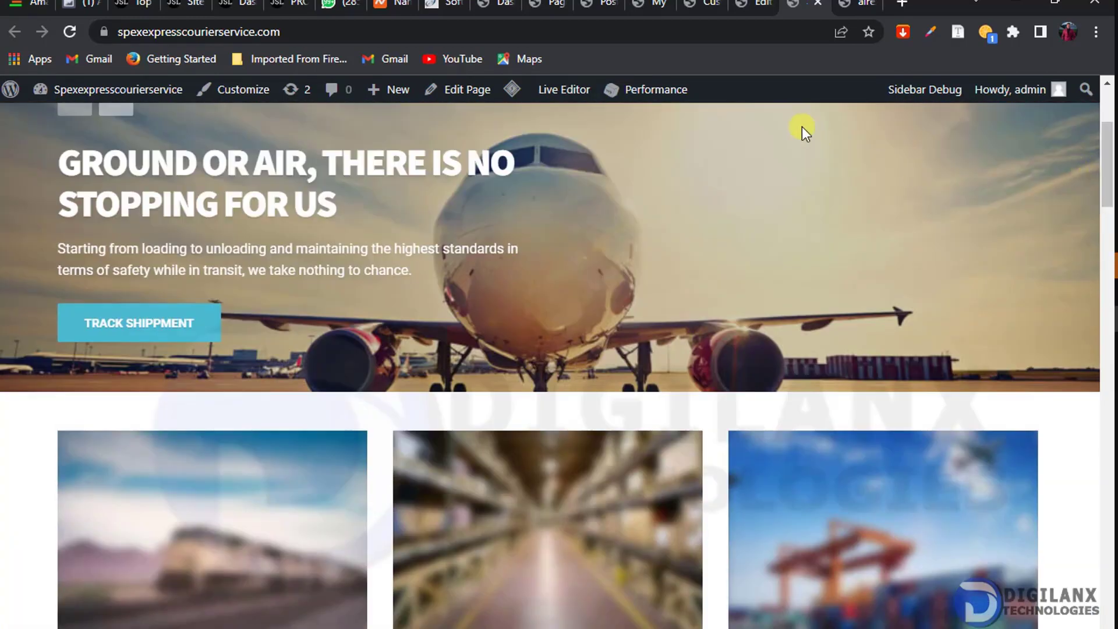
# Step: Switch to the Home page's editor and enable automatic cycling of the front page slider's slides
pyautogui.click(756, 4)
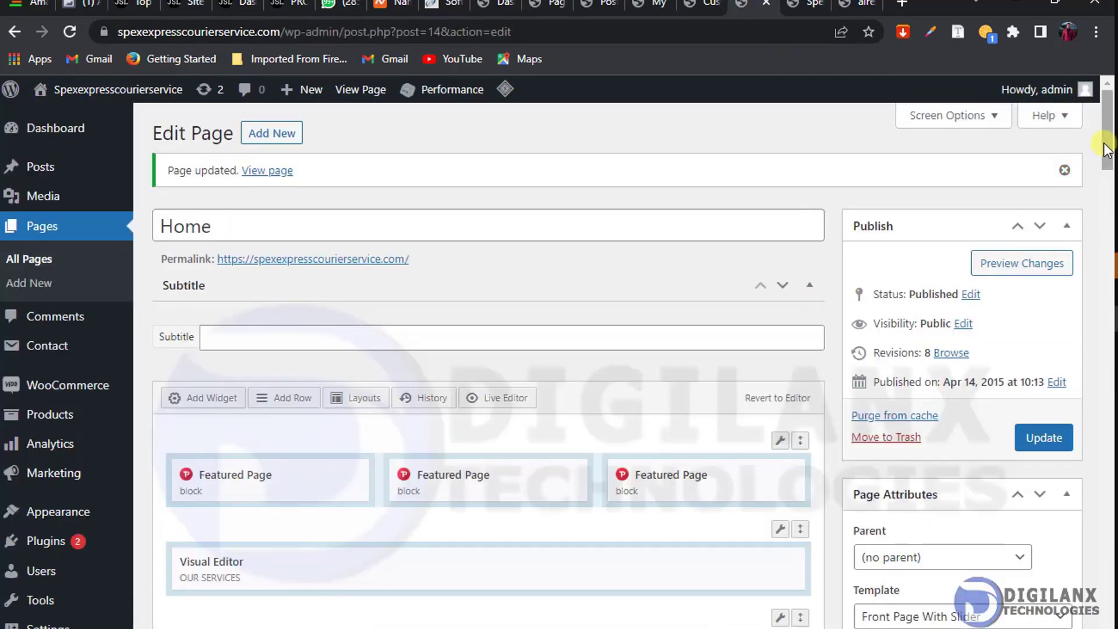
pyautogui.moveTo(1105, 149); pyautogui.dragTo(1073, 552)
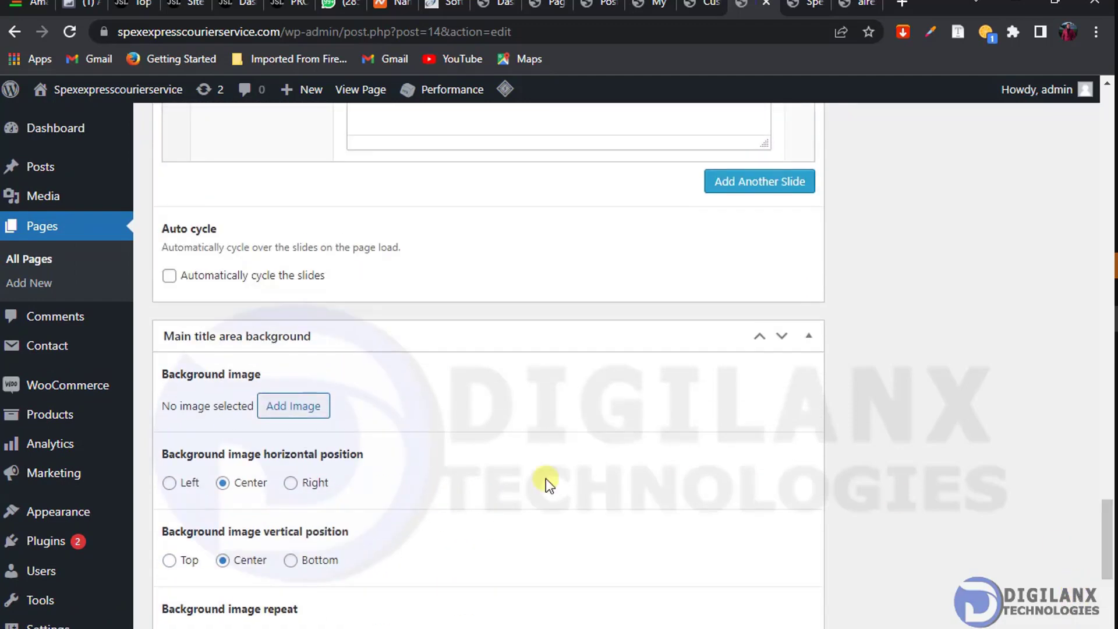
pyautogui.click(224, 284)
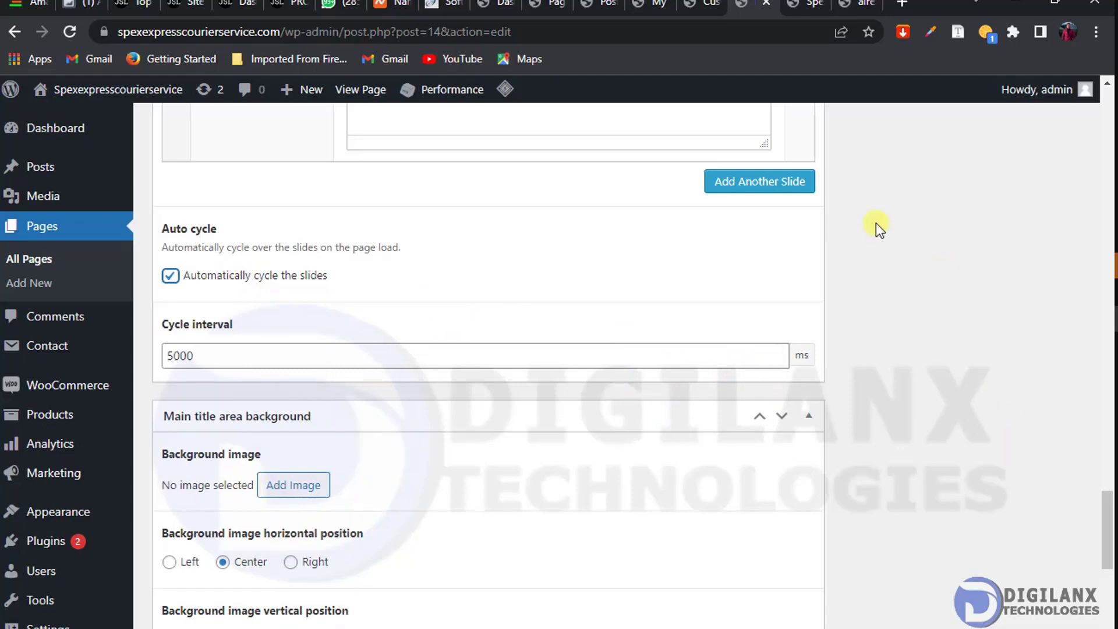
# Step: Set the Testimonials widget's carousel to cycle automatically, look through its testimonial entries, and apply the widget settings
pyautogui.moveTo(1104, 502); pyautogui.dragTo(1060, 467)
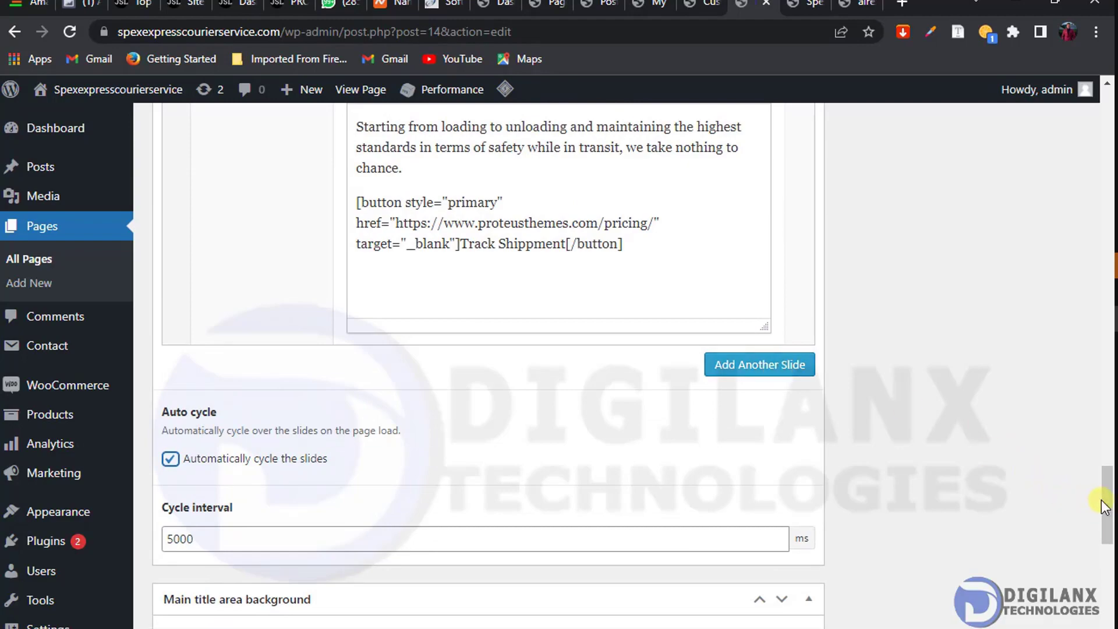
pyautogui.moveTo(1102, 500); pyautogui.dragTo(1077, 231)
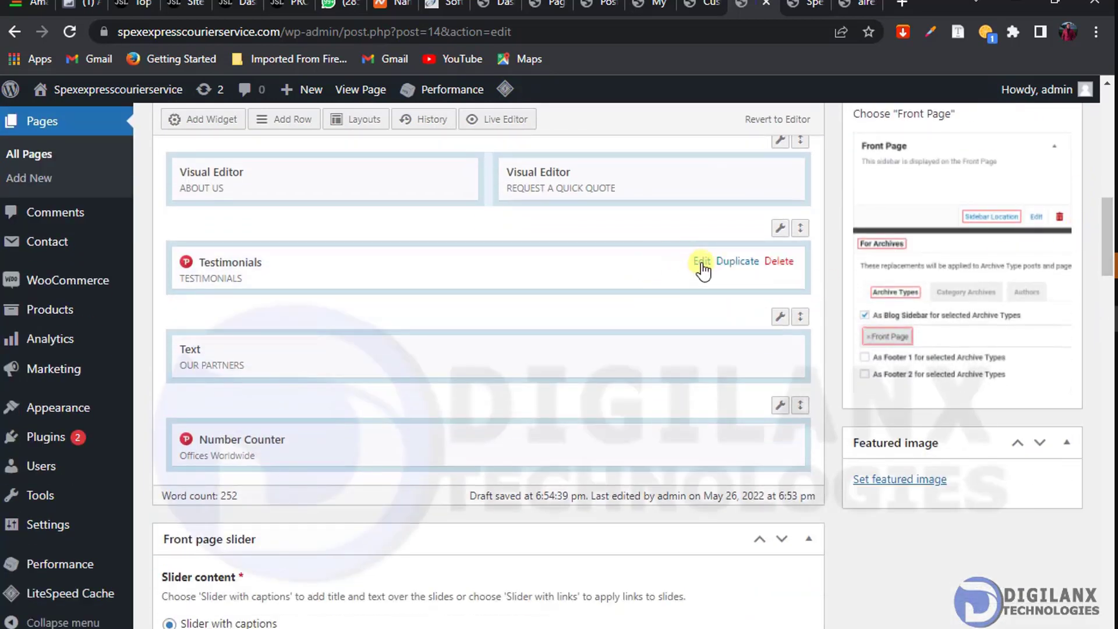
pyautogui.click(701, 262)
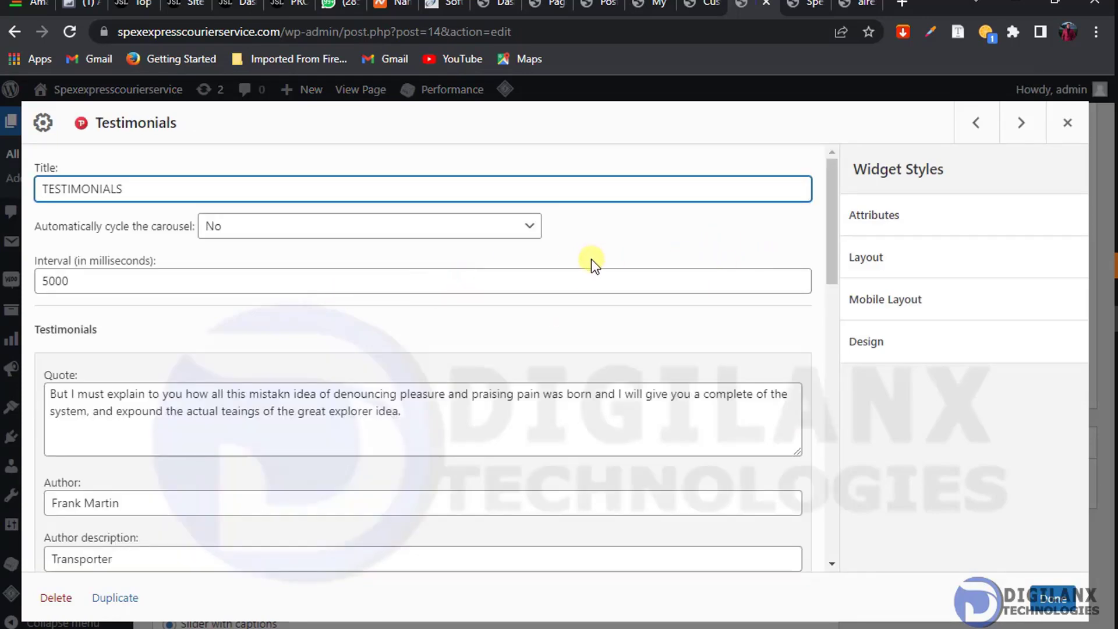
pyautogui.click(311, 230)
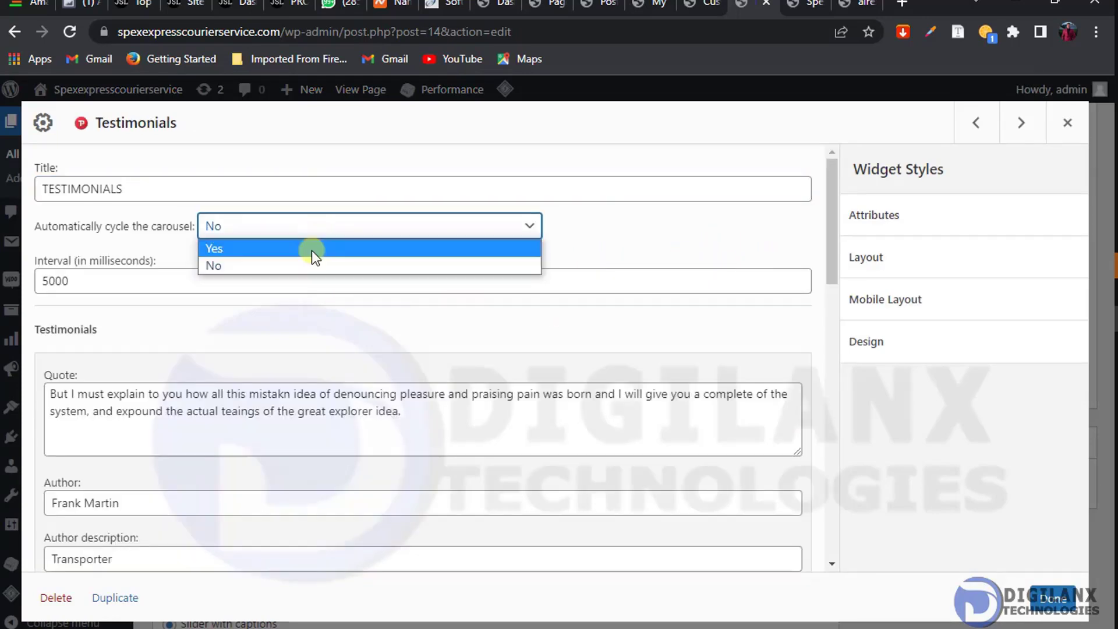
pyautogui.click(312, 251)
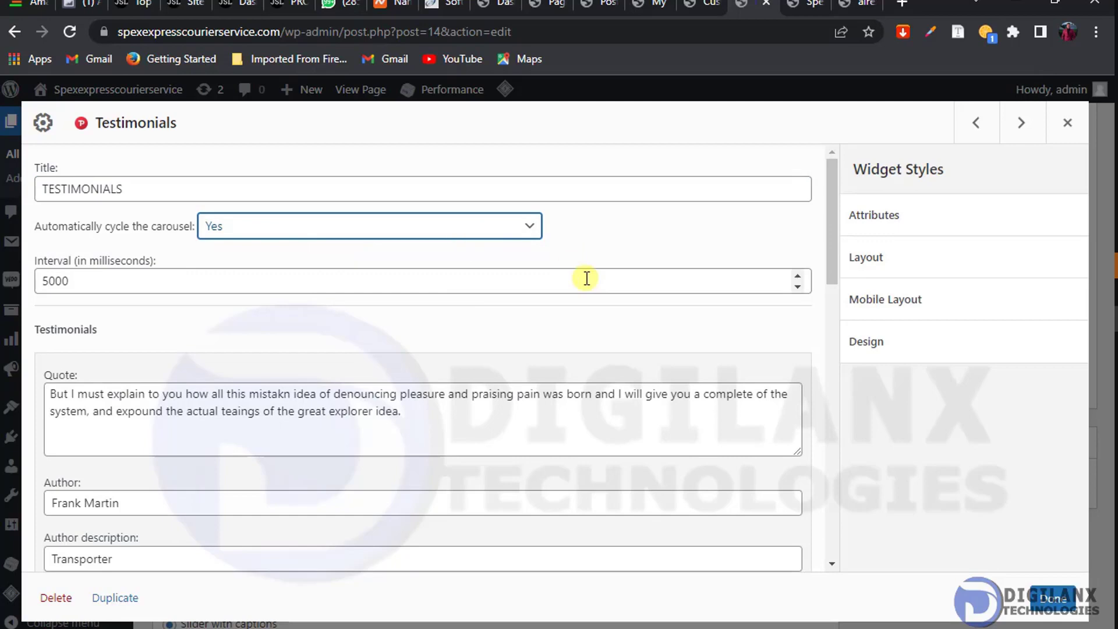
pyautogui.moveTo(834, 247); pyautogui.dragTo(827, 351)
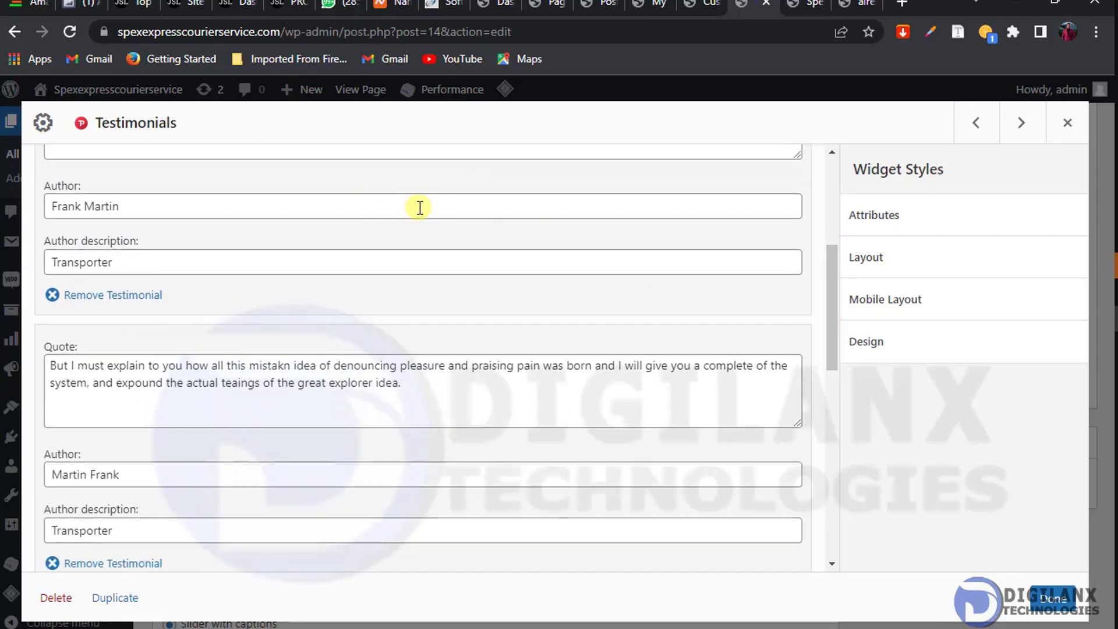
pyautogui.click(372, 259)
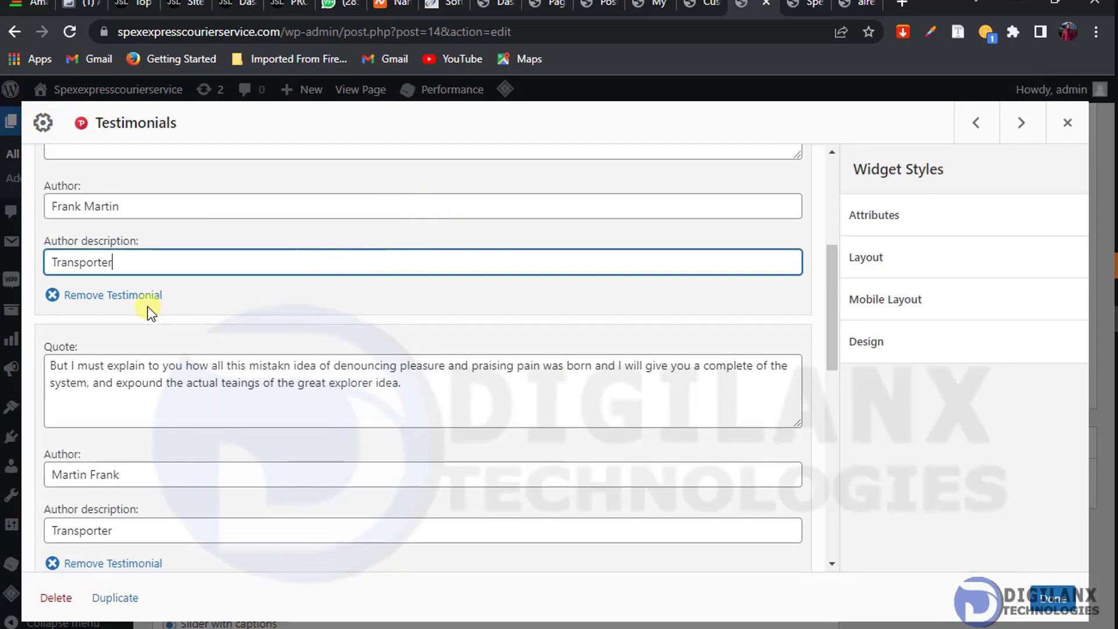
pyautogui.moveTo(826, 274); pyautogui.dragTo(831, 484)
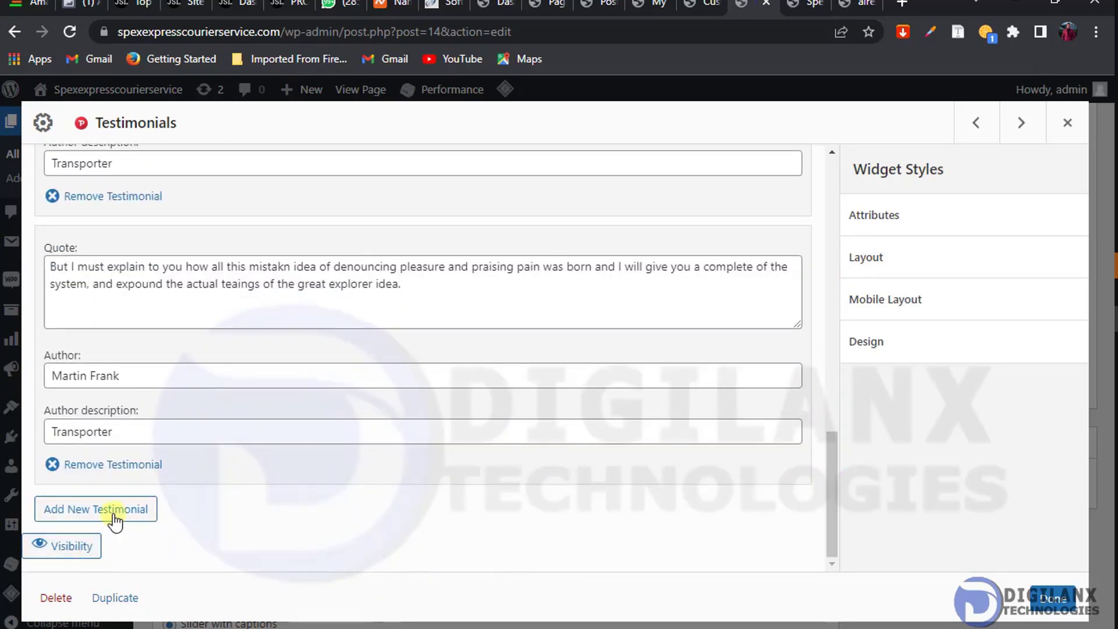
pyautogui.click(1053, 599)
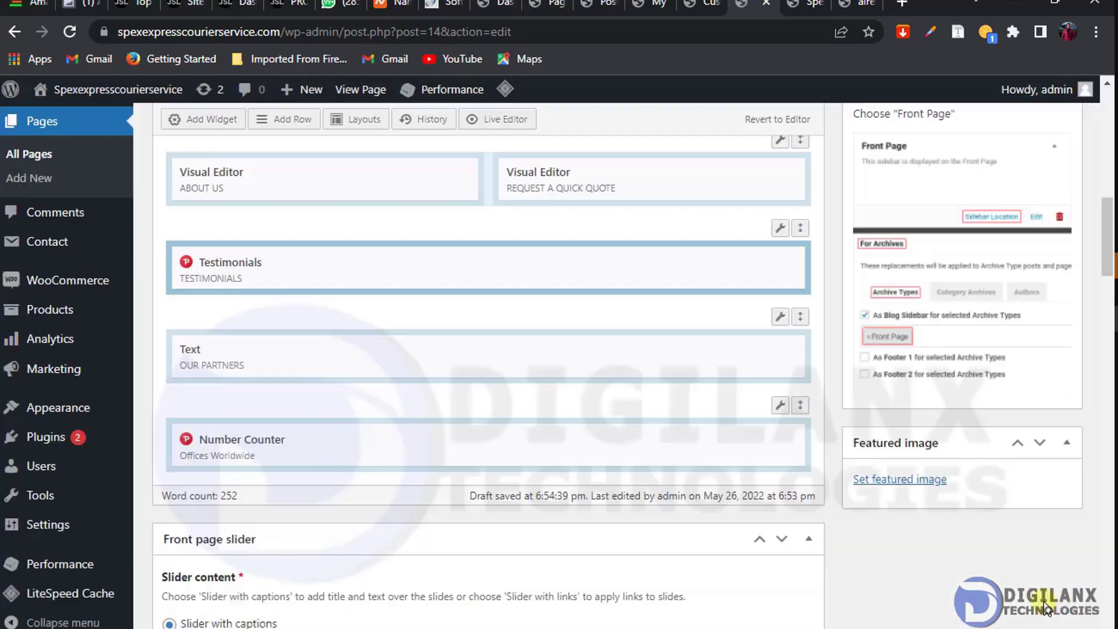
# Step: Update the Home page to save the slider and testimonial changes, checking the live homepage in between
pyautogui.moveTo(1105, 241); pyautogui.dragTo(1097, 156)
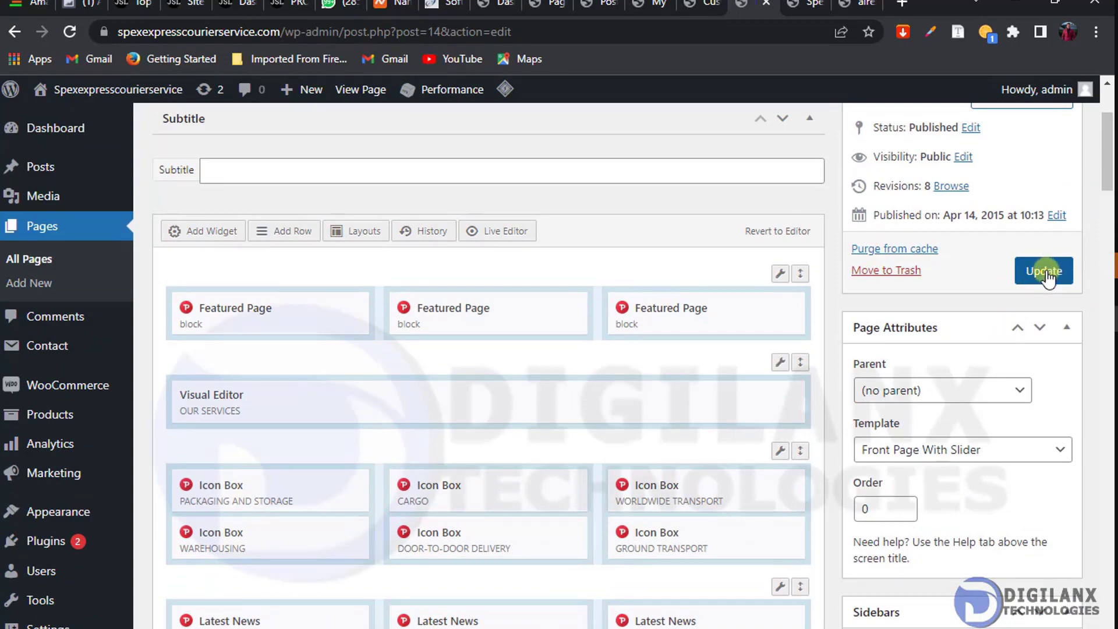
pyautogui.click(1112, 150)
pyautogui.moveTo(1100, 170); pyautogui.dragTo(1110, 207)
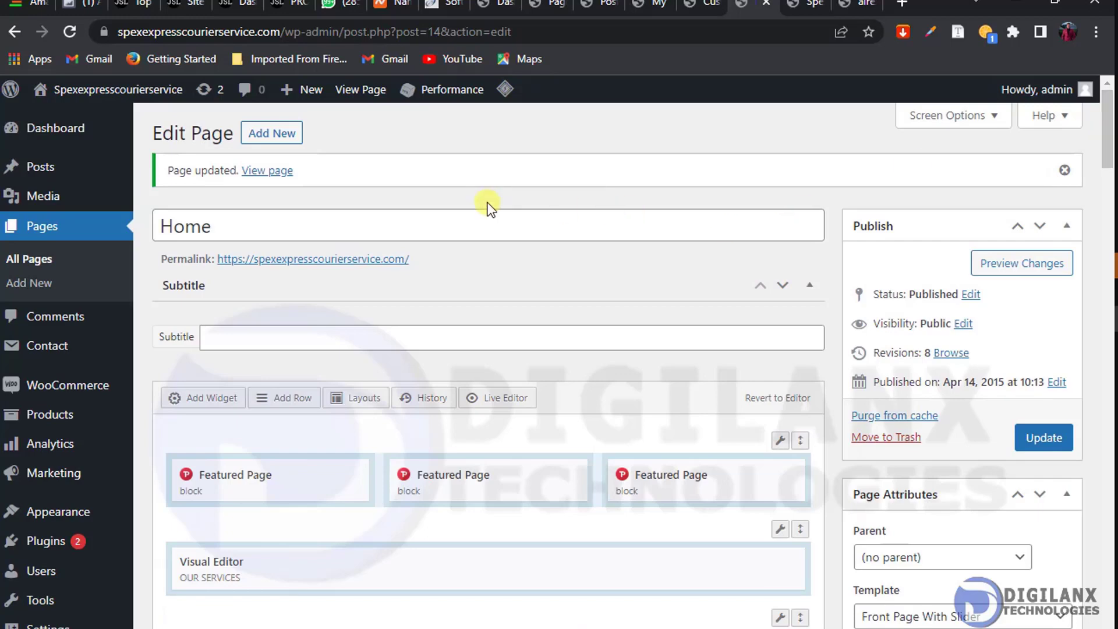
pyautogui.click(811, 4)
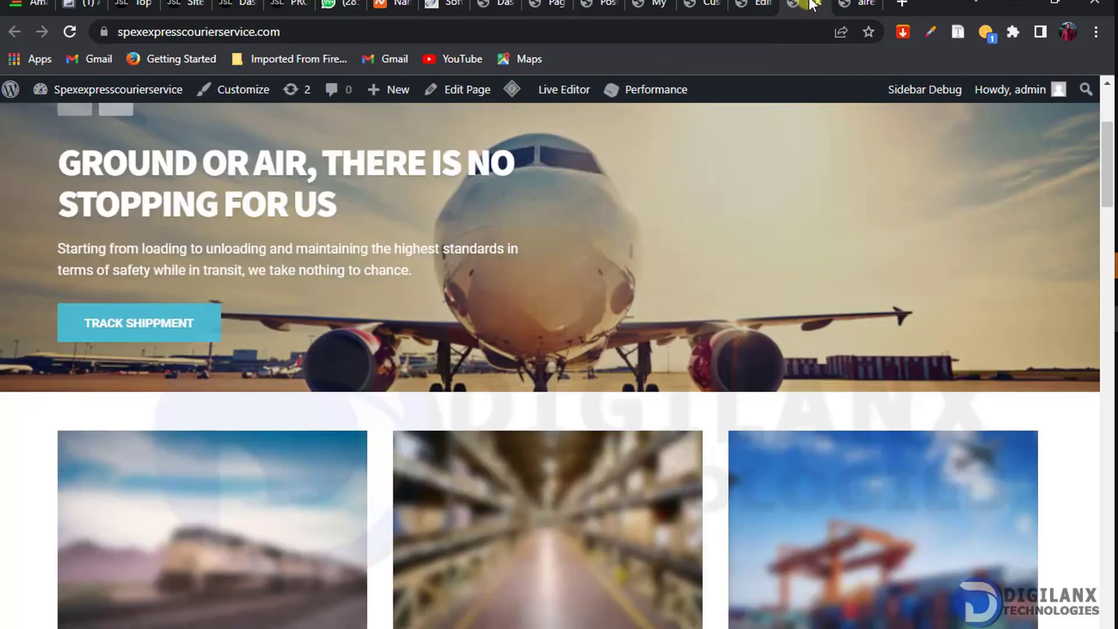
pyautogui.scroll(4, 1109, 195)
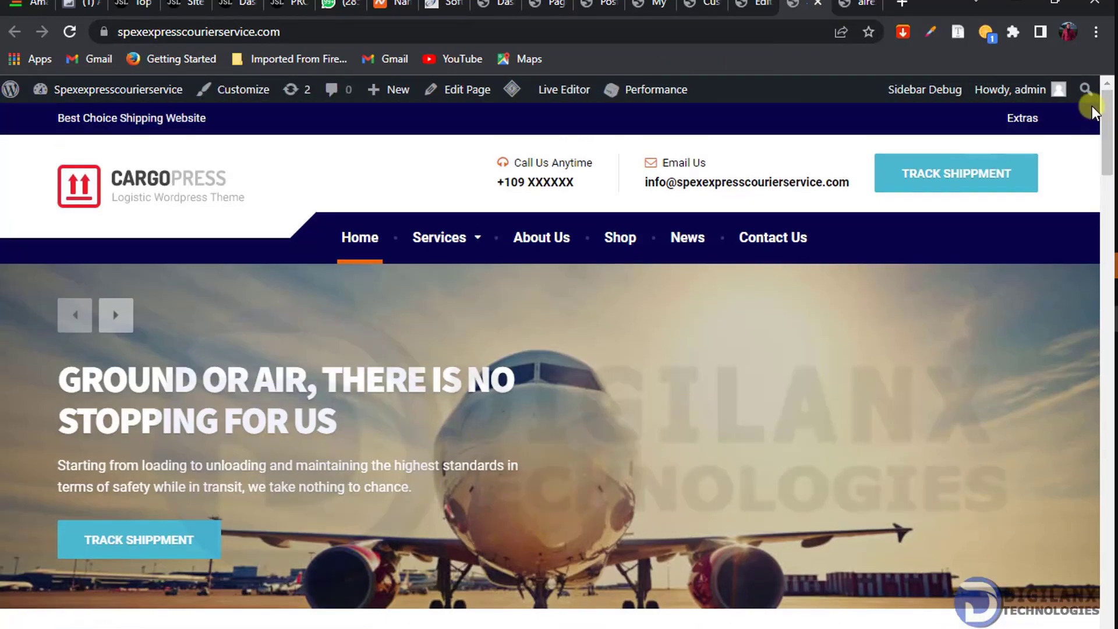
pyautogui.click(753, 5)
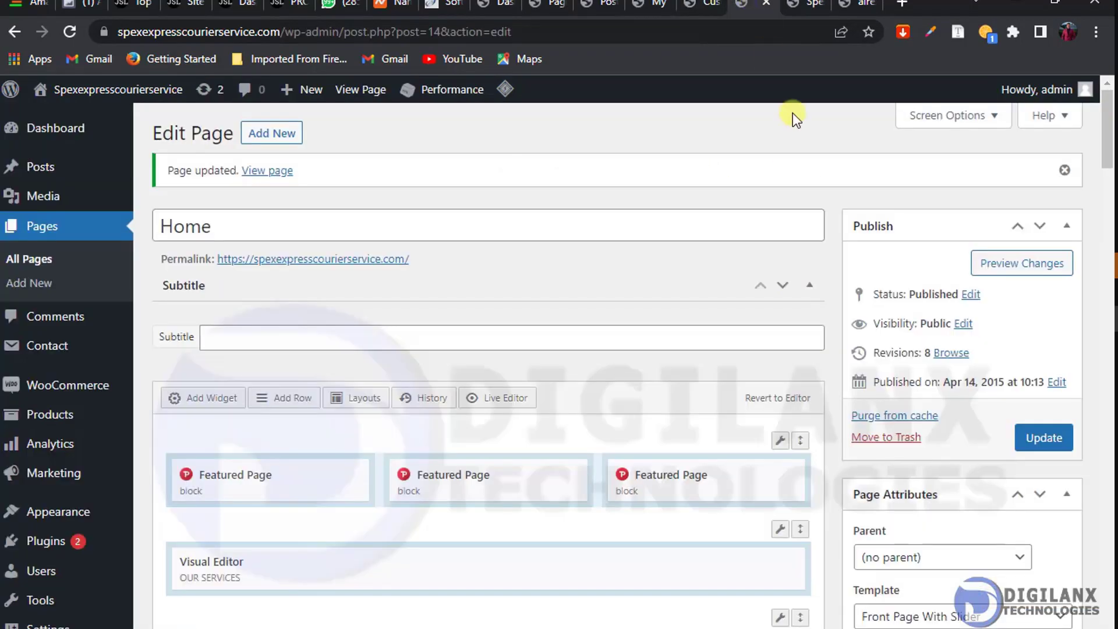
pyautogui.click(1044, 438)
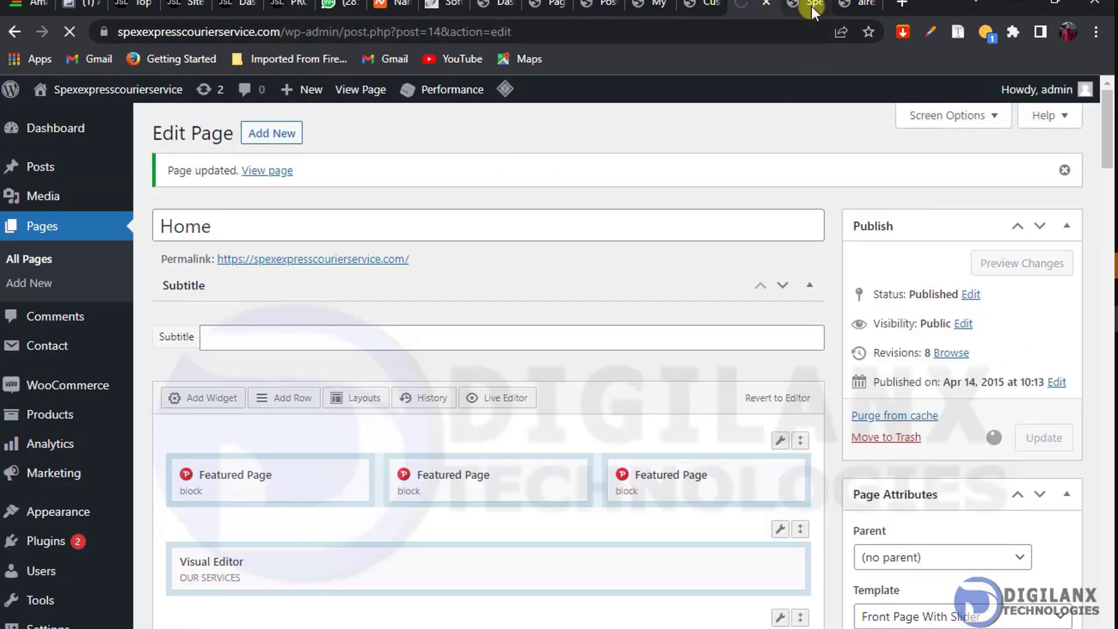
# Step: Open the live site's About Us page in a new tab and examine its company text and team member profiles
pyautogui.click(810, 5)
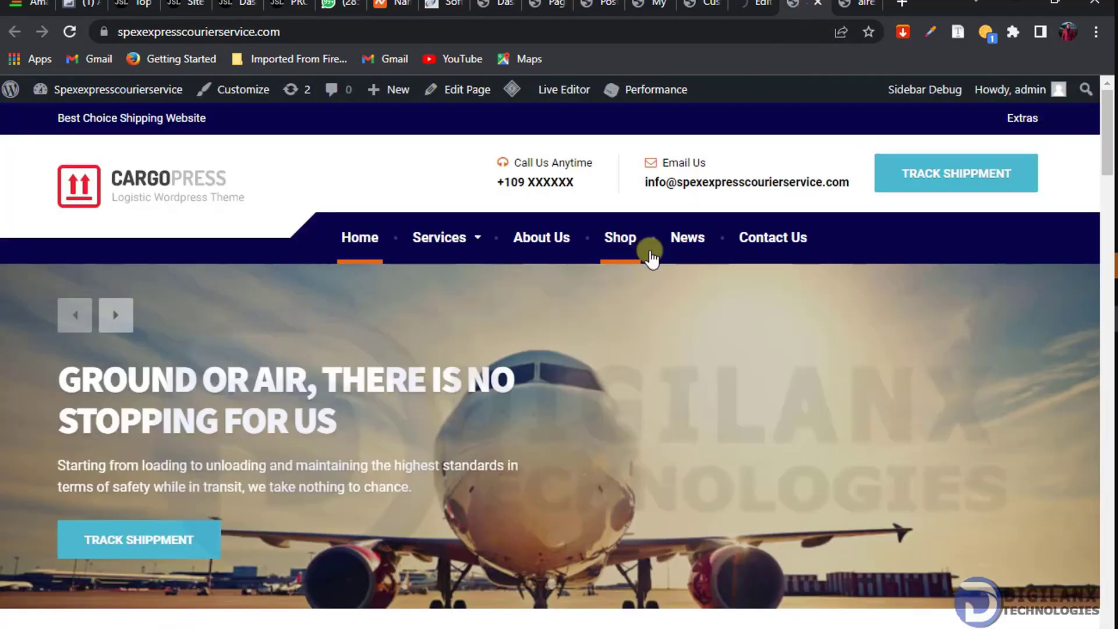
pyautogui.rightClick(548, 243)
pyautogui.click(600, 250)
pyautogui.click(796, 16)
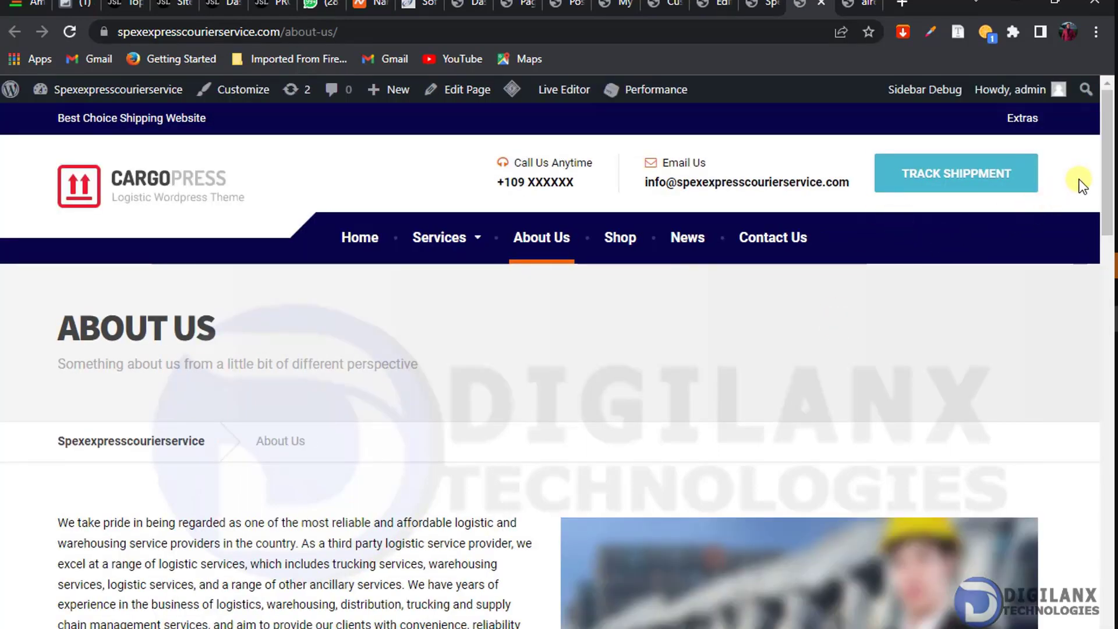
pyautogui.moveTo(1099, 175); pyautogui.dragTo(1084, 460)
pyautogui.scroll(-5, 1085, 460)
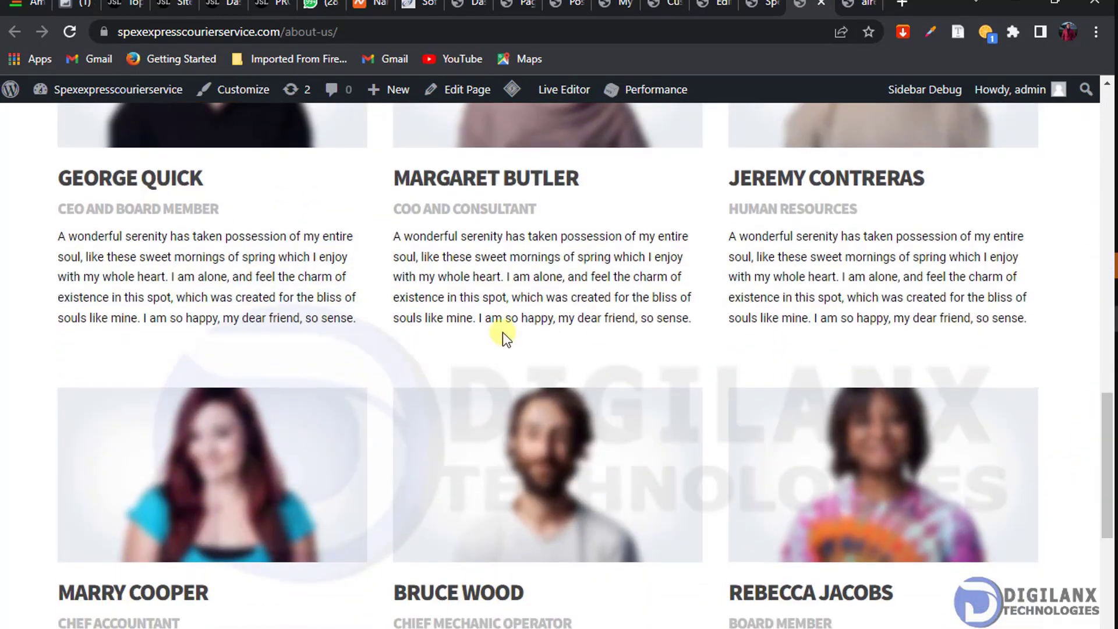
pyautogui.scroll(-7, 1106, 457)
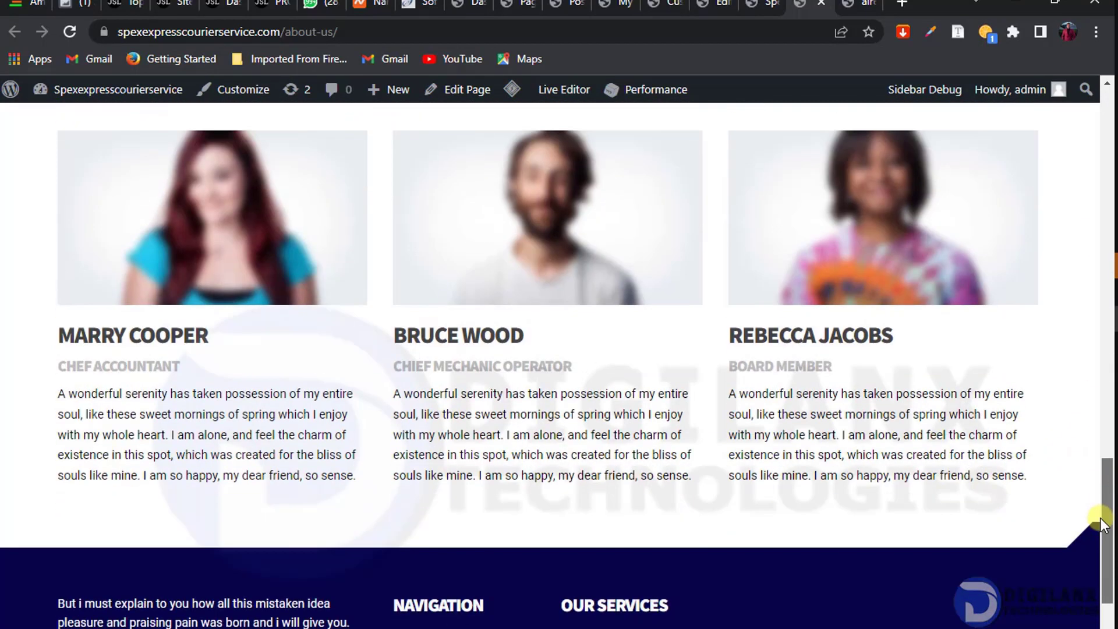
pyautogui.moveTo(1093, 576); pyautogui.dragTo(1105, 250)
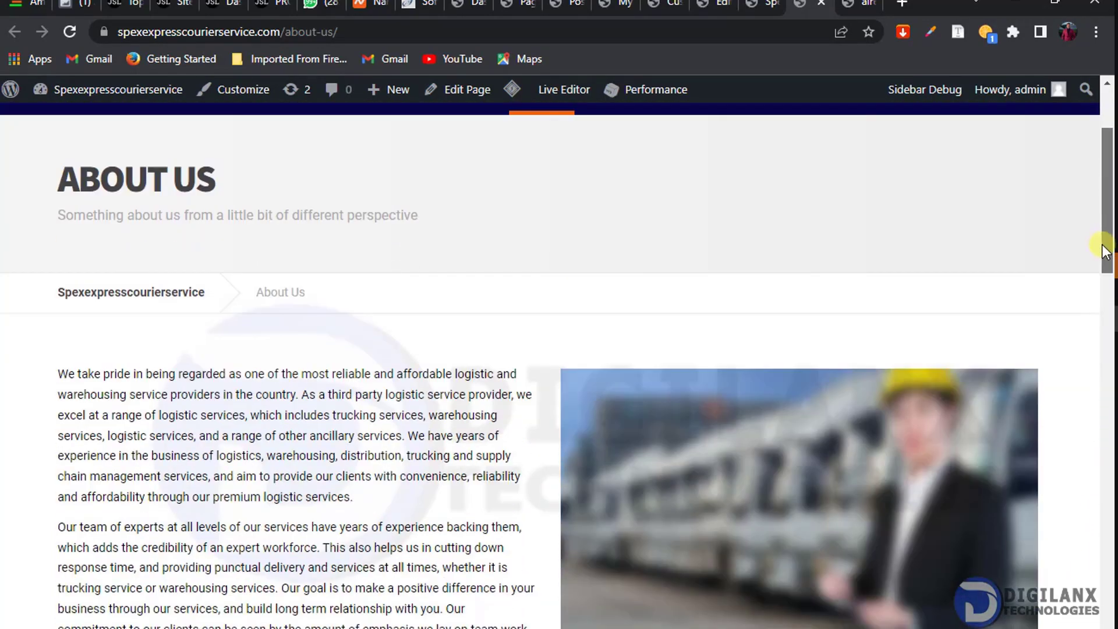
pyautogui.moveTo(1105, 251); pyautogui.dragTo(863, 233)
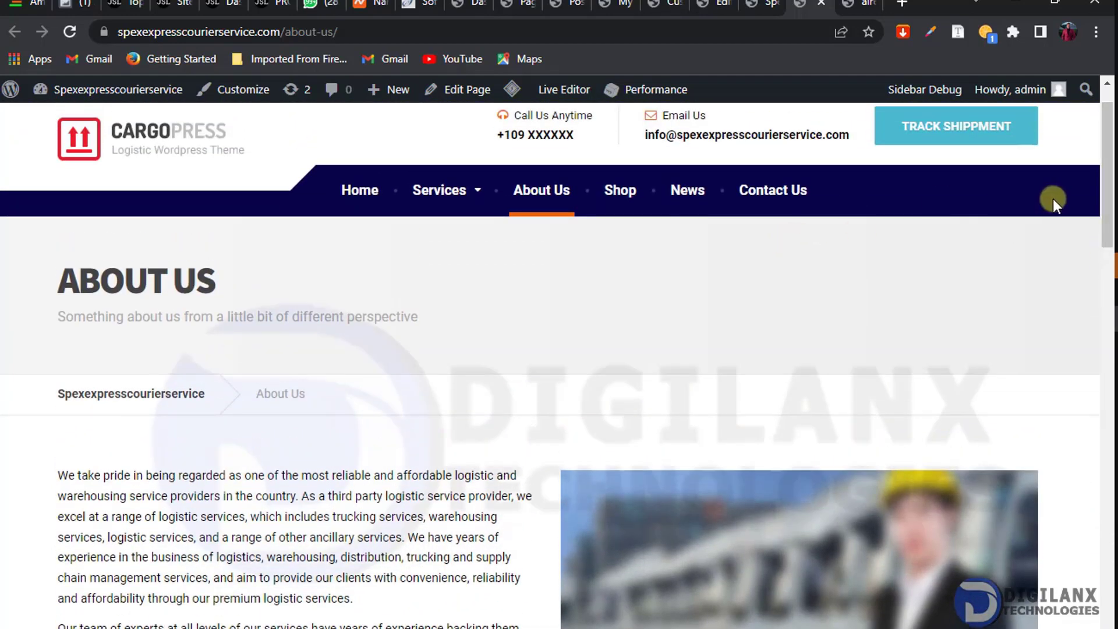
pyautogui.moveTo(1106, 187); pyautogui.dragTo(1107, 171)
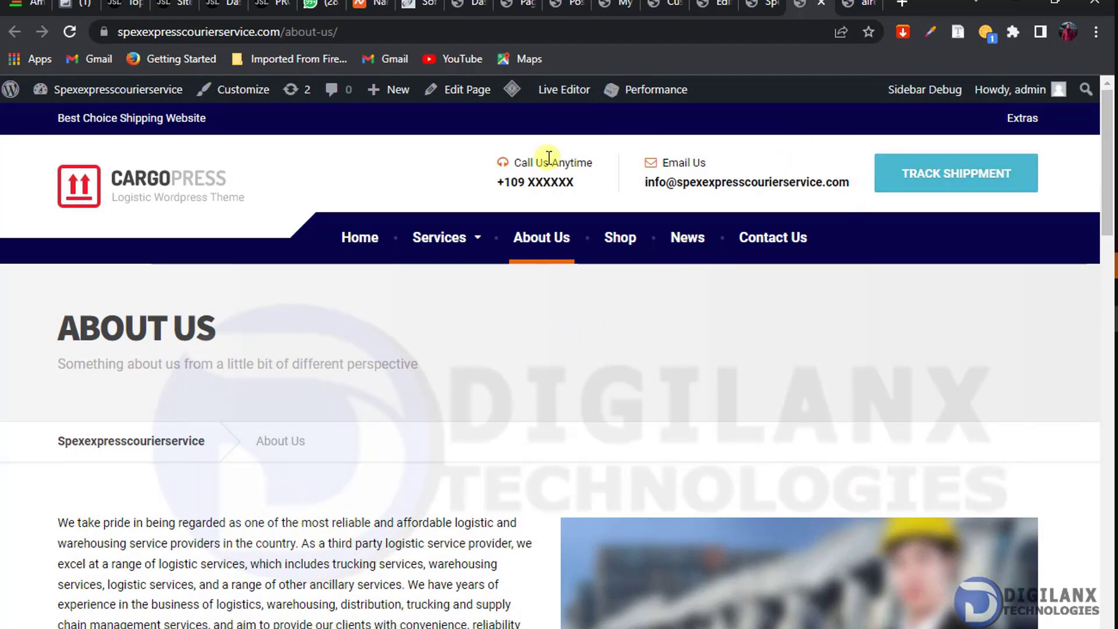
# Step: Open the About Us page for editing and delete the two rows of team member widgets from its layout
pyautogui.click(463, 89)
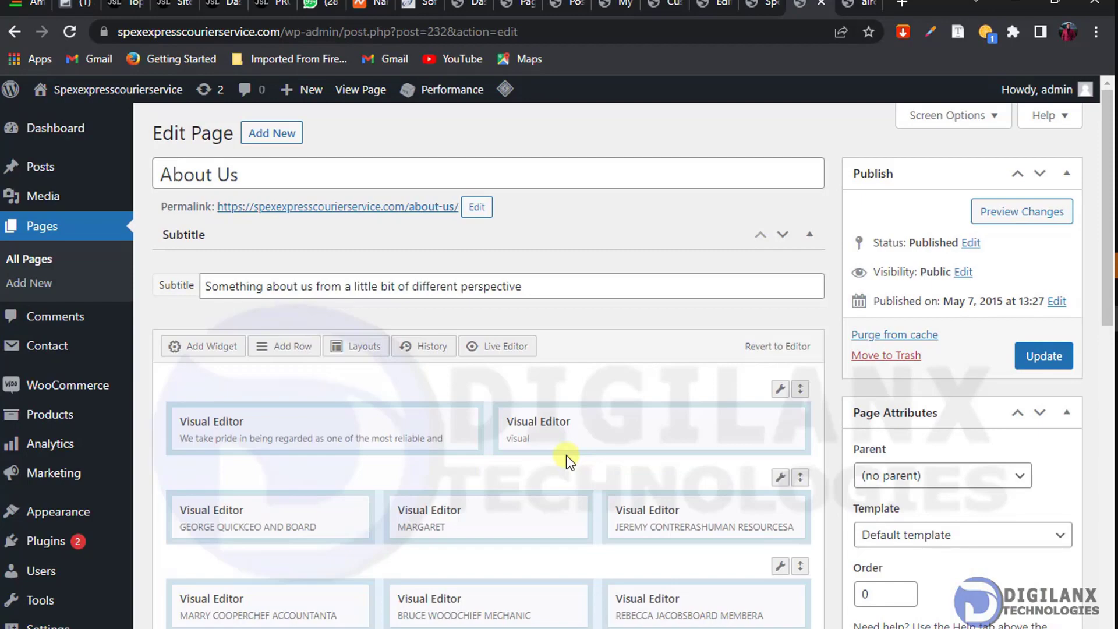
pyautogui.scroll(-1, 1092, 329)
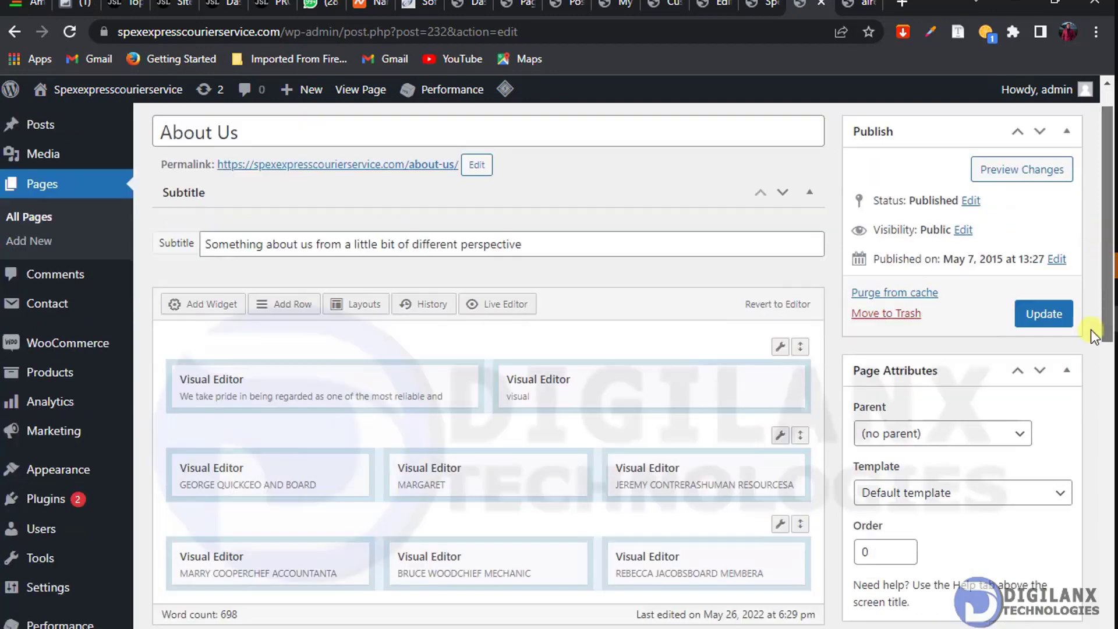
pyautogui.scroll(-7, 1091, 330)
pyautogui.scroll(4, 1089, 415)
pyautogui.moveTo(779, 374)
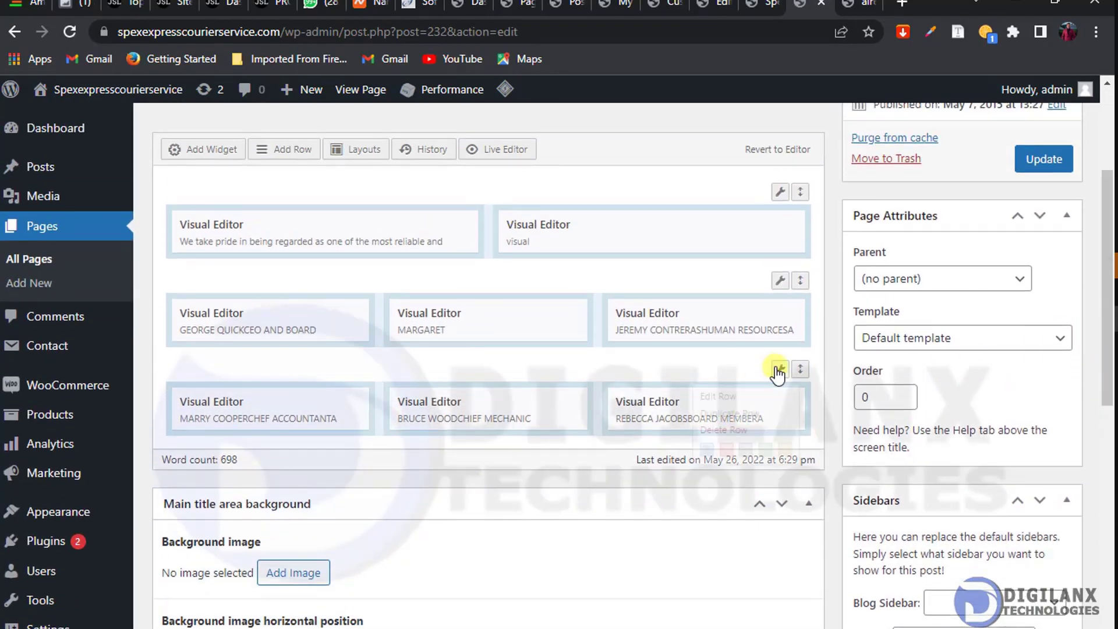
pyautogui.click(722, 430)
pyautogui.moveTo(778, 285)
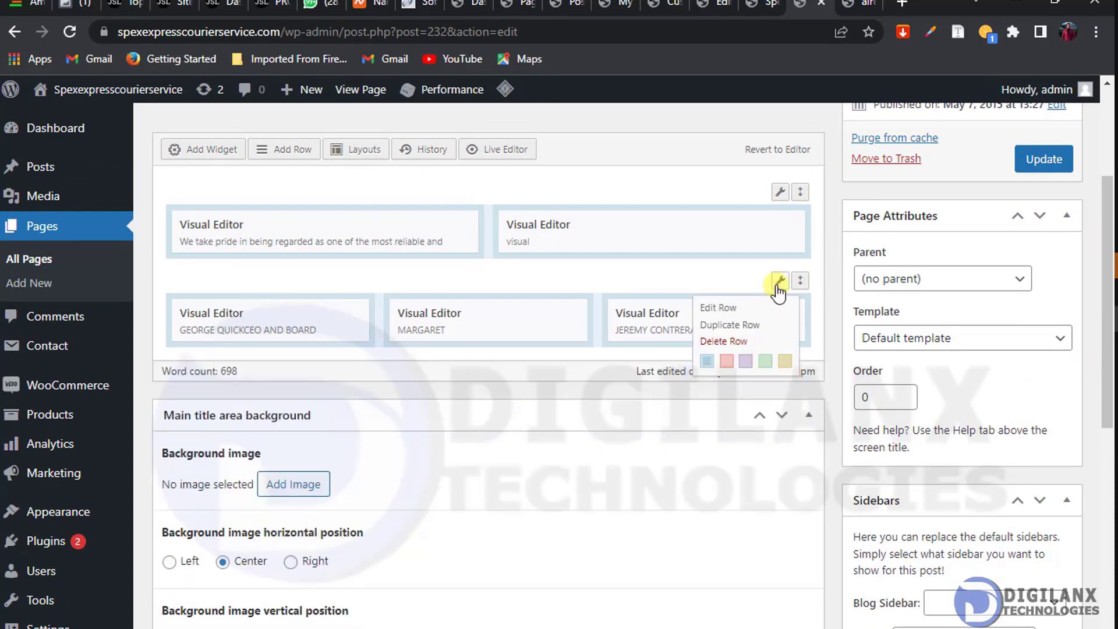
pyautogui.click(746, 341)
pyautogui.click(753, 344)
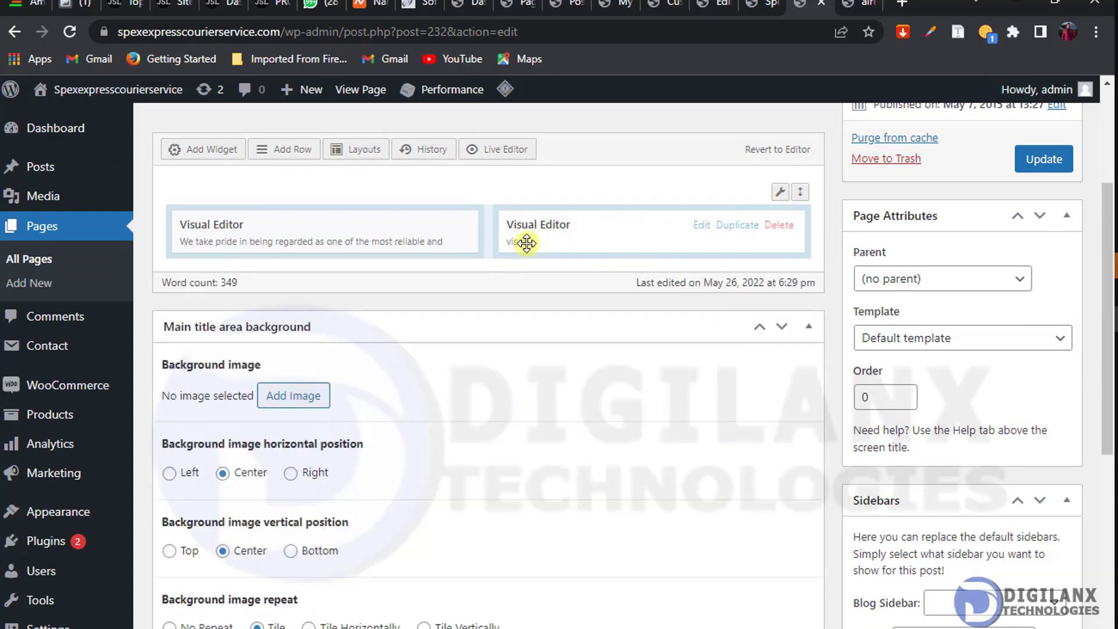
# Step: Delete the "visual" Visual Editor widget from the remaining row and set that row's layout to 1 column
pyautogui.click(779, 226)
pyautogui.moveTo(780, 193)
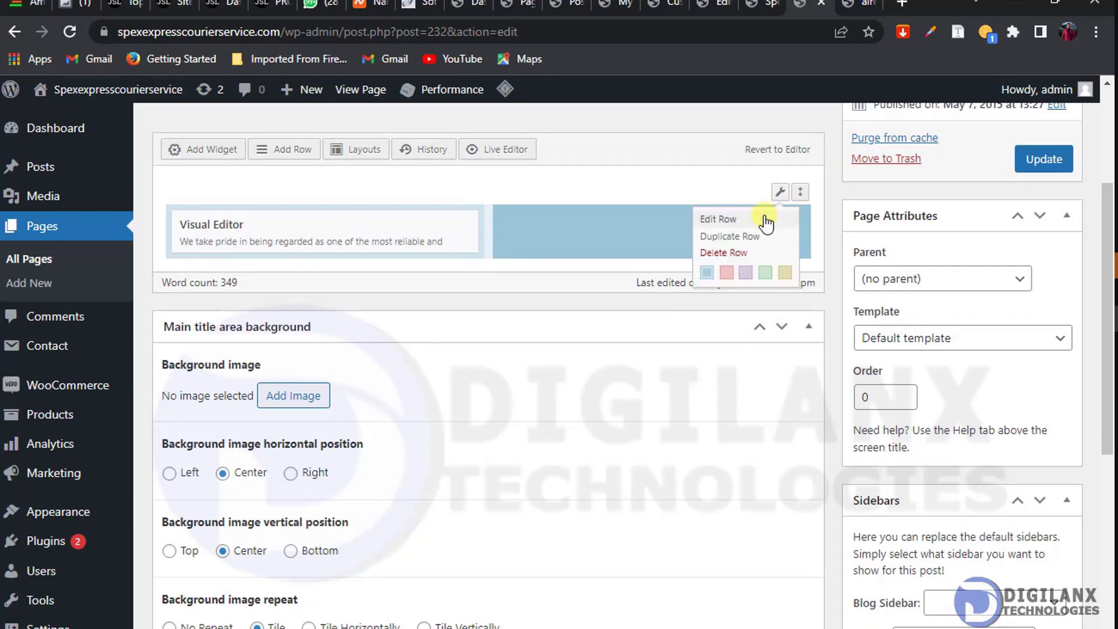
pyautogui.click(751, 220)
pyautogui.click(184, 184)
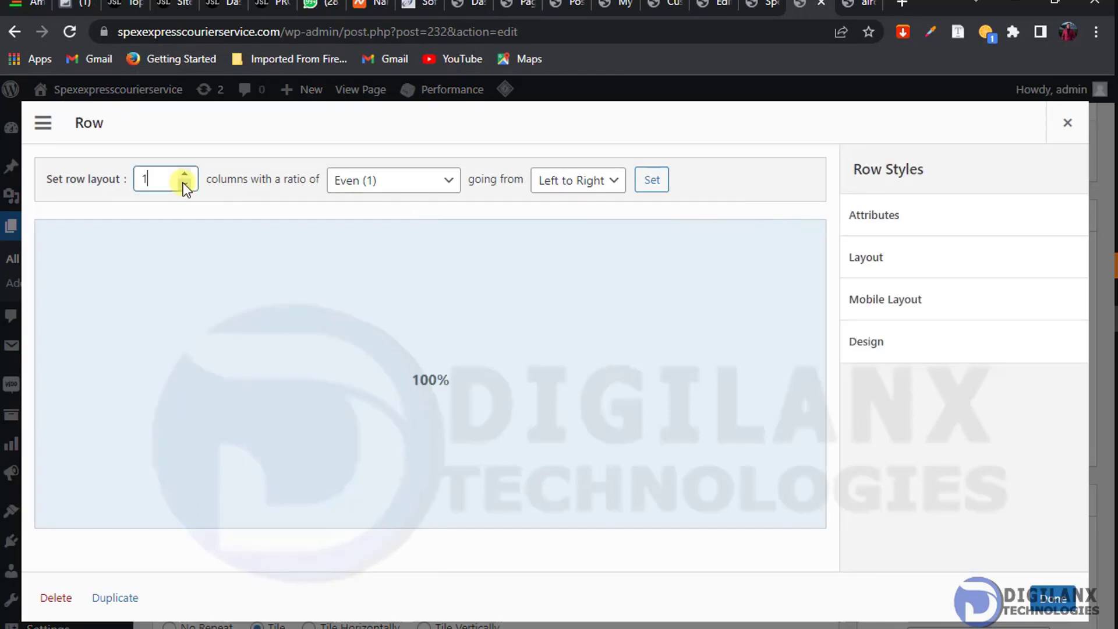
pyautogui.click(1047, 600)
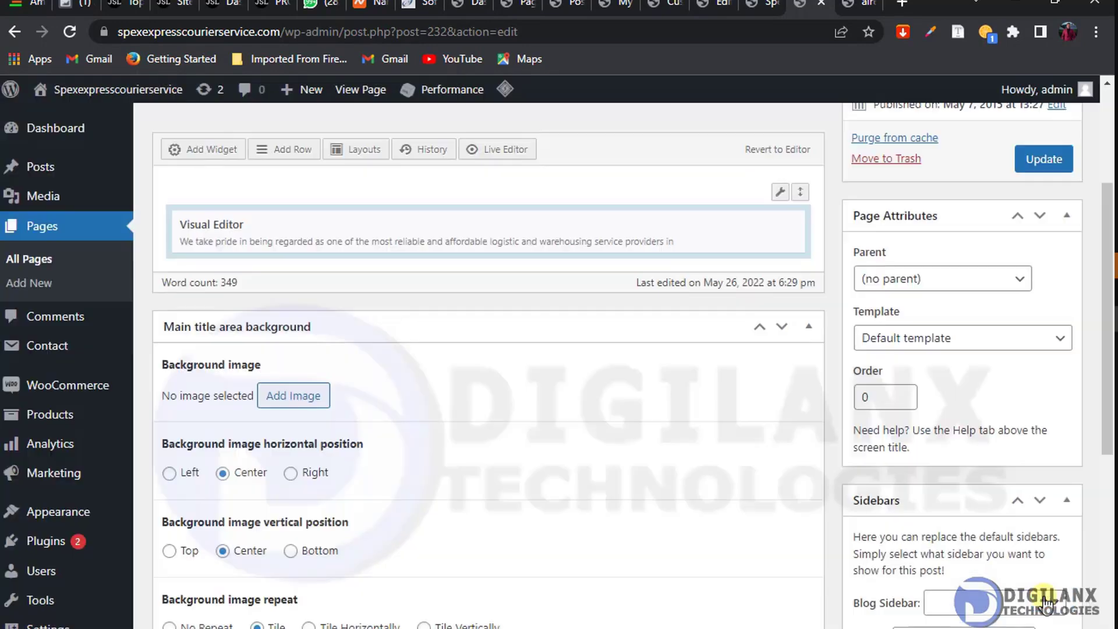
# Step: Review the company text in the Visual Editor widget and update the About Us page
pyautogui.click(702, 228)
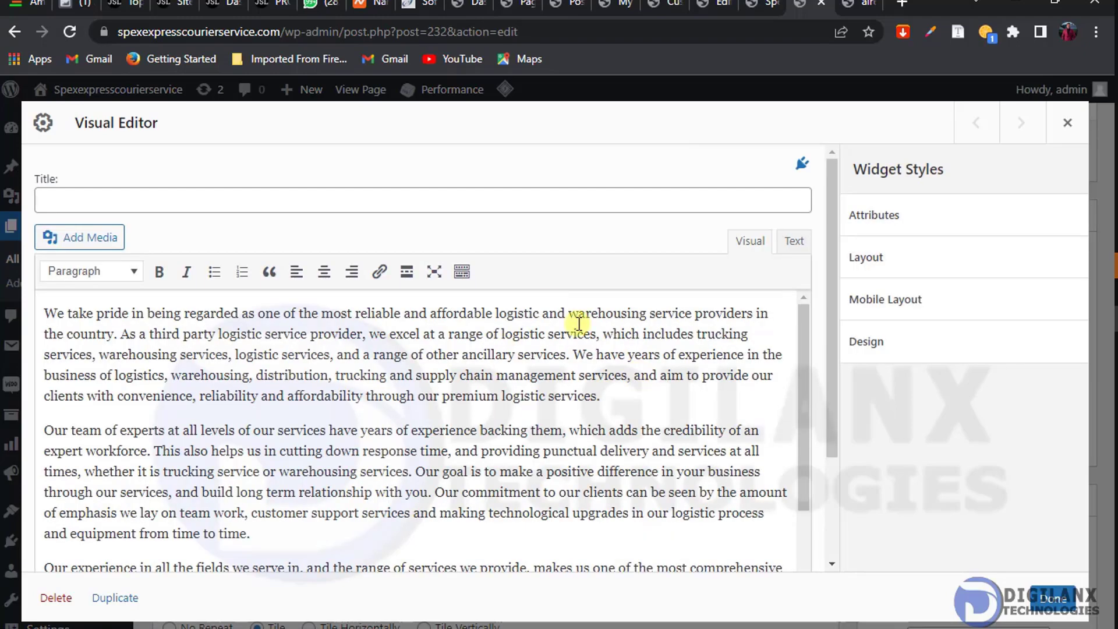
pyautogui.moveTo(798, 354); pyautogui.dragTo(786, 469)
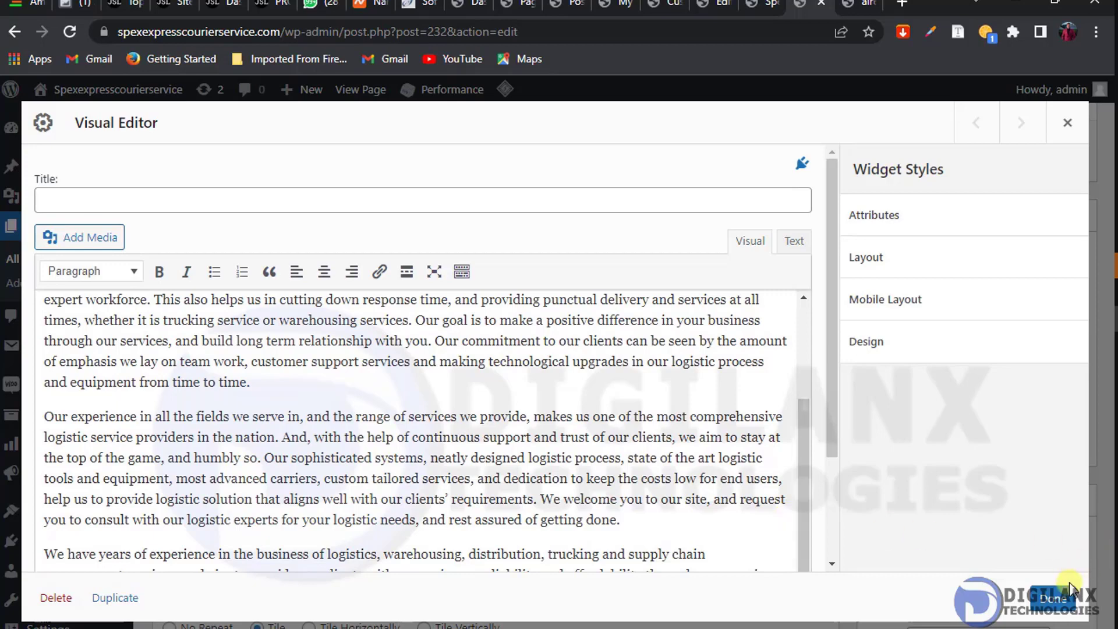
pyautogui.click(1054, 598)
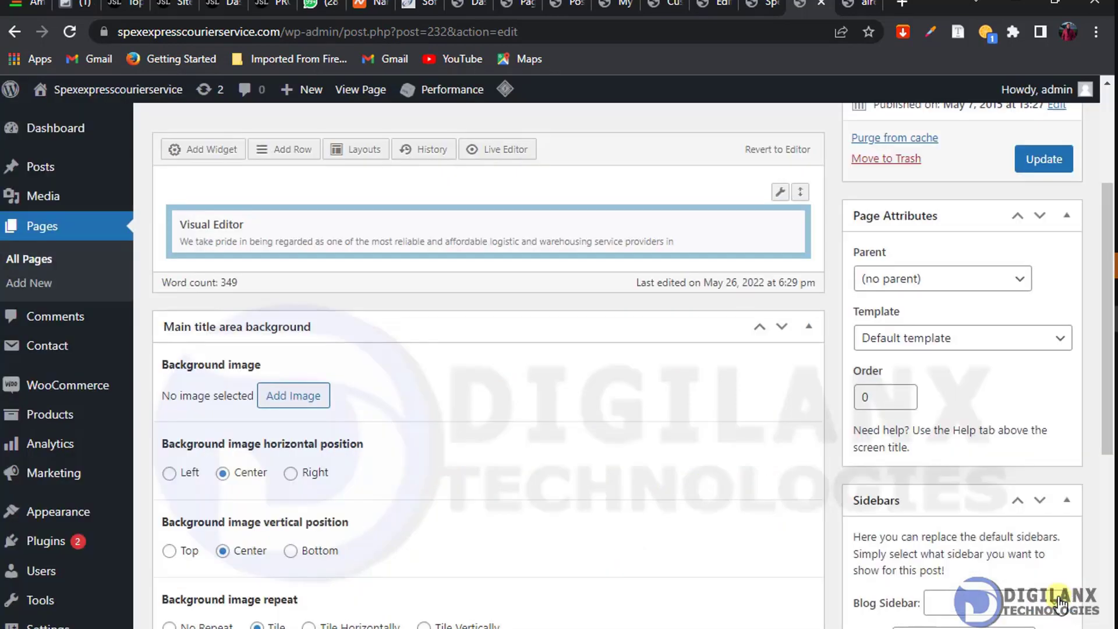
pyautogui.moveTo(1101, 286); pyautogui.dragTo(1100, 90)
pyautogui.click(1037, 336)
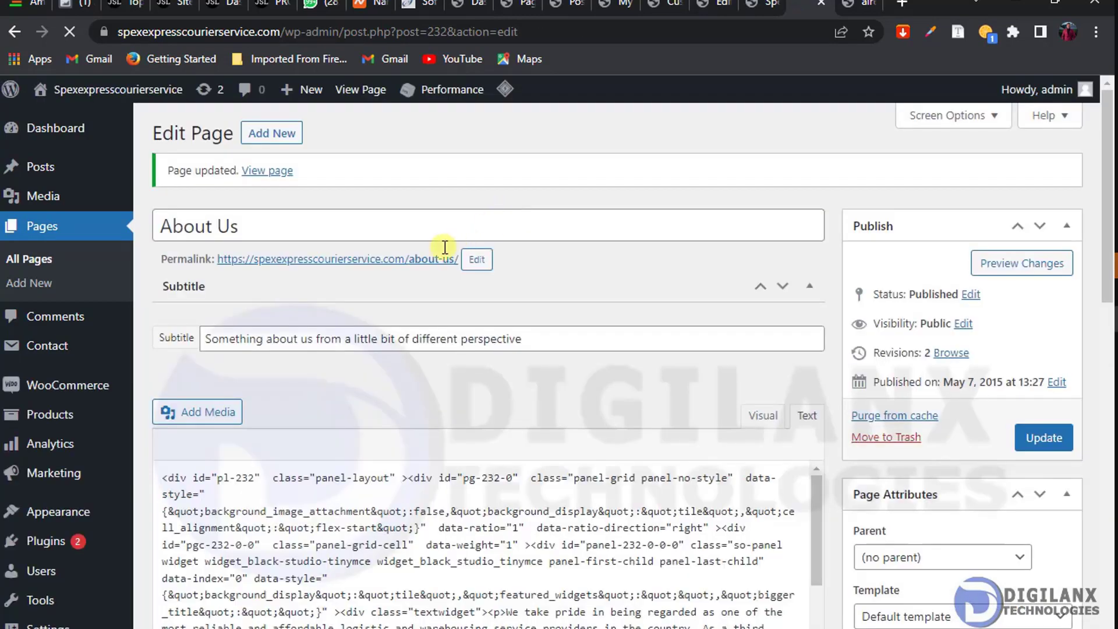
# Step: Open the live About Us page from its permalink and copy the page address
pyautogui.click(418, 262)
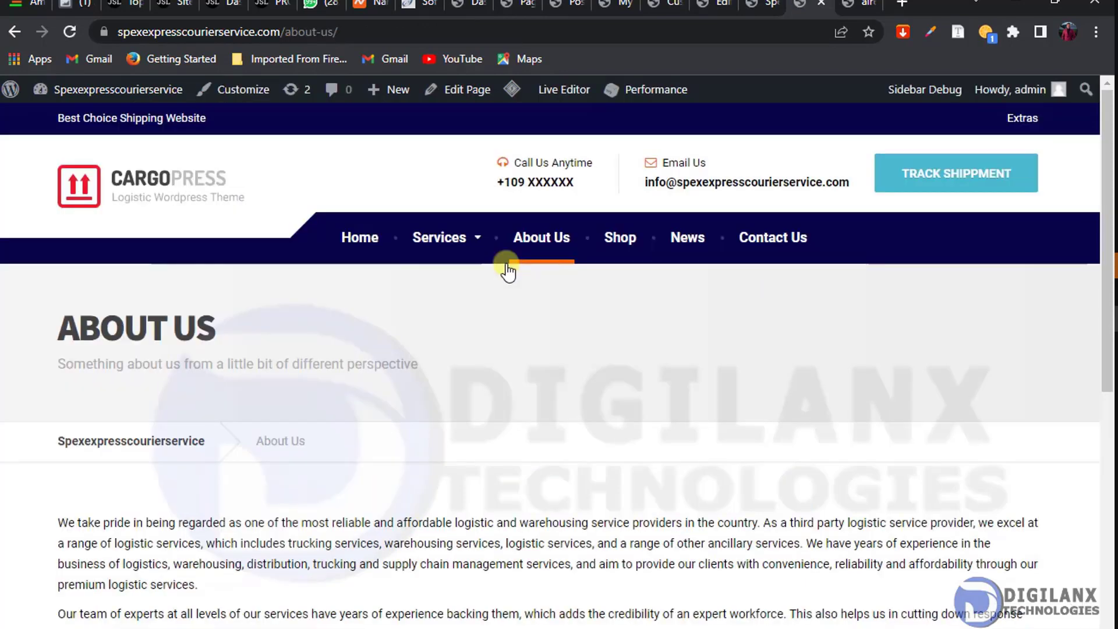
pyautogui.moveTo(1106, 187); pyautogui.dragTo(1106, 145)
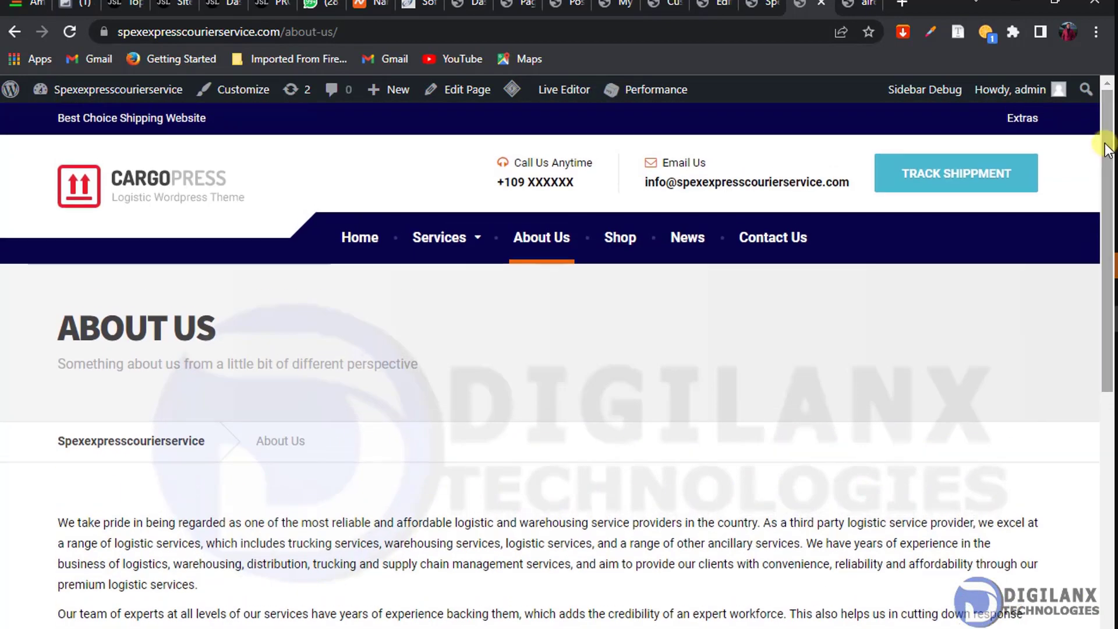
pyautogui.click(501, 38)
pyautogui.hotkey('ctrl', 'c')
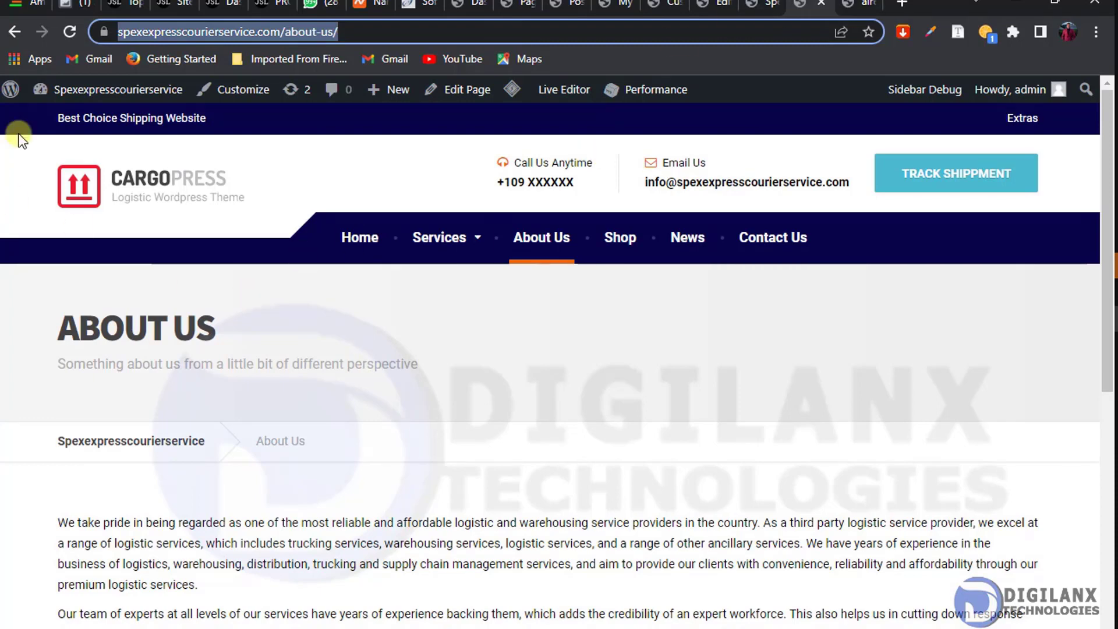
# Step: Open the live homepage and examine the About Us and Track Shippment buttons on its slider
pyautogui.click(149, 194)
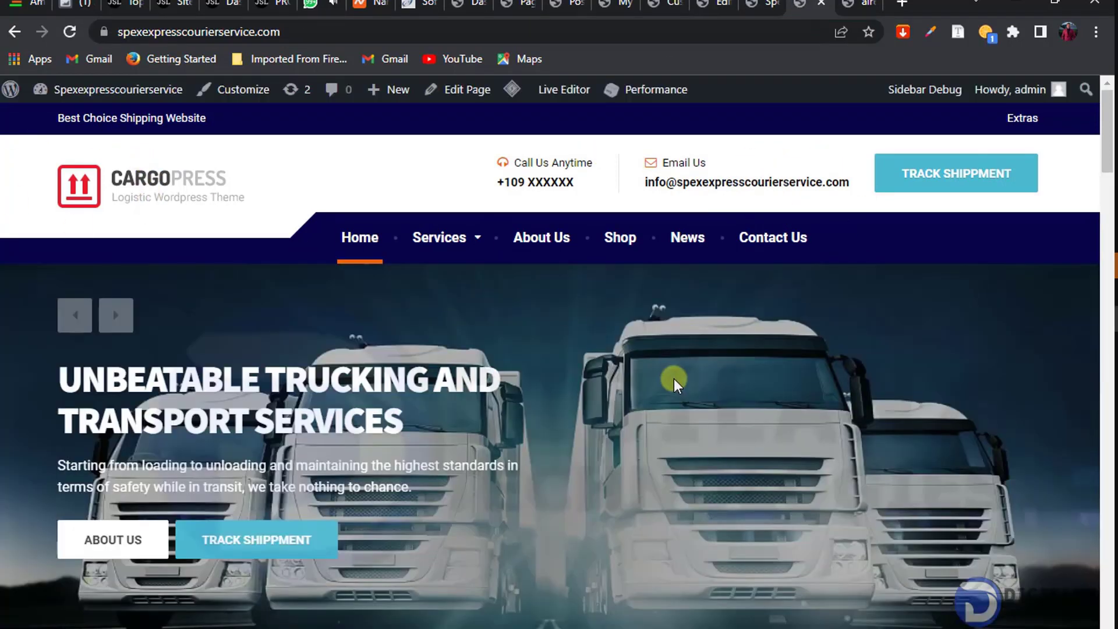
pyautogui.moveTo(482, 232)
pyautogui.scroll(-4, 1100, 169)
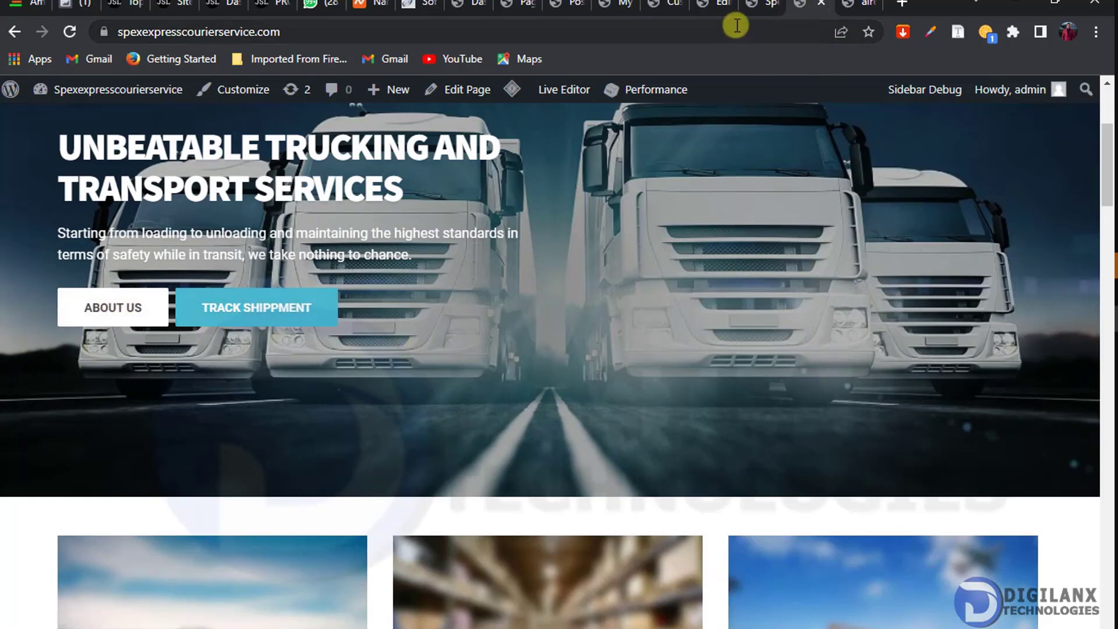
# Step: Reload the Home page editor and try clearing the About us button's href address in the first slide's text
pyautogui.click(717, 5)
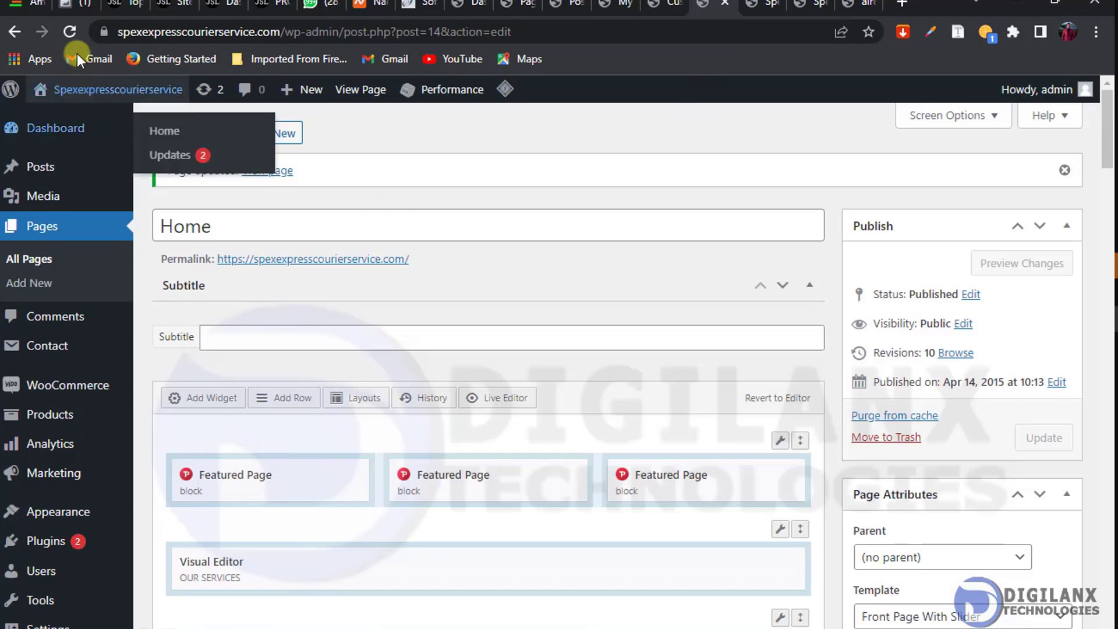
pyautogui.click(70, 32)
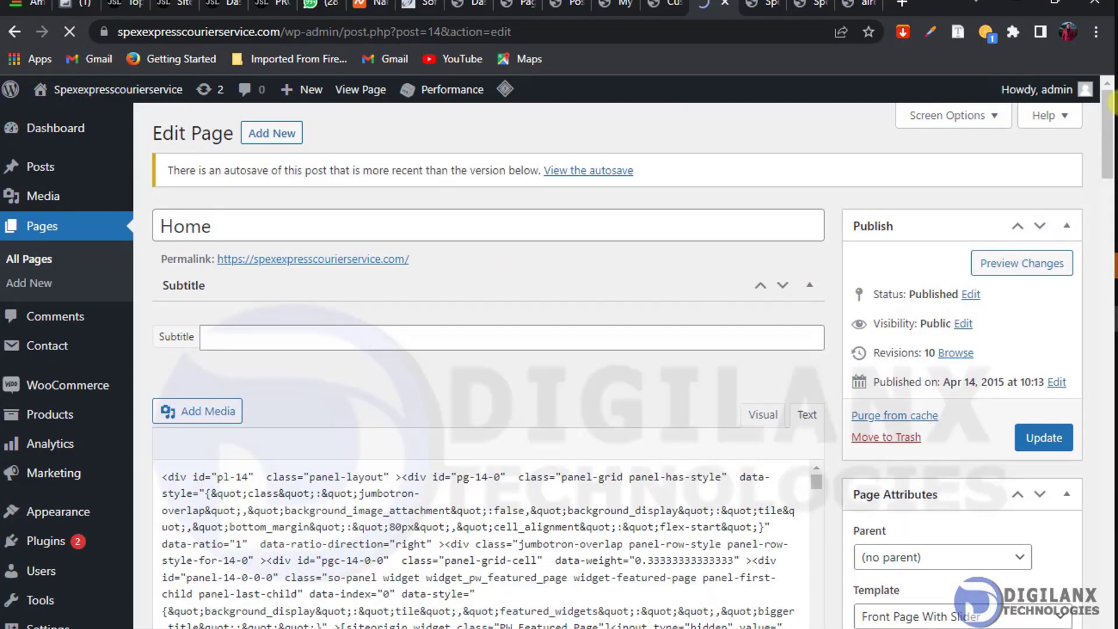
pyautogui.moveTo(1109, 127); pyautogui.dragTo(1081, 325)
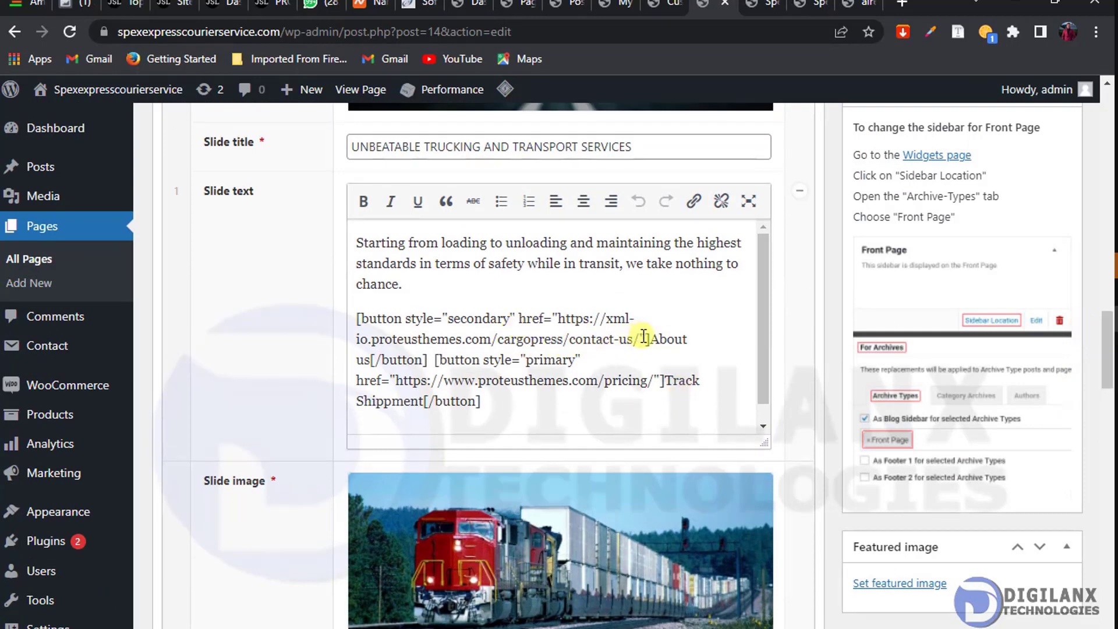
pyautogui.moveTo(640, 340); pyautogui.dragTo(567, 319)
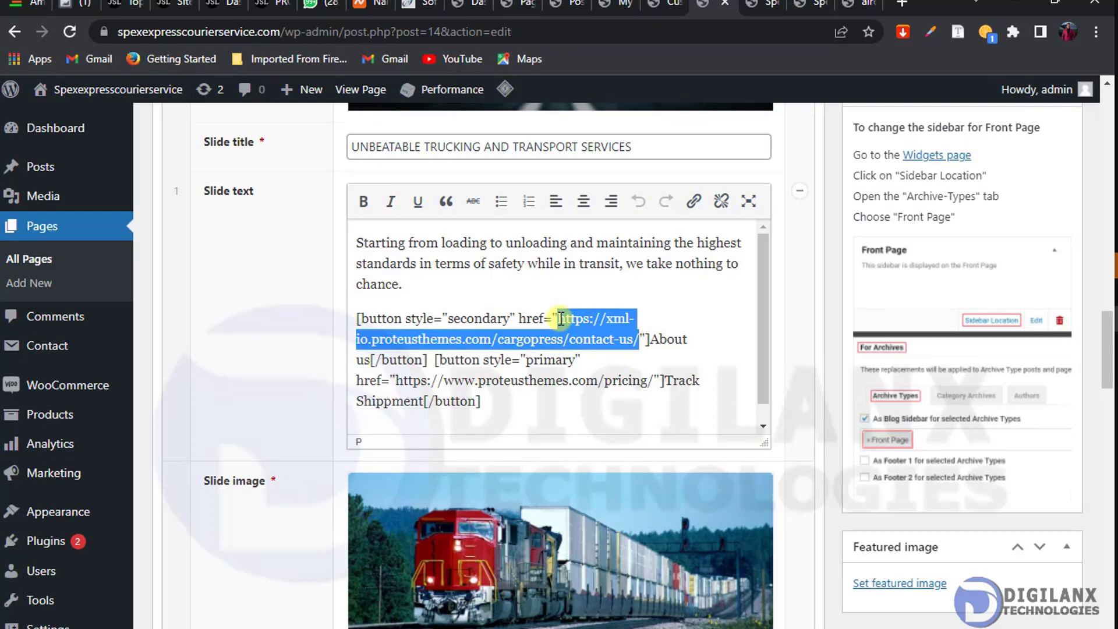
pyautogui.press('BackSpace')
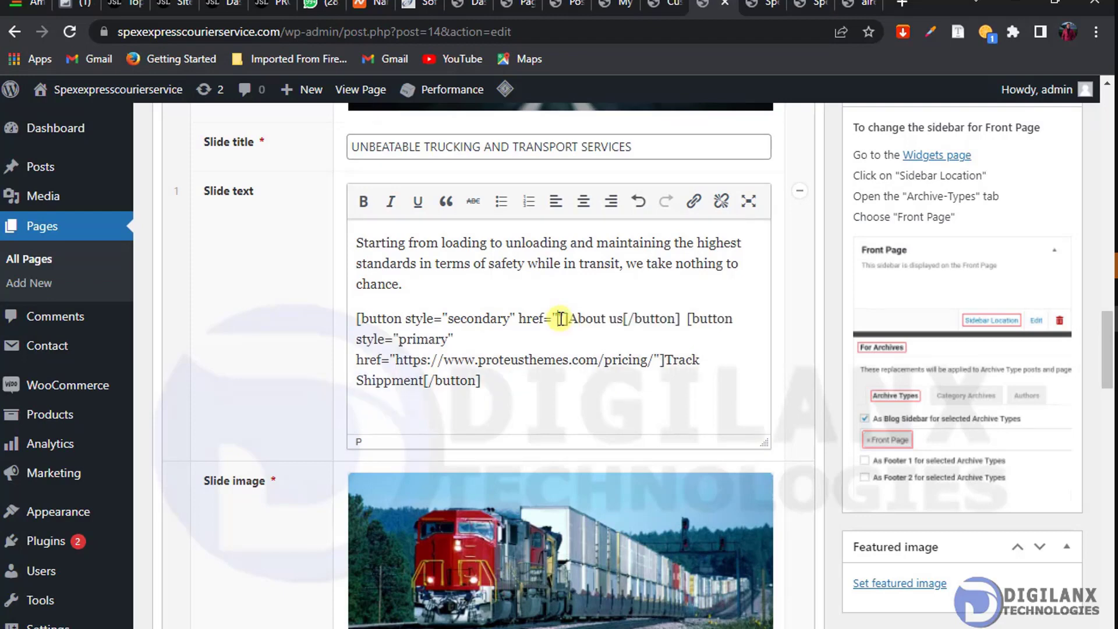
pyautogui.hotkey('ctrl', 'z')
pyautogui.click(611, 339)
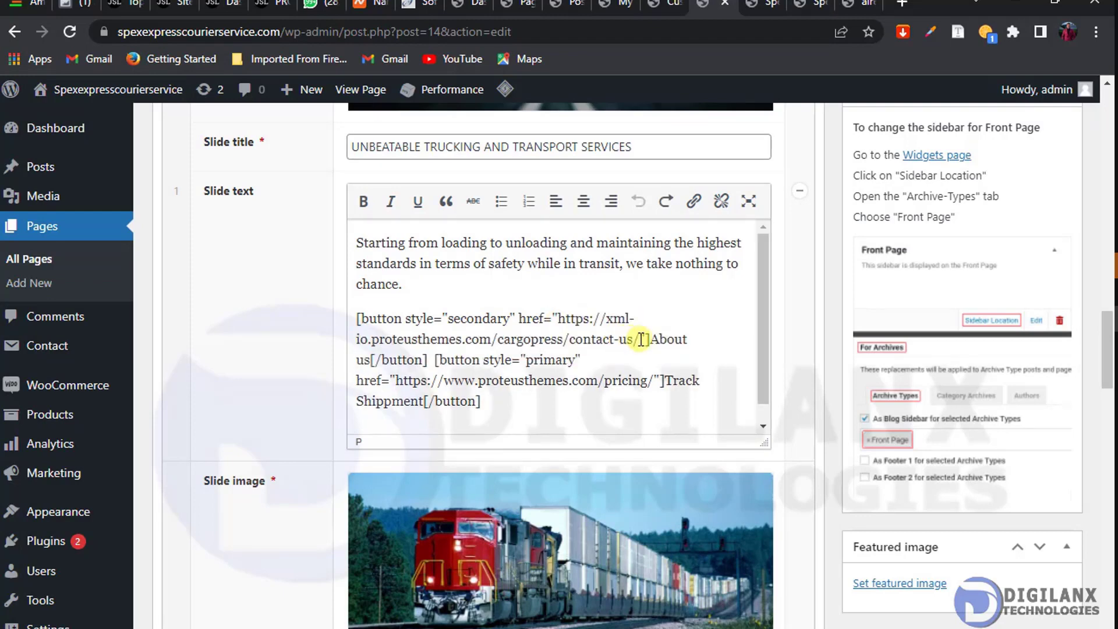
pyautogui.press('BackSpace')
pyautogui.press('BackSpace')
pyautogui.press('BackSpace')
pyautogui.press('BackSpace')
pyautogui.press('BackSpace')
pyautogui.press('BackSpace')
pyautogui.press('BackSpace')
pyautogui.press('BackSpace')
pyautogui.press('BackSpace')
pyautogui.press('BackSpace')
pyautogui.press('BackSpace')
pyautogui.press('BackSpace')
pyautogui.press('BackSpace')
pyautogui.press('BackSpace')
pyautogui.press('BackSpace')
pyautogui.press('BackSpace')
pyautogui.press('BackSpace')
pyautogui.press('BackSpace')
pyautogui.press('BackSpace')
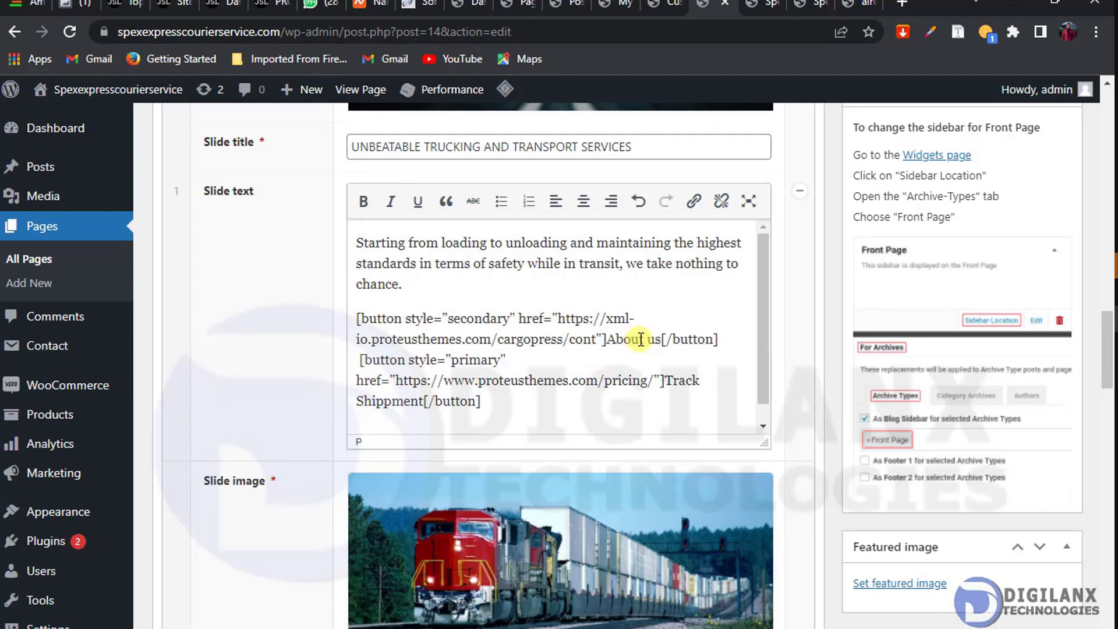
pyautogui.press('BackSpace')
pyautogui.press('BackSpace')
pyautogui.press('BackSpace')
pyautogui.press('BackSpace')
pyautogui.press('BackSpace')
pyautogui.press('BackSpace')
pyautogui.press('BackSpace')
pyautogui.press('BackSpace')
pyautogui.press('BackSpace')
pyautogui.press('BackSpace')
pyautogui.press('BackSpace')
pyautogui.press('BackSpace')
pyautogui.press('BackSpace')
pyautogui.press('BackSpace')
pyautogui.press('BackSpace')
pyautogui.press('BackSpace')
pyautogui.press('BackSpace')
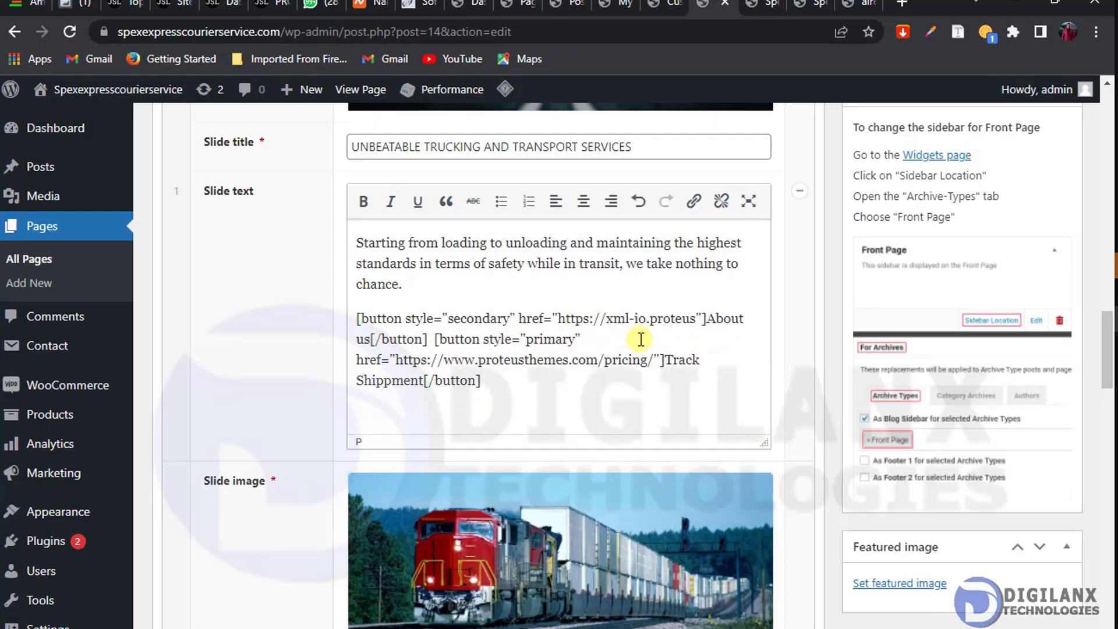
pyautogui.press('BackSpace')
pyautogui.press('BackSpace')
pyautogui.press('BackSpace')
pyautogui.press('BackSpace')
pyautogui.press('BackSpace')
pyautogui.press('BackSpace')
pyautogui.press('BackSpace')
pyautogui.press('BackSpace')
pyautogui.press('BackSpace')
pyautogui.press('BackSpace')
pyautogui.press('BackSpace')
pyautogui.press('BackSpace')
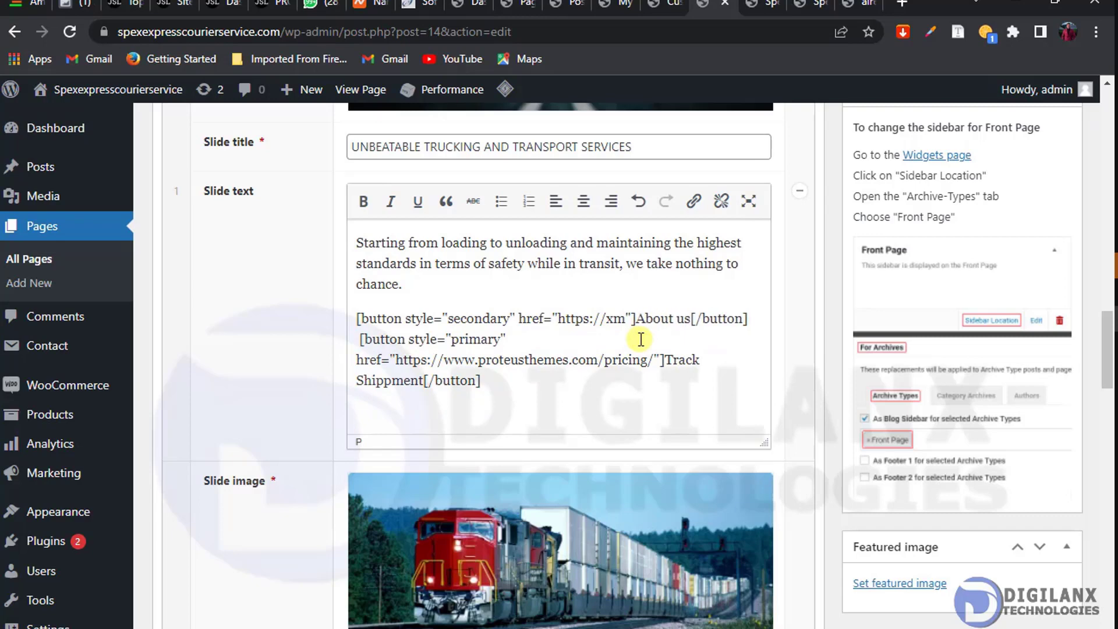
pyautogui.press('BackSpace')
pyautogui.press('BackSpace')
pyautogui.press('BackSpace')
pyautogui.press('BackSpace')
pyautogui.press('BackSpace')
pyautogui.press('BackSpace')
pyautogui.press('BackSpace')
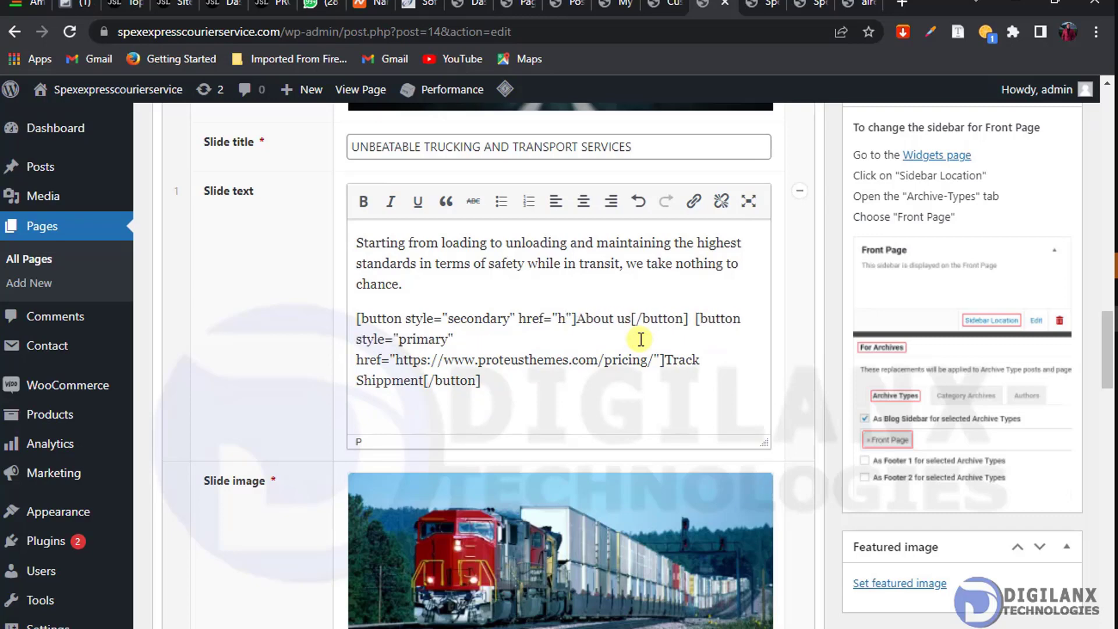
pyautogui.hotkey('ctrl', 'v')
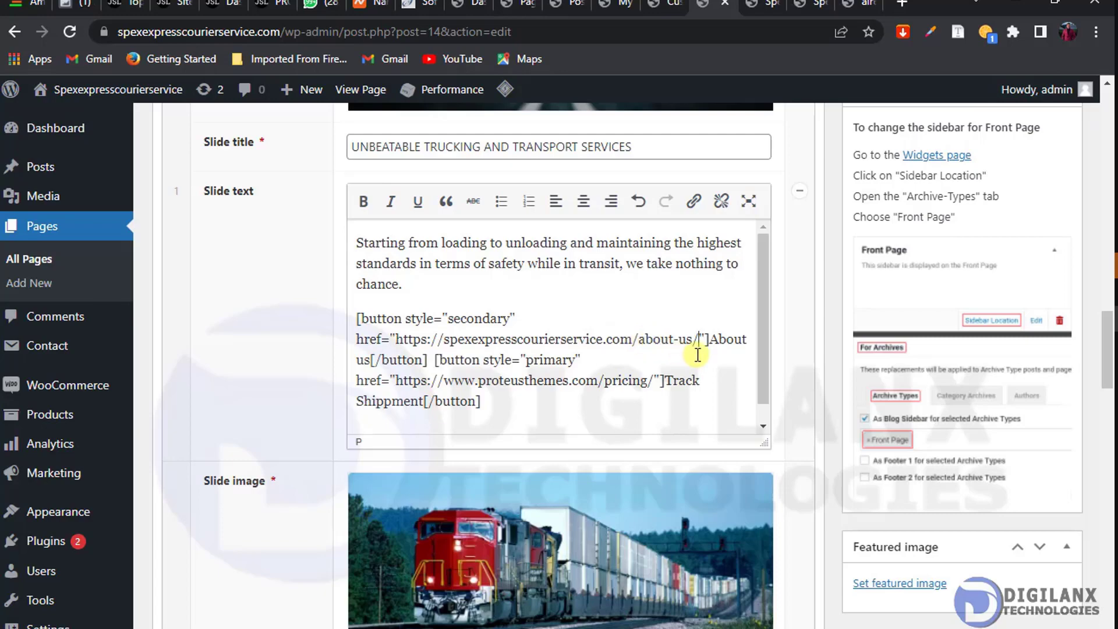
# Step: Leave the Home page editor without saving and return to the list of all pages
pyautogui.moveTo(1104, 350); pyautogui.dragTo(1102, 111)
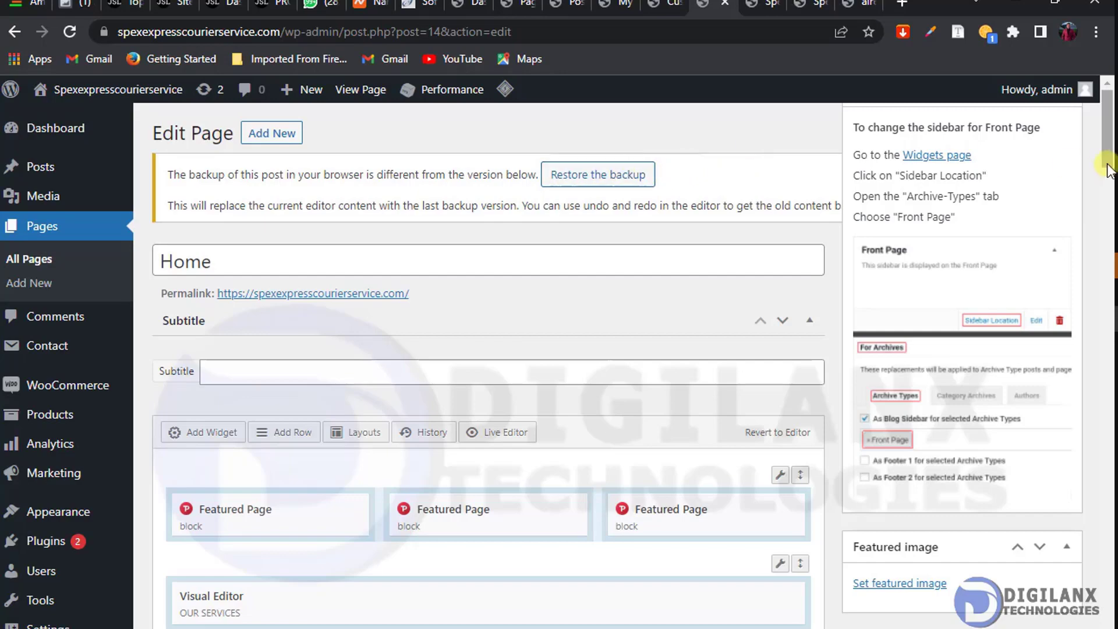
pyautogui.click(1109, 364)
pyautogui.moveTo(1105, 360); pyautogui.dragTo(1075, 134)
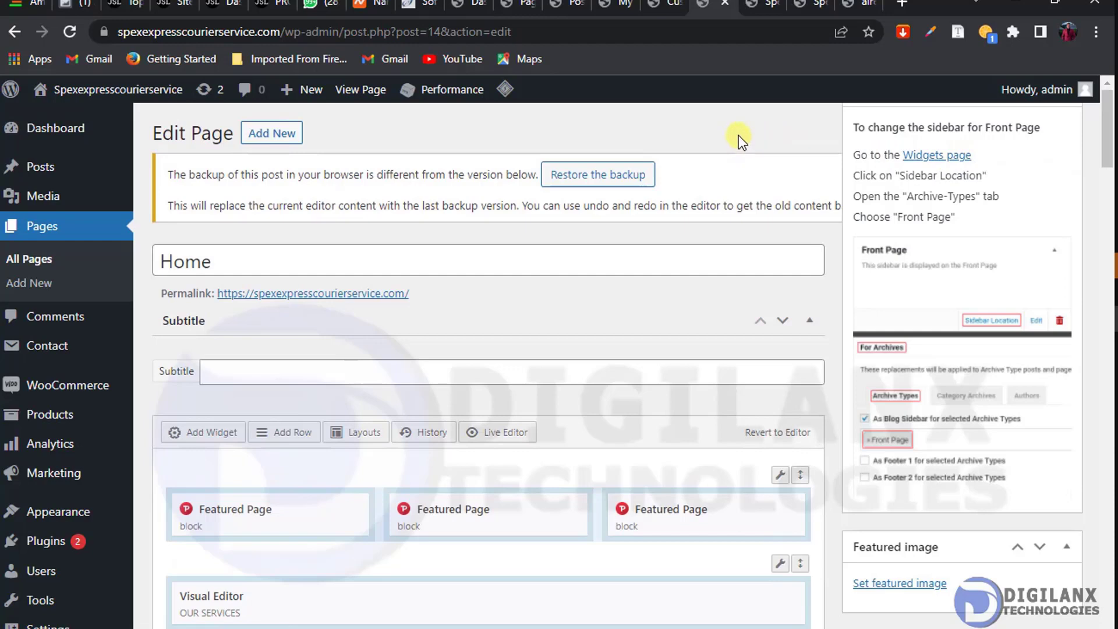
pyautogui.click(38, 226)
pyautogui.click(640, 128)
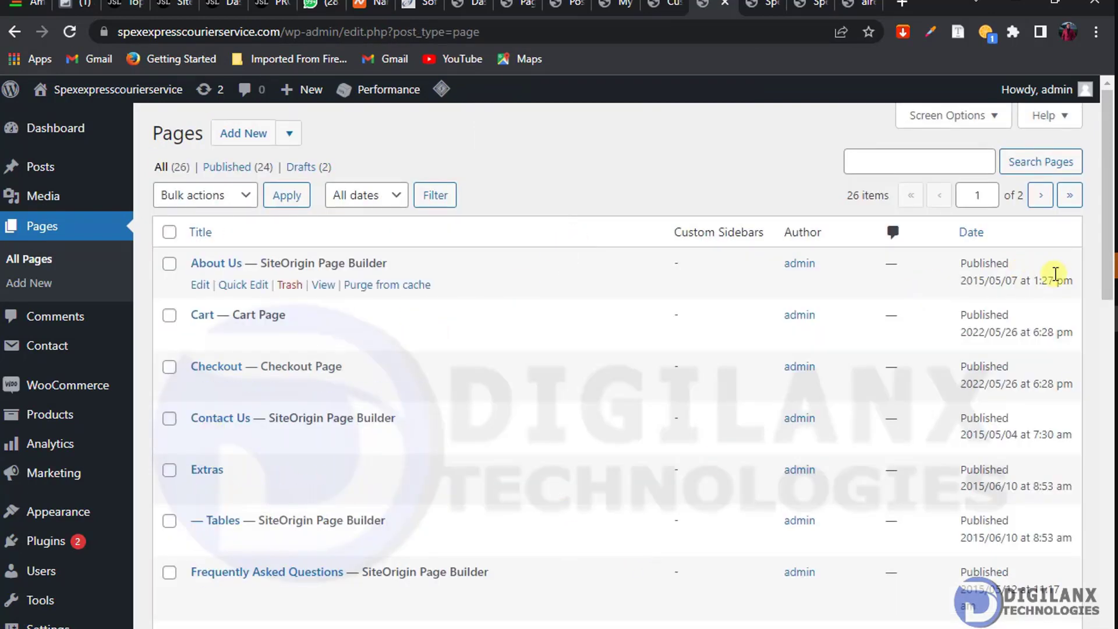
# Step: Open the Home page for editing in a new tab and close an unneeded browser tab
pyautogui.scroll(-1, 1107, 318)
pyautogui.scroll(-1, 1106, 318)
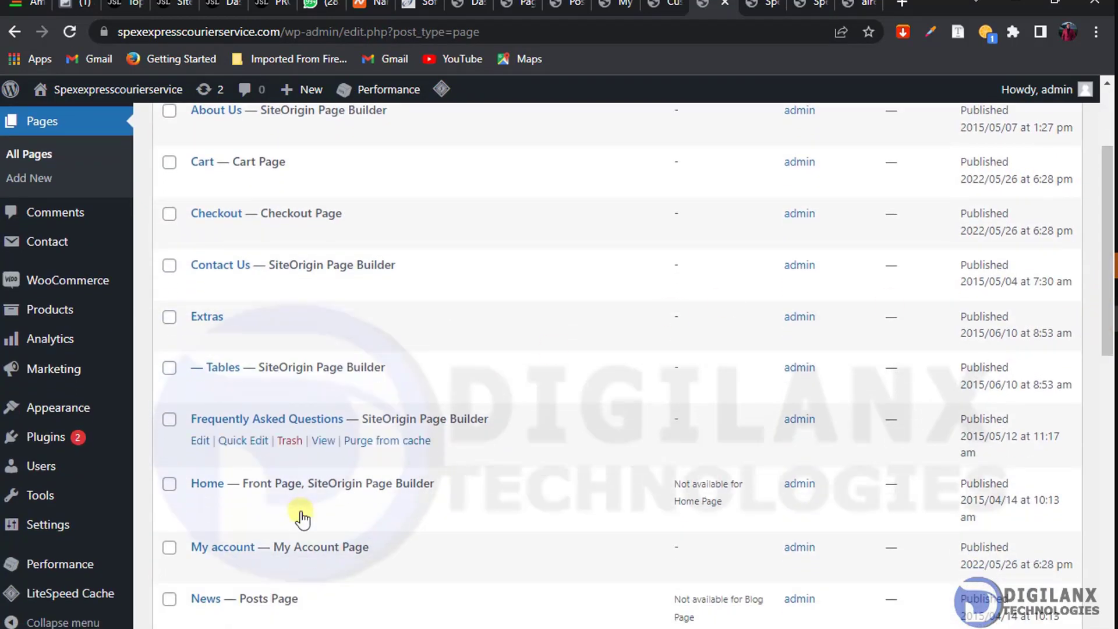
pyautogui.rightClick(200, 512)
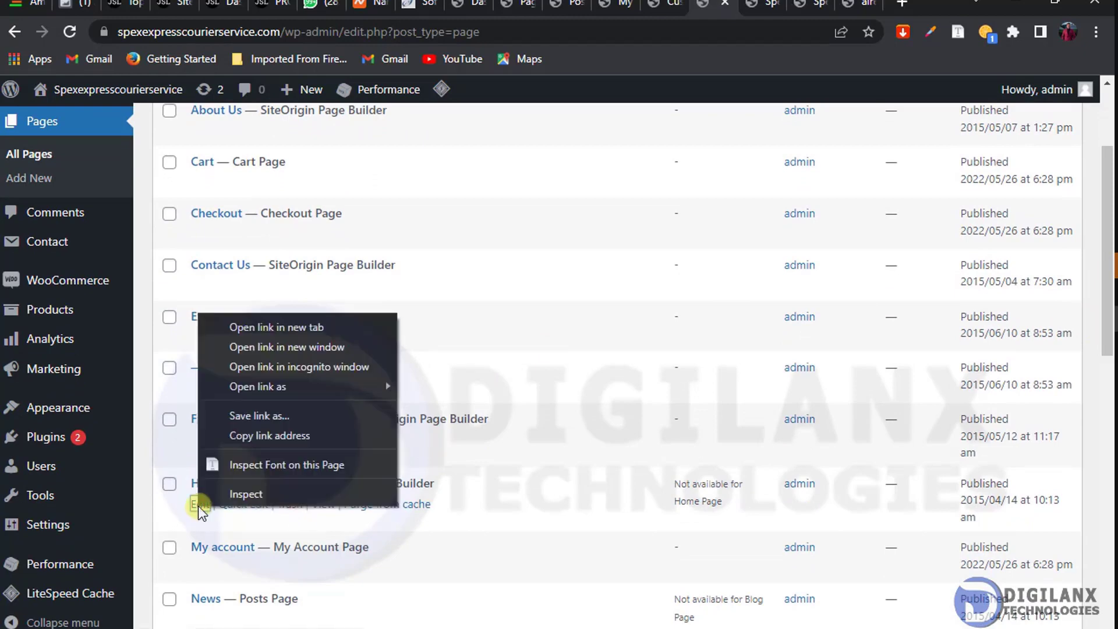
pyautogui.click(271, 331)
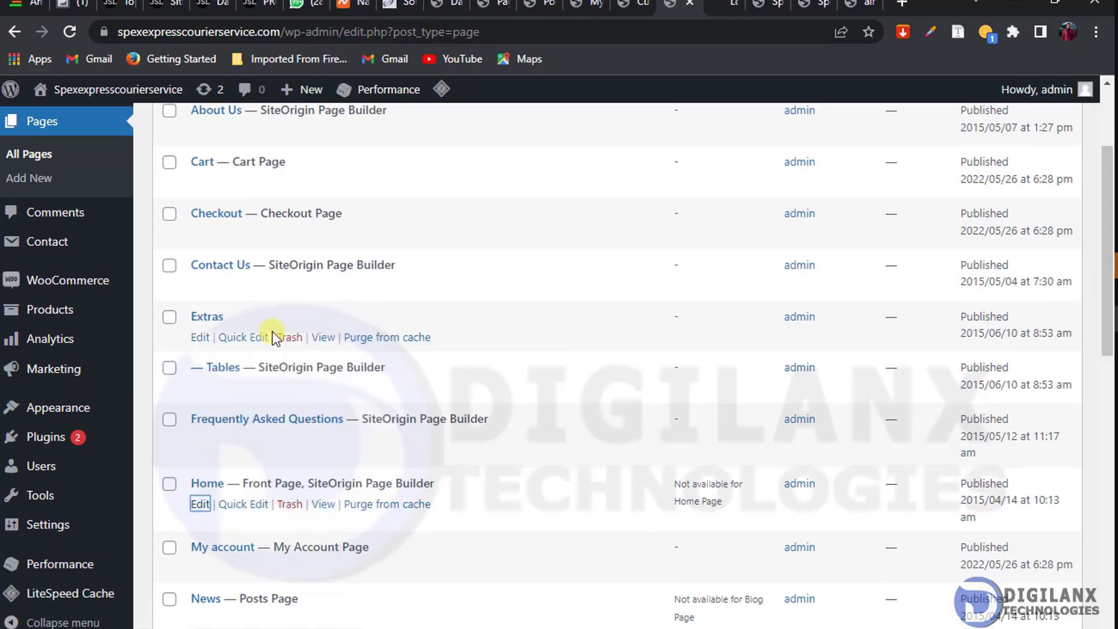
pyautogui.click(574, 8)
pyautogui.click(593, 7)
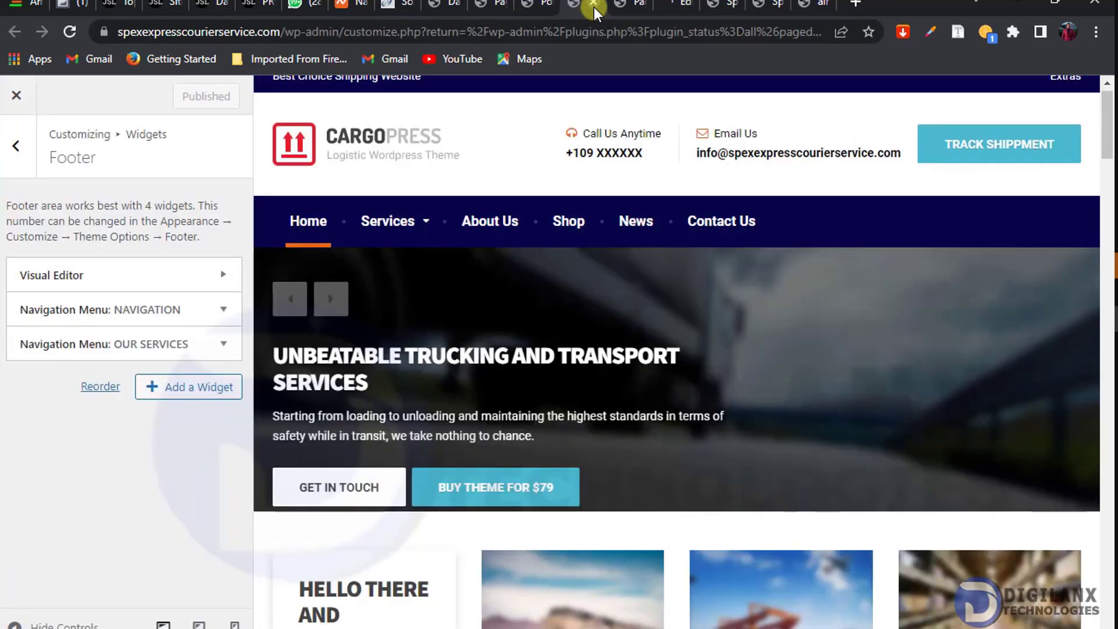
pyautogui.click(668, 4)
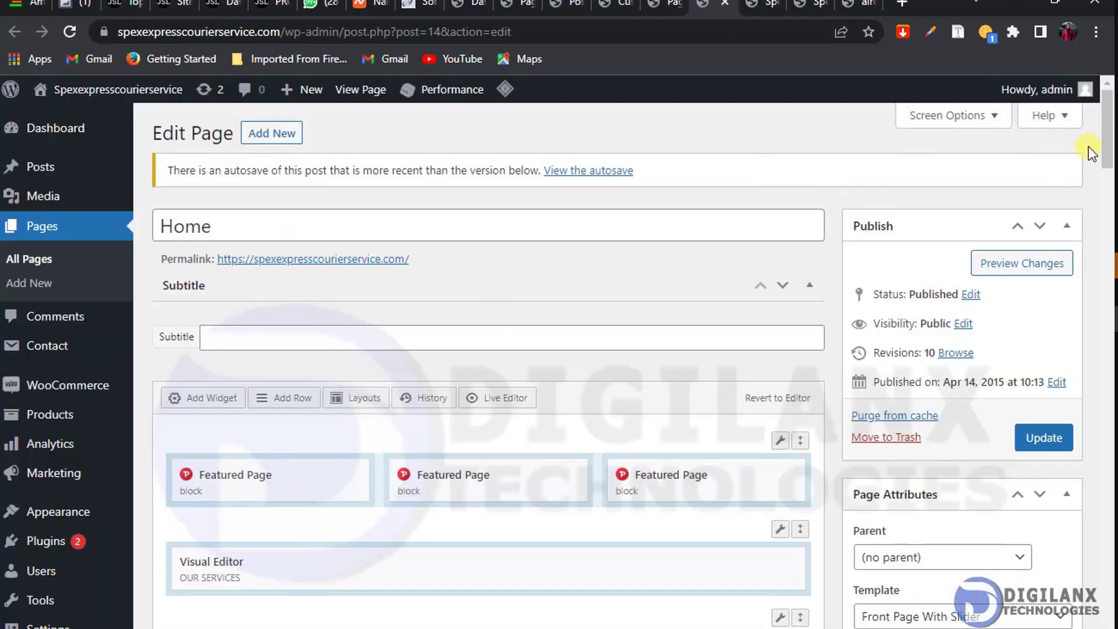
# Step: Paste the copied About Us address over the About us button's href in the first slide's text, undoing and redoing the paste
pyautogui.moveTo(1105, 148); pyautogui.dragTo(1106, 376)
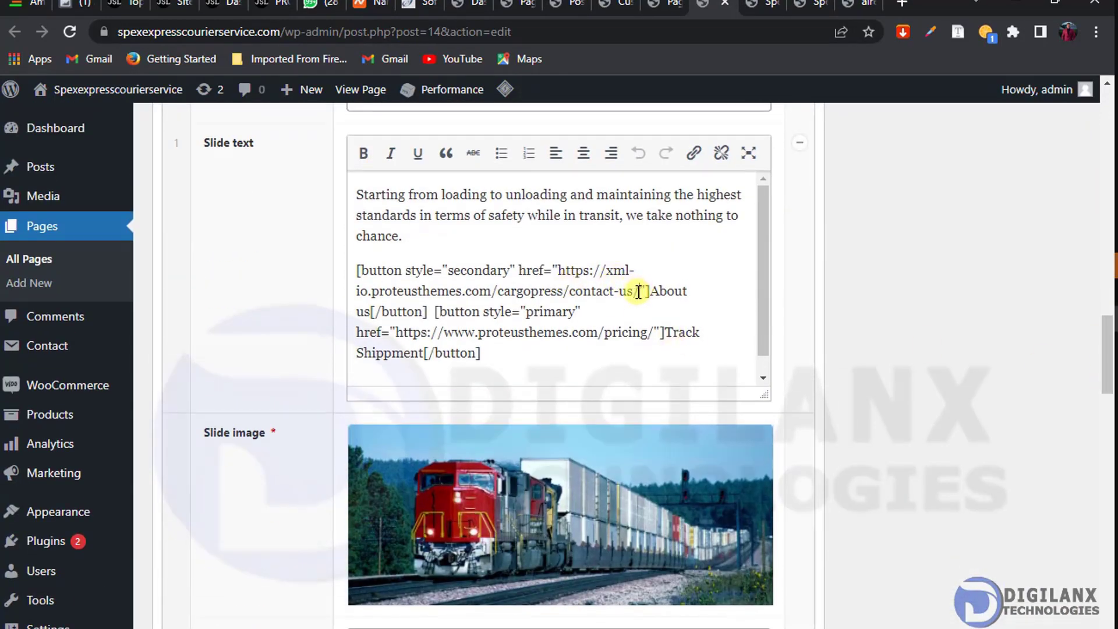
pyautogui.moveTo(639, 292); pyautogui.dragTo(567, 270)
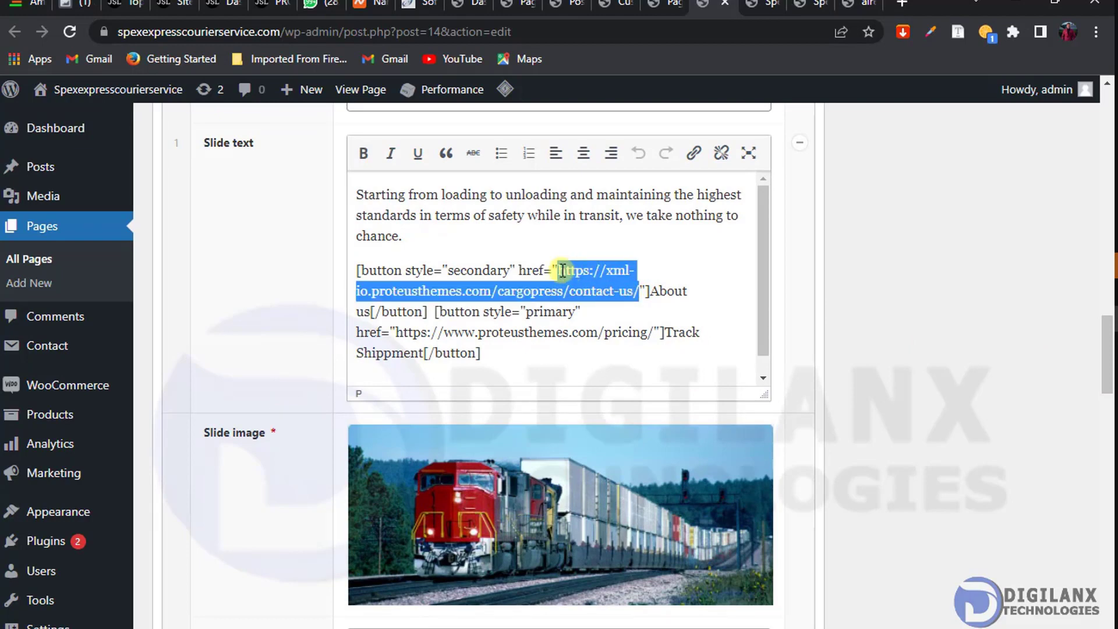
pyautogui.hotkey('ctrl', 'v')
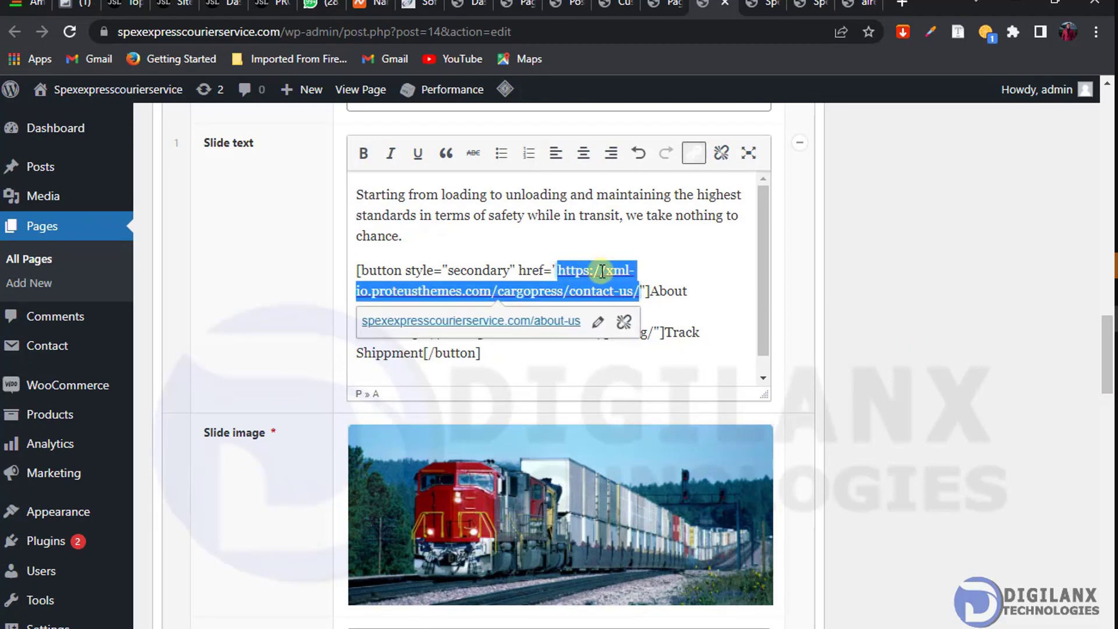
pyautogui.hotkey('ctrl', 'z')
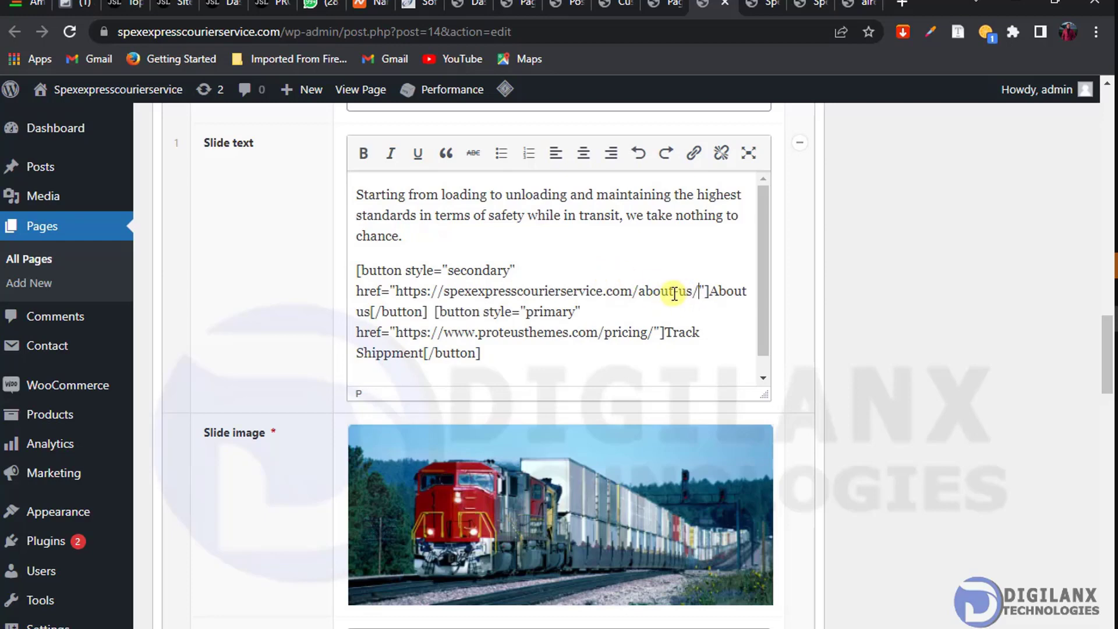
pyautogui.hotkey('ctrl', 'y')
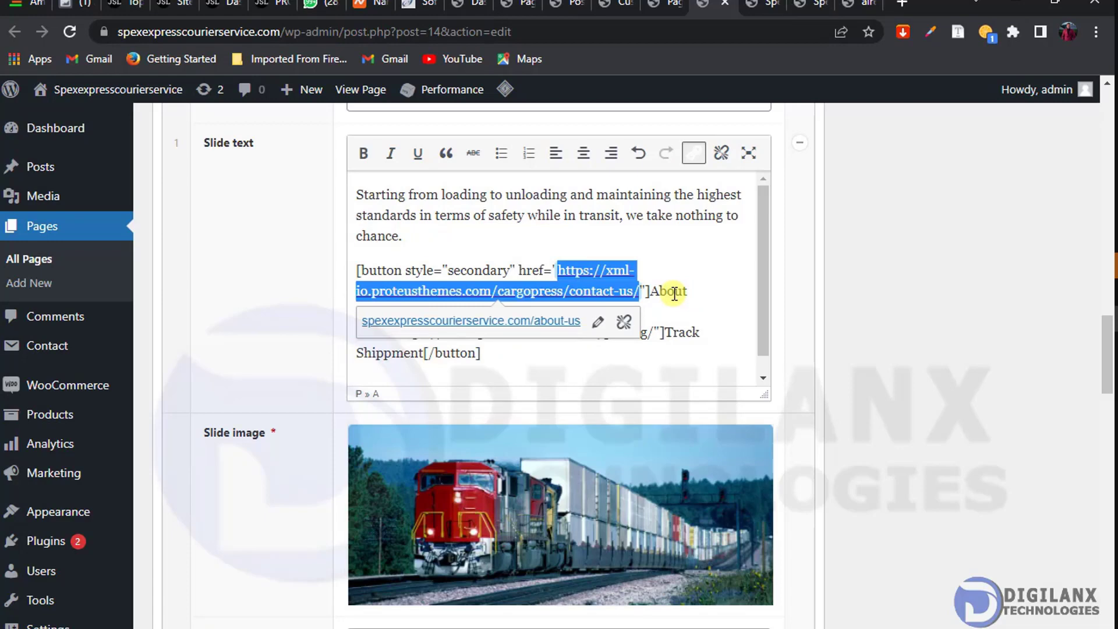
# Step: Clear the old linked address from the About us button's href in the first slide's text, leaving the quotes empty
pyautogui.click(643, 288)
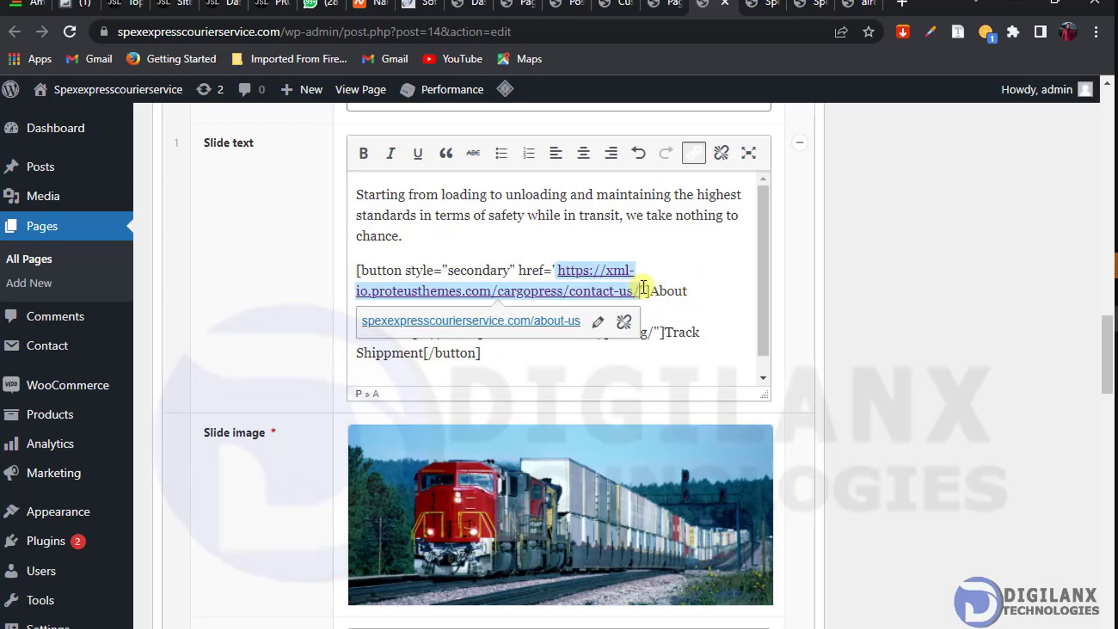
pyautogui.press('BackSpace')
pyautogui.press('BackSpace')
pyautogui.press('BackSpace')
pyautogui.press('BackSpace')
pyautogui.press('BackSpace')
pyautogui.press('BackSpace')
pyautogui.press('BackSpace')
pyautogui.press('BackSpace')
pyautogui.press('BackSpace')
pyautogui.press('BackSpace')
pyautogui.press('BackSpace')
pyautogui.press('BackSpace')
pyautogui.press('BackSpace')
pyautogui.press('BackSpace')
pyautogui.press('BackSpace')
pyautogui.press('BackSpace')
pyautogui.press('BackSpace')
pyautogui.press('BackSpace')
pyautogui.press('BackSpace')
pyautogui.press('BackSpace')
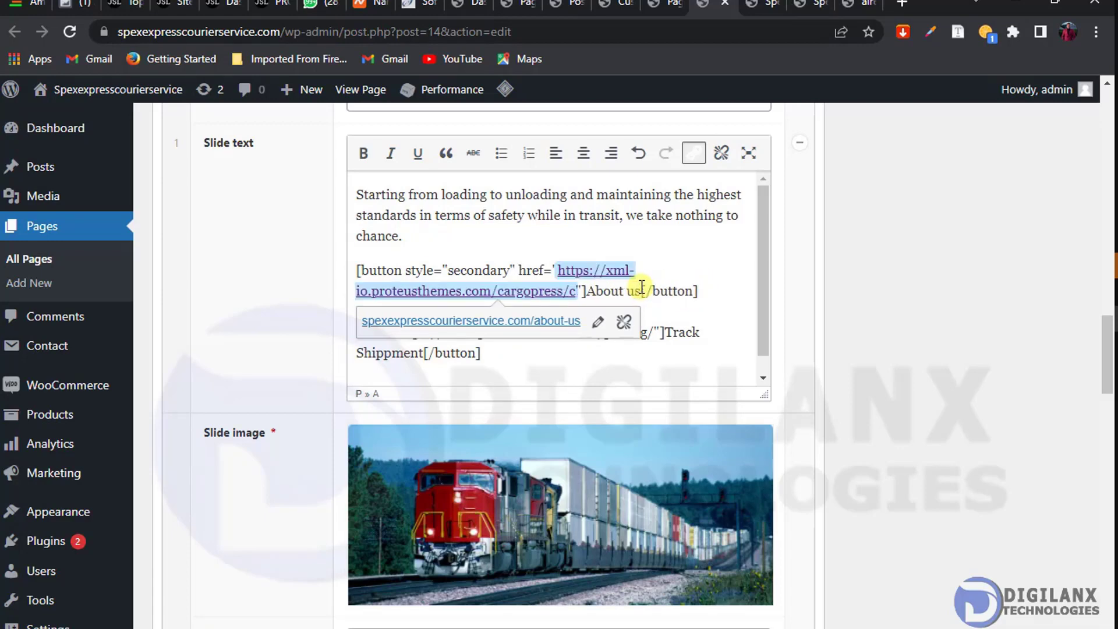
pyautogui.press('BackSpace')
pyautogui.press('BackSpace')
pyautogui.press('BackSpace')
pyautogui.press('BackSpace')
pyautogui.press('BackSpace')
pyautogui.press('BackSpace')
pyautogui.press('BackSpace')
pyautogui.press('BackSpace')
pyautogui.press('BackSpace')
pyautogui.press('BackSpace')
pyautogui.press('BackSpace')
pyautogui.press('BackSpace')
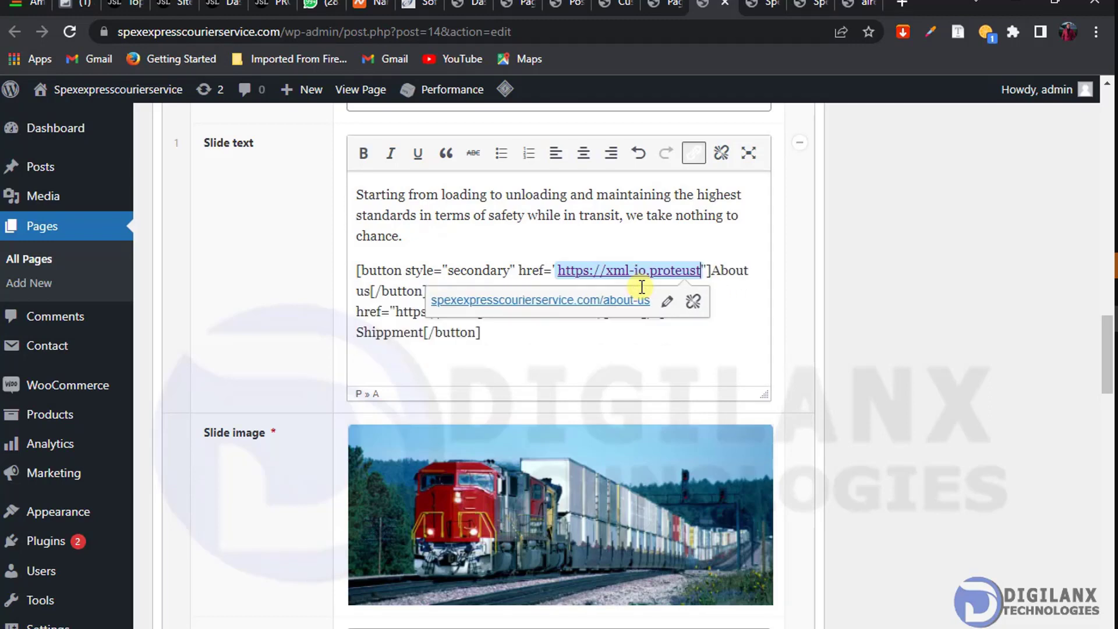
pyautogui.press('BackSpace')
pyautogui.press('BackSpace')
pyautogui.press('BackSpace')
pyautogui.press('BackSpace')
pyautogui.press('BackSpace')
pyautogui.press('BackSpace')
pyautogui.press('BackSpace')
pyautogui.press('BackSpace')
pyautogui.press('BackSpace')
pyautogui.press('BackSpace')
pyautogui.press('BackSpace')
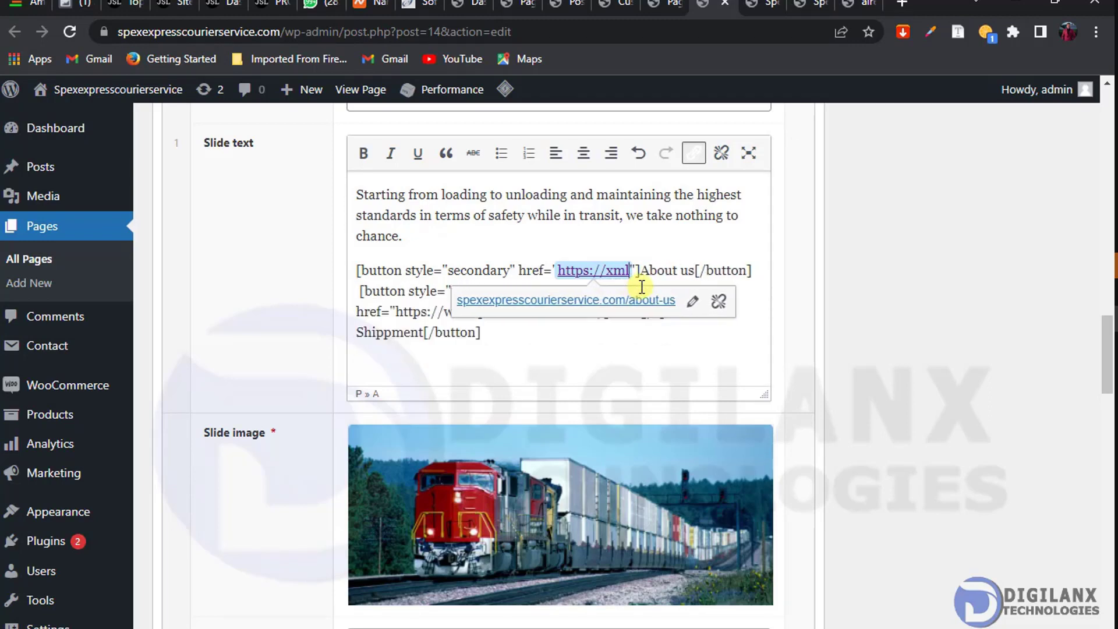
pyautogui.press('BackSpace')
pyautogui.press('BackSpace')
pyautogui.press('BackSpace')
pyautogui.press('BackSpace')
pyautogui.press('BackSpace')
pyautogui.press('BackSpace')
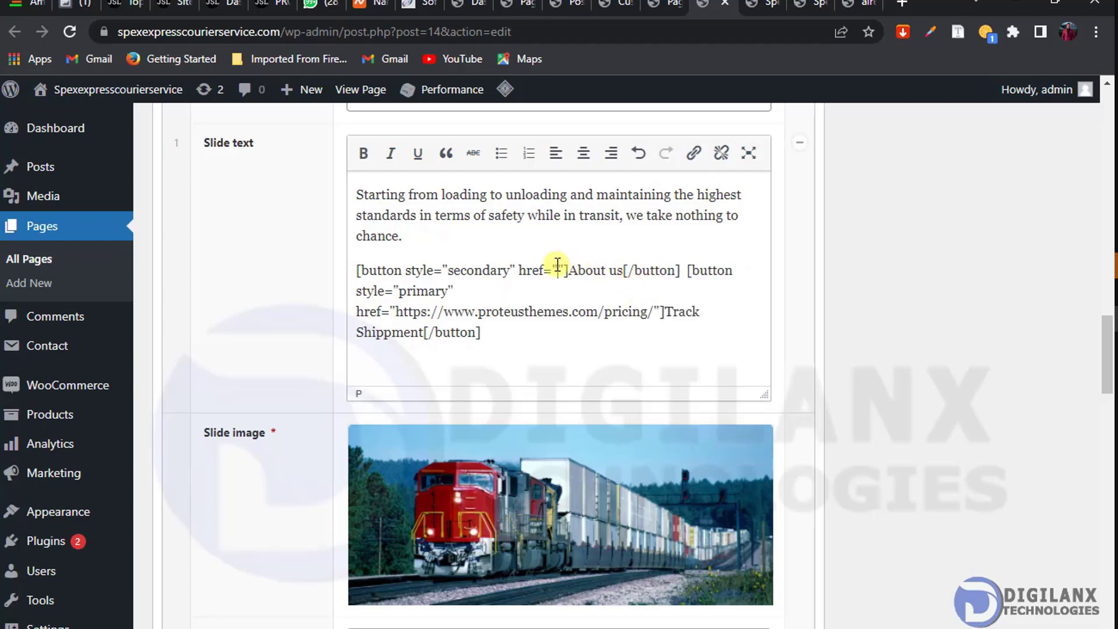
pyautogui.write('https://spexexpresscourierservice.com/about-us/')
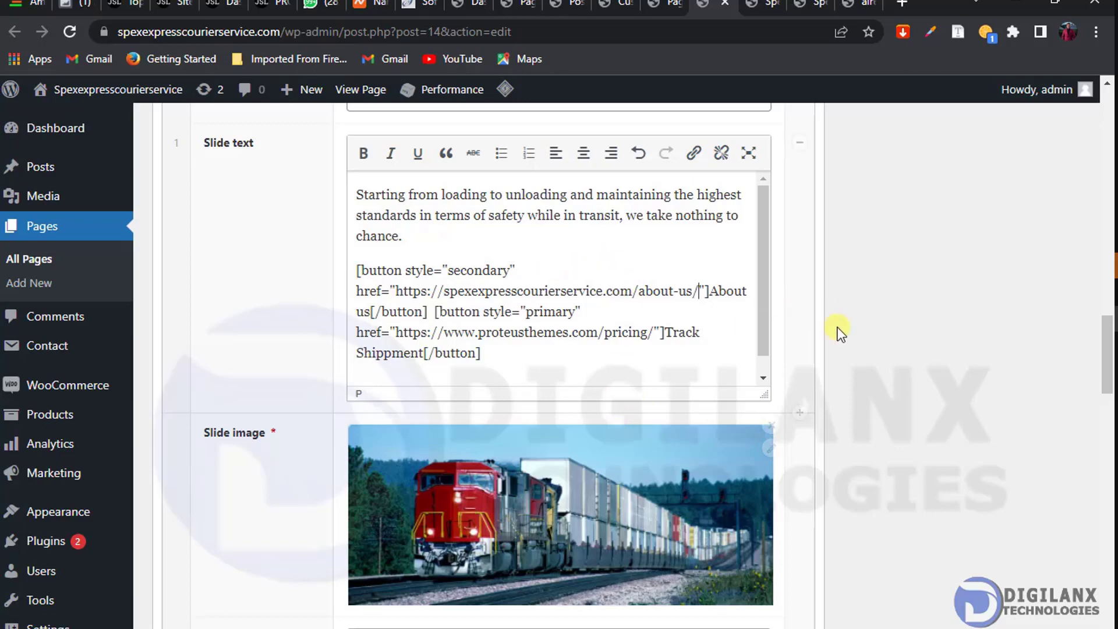
pyautogui.moveTo(1108, 345); pyautogui.dragTo(1107, 117)
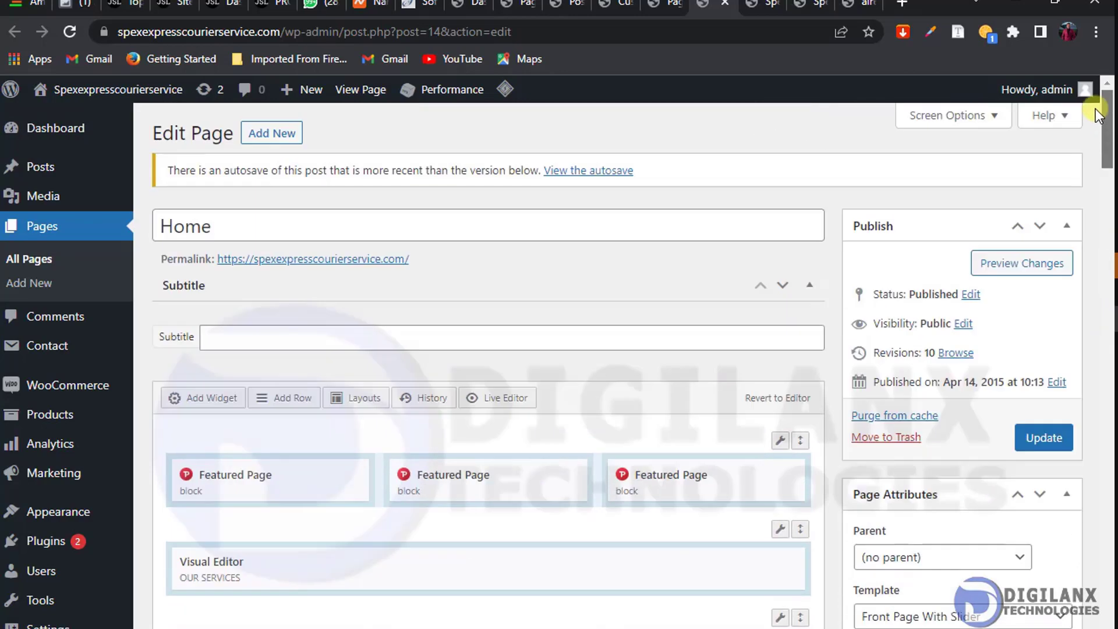
pyautogui.click(1038, 444)
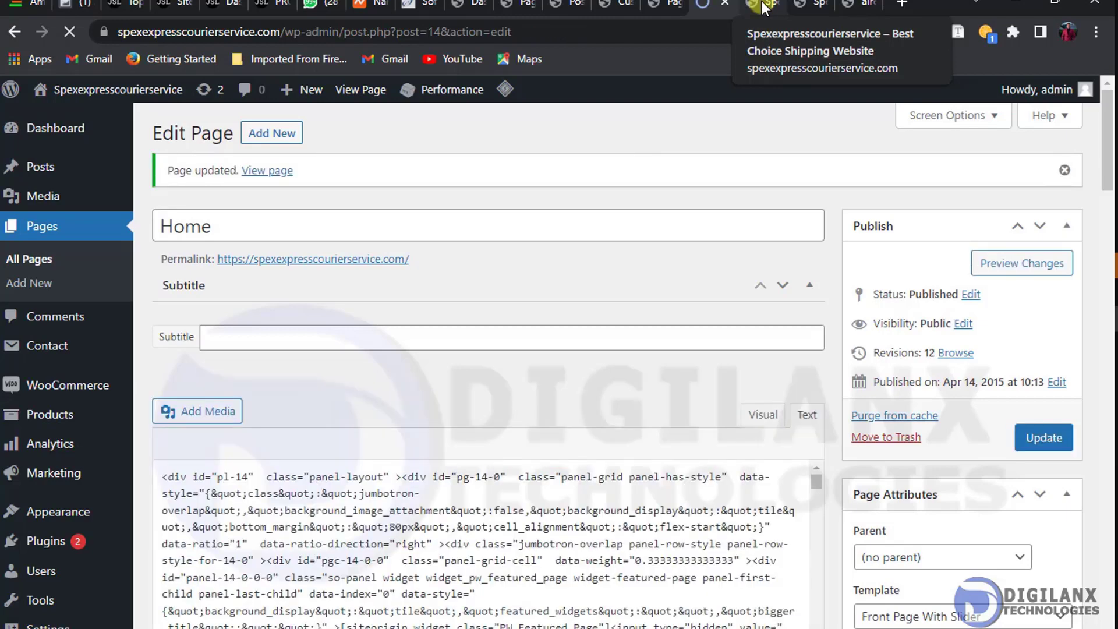
# Step: Reload the live home page and examine its slider and the Cargo, Storage and Logistic Service blocks
pyautogui.click(761, 5)
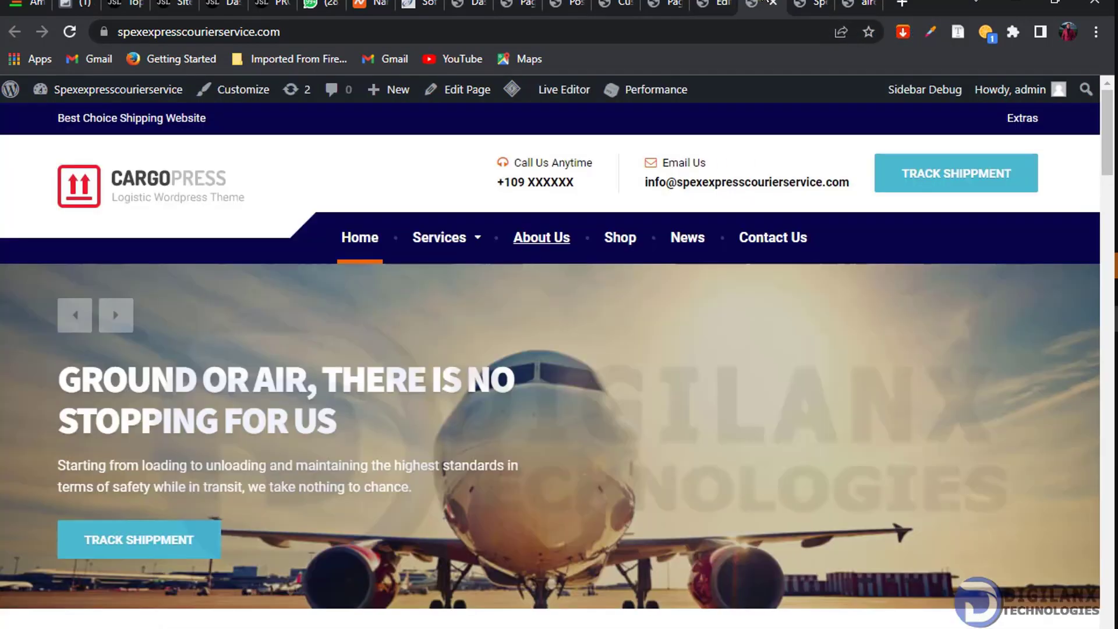
pyautogui.click(69, 34)
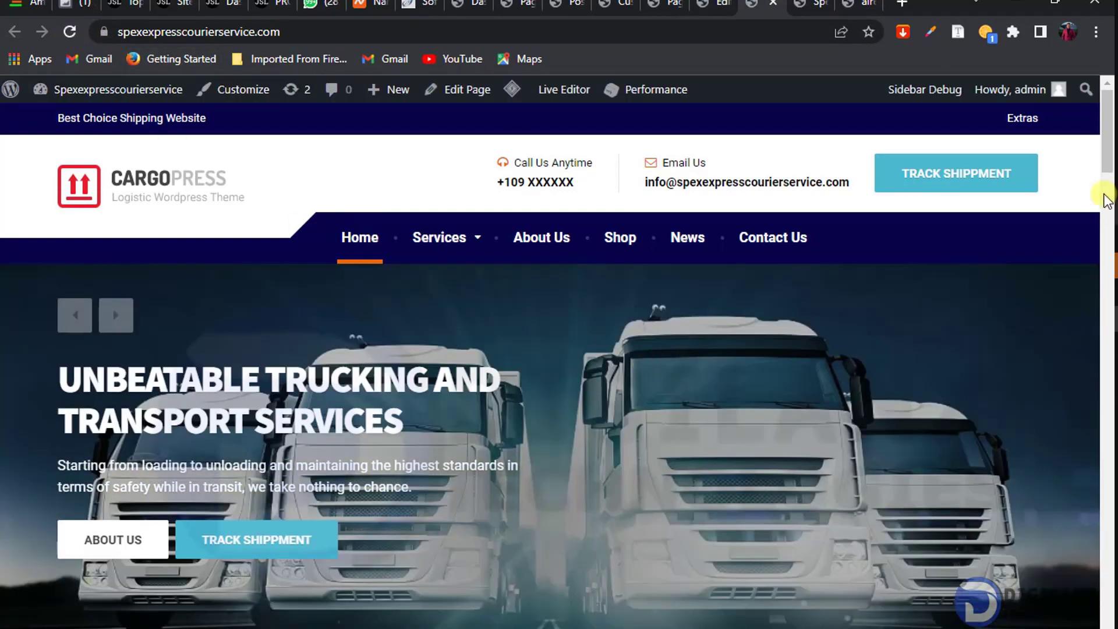
pyautogui.moveTo(1105, 122); pyautogui.dragTo(1110, 224)
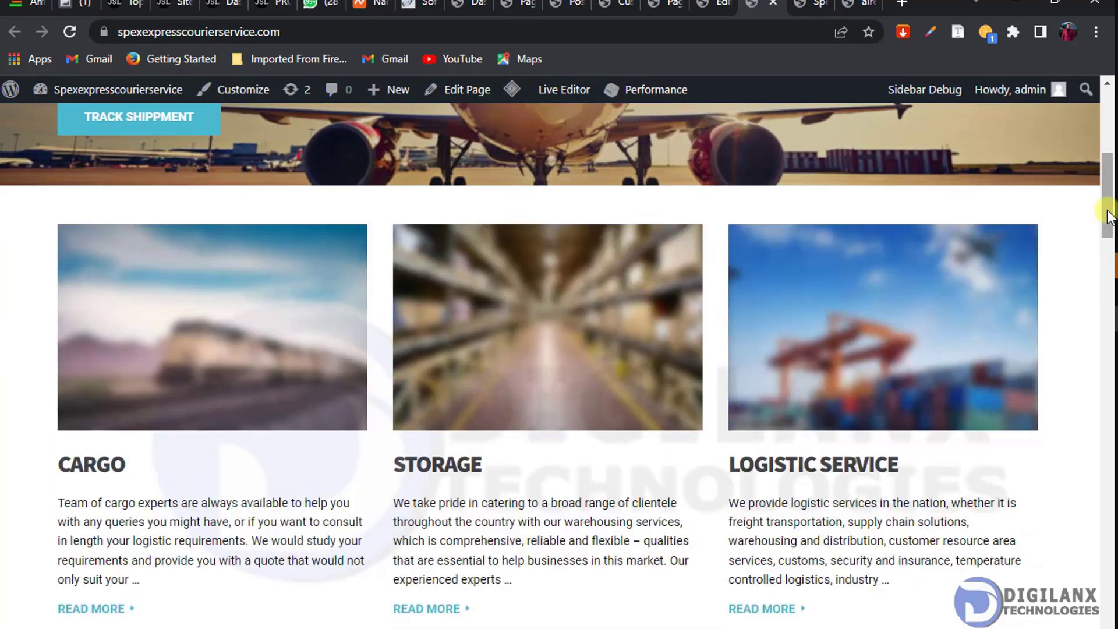
pyautogui.moveTo(1105, 220); pyautogui.dragTo(1107, 244)
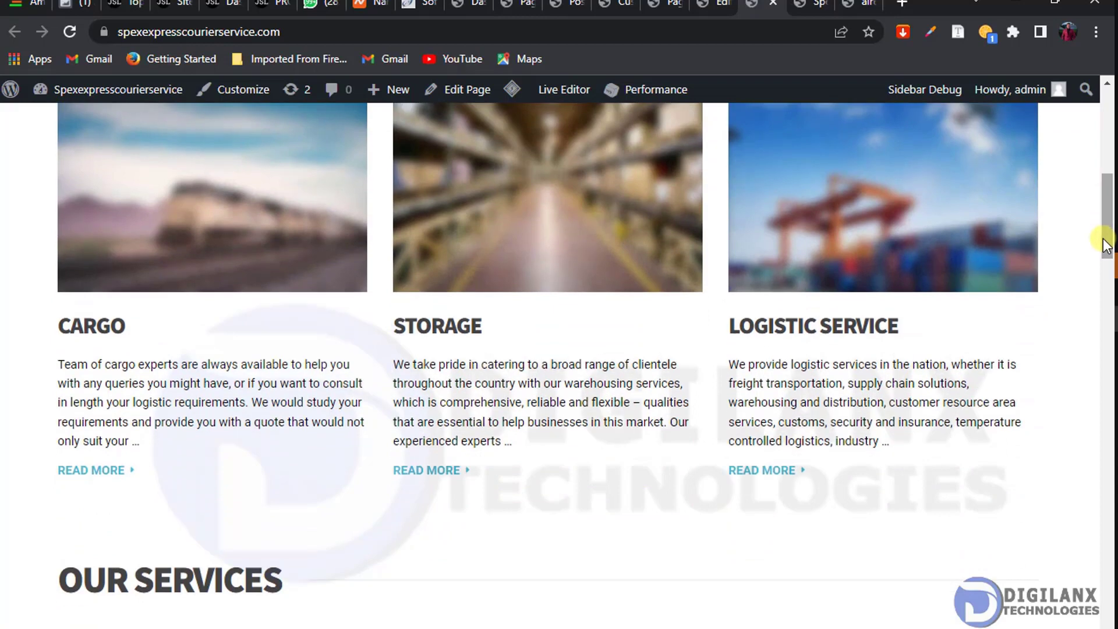
pyautogui.moveTo(1107, 245); pyautogui.dragTo(1106, 246)
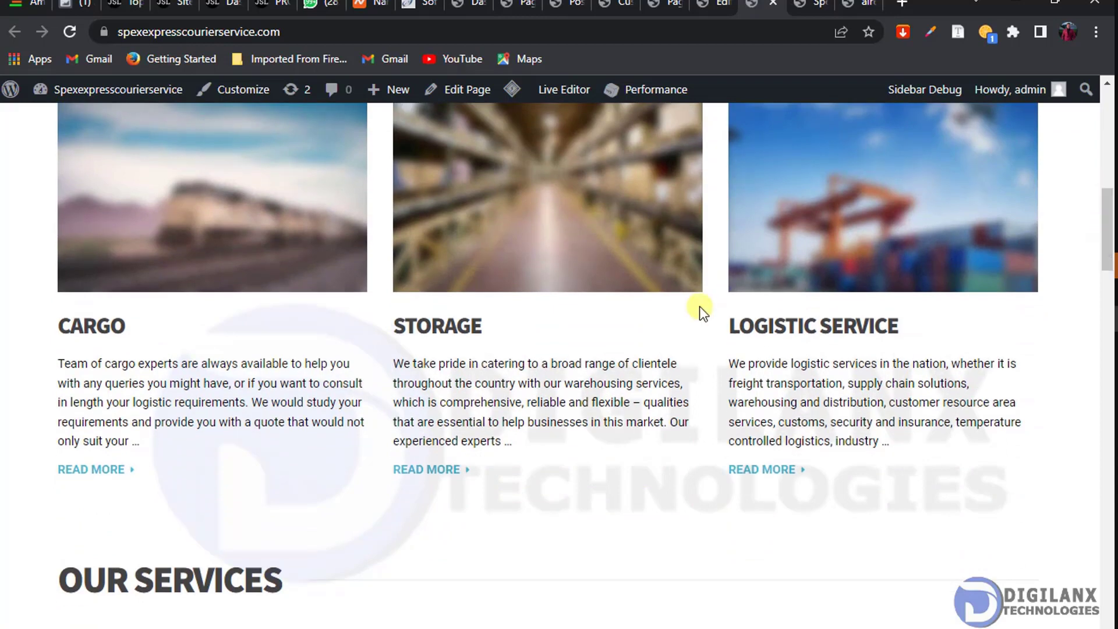
# Step: Open the Cargo block's Read more page in a new tab and open that page for editing
pyautogui.rightClick(88, 469)
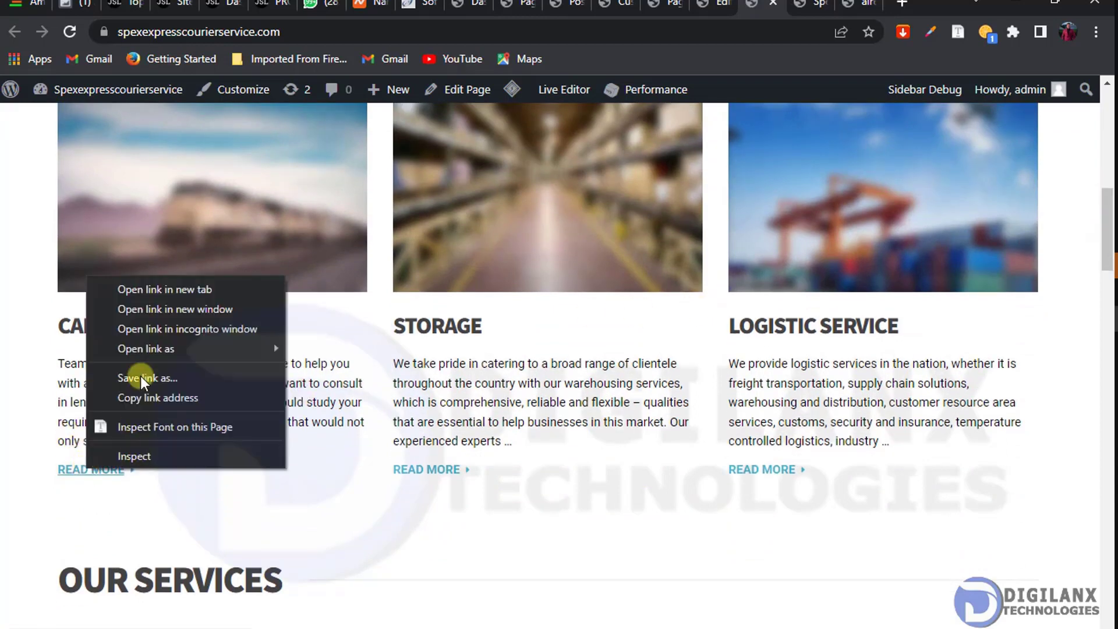
pyautogui.click(146, 291)
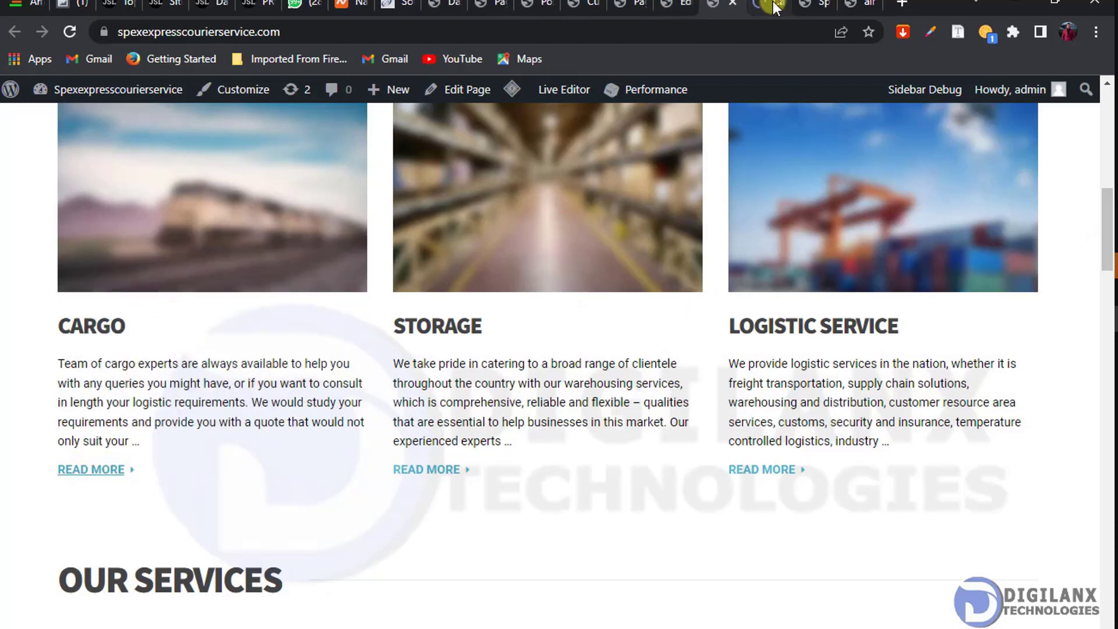
pyautogui.click(760, 7)
pyautogui.moveTo(1101, 91); pyautogui.dragTo(1100, 117)
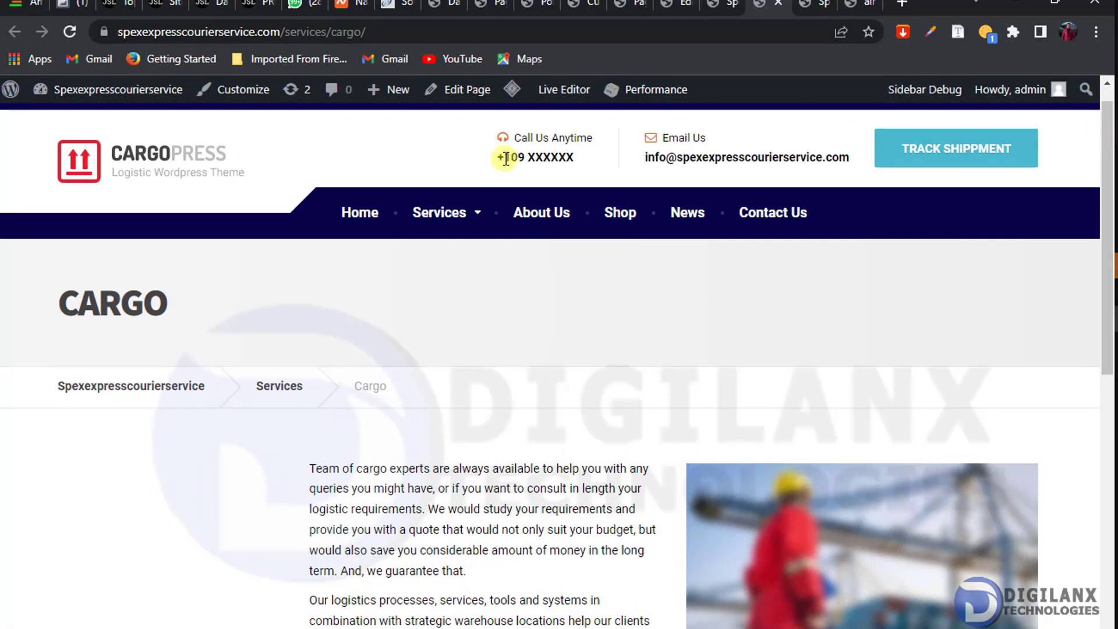
pyautogui.click(467, 92)
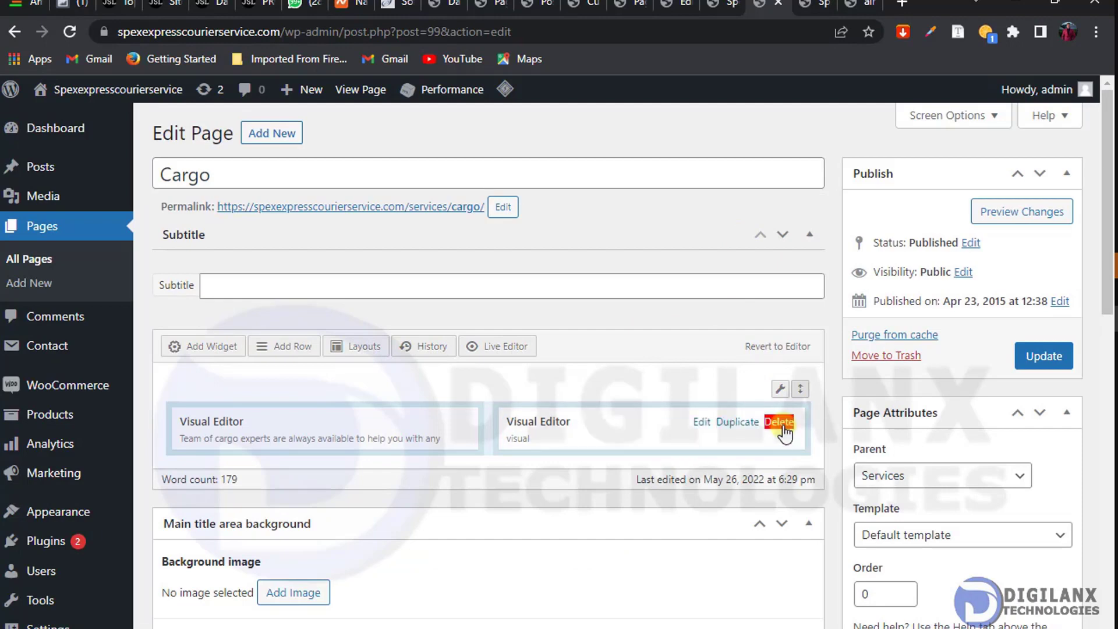
# Step: Delete the second Visual Editor widget from the Cargo page and set its row layout to 1 column
pyautogui.click(779, 420)
pyautogui.moveTo(783, 391)
pyautogui.click(756, 414)
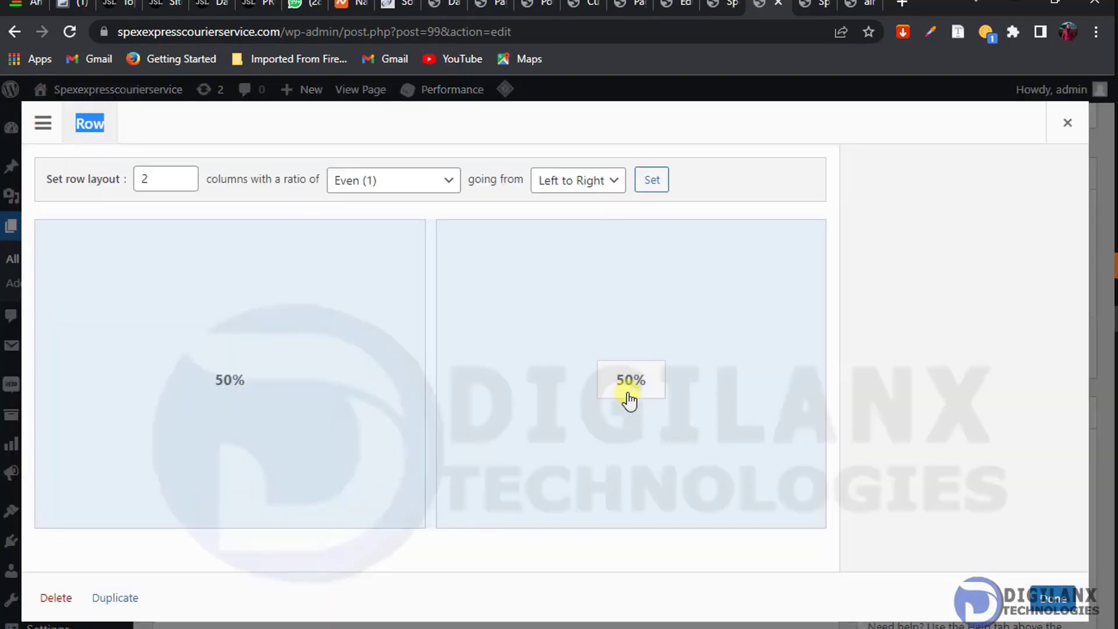
pyautogui.click(184, 184)
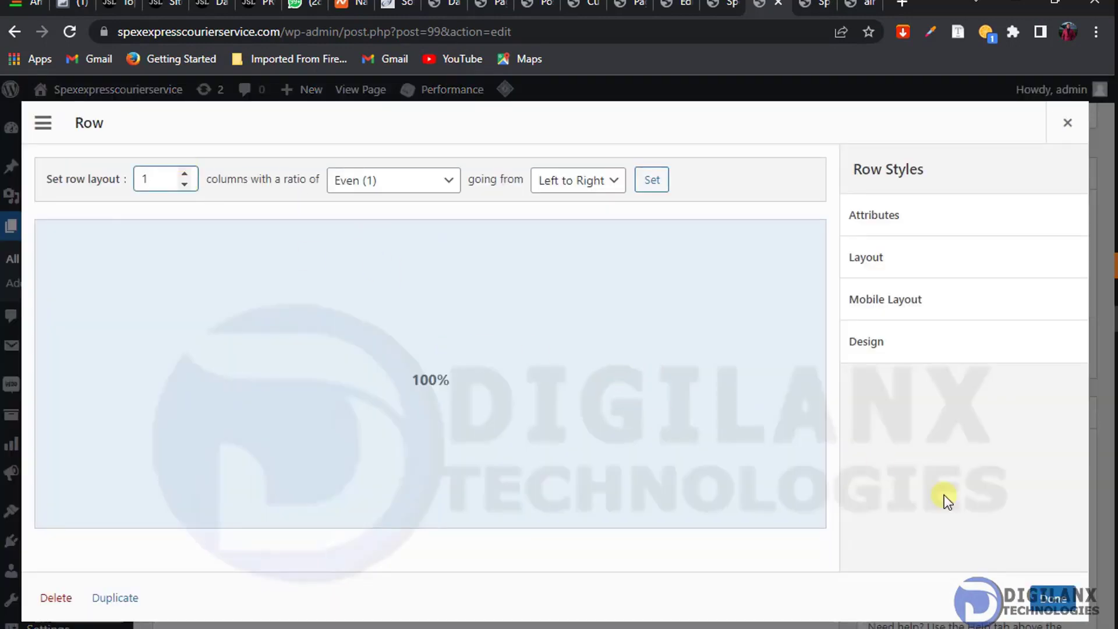
pyautogui.click(1052, 598)
# Step: Replace the Cargo page's featured image with the file TRACKING-AIRMAX-360x240 uploaded from Documents
pyautogui.moveTo(1102, 285); pyautogui.dragTo(1092, 601)
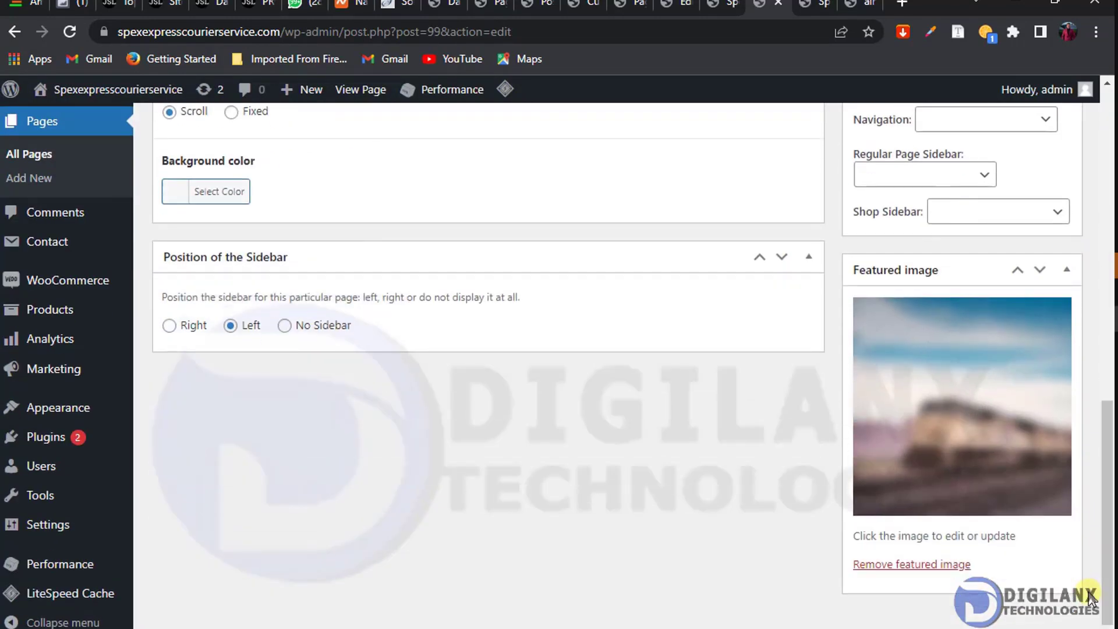
pyautogui.click(919, 565)
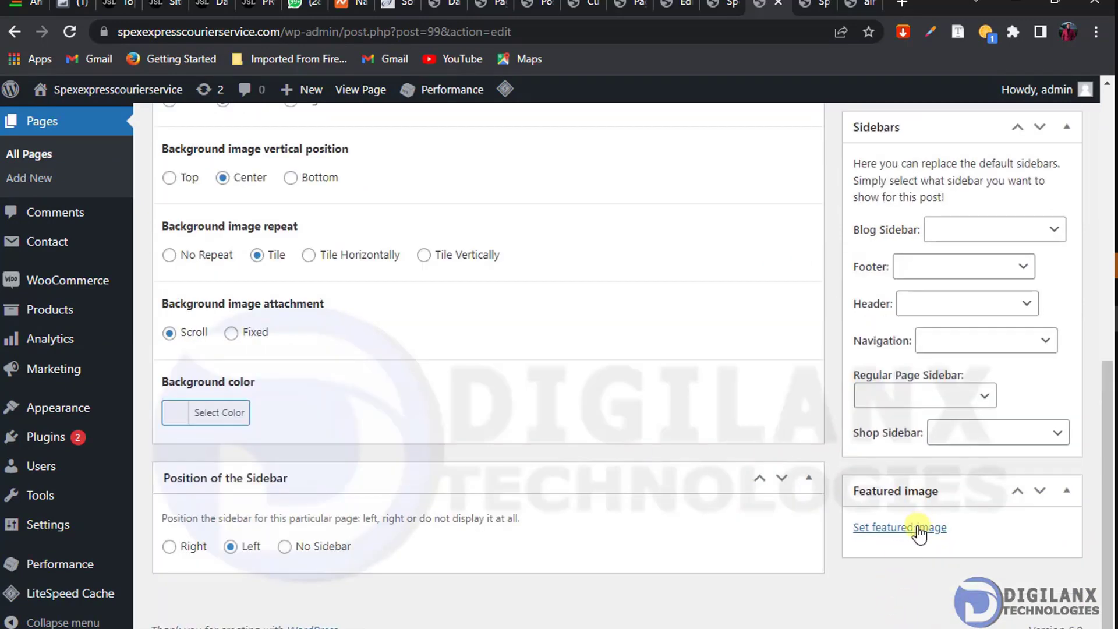
pyautogui.click(919, 528)
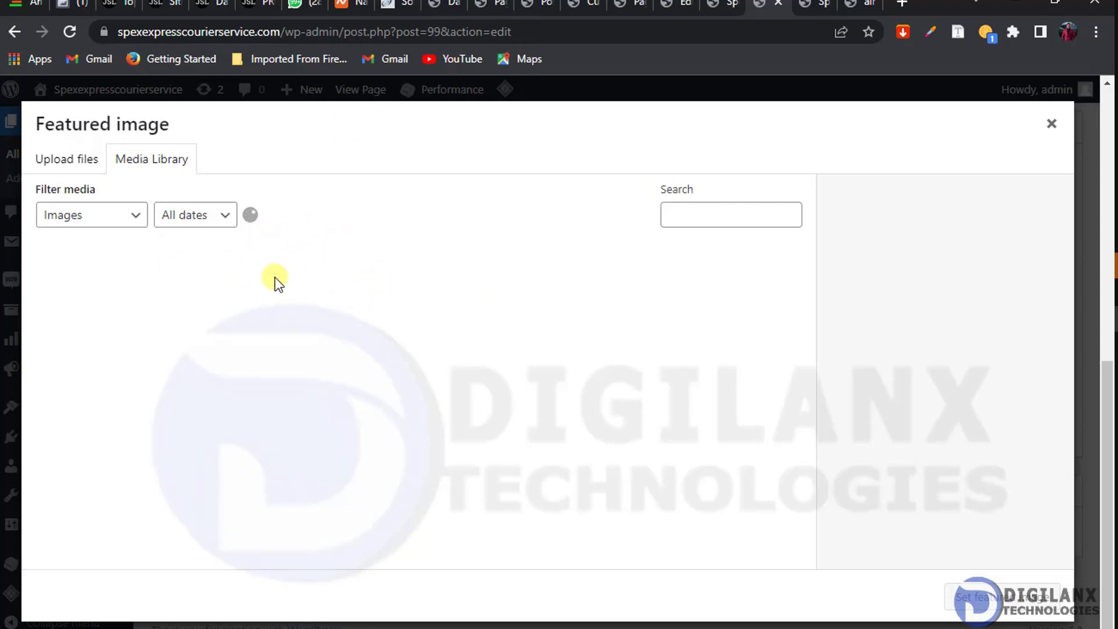
pyautogui.click(55, 156)
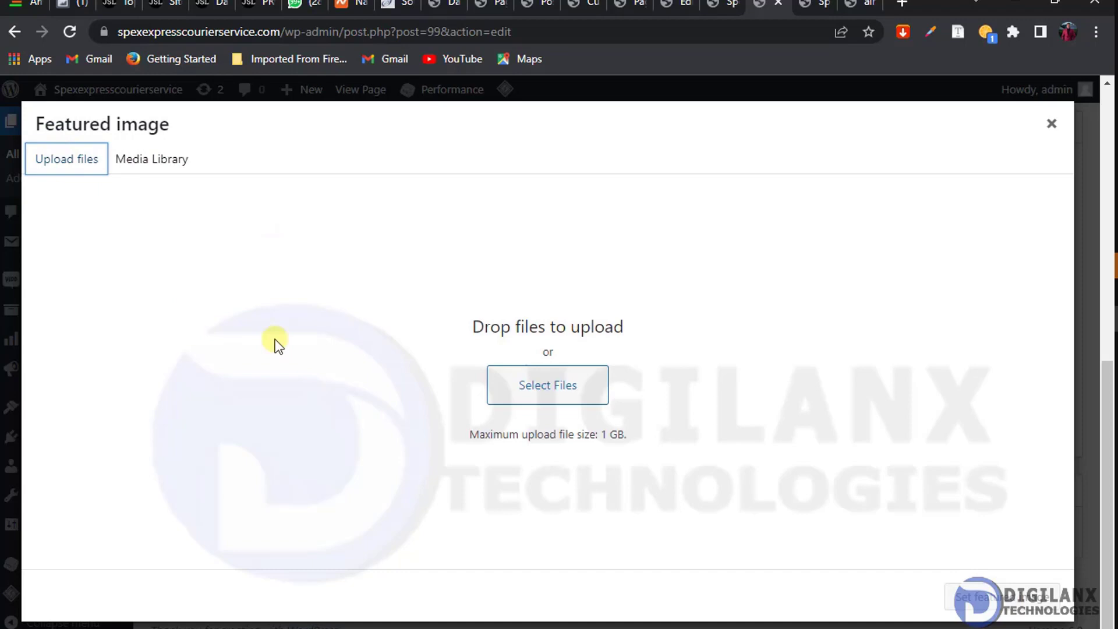
pyautogui.click(520, 379)
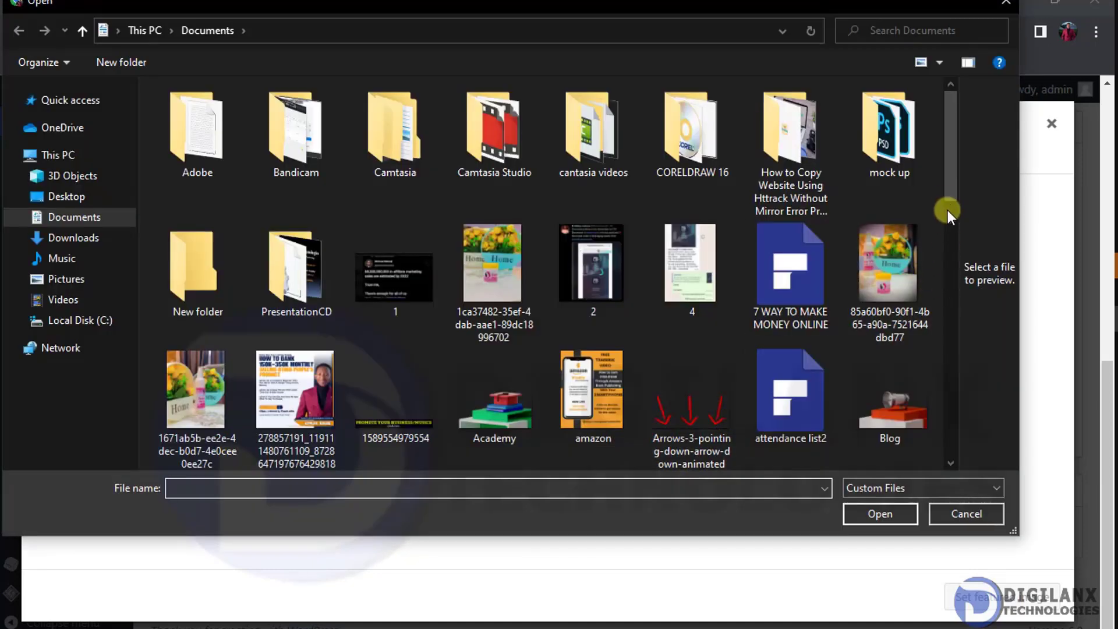
pyautogui.moveTo(949, 210); pyautogui.dragTo(929, 487)
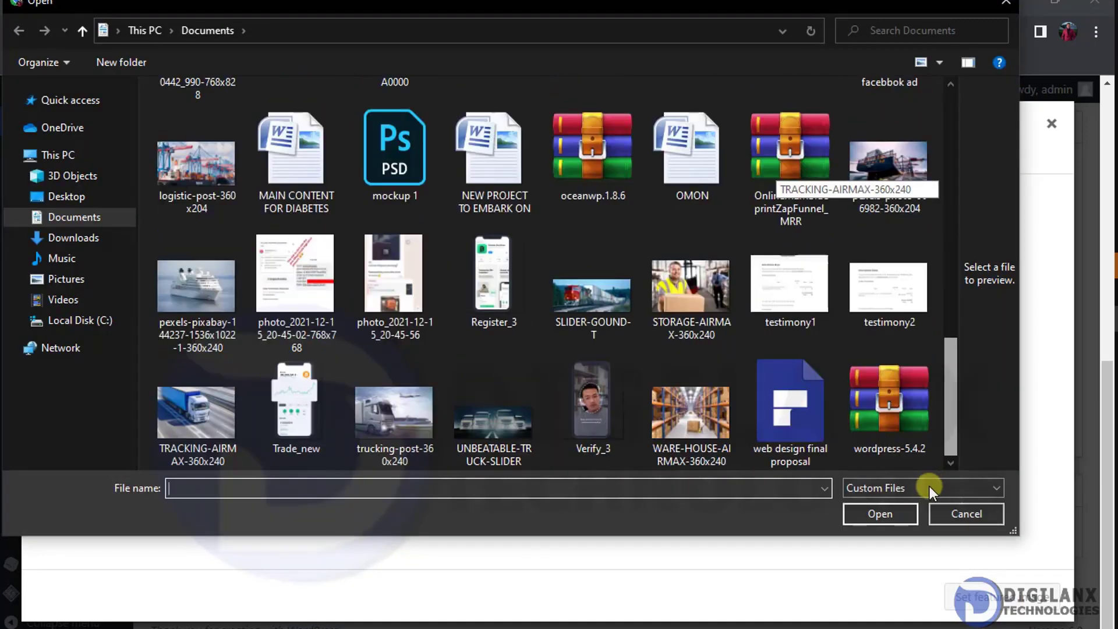
pyautogui.click(219, 422)
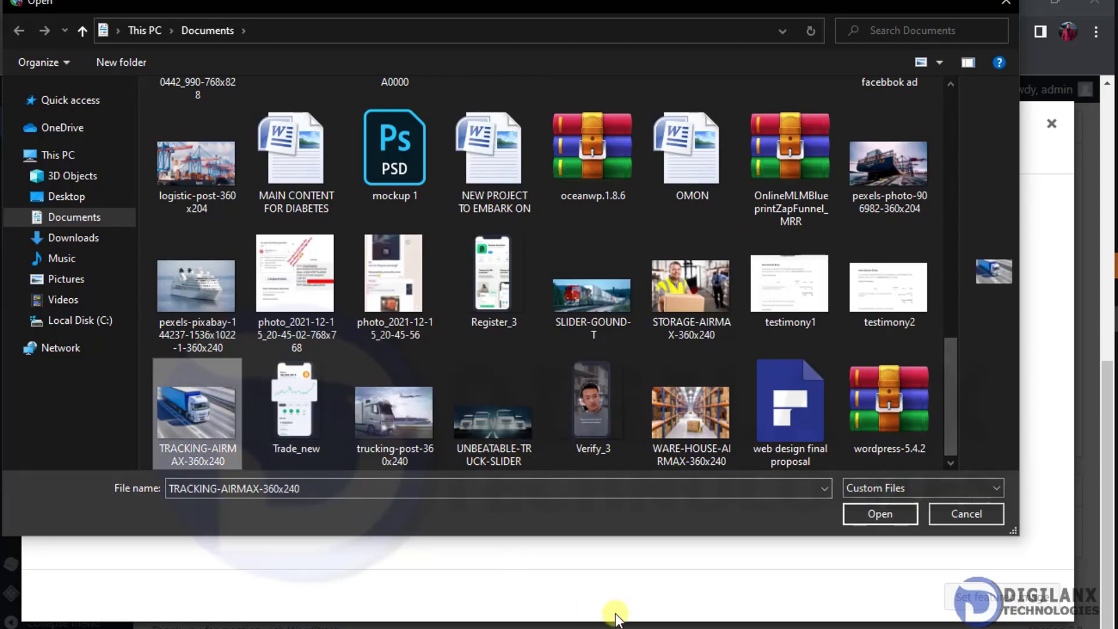
pyautogui.click(889, 515)
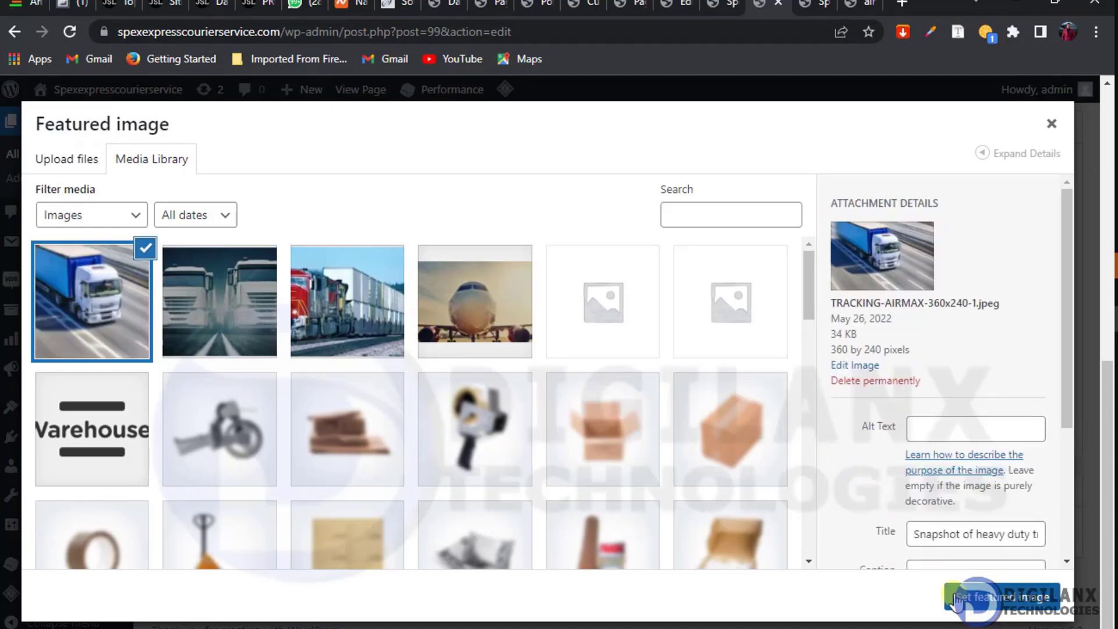
pyautogui.click(961, 599)
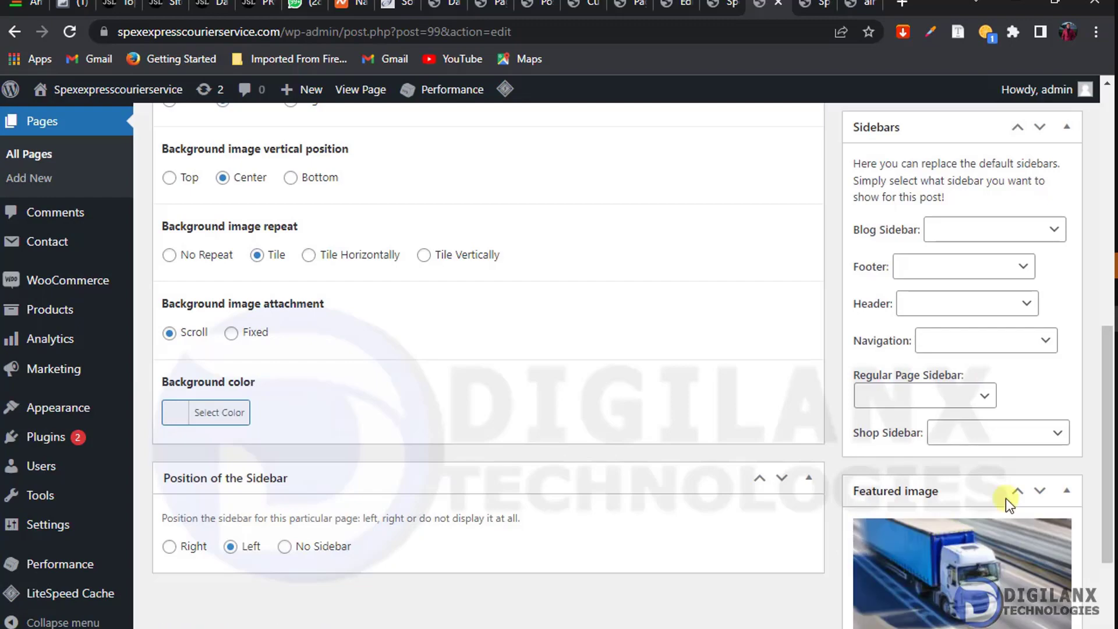
# Step: Update the Cargo page and open its live version through the permalink
pyautogui.scroll(-3, 1083, 466)
pyautogui.scroll(10, 1071, 392)
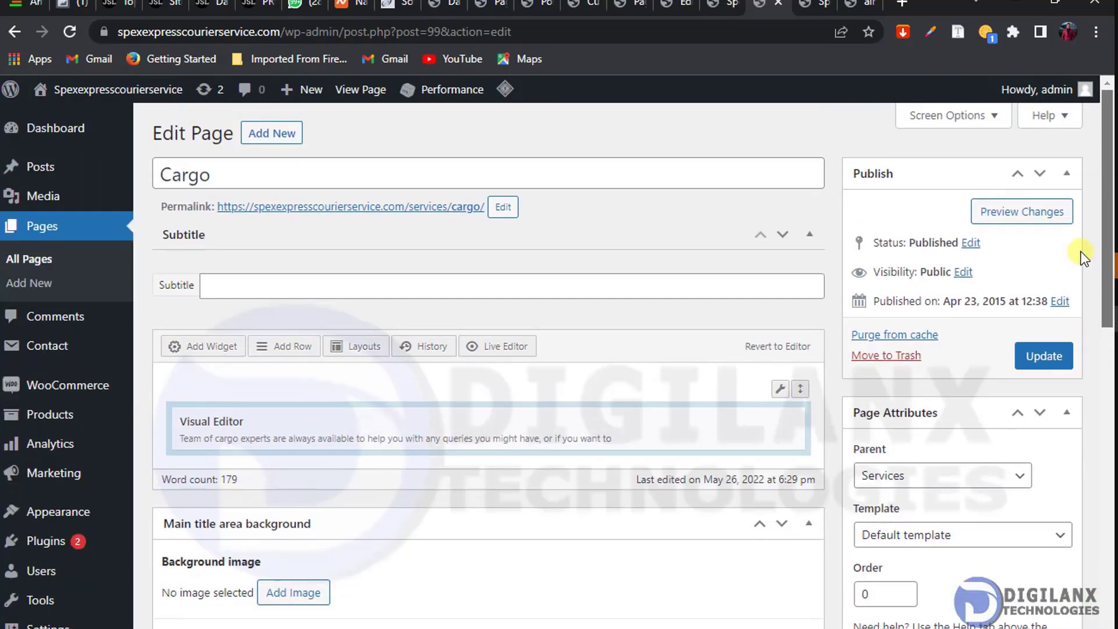
pyautogui.click(1044, 356)
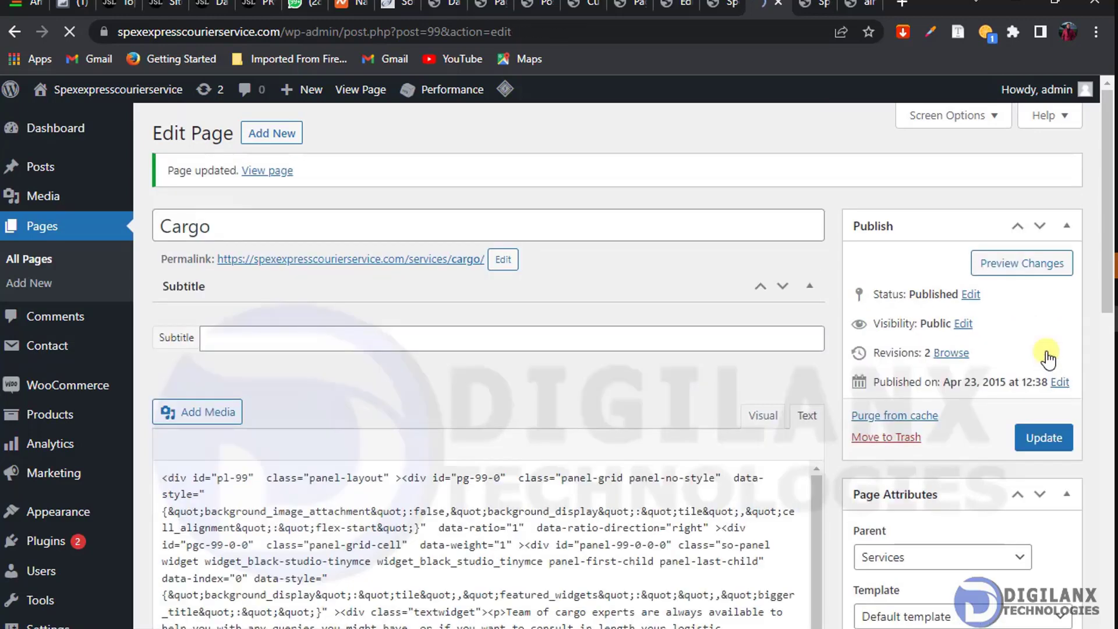
pyautogui.click(431, 260)
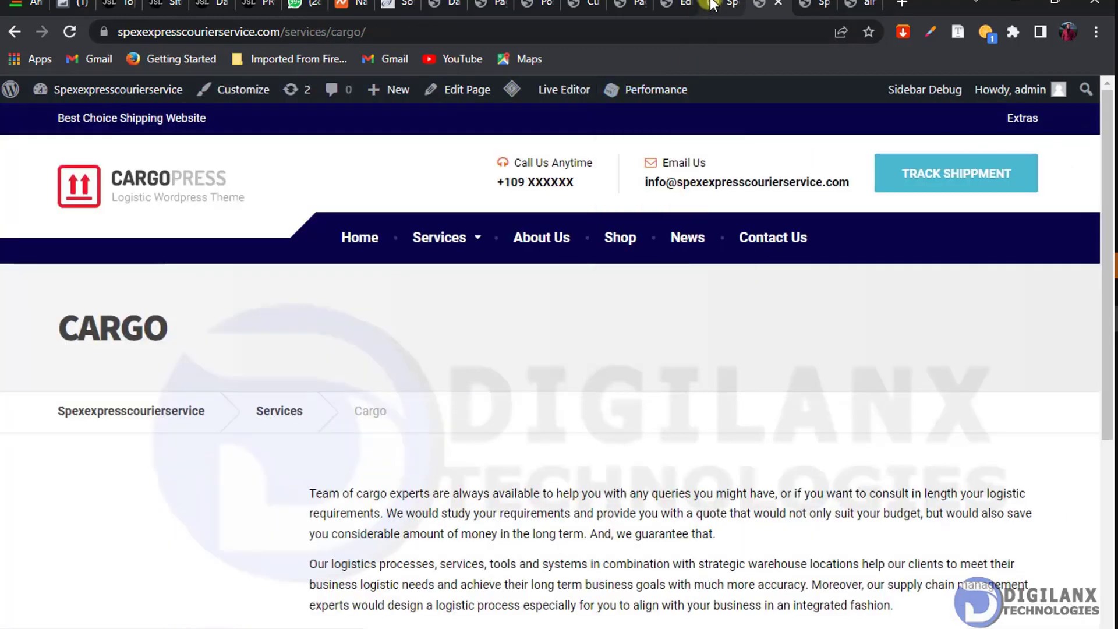
# Step: Reload the live home page to check the Cargo block's image
pyautogui.click(725, 5)
pyautogui.click(70, 32)
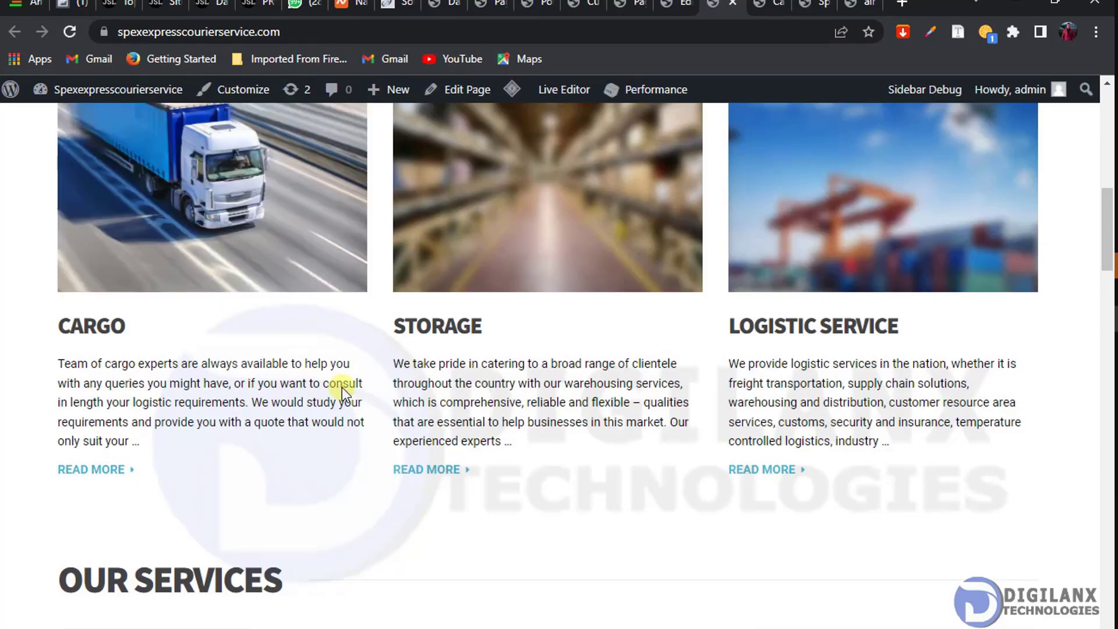
pyautogui.moveTo(1107, 259)
pyautogui.mouseDown()
pyautogui.moveTo(1106, 226)
pyautogui.moveTo(1109, 252)
pyautogui.mouseUp()
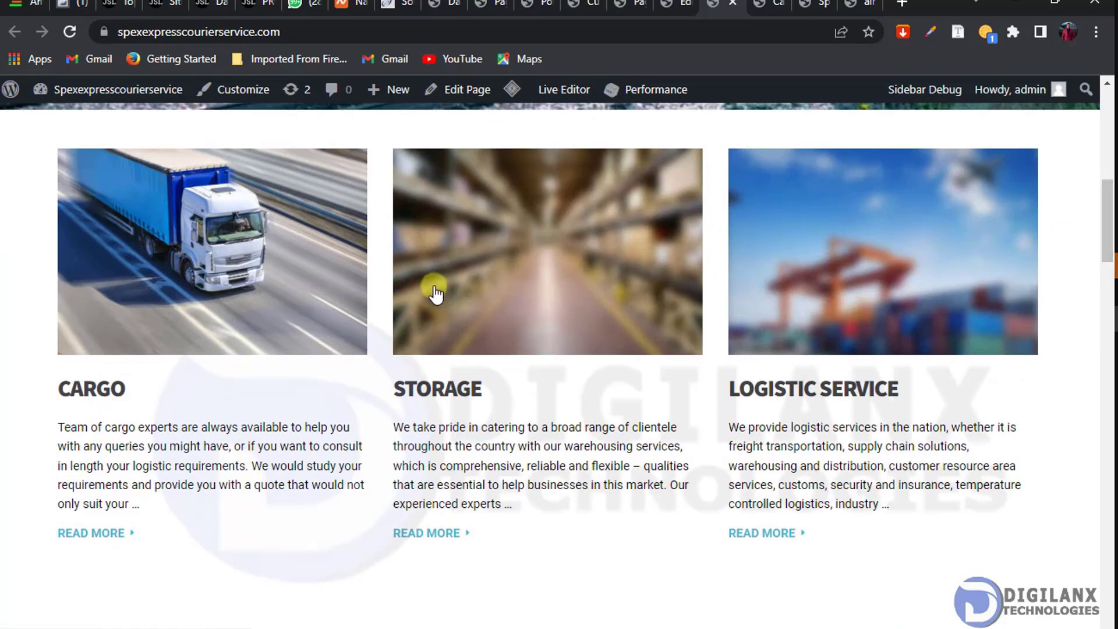
# Step: Open the Storage block's Read more page in a new tab and switch to the Cargo page's tab
pyautogui.rightClick(435, 532)
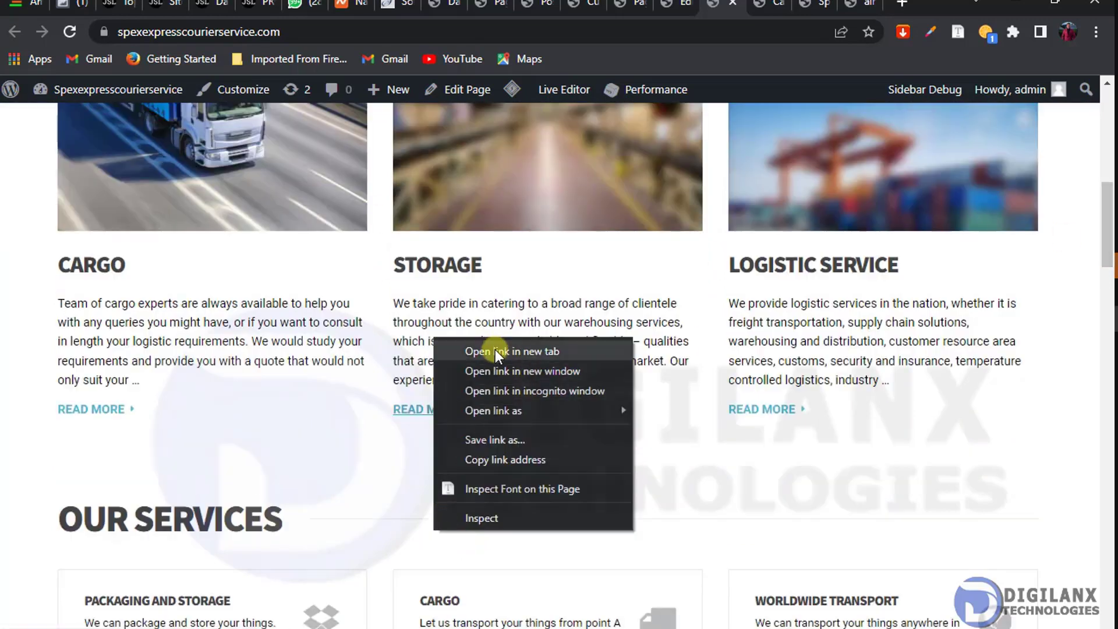
pyautogui.click(495, 351)
pyautogui.click(739, 9)
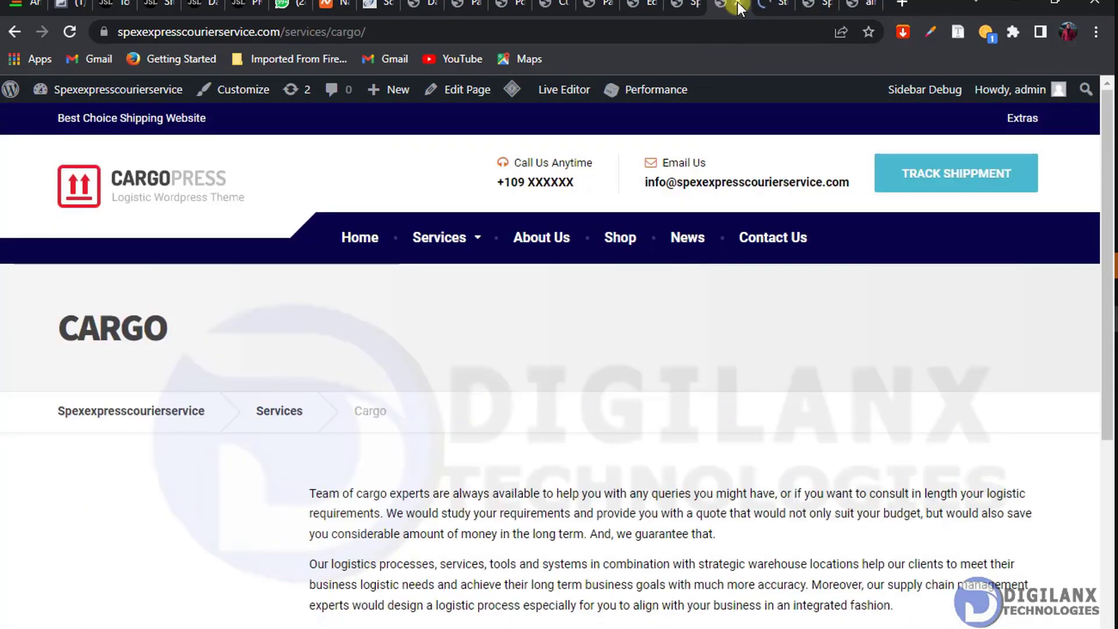
# Step: Close the Cargo page's browser tab and open the Storage page for editing
pyautogui.click(739, 8)
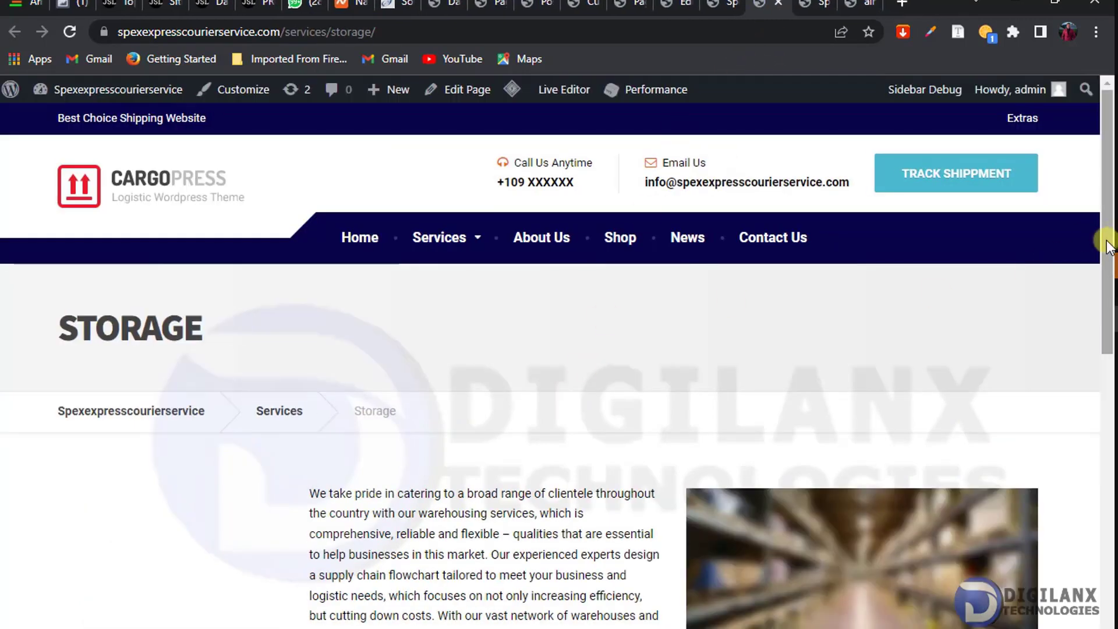
pyautogui.moveTo(1107, 244); pyautogui.dragTo(1101, 186)
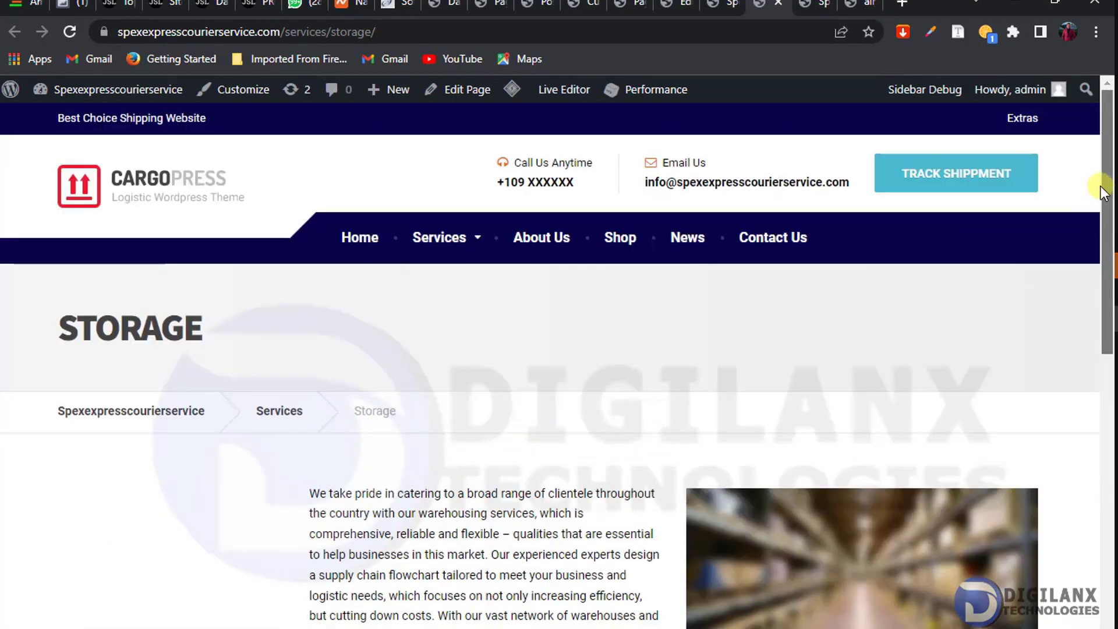
pyautogui.click(459, 89)
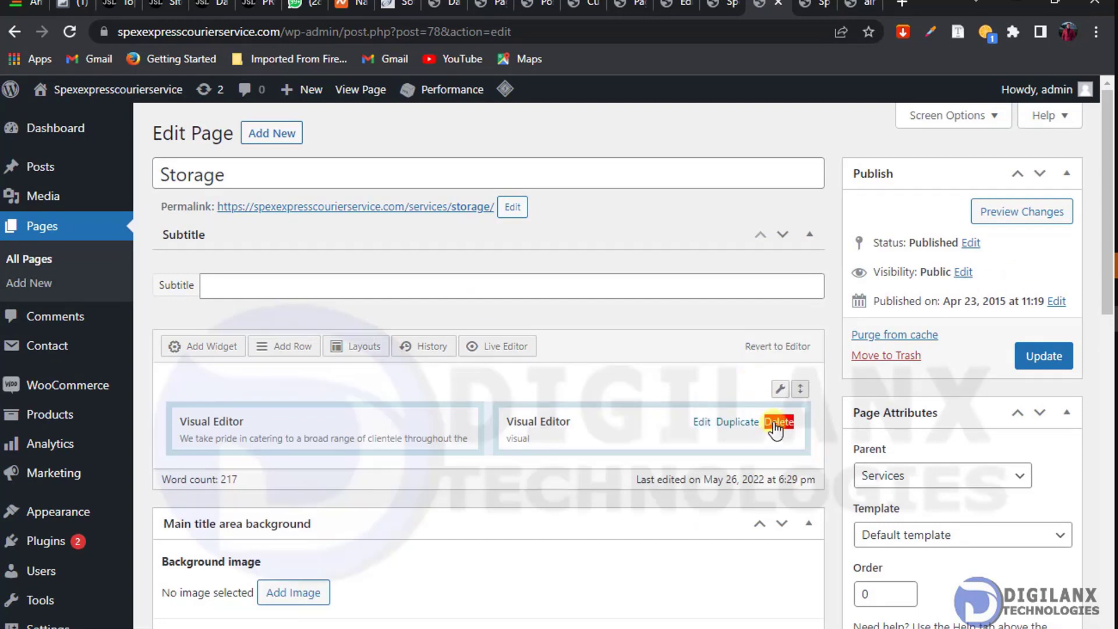
# Step: Delete the Storage page's second Visual Editor widget and set its row layout to 1 column
pyautogui.moveTo(778, 425); pyautogui.dragTo(783, 394)
pyautogui.moveTo(782, 391)
pyautogui.click(738, 415)
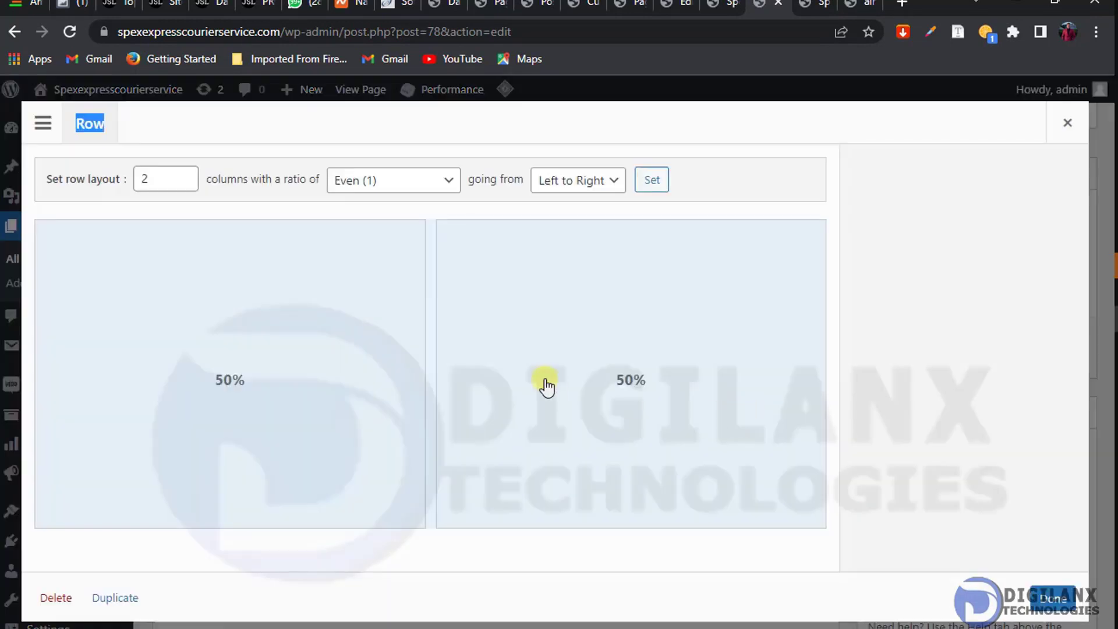
pyautogui.click(183, 184)
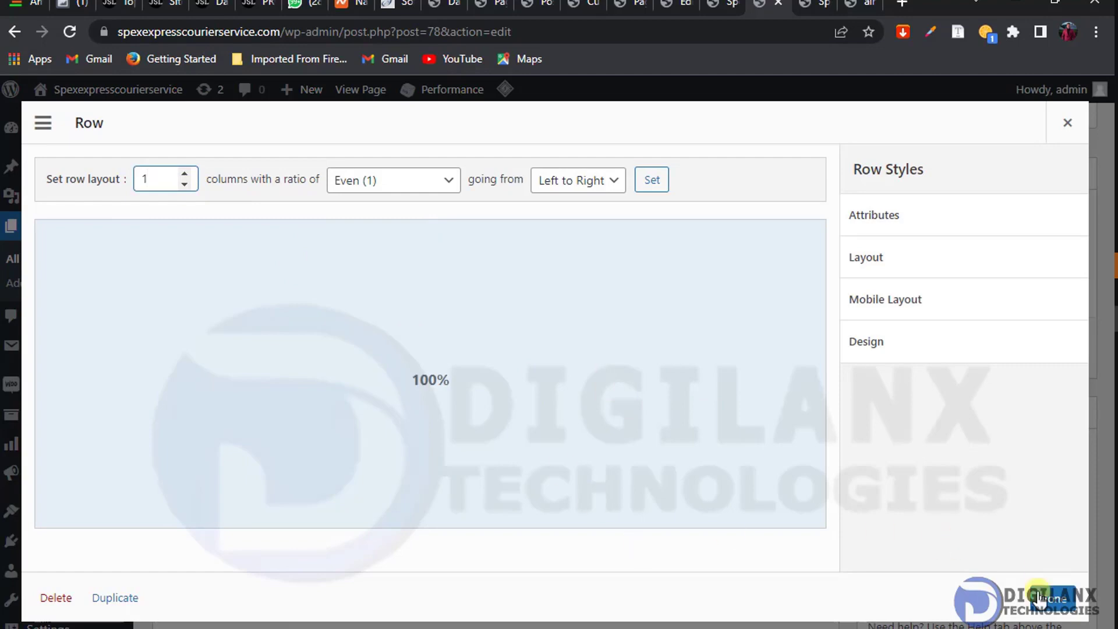
pyautogui.click(1061, 602)
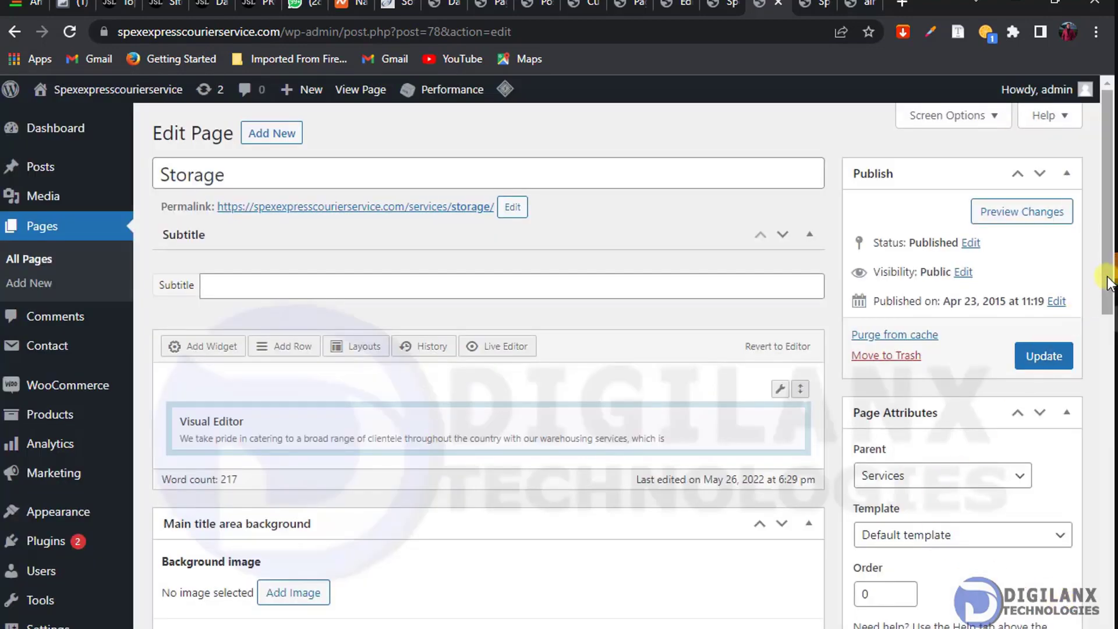
# Step: Replace the Storage page's featured image with the file STORAGE-AIRMAX-360x240 uploaded from Documents
pyautogui.moveTo(1106, 284); pyautogui.dragTo(1106, 592)
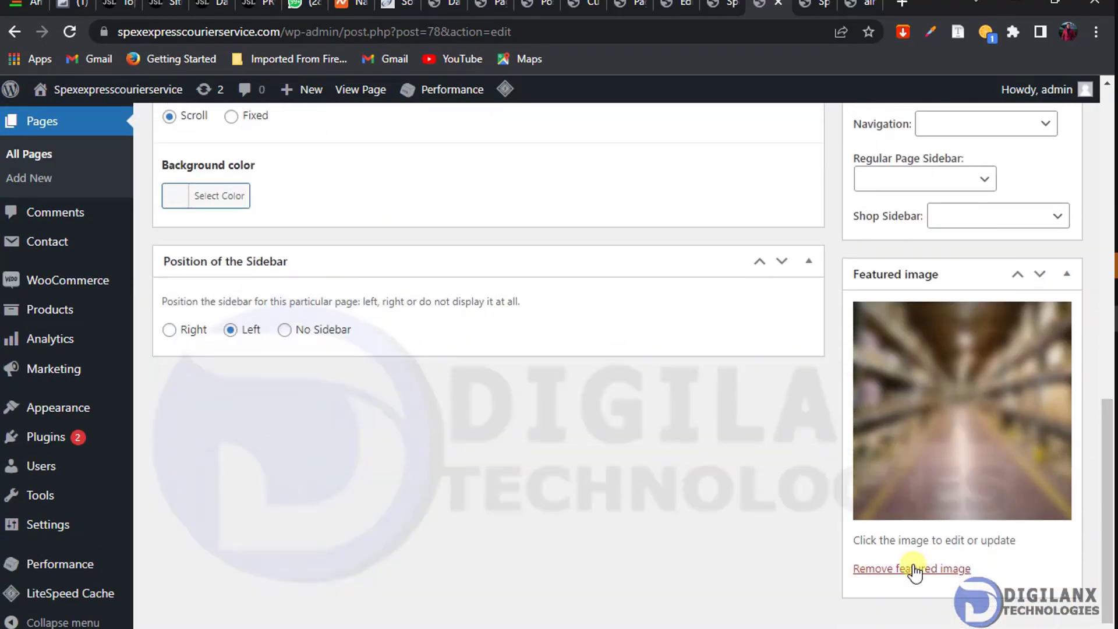
pyautogui.click(916, 569)
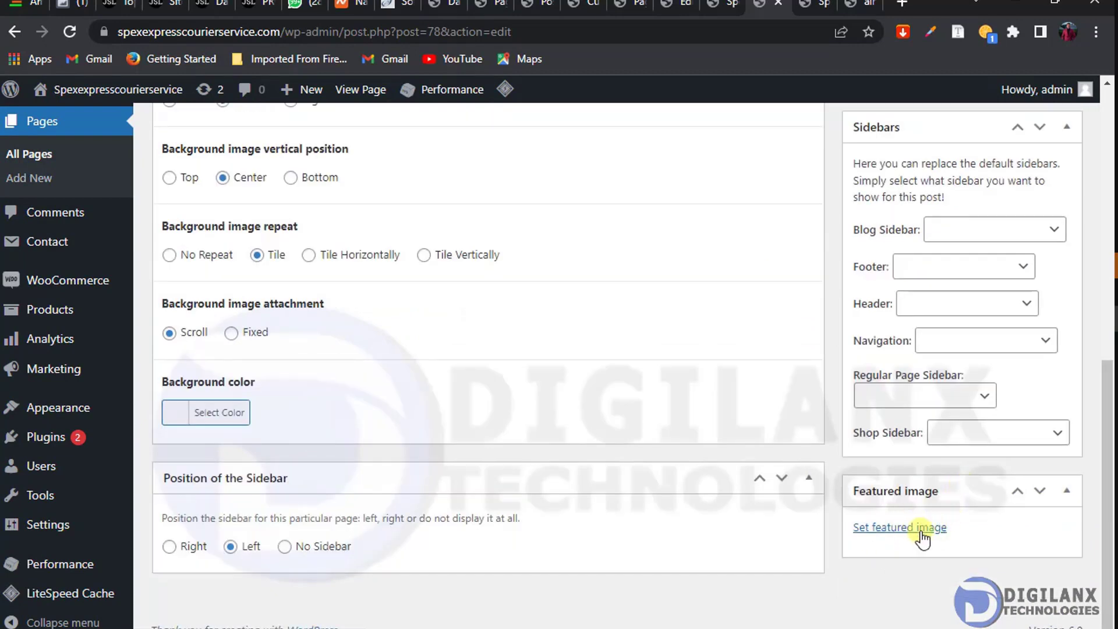
pyautogui.click(916, 529)
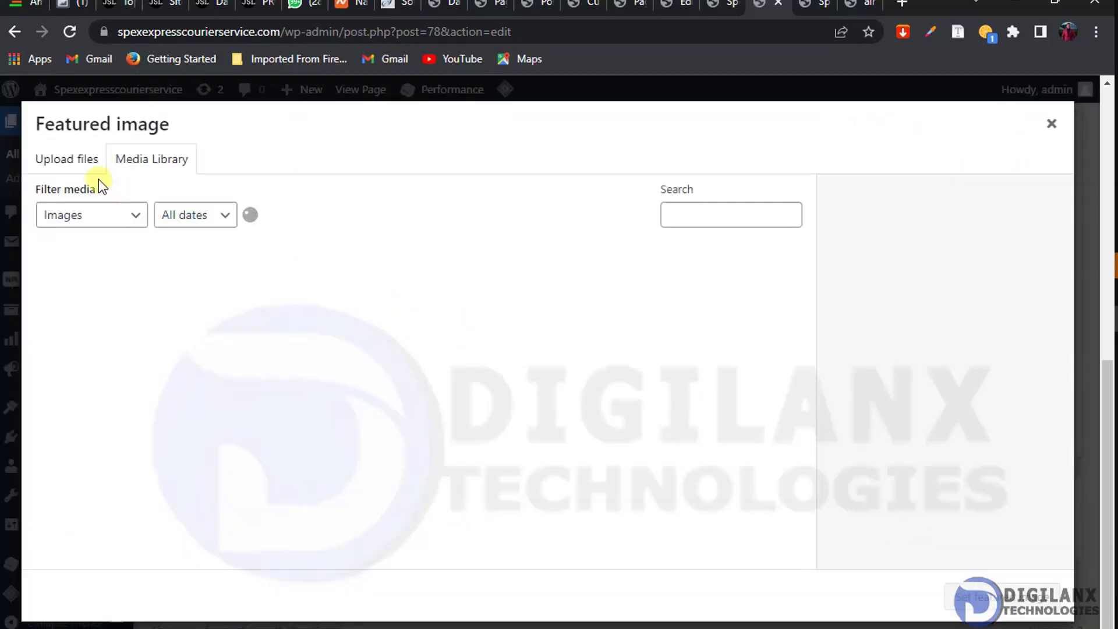
pyautogui.click(75, 163)
pyautogui.click(526, 388)
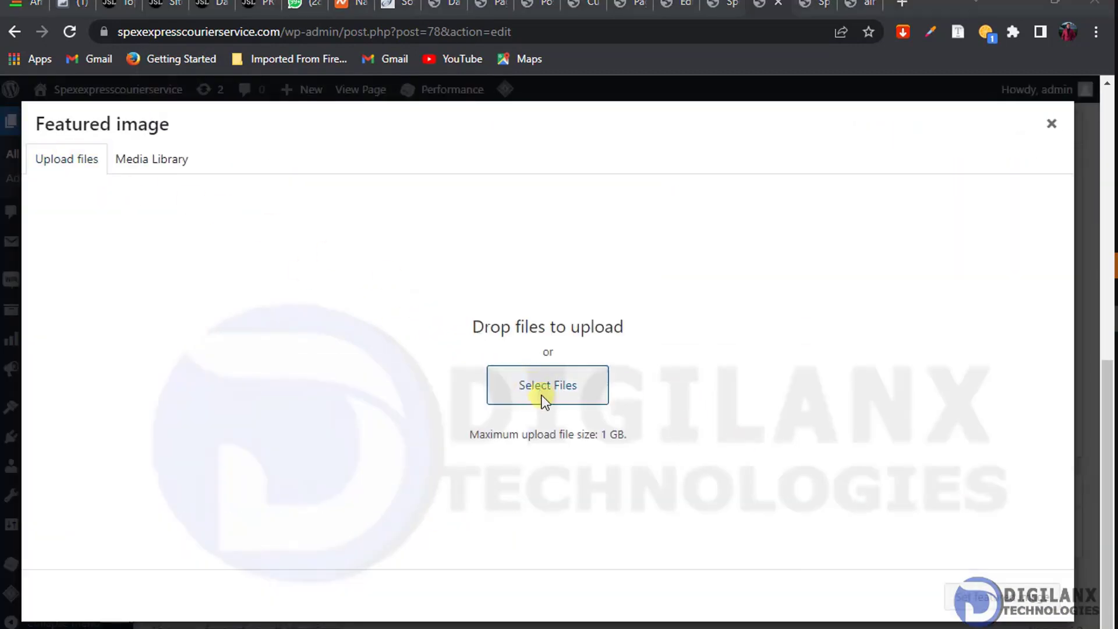
pyautogui.moveTo(952, 170); pyautogui.dragTo(942, 433)
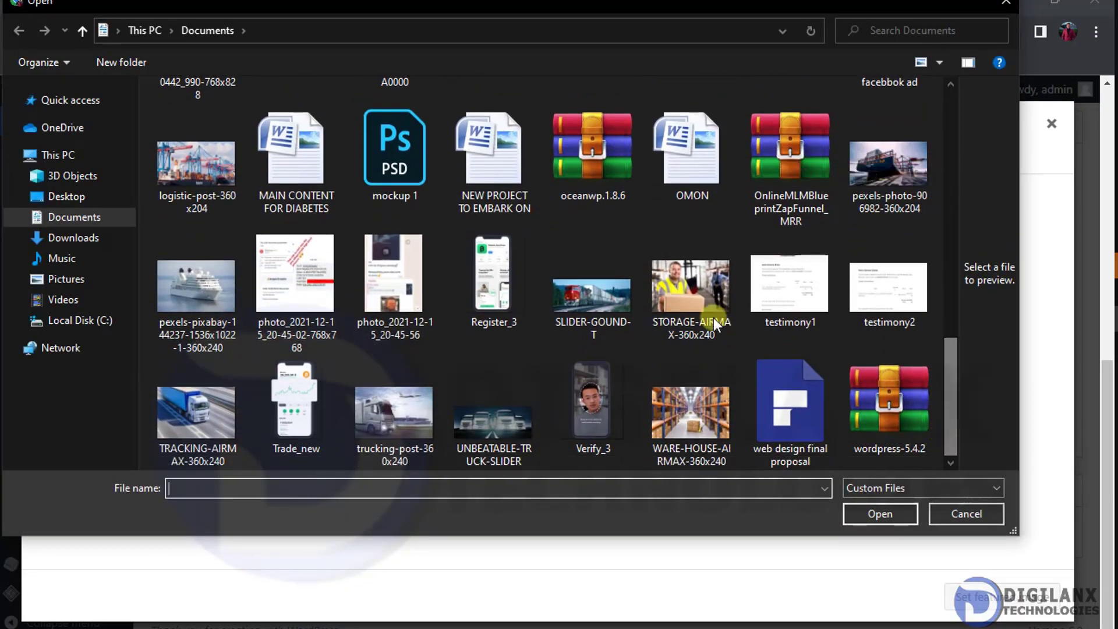
pyautogui.doubleClick(697, 296)
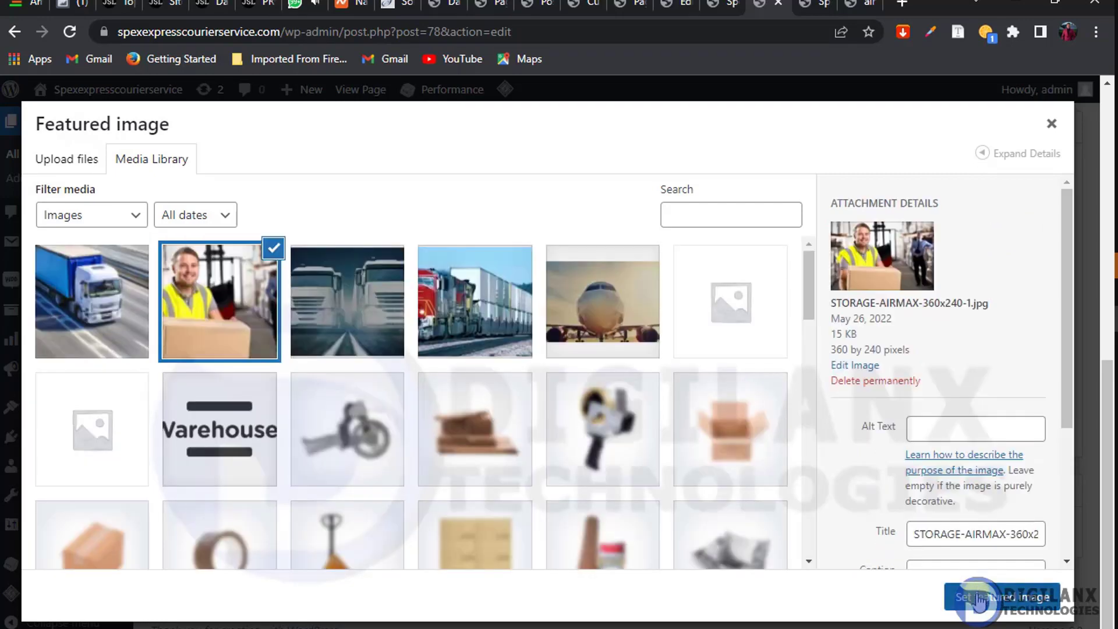
pyautogui.click(981, 602)
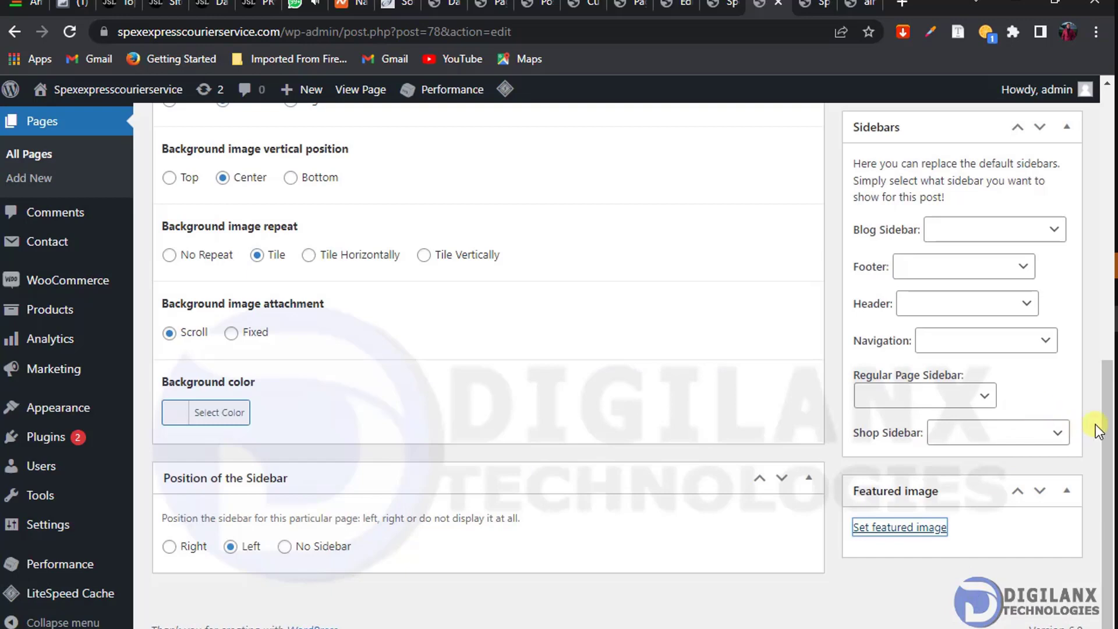
# Step: Update the Storage page and reload the live home page to check the Storage block's image
pyautogui.moveTo(1103, 422); pyautogui.dragTo(1109, 245)
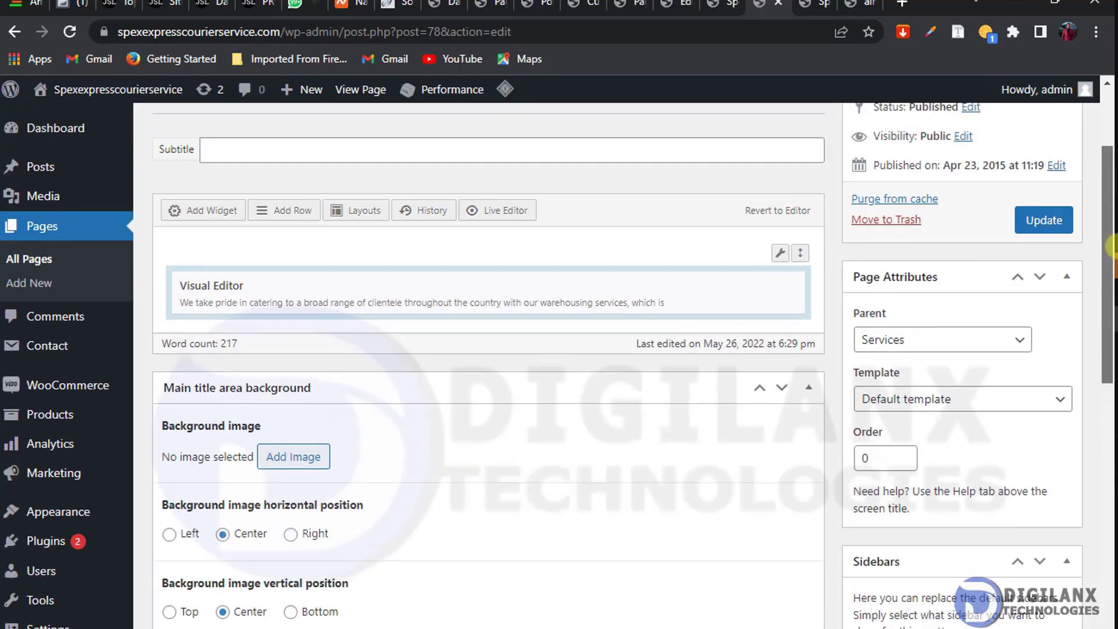
pyautogui.click(1059, 224)
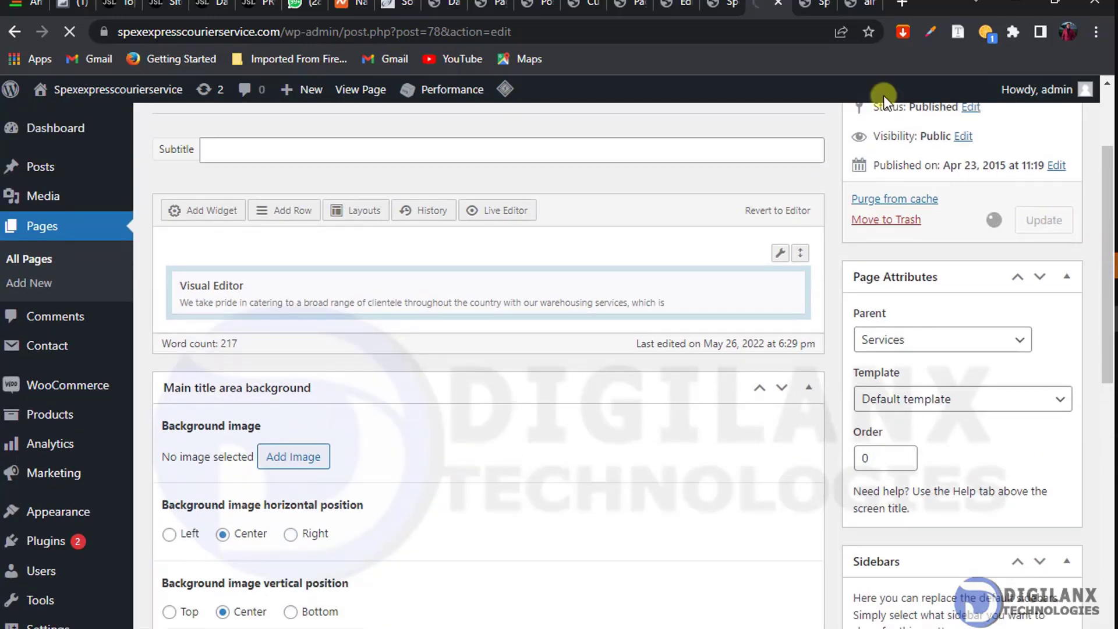
pyautogui.click(714, 6)
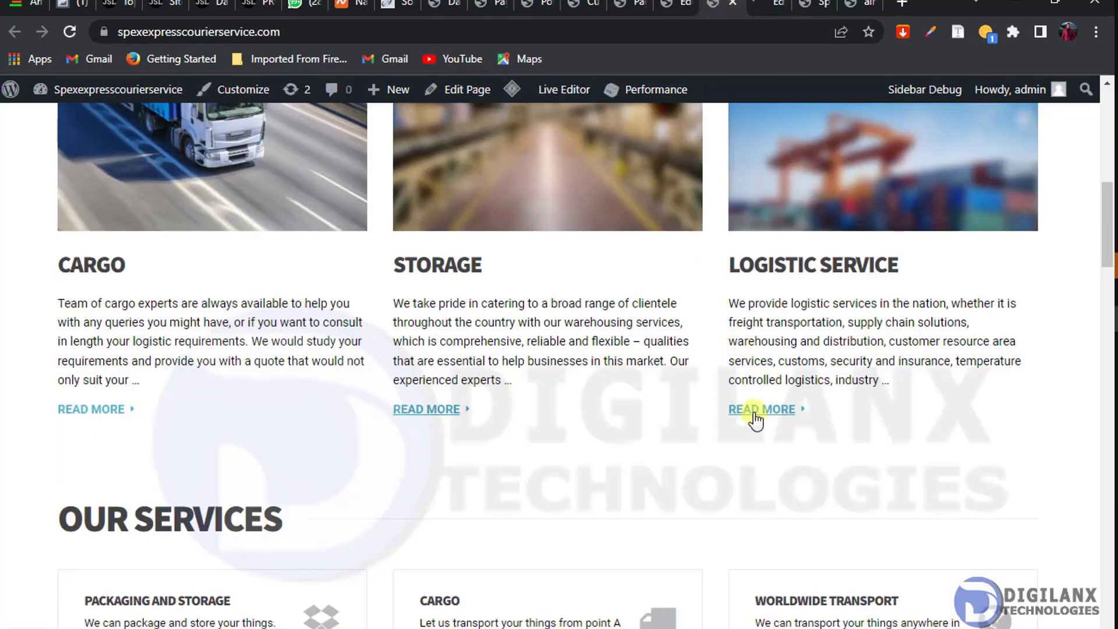
pyautogui.scroll(2, 756, 418)
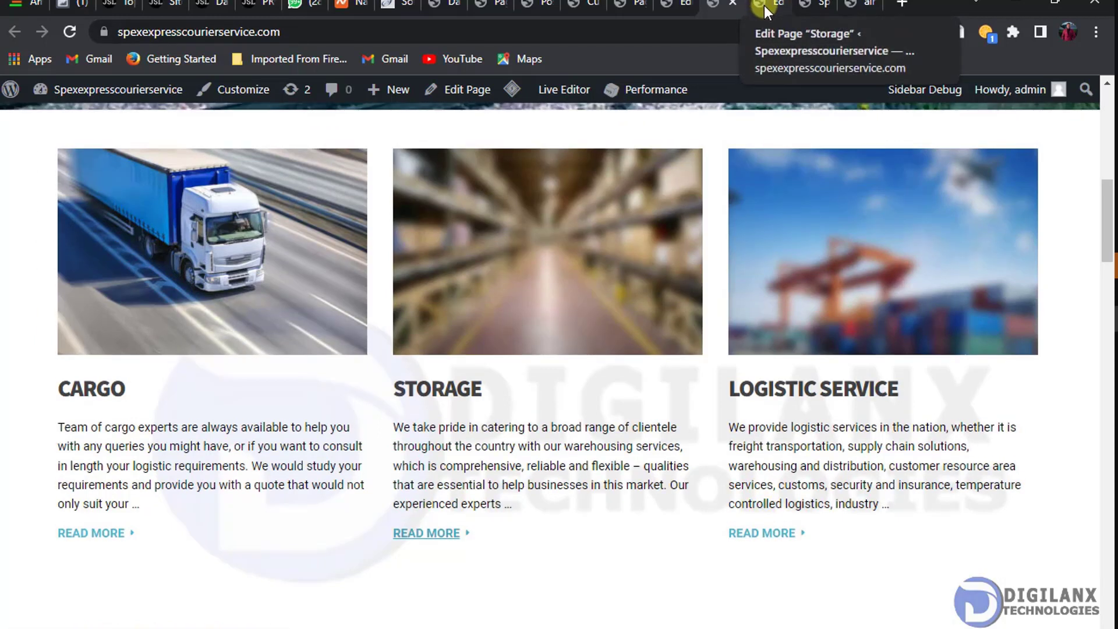
pyautogui.click(69, 32)
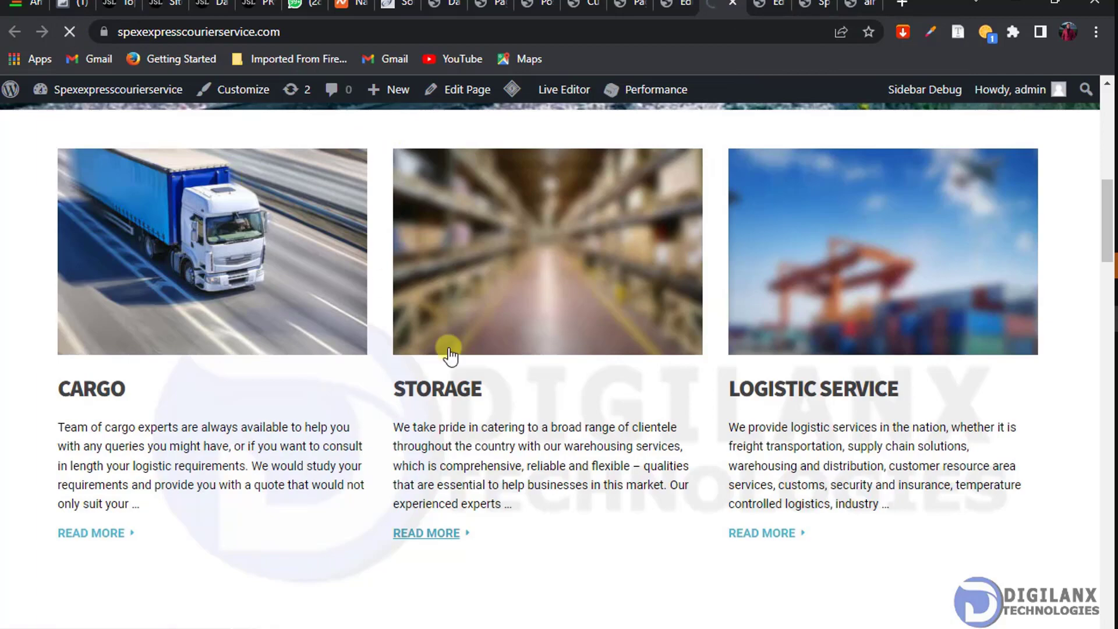
# Step: Close the Storage editing tab and the outdated duplicate home page tab, keeping the reloaded home page open
pyautogui.click(770, 5)
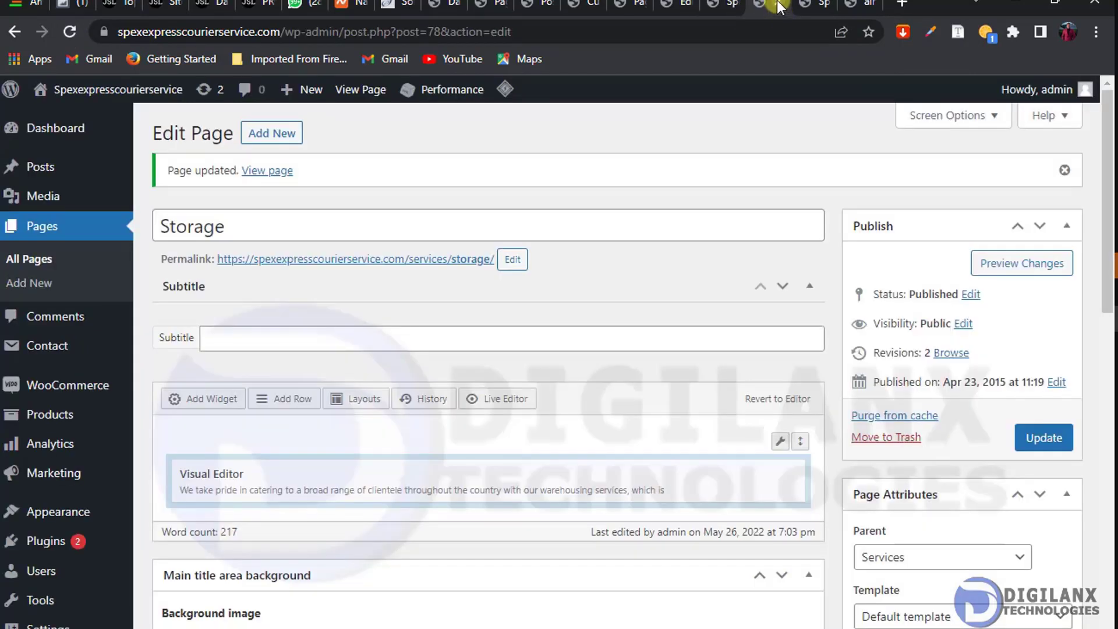
pyautogui.click(777, 5)
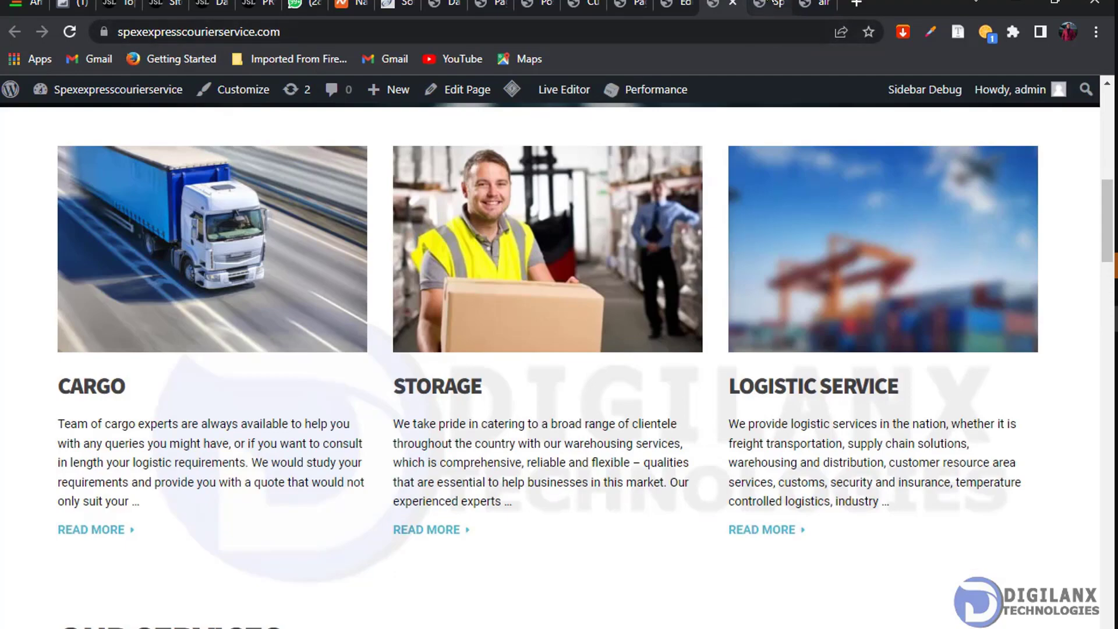
pyautogui.click(769, 7)
pyautogui.click(724, 4)
pyautogui.click(763, 6)
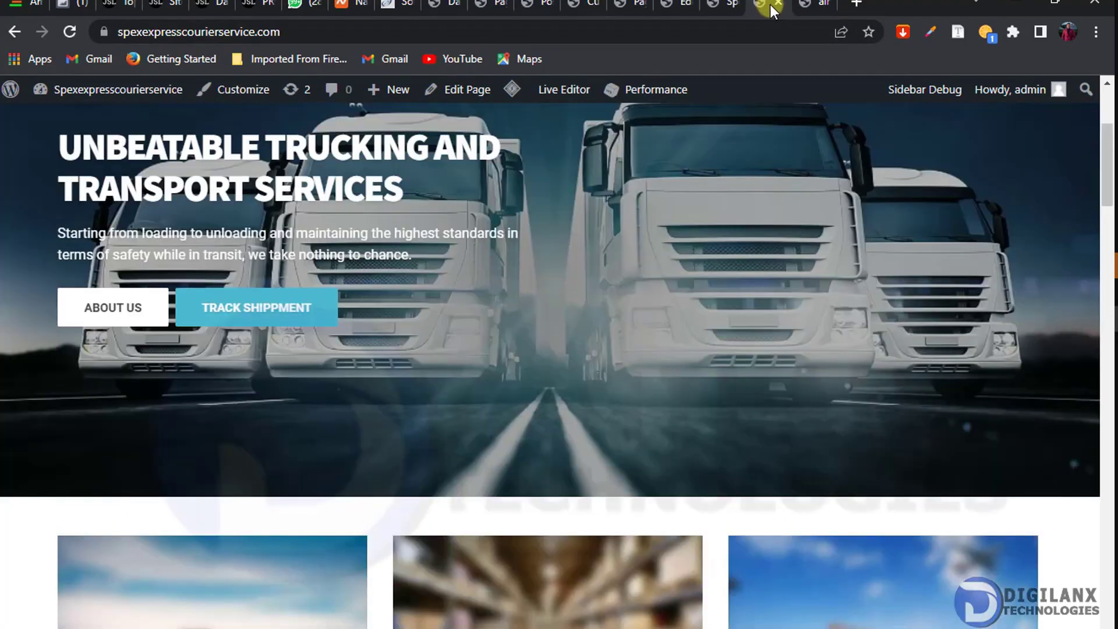
pyautogui.click(721, 8)
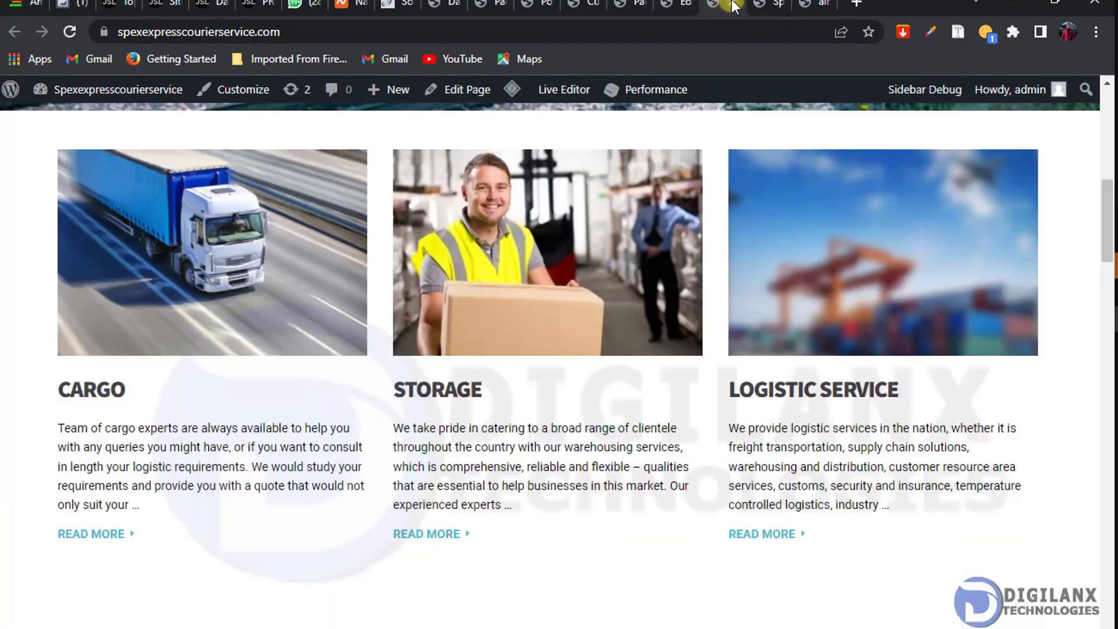
pyautogui.click(768, 9)
pyautogui.click(778, 5)
# Step: Review the Home page's editing screen and the live home page from the service blocks up to the slider
pyautogui.click(725, 6)
pyautogui.click(684, 5)
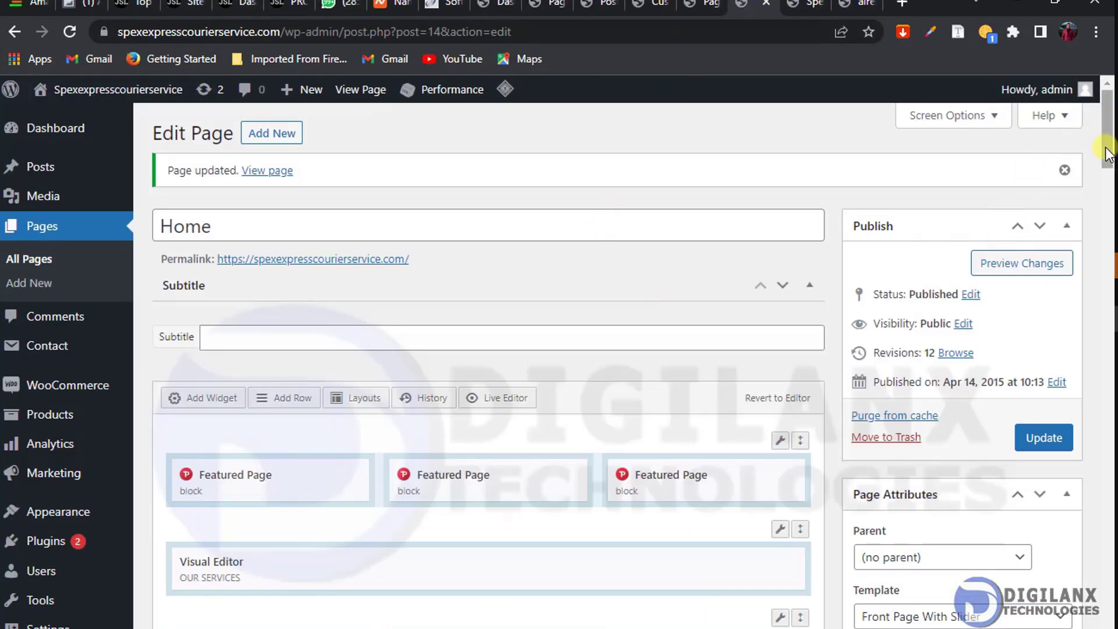
pyautogui.moveTo(1106, 146); pyautogui.dragTo(1089, 88)
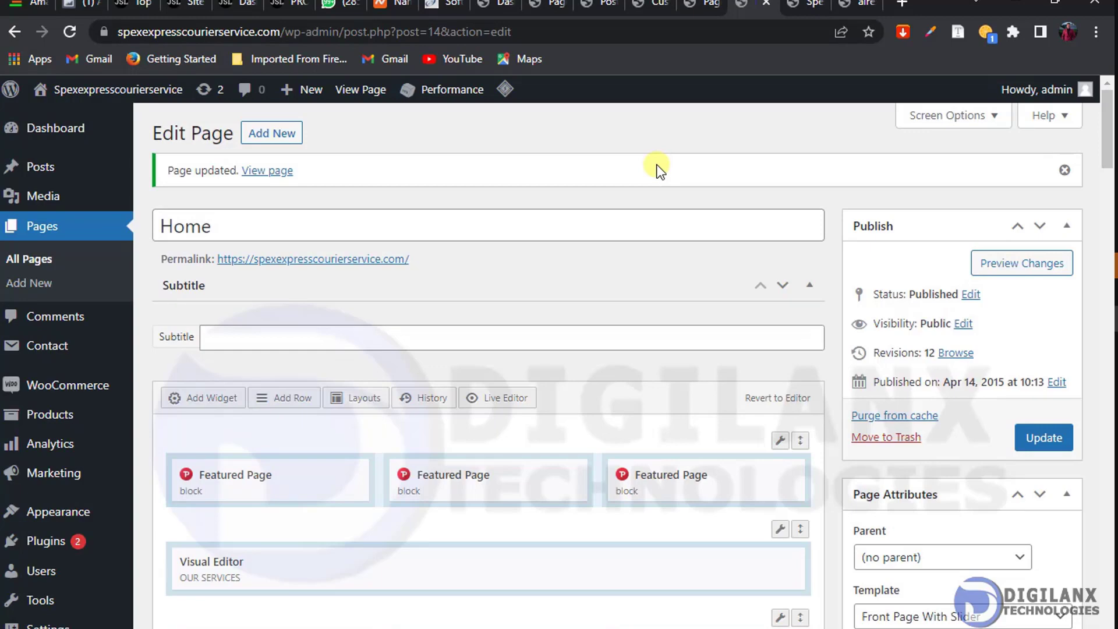
pyautogui.click(809, 4)
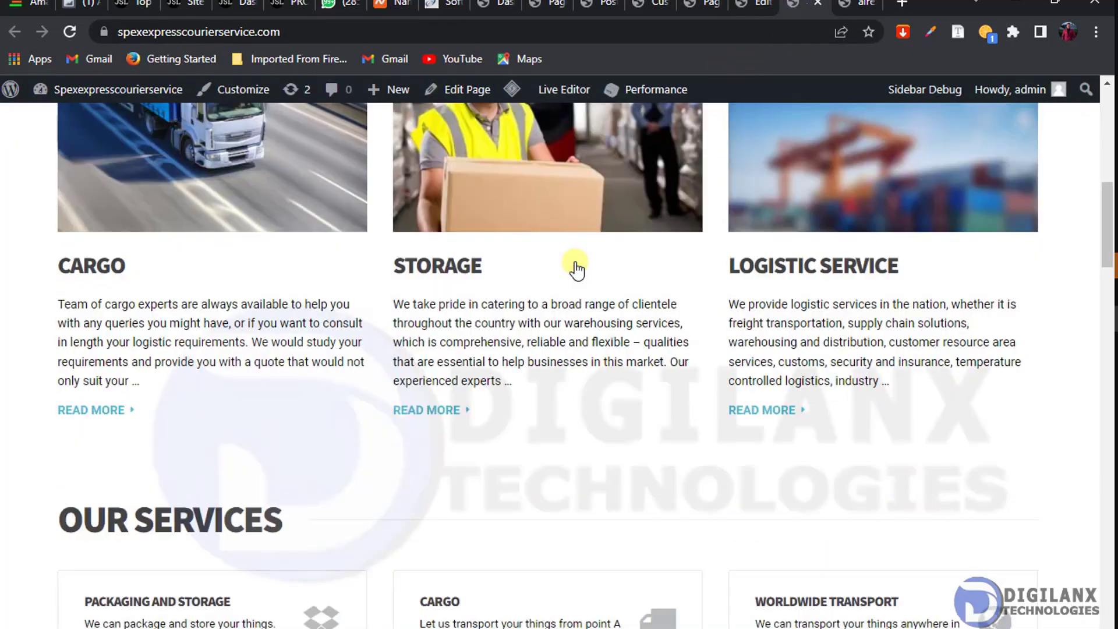
pyautogui.scroll(1, 1107, 207)
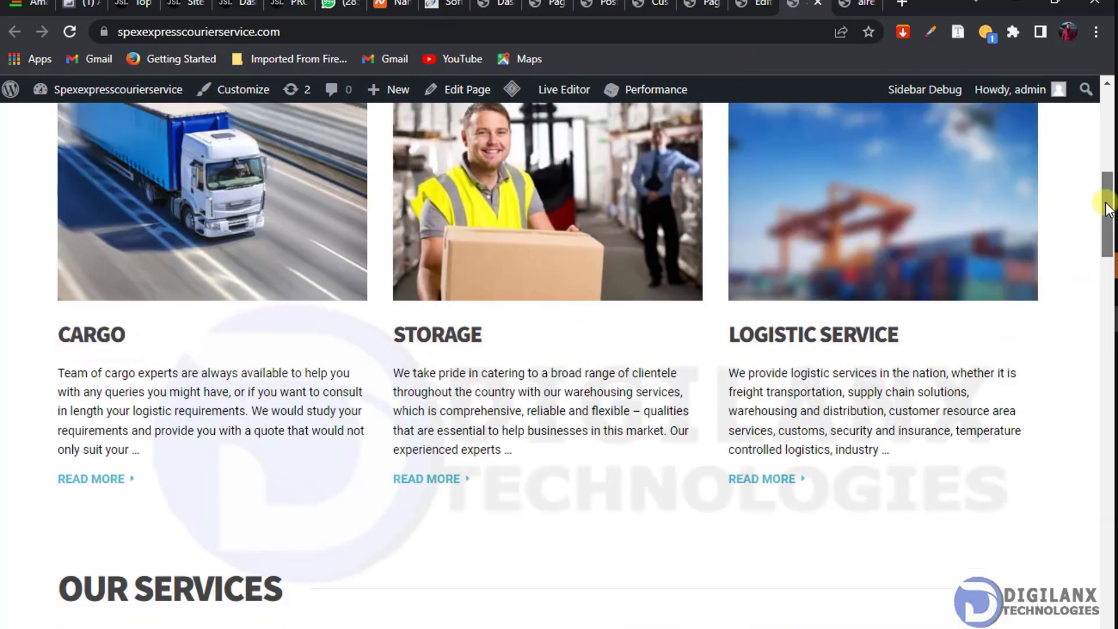
pyautogui.moveTo(1107, 207); pyautogui.dragTo(1111, 66)
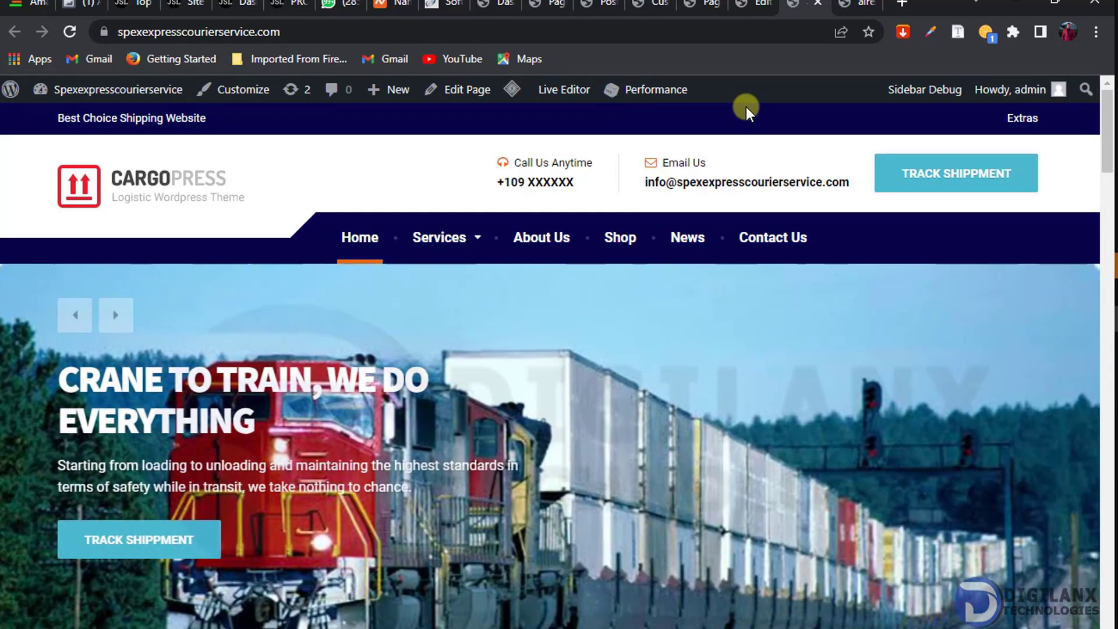
# Step: Go to adding a new plugin in the WordPress admin and search for "wp cargo"
pyautogui.click(708, 8)
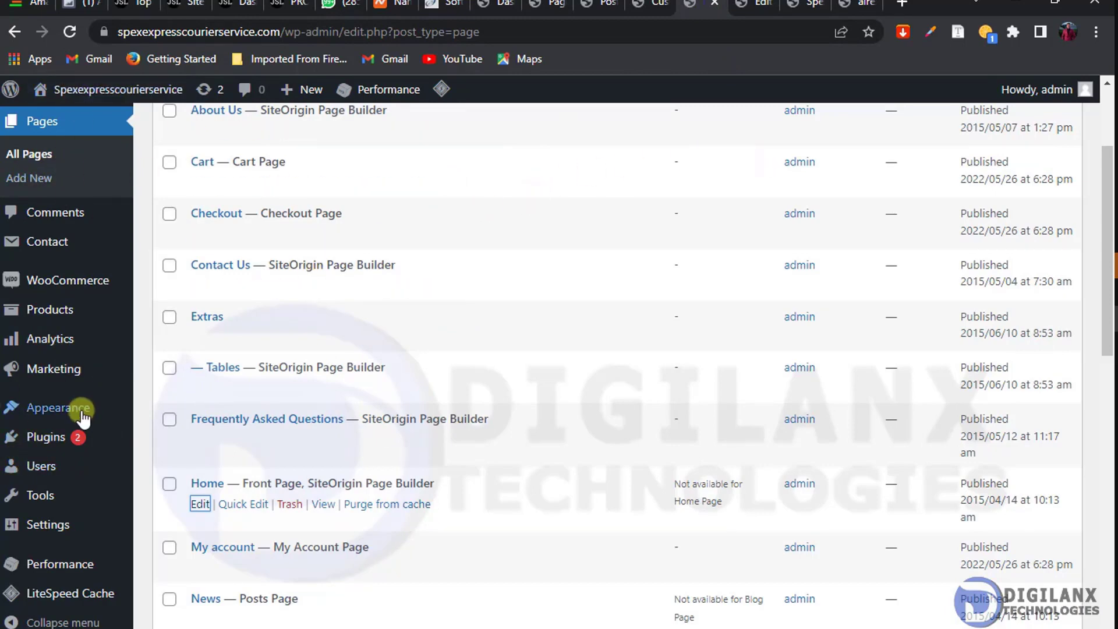
pyautogui.moveTo(53, 437)
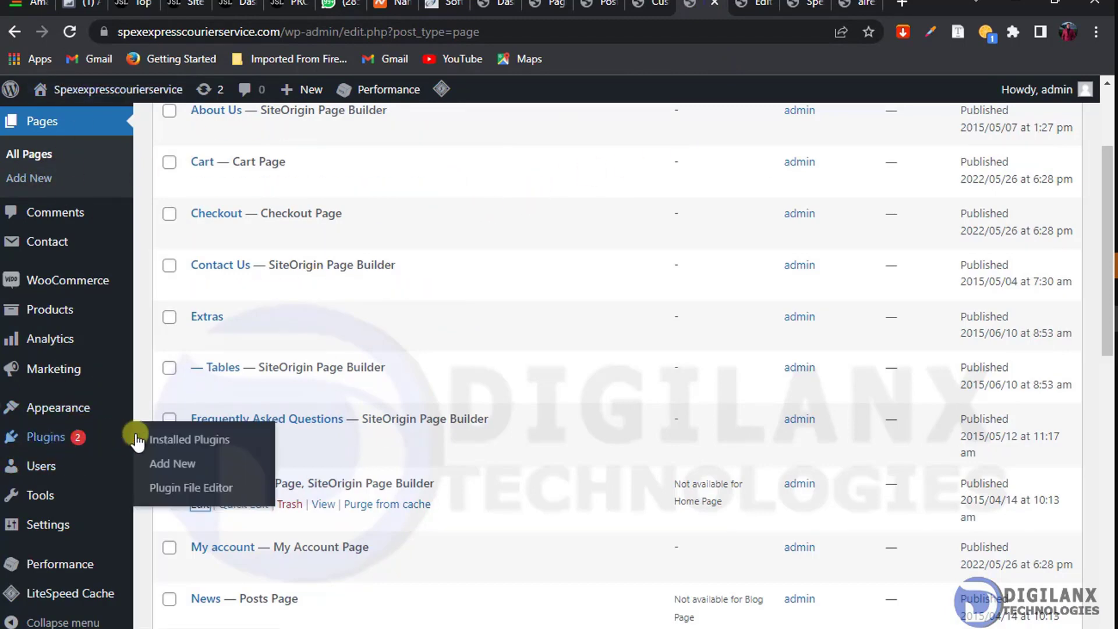
pyautogui.click(173, 466)
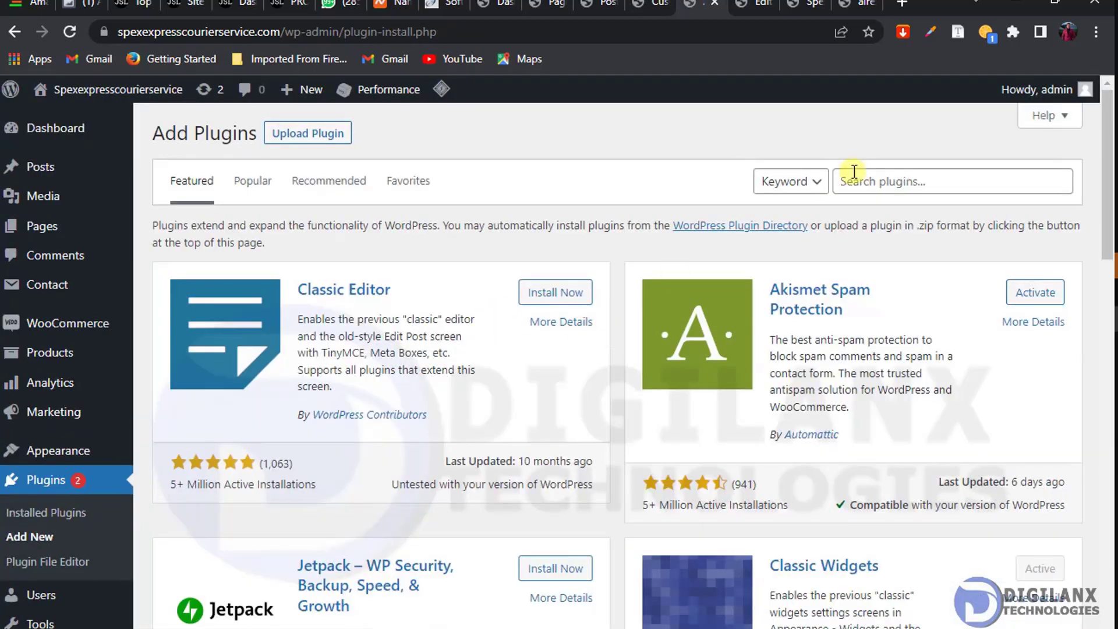
pyautogui.click(904, 185)
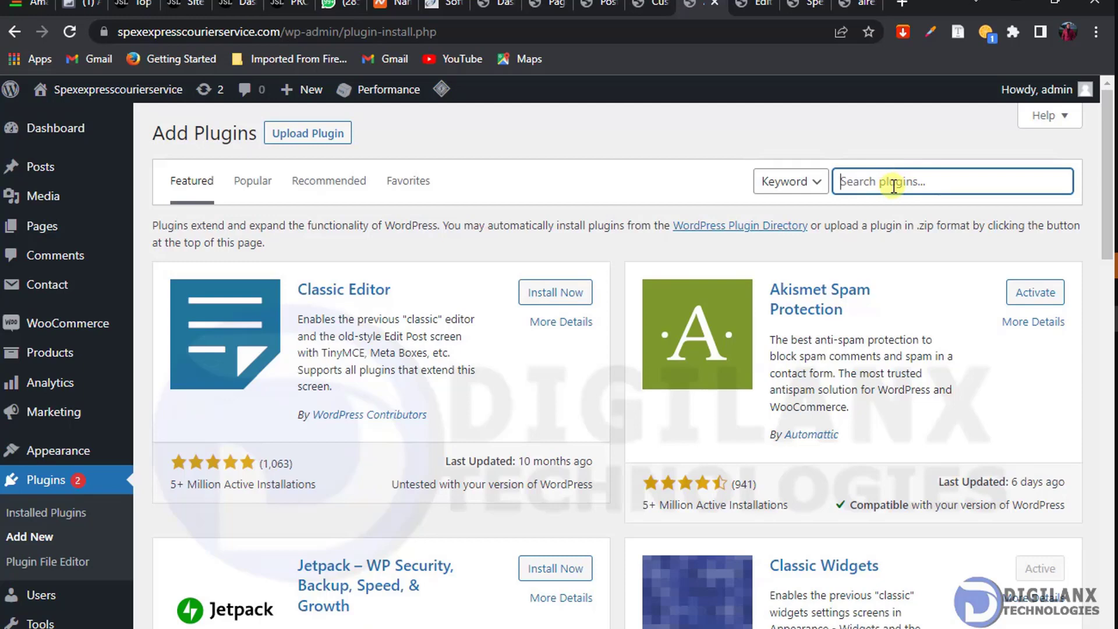
pyautogui.write('wp cargo')
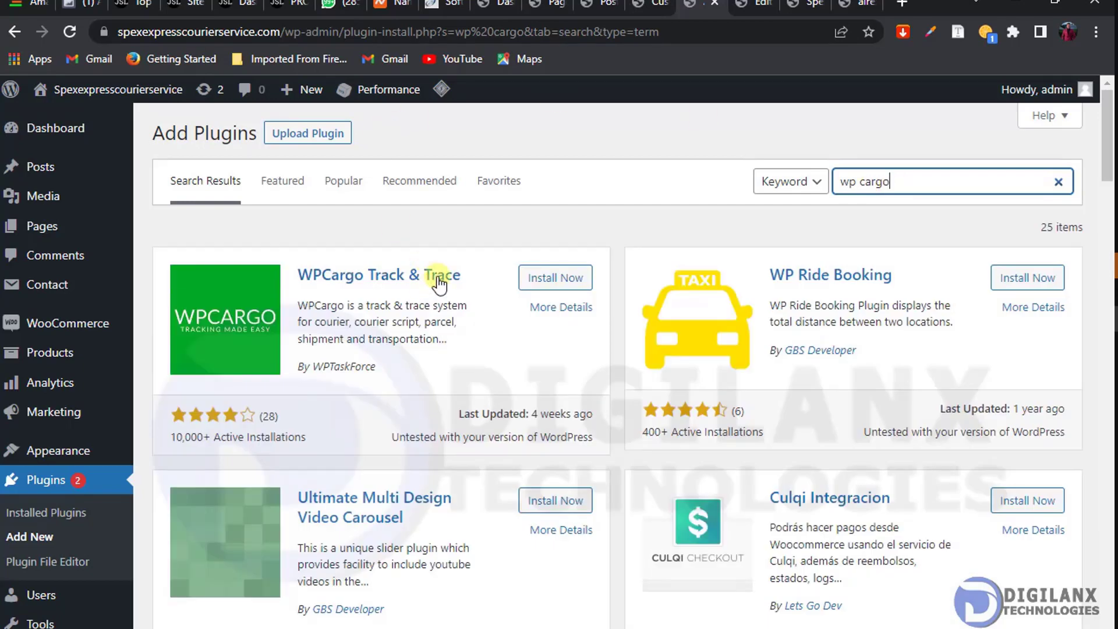
# Step: Install and activate the WPCargo Track & Trace plugin, and return to the live home page
pyautogui.click(553, 279)
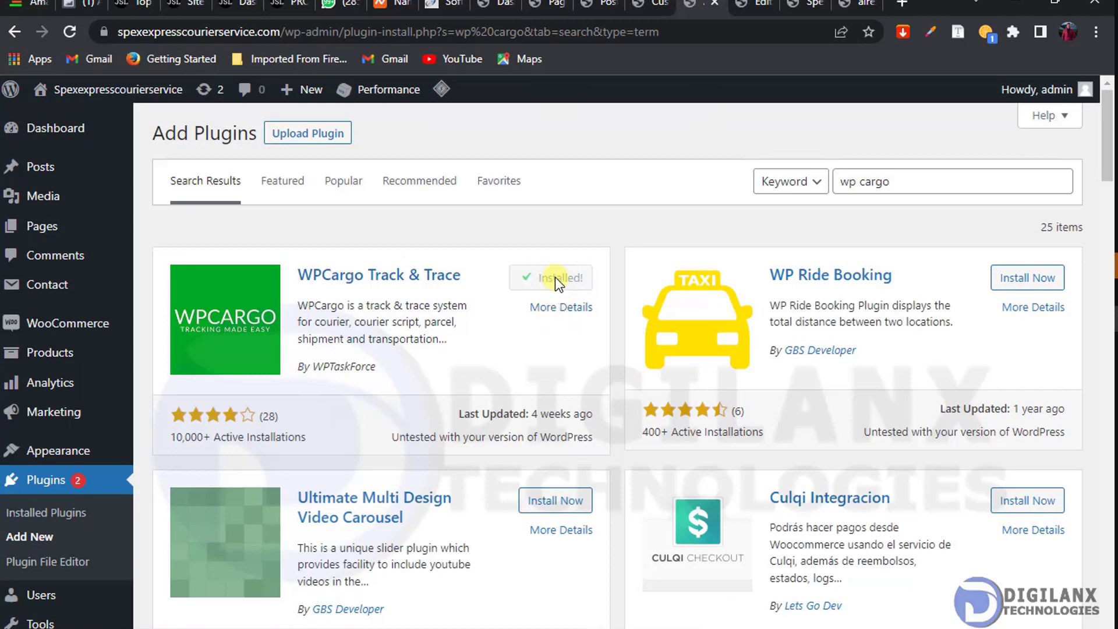
pyautogui.click(562, 277)
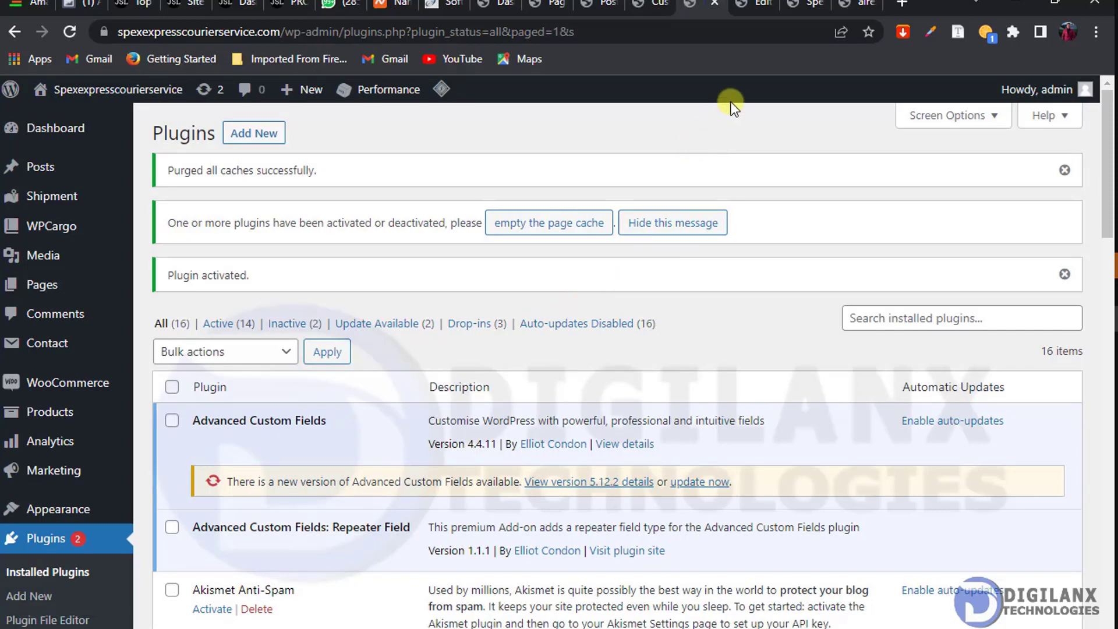
pyautogui.click(807, 5)
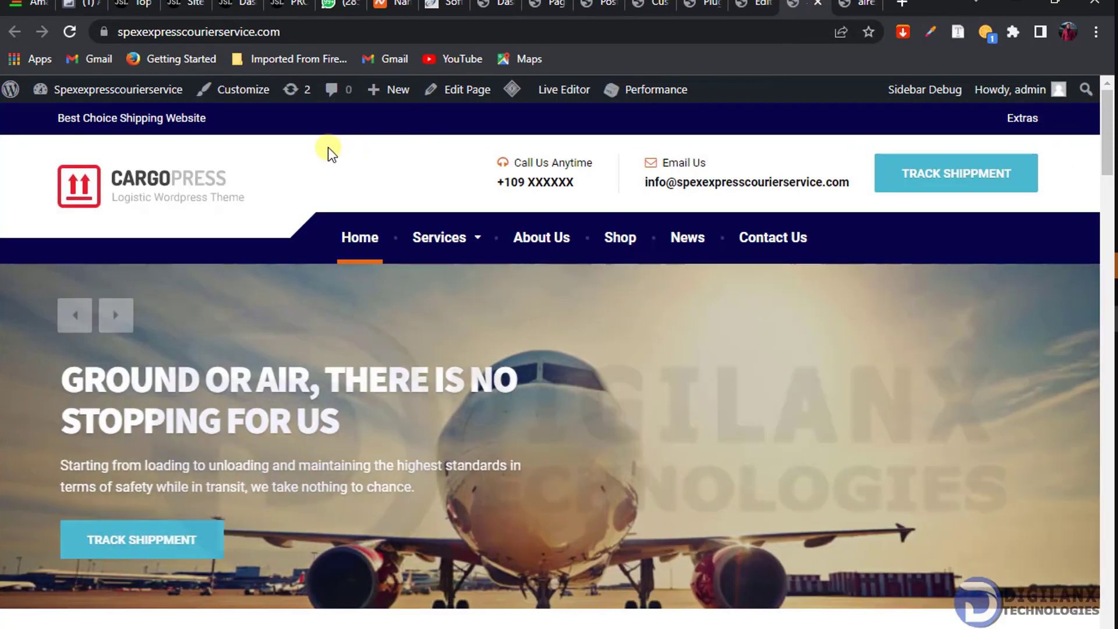
# Step: Reload the live home page and open the full list of pages in the WordPress admin
pyautogui.click(70, 29)
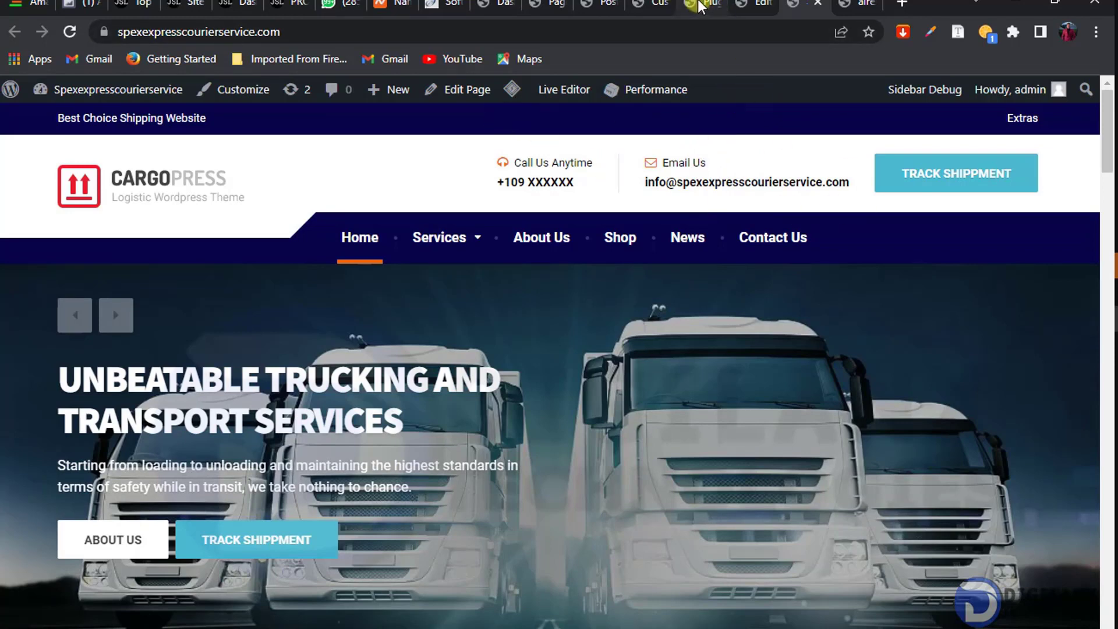
pyautogui.click(605, 5)
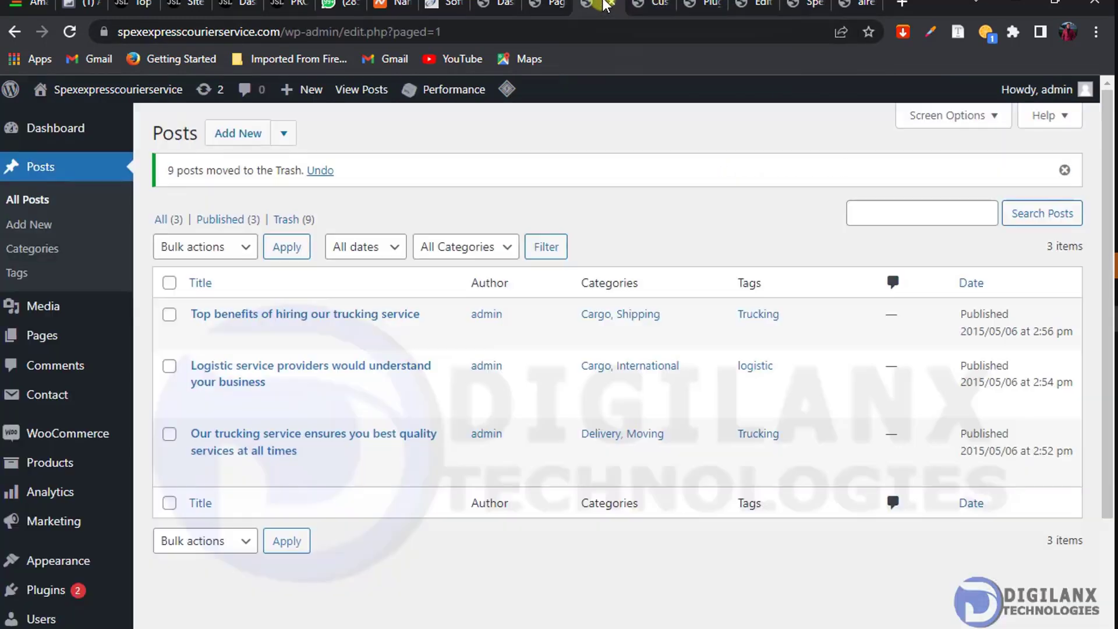
pyautogui.moveTo(69, 336)
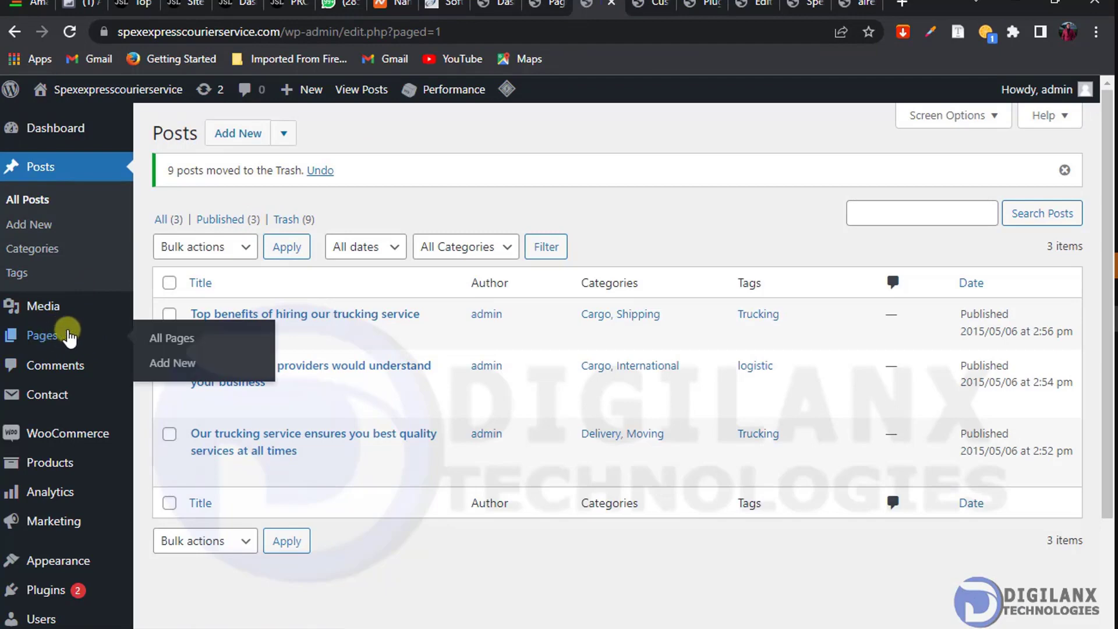
pyautogui.click(156, 338)
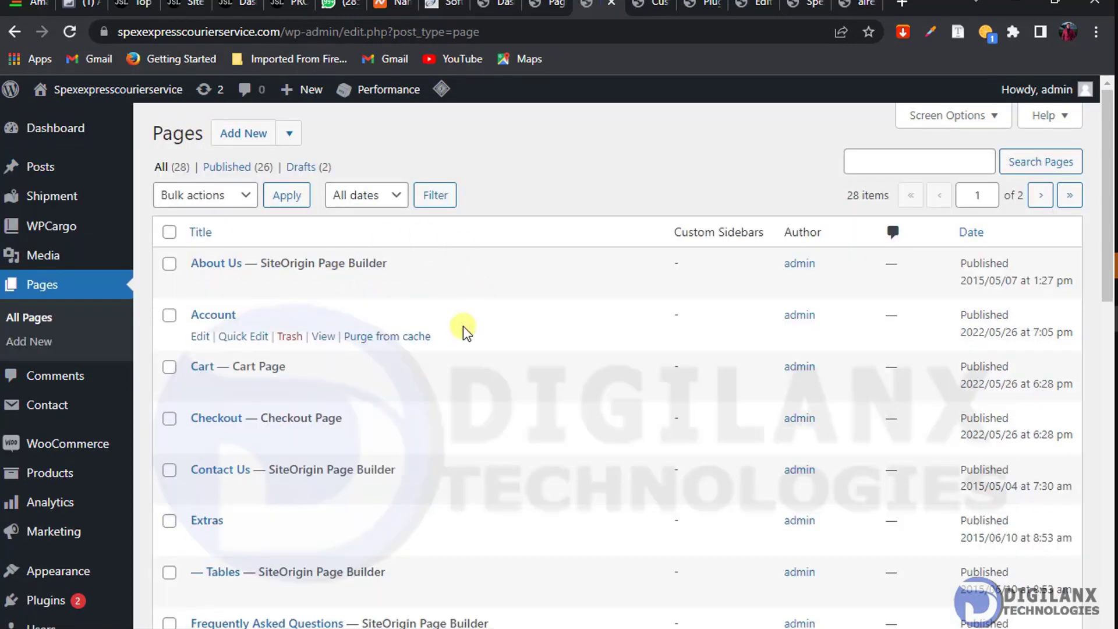
# Step: Find the Track page on the second page of the list and open its editing screen in a new tab
pyautogui.moveTo(1106, 257); pyautogui.dragTo(1107, 591)
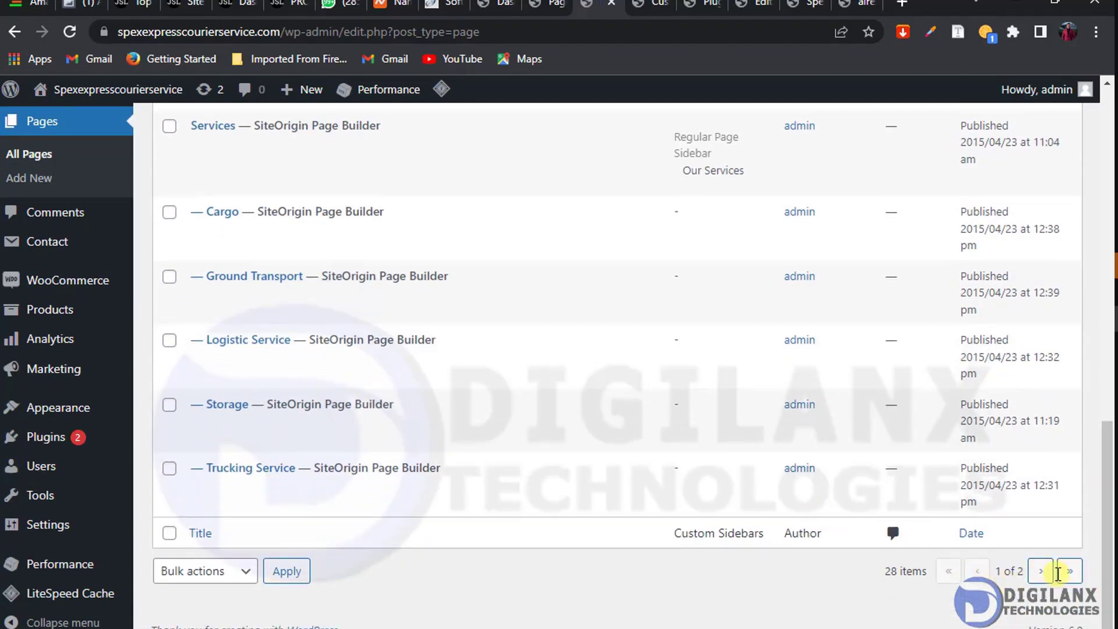
pyautogui.click(1042, 572)
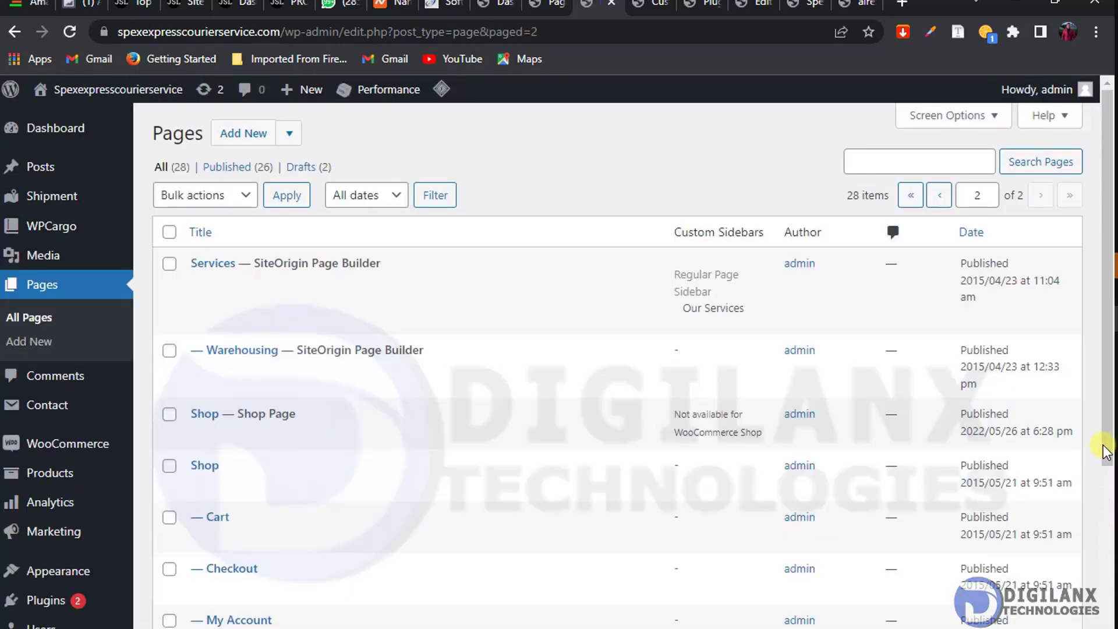
pyautogui.moveTo(1105, 448); pyautogui.dragTo(1109, 578)
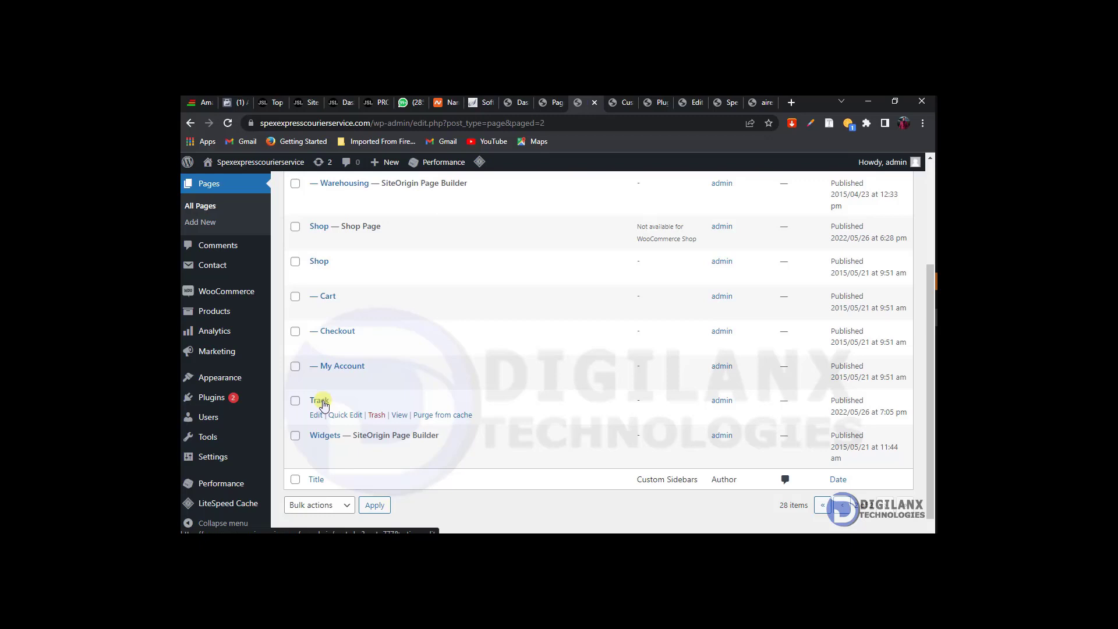
pyautogui.rightClick(316, 415)
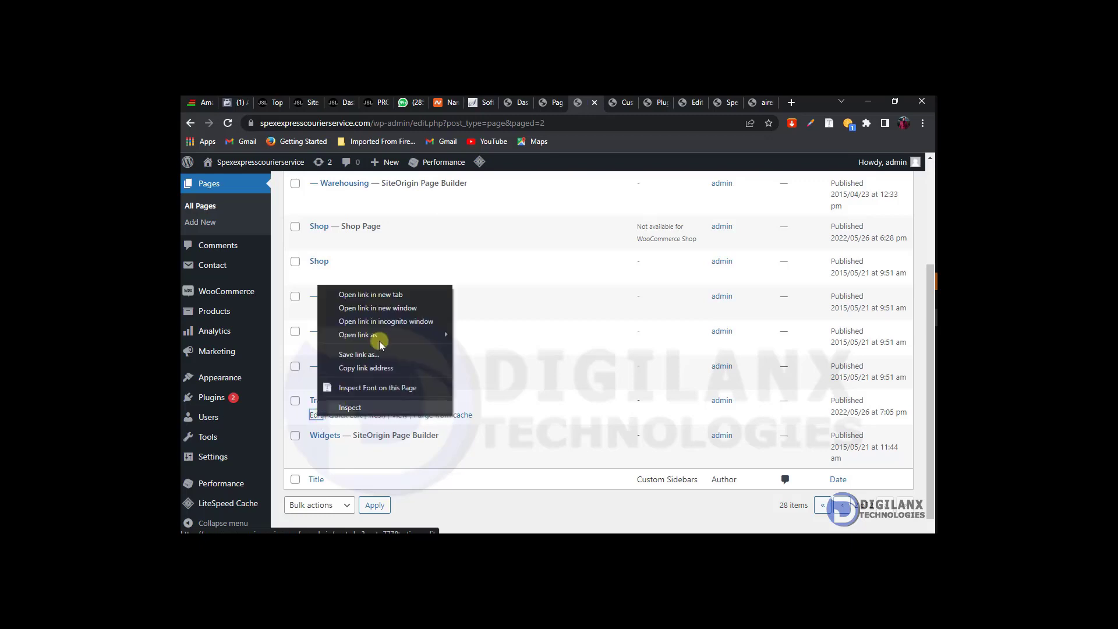
pyautogui.click(371, 295)
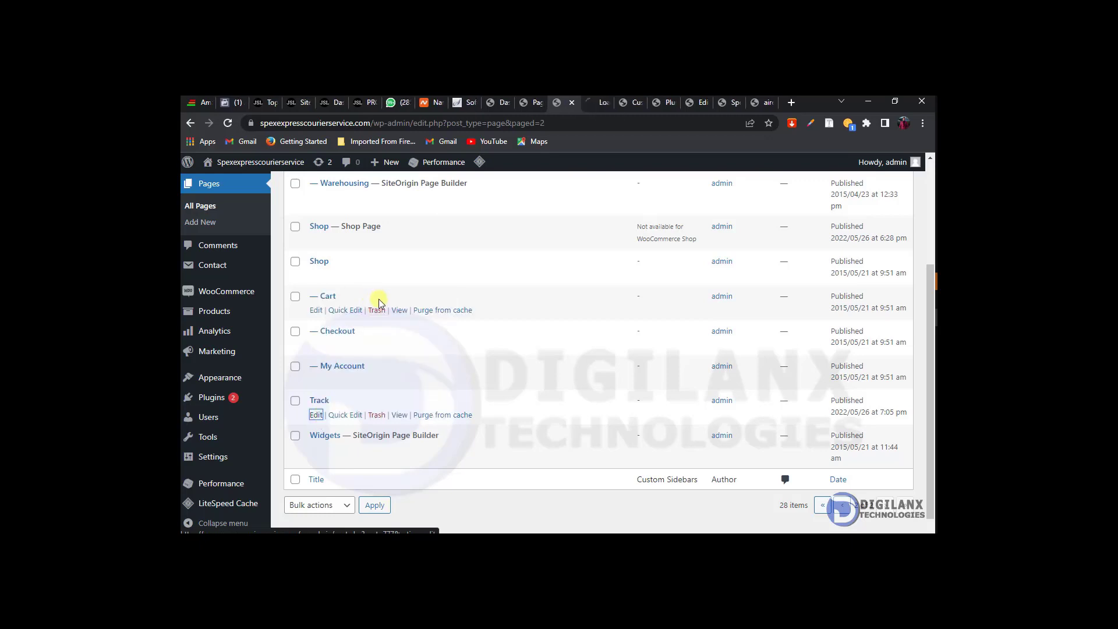
# Step: Open the Menus screen in a new tab and place the live home page's tab beside it
pyautogui.moveTo(219, 380)
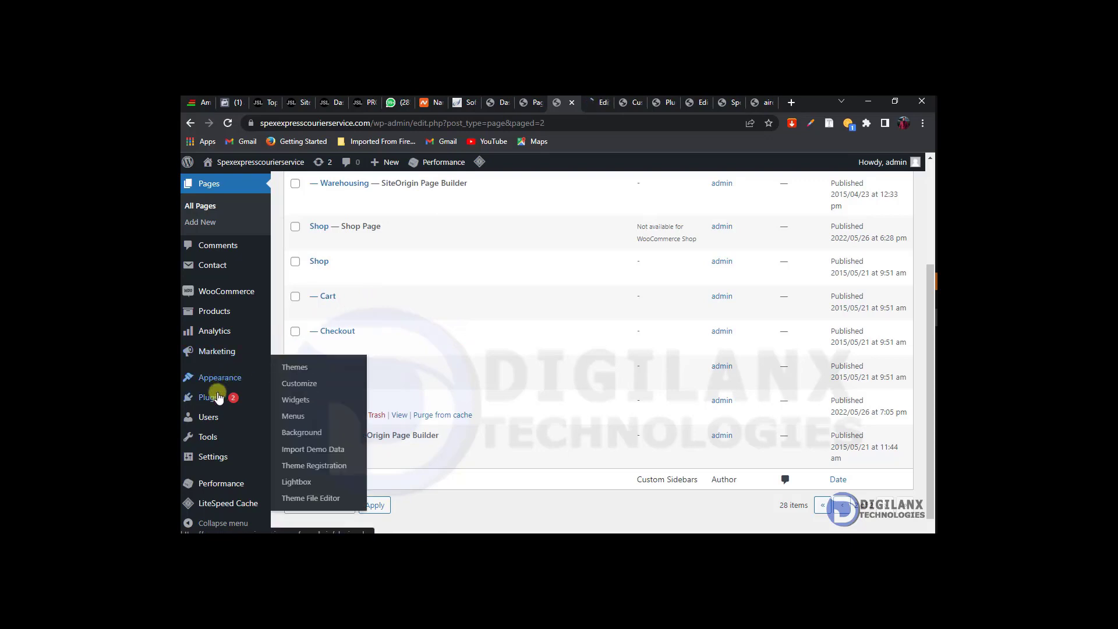
pyautogui.rightClick(293, 416)
pyautogui.click(353, 297)
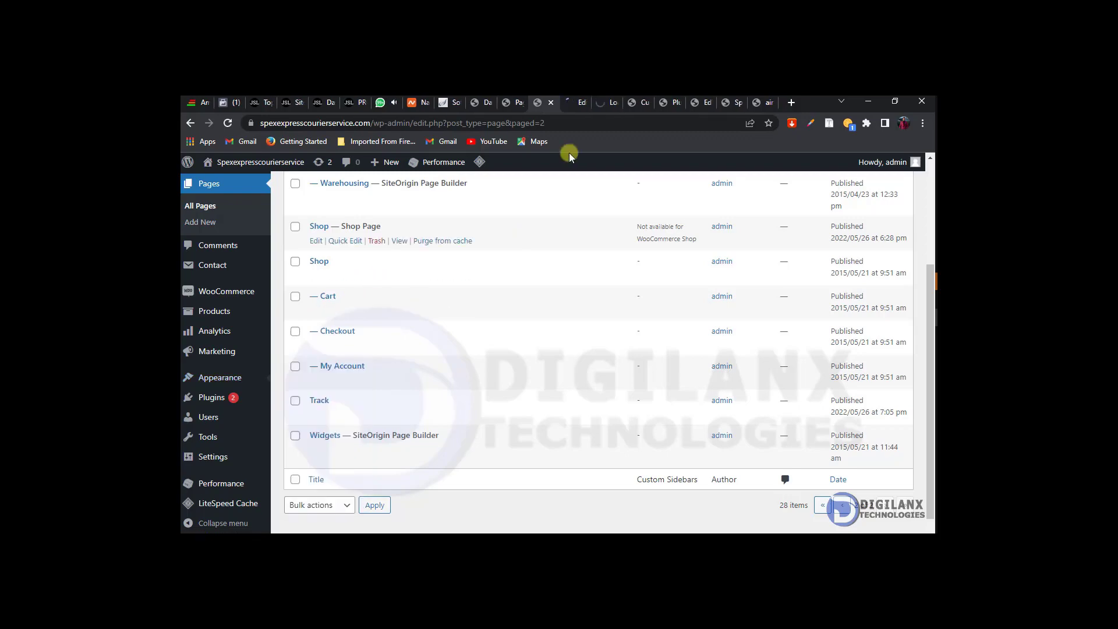
pyautogui.click(612, 100)
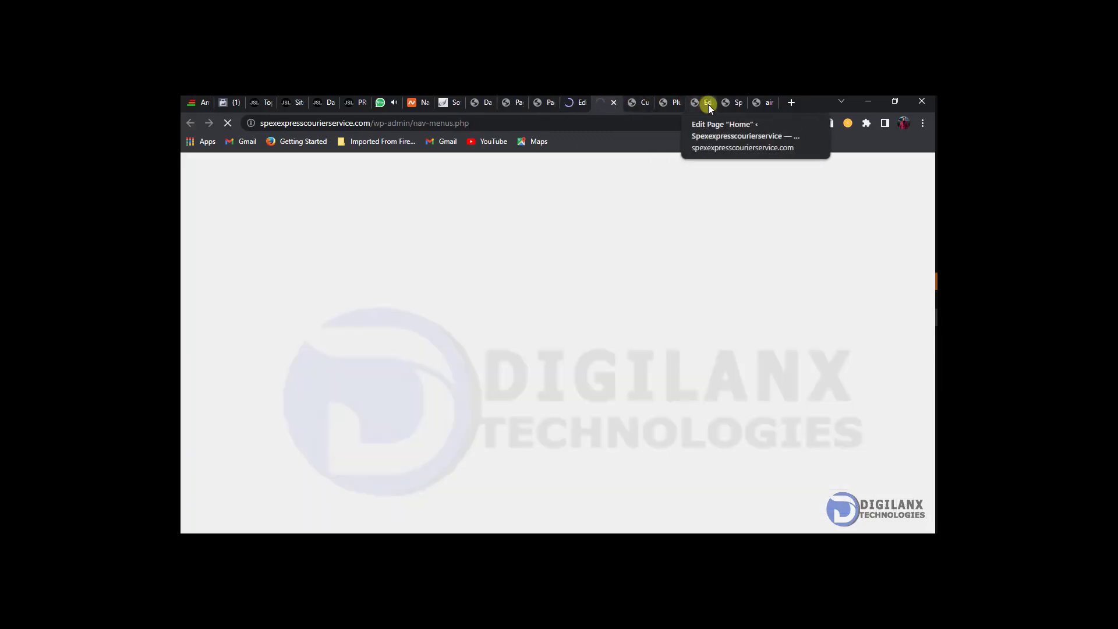
pyautogui.moveTo(727, 103); pyautogui.dragTo(637, 103)
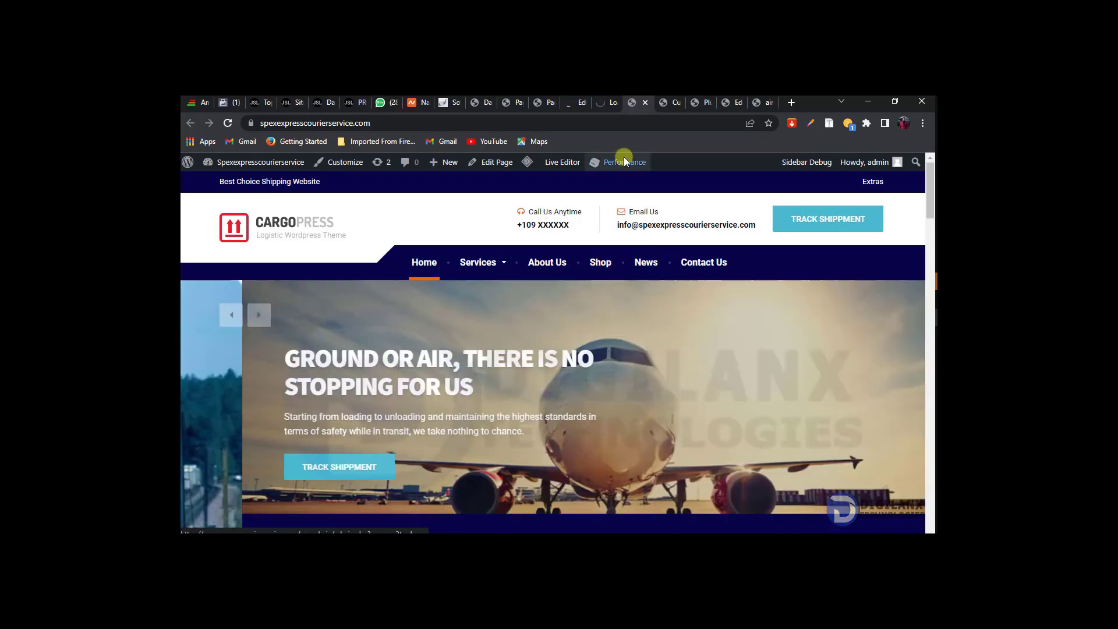
pyautogui.click(605, 103)
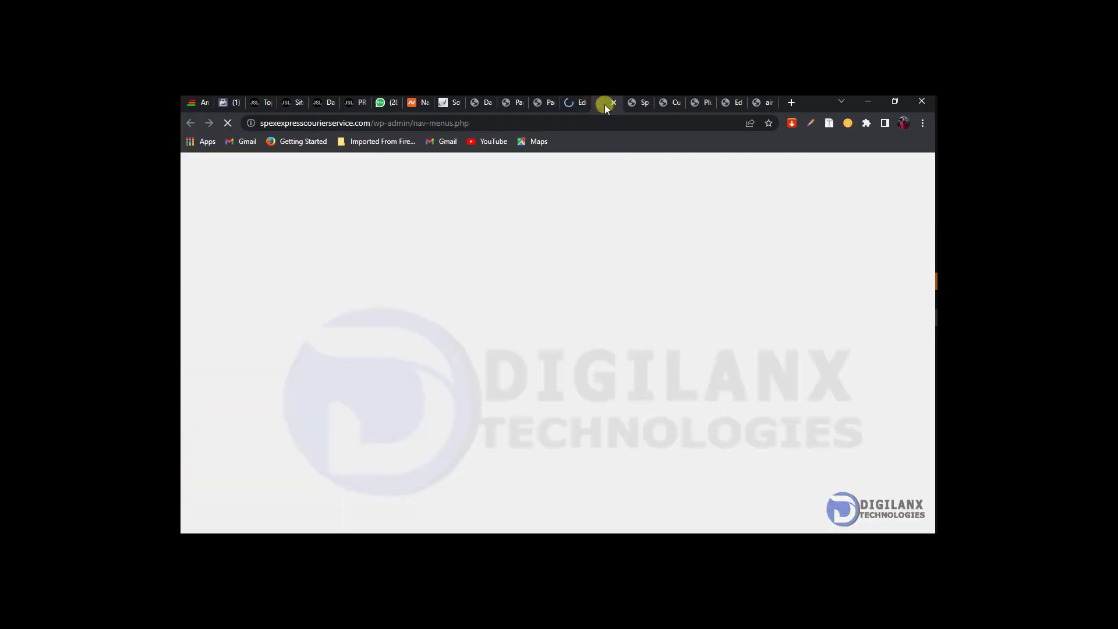
pyautogui.click(572, 104)
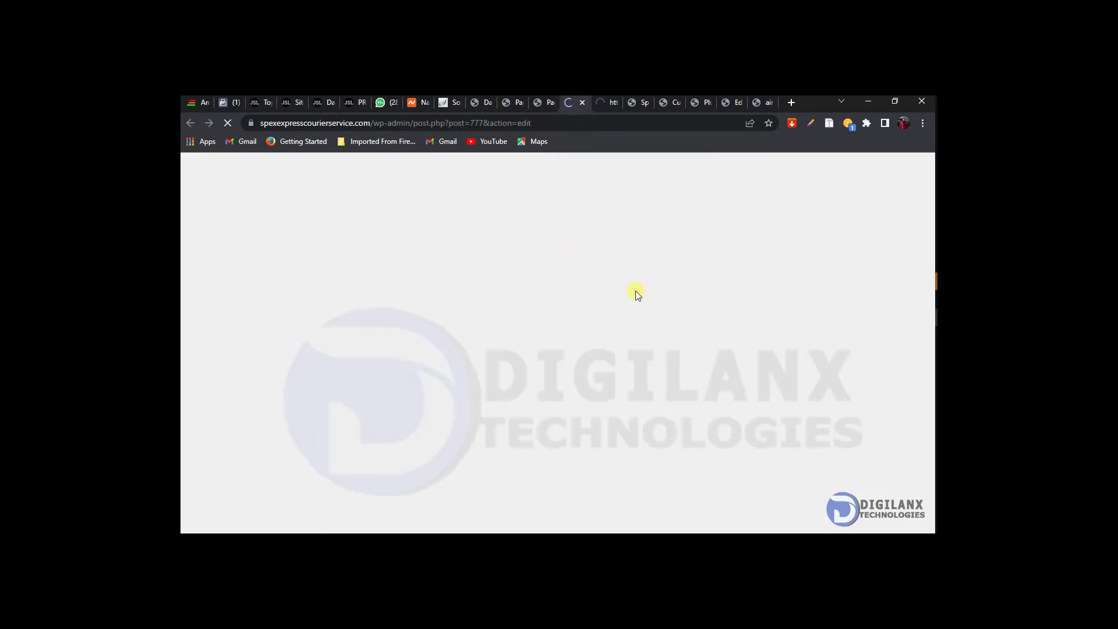
pyautogui.click(606, 102)
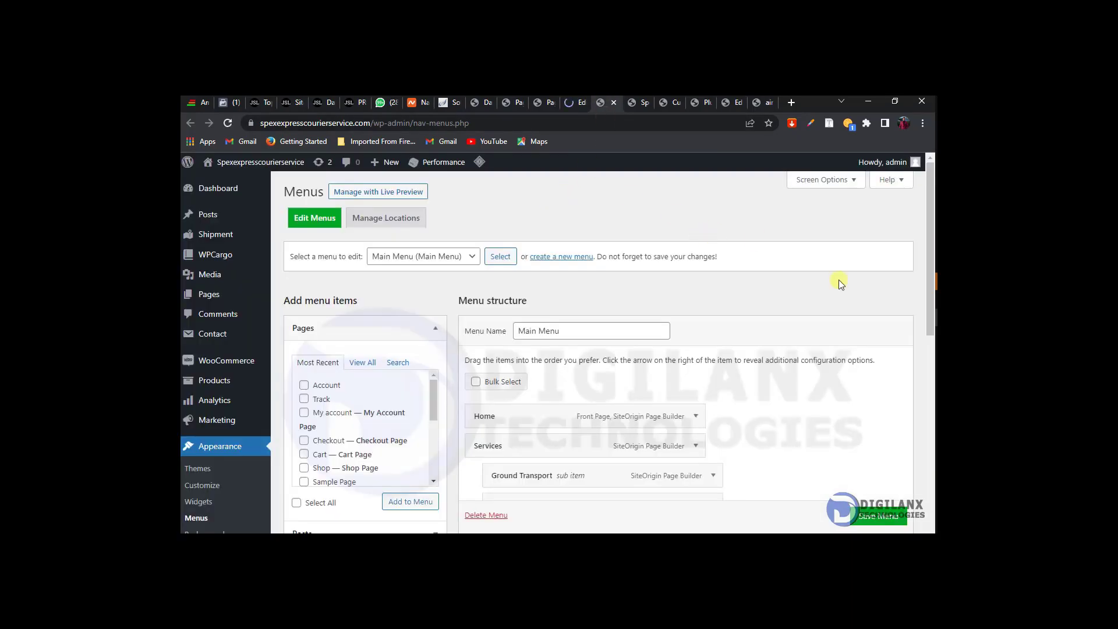
# Step: Remove the Shop and News items from the Main Menu structure
pyautogui.moveTo(929, 283); pyautogui.dragTo(928, 452)
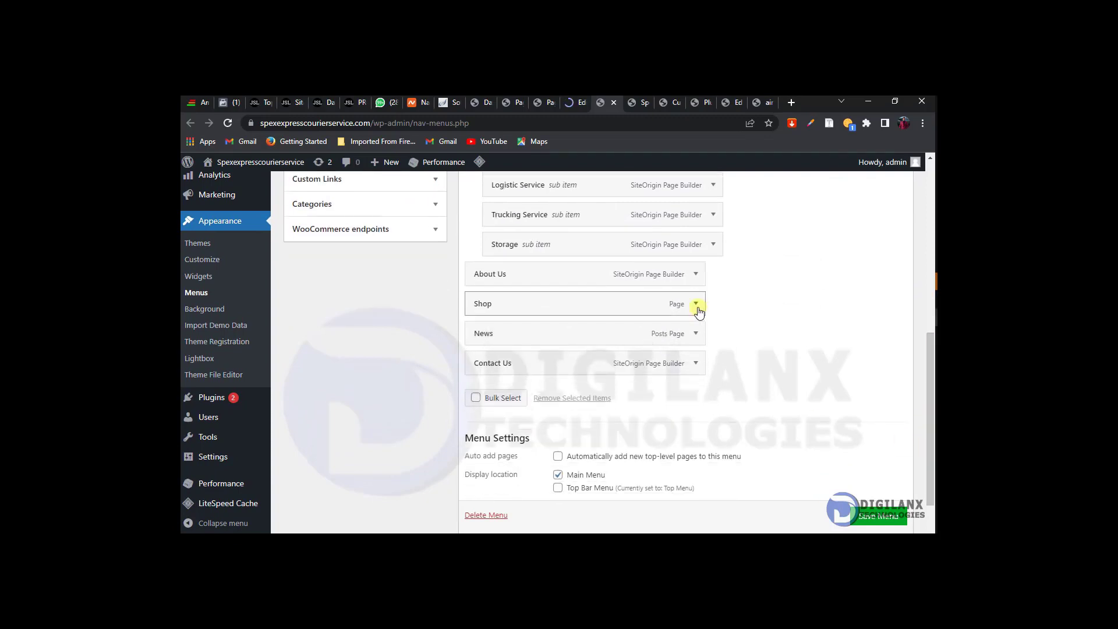
pyautogui.click(696, 304)
pyautogui.click(484, 411)
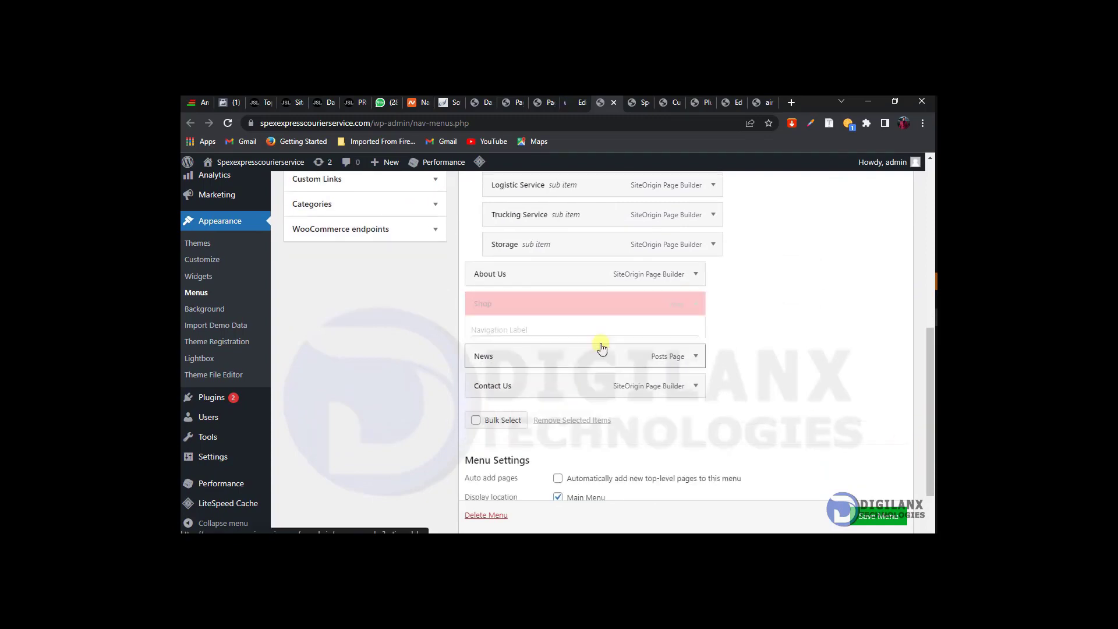
pyautogui.click(696, 304)
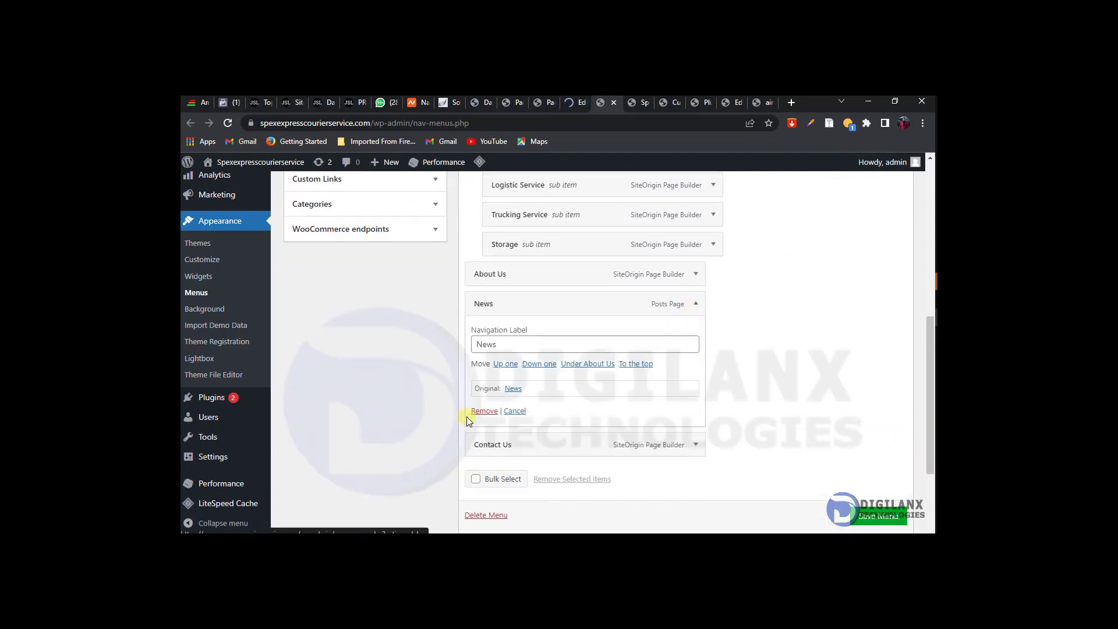
pyautogui.click(482, 411)
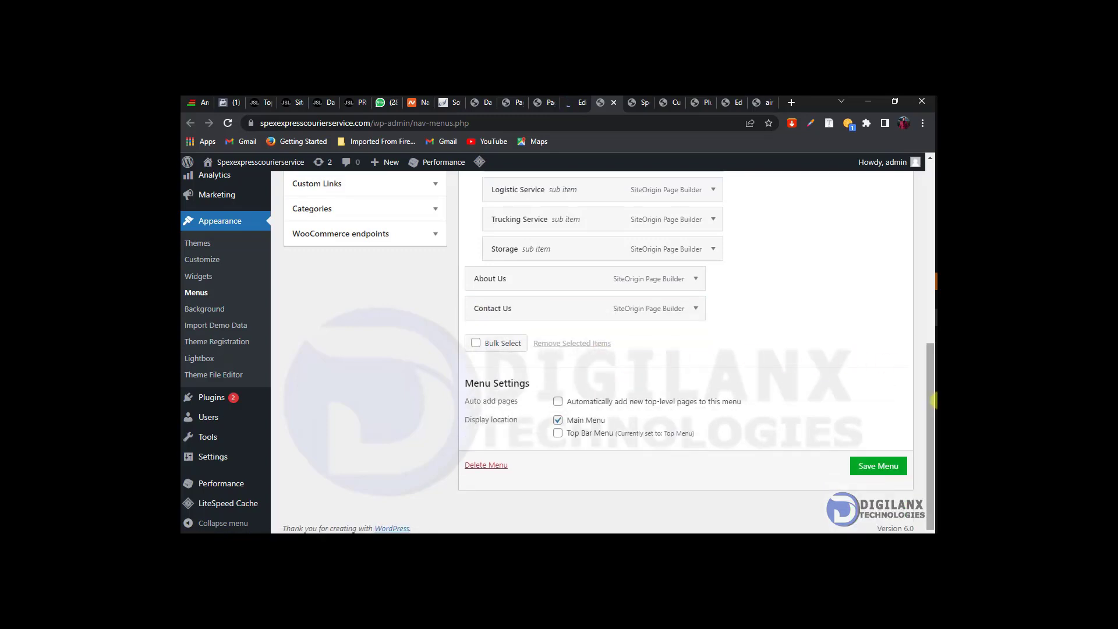
# Step: Add the Track page to the Main Menu
pyautogui.moveTo(931, 401); pyautogui.dragTo(924, 305)
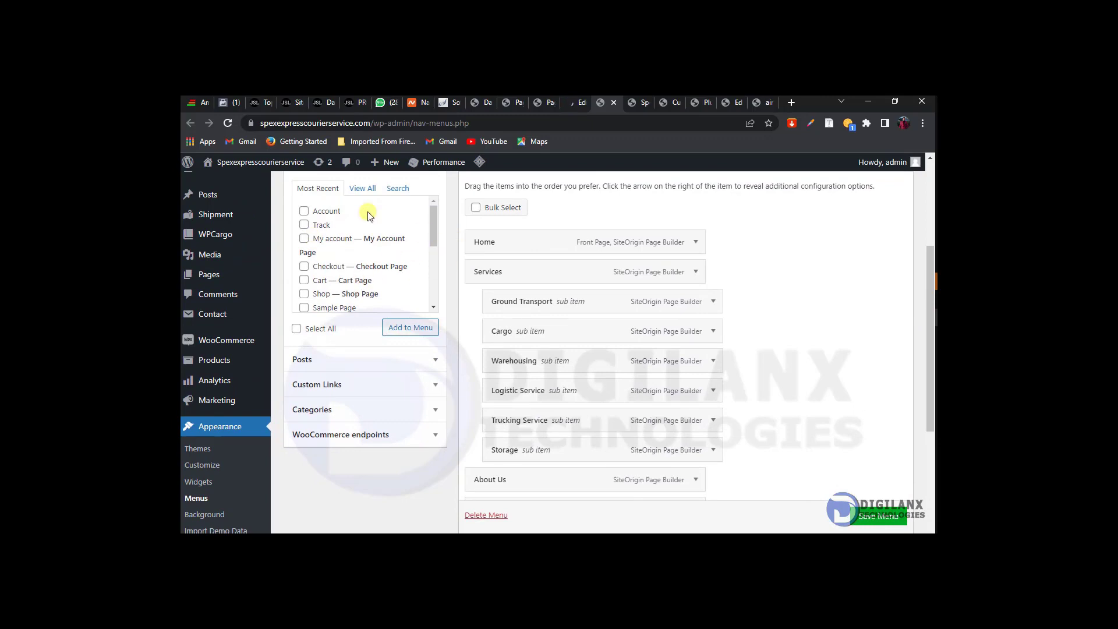
pyautogui.moveTo(435, 212)
pyautogui.mouseDown()
pyautogui.moveTo(429, 295)
pyautogui.moveTo(434, 211)
pyautogui.mouseUp()
pyautogui.moveTo(928, 289); pyautogui.dragTo(929, 263)
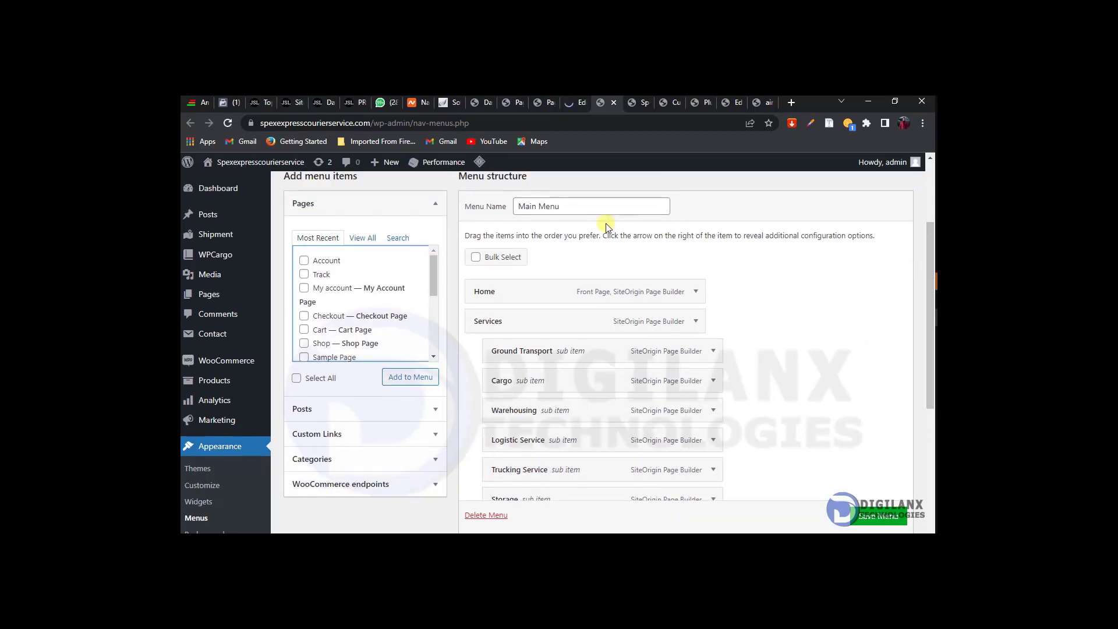
pyautogui.click(304, 275)
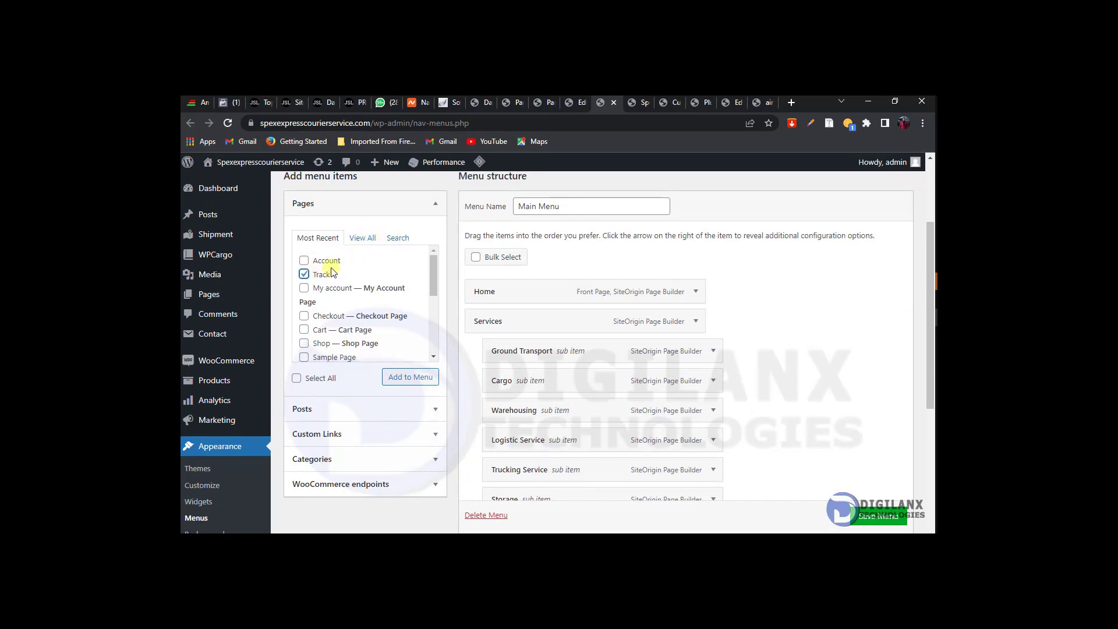
pyautogui.click(419, 387)
# Step: Set the Track item's navigation label to "Track Shippment" and save the Main Menu
pyautogui.moveTo(927, 310); pyautogui.dragTo(921, 397)
pyautogui.click(696, 411)
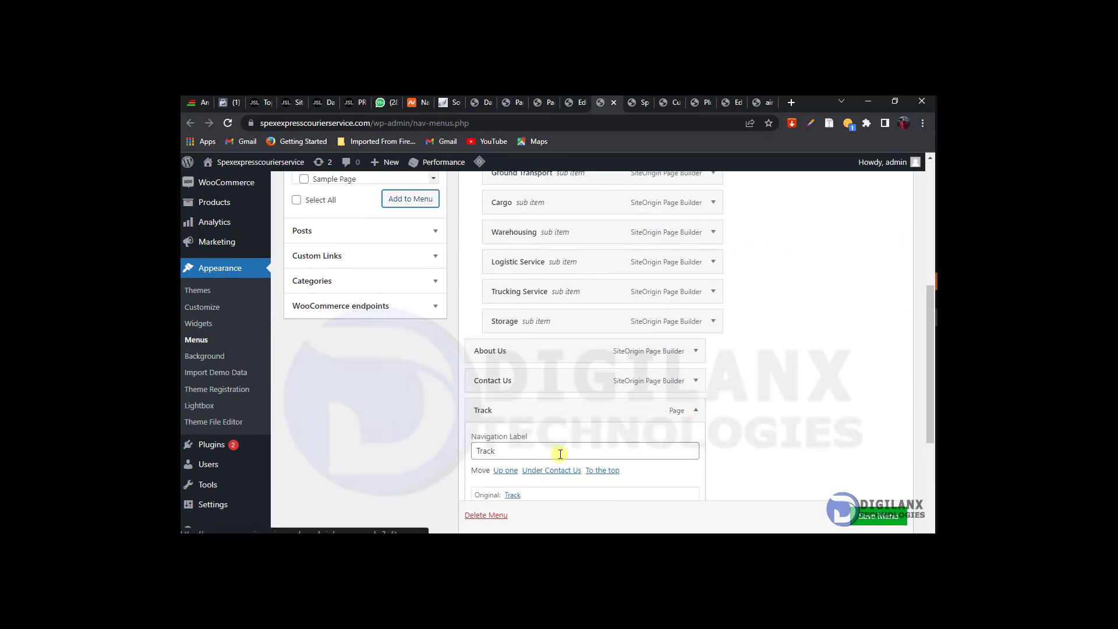
pyautogui.doubleClick(560, 452)
pyautogui.click(560, 453)
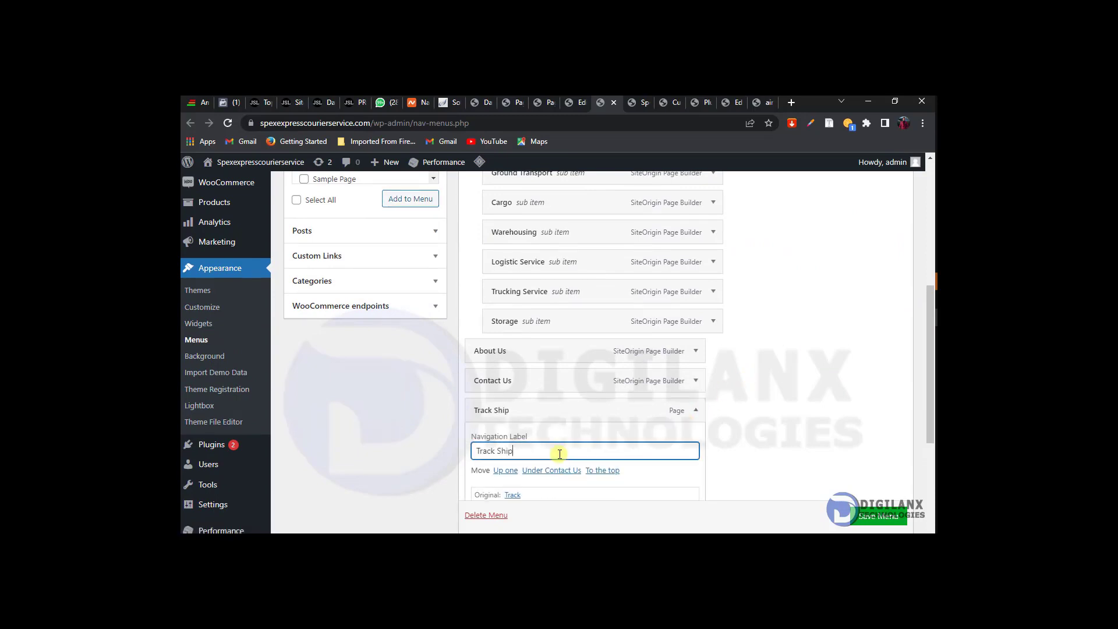
pyautogui.click(702, 412)
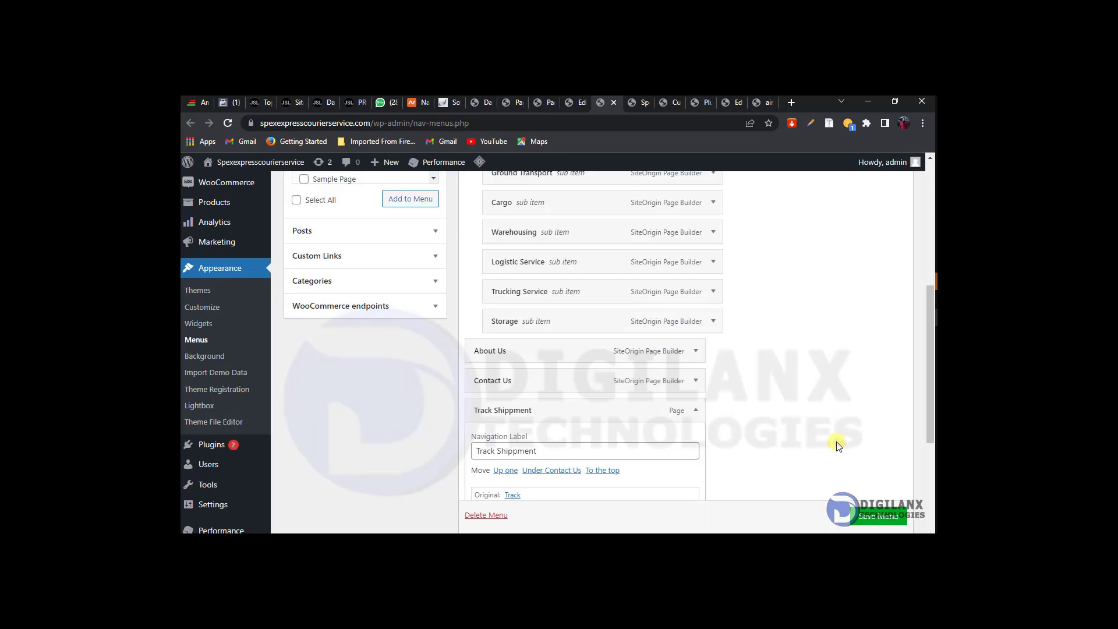
pyautogui.moveTo(928, 365); pyautogui.dragTo(921, 427)
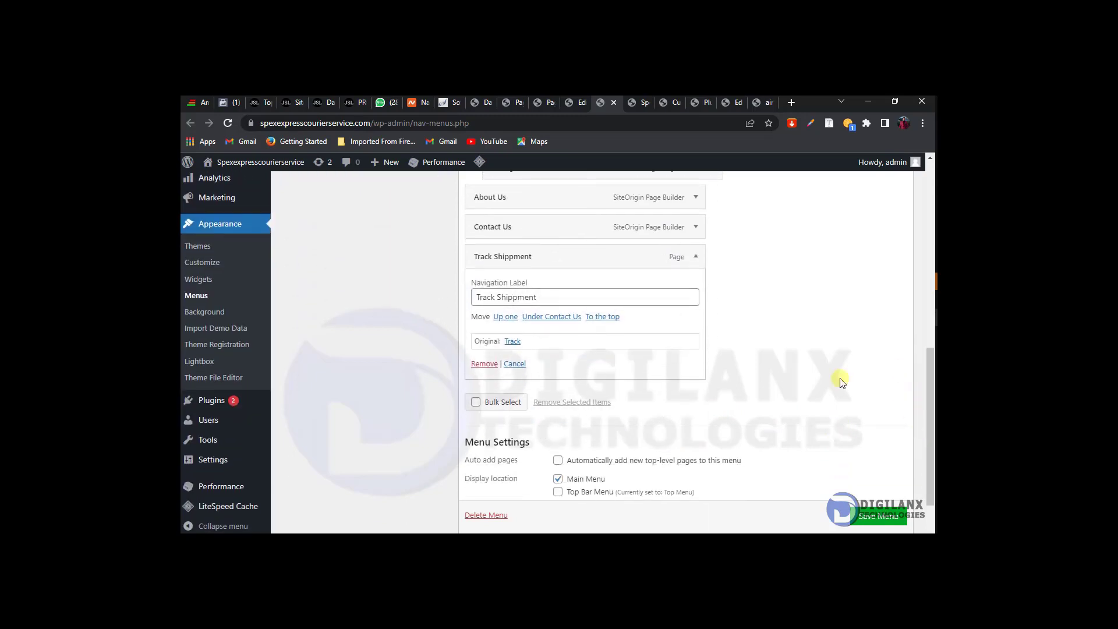
pyautogui.click(697, 255)
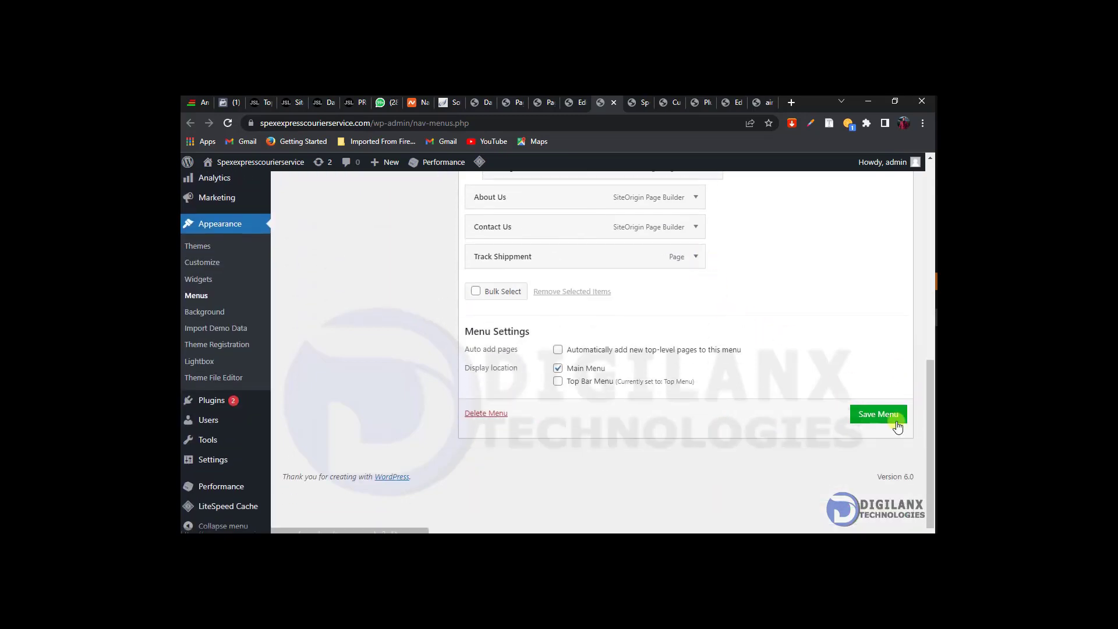
pyautogui.click(881, 415)
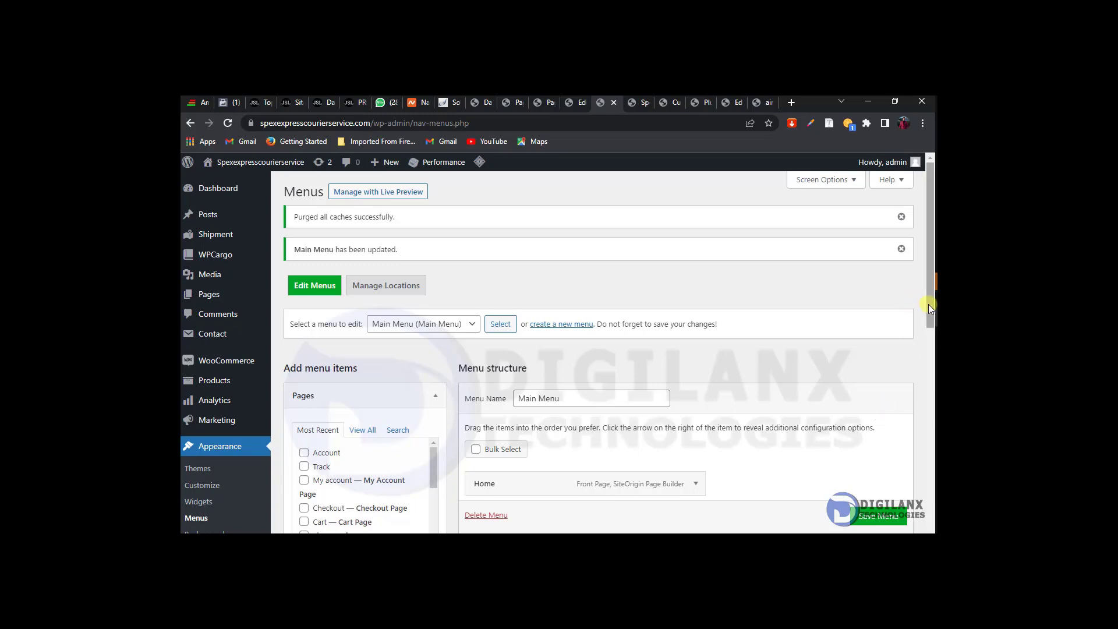
# Step: Correct the tracking item's navigation label to "Track Shipment" and save the Main Menu again
pyautogui.moveTo(928, 304); pyautogui.dragTo(915, 443)
pyautogui.scroll(-2, 914, 474)
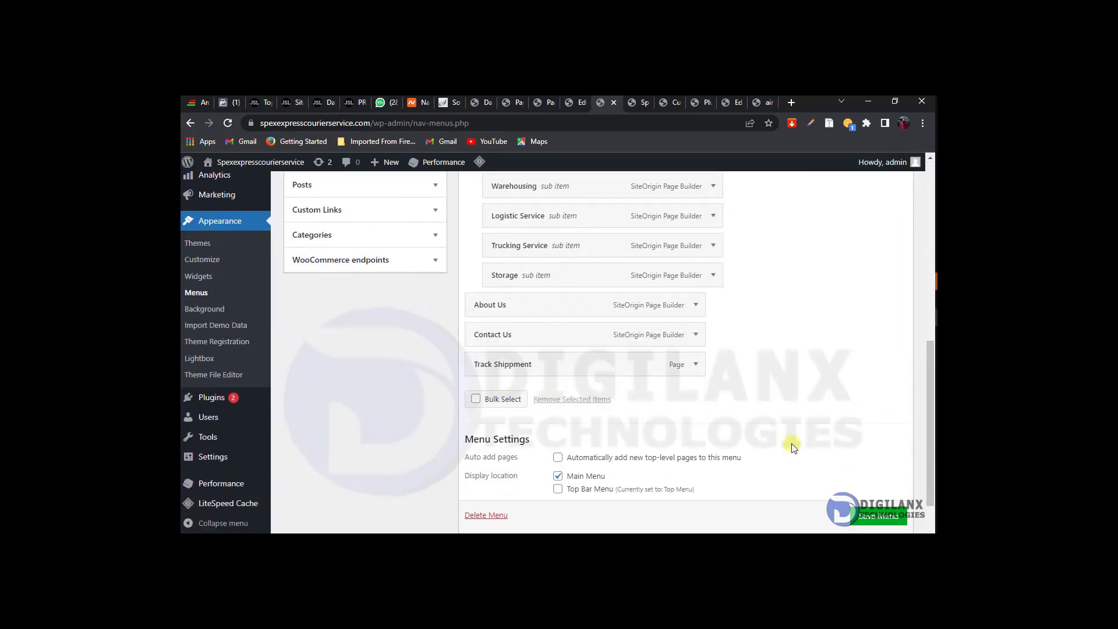
pyautogui.click(697, 365)
pyautogui.click(513, 405)
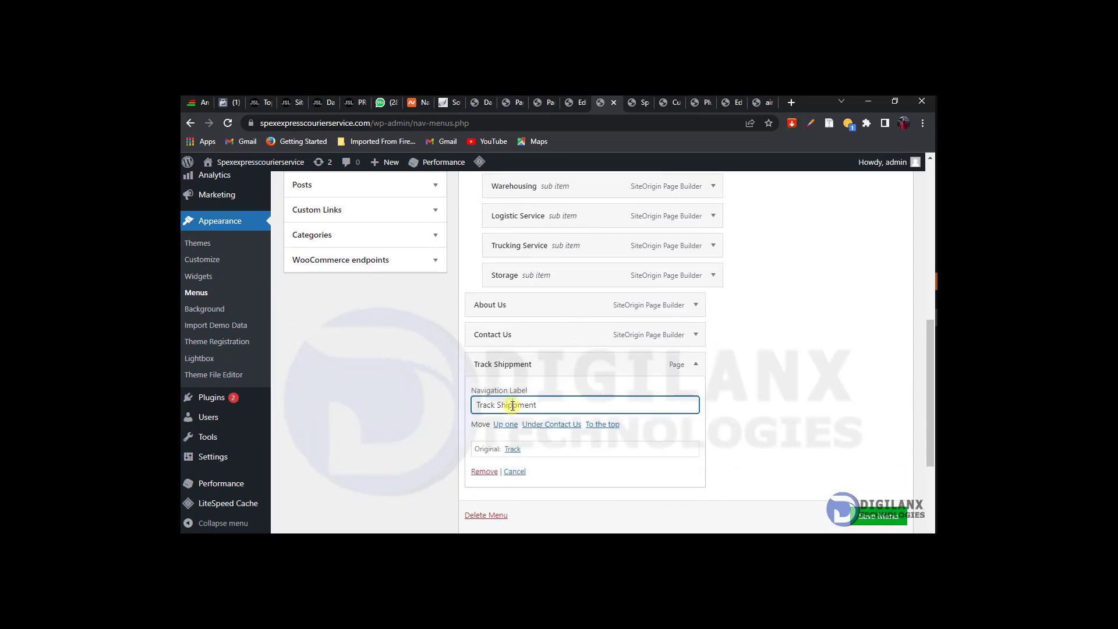
pyautogui.click(696, 364)
pyautogui.scroll(-1, 917, 445)
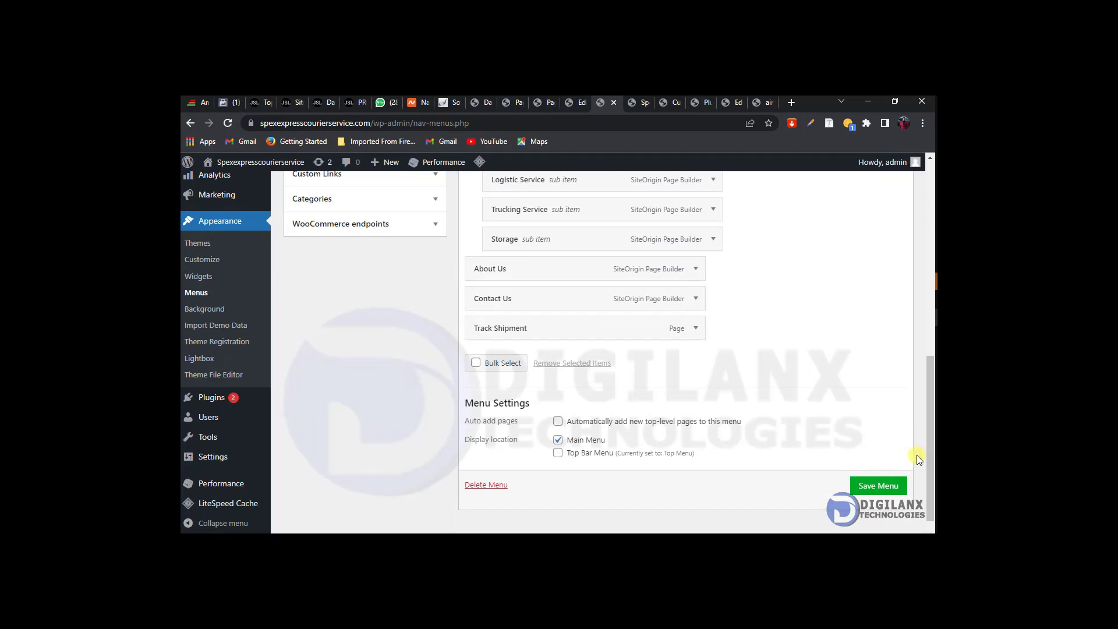
pyautogui.click(884, 487)
# Step: Open the Top Menu (Top Bar Menu) for editing on the Menus page
pyautogui.moveTo(924, 471); pyautogui.dragTo(929, 445)
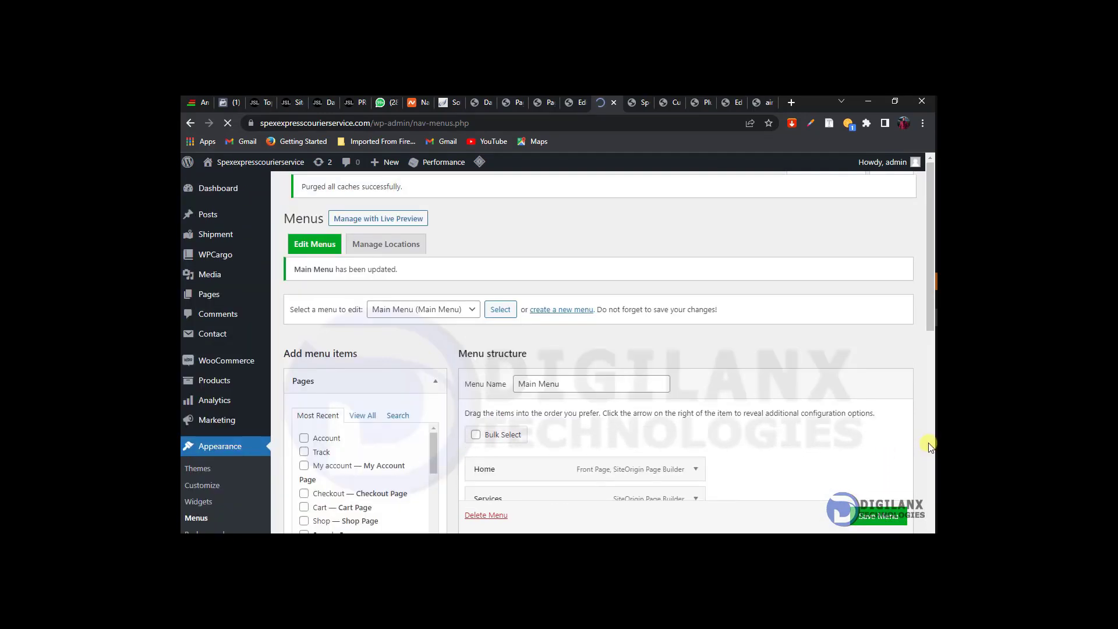
pyautogui.moveTo(929, 323); pyautogui.dragTo(930, 340)
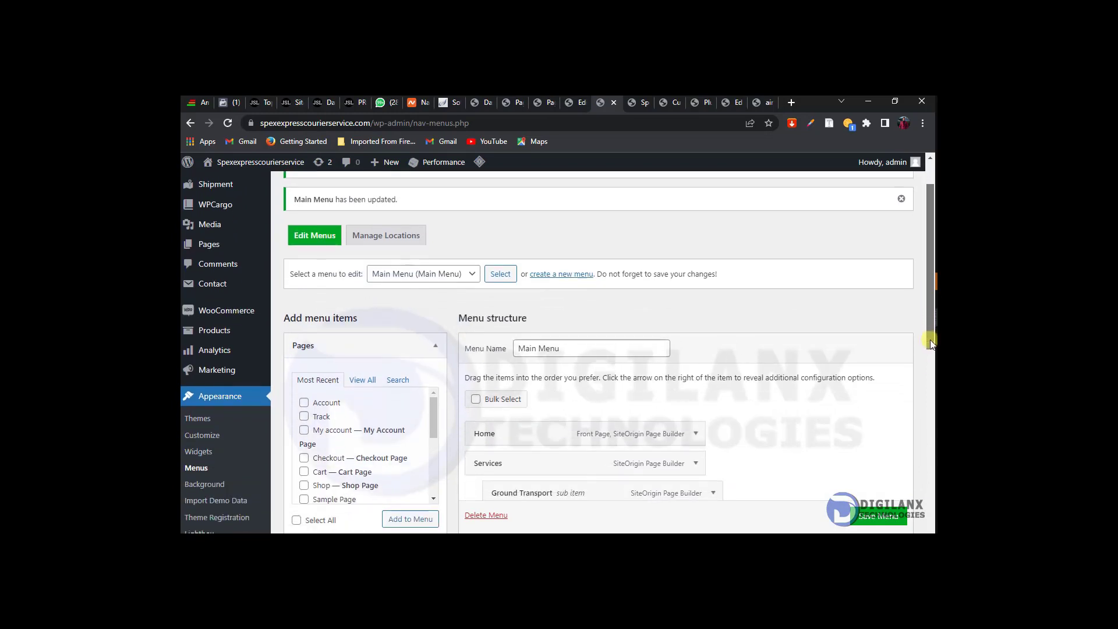
pyautogui.click(473, 274)
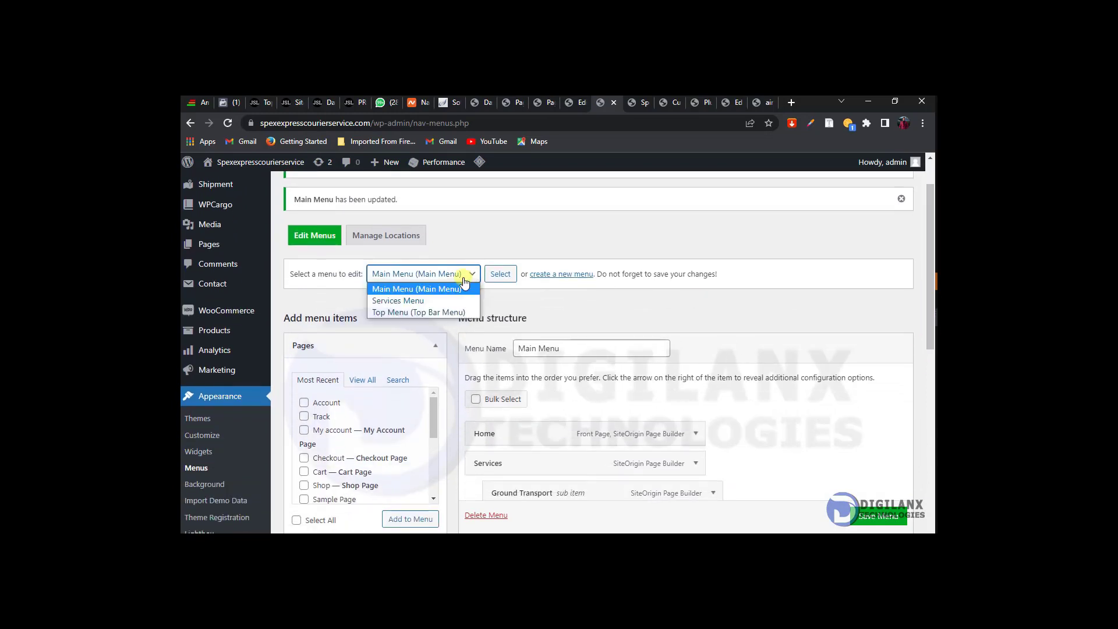
pyautogui.click(444, 313)
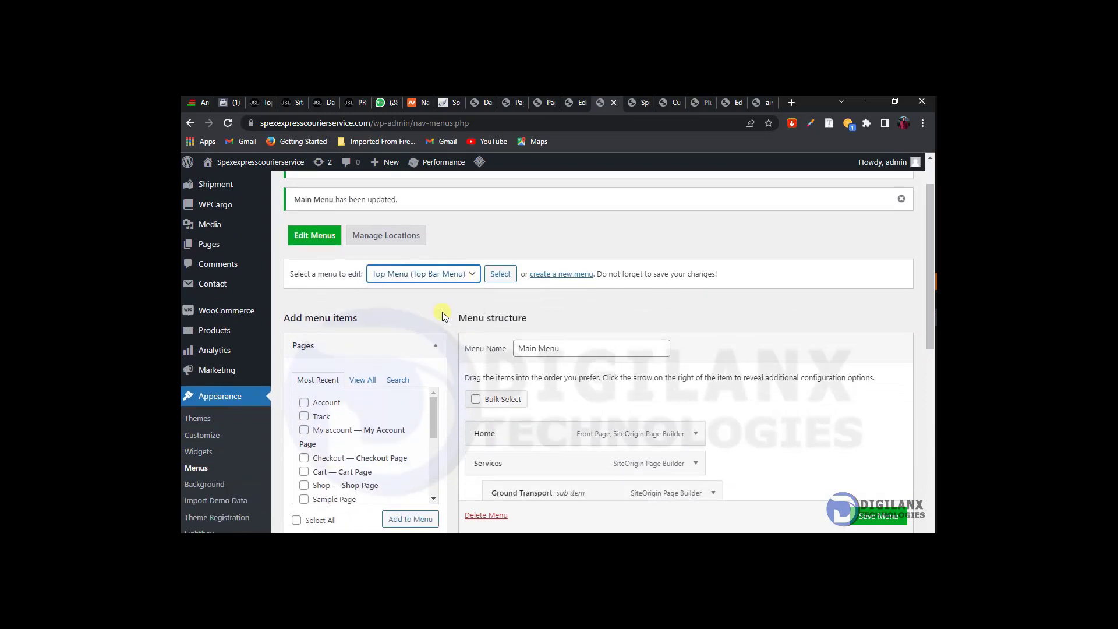
pyautogui.click(498, 276)
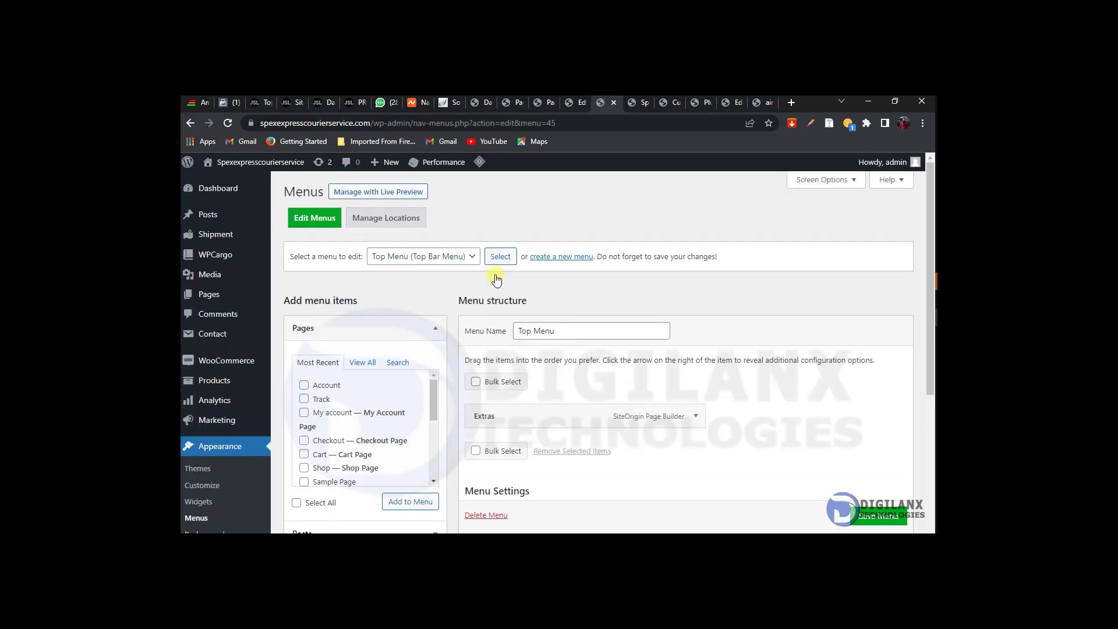
# Step: Check the Extras link in the live site's top bar, and remove the Extras item from the Top Menu
pyautogui.click(639, 103)
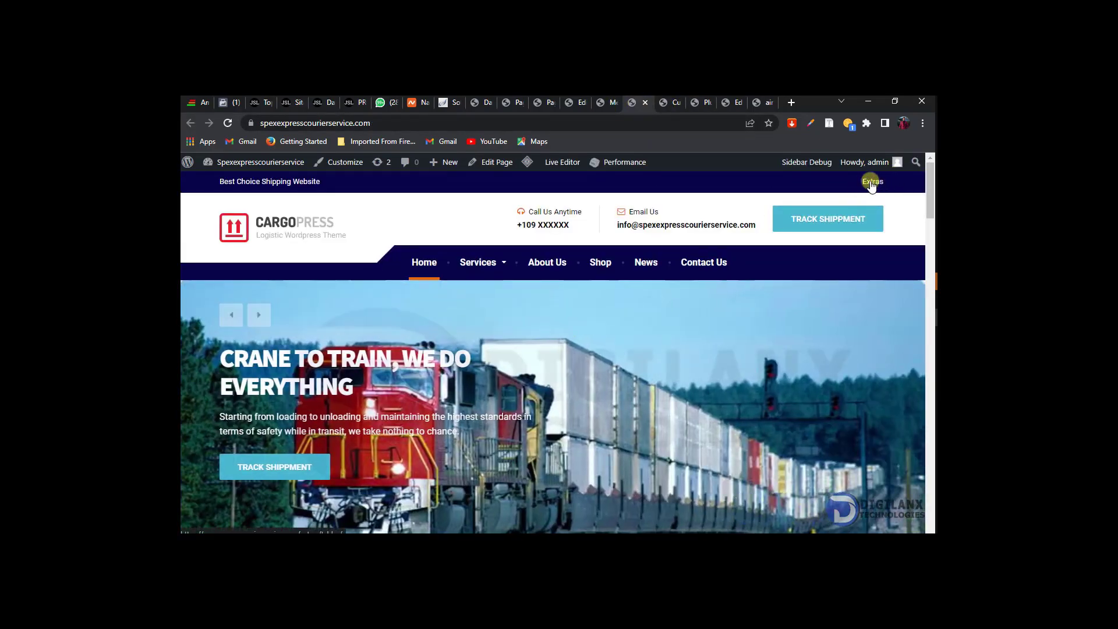
pyautogui.click(610, 103)
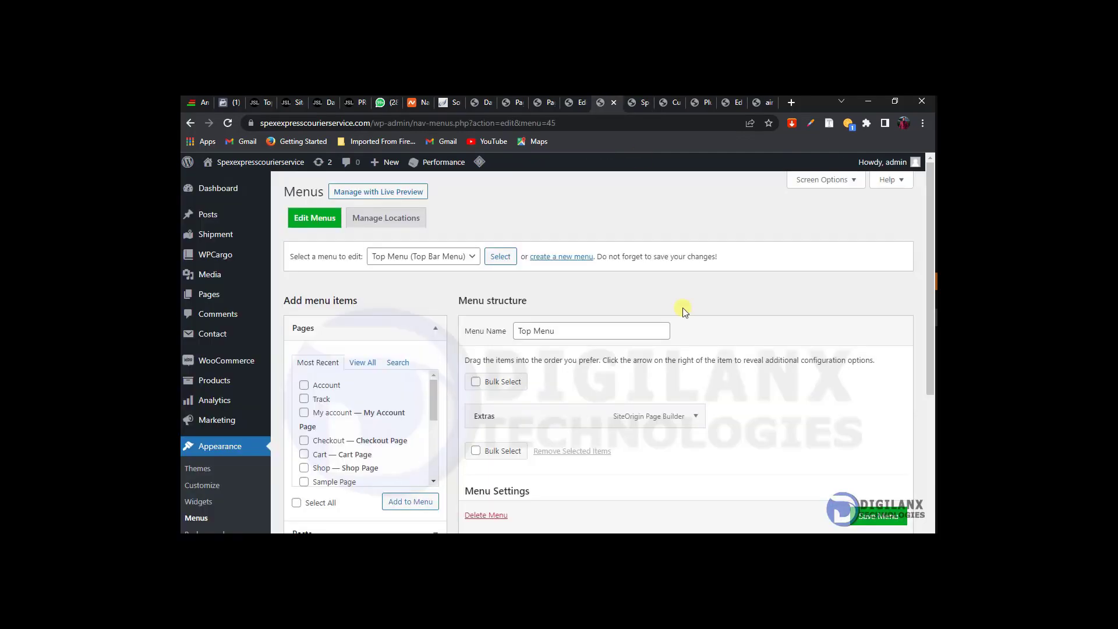
pyautogui.moveTo(928, 275); pyautogui.dragTo(925, 385)
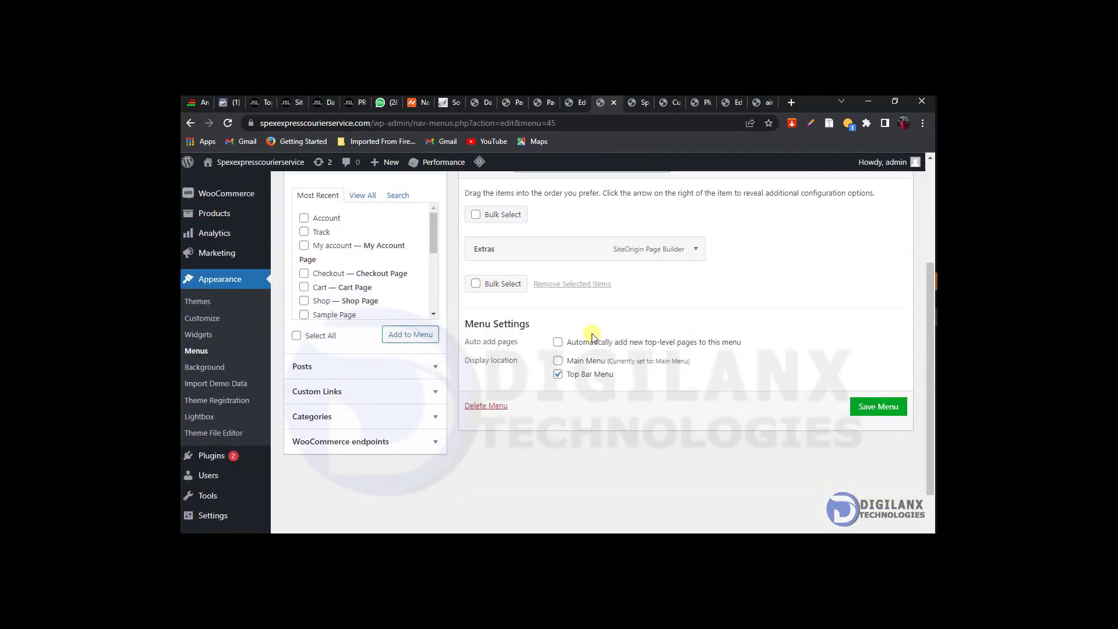
pyautogui.click(696, 249)
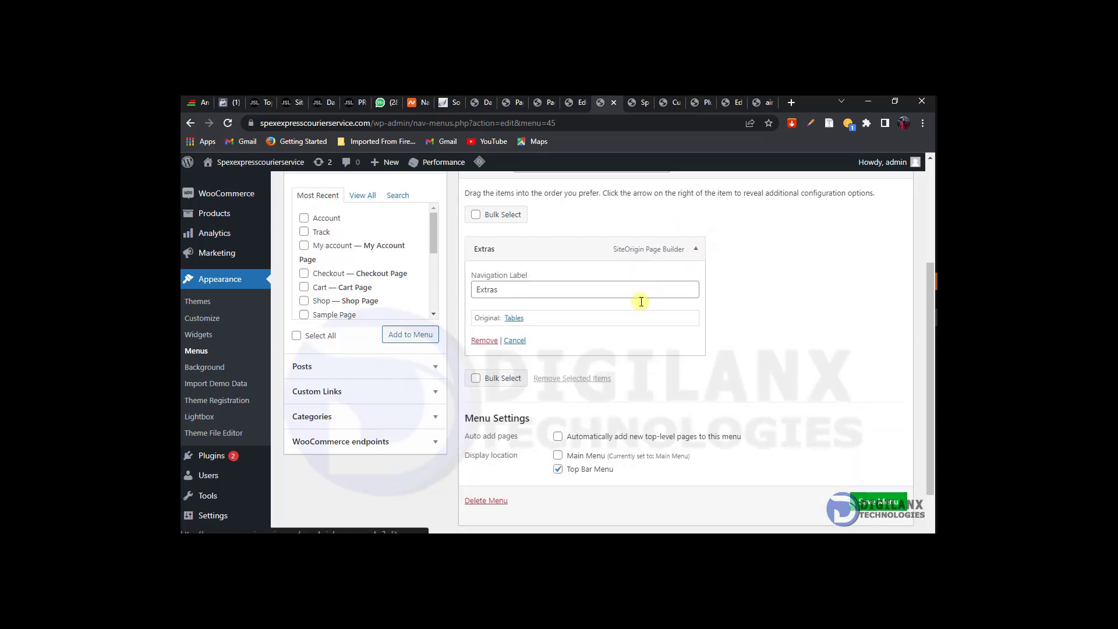
pyautogui.click(487, 344)
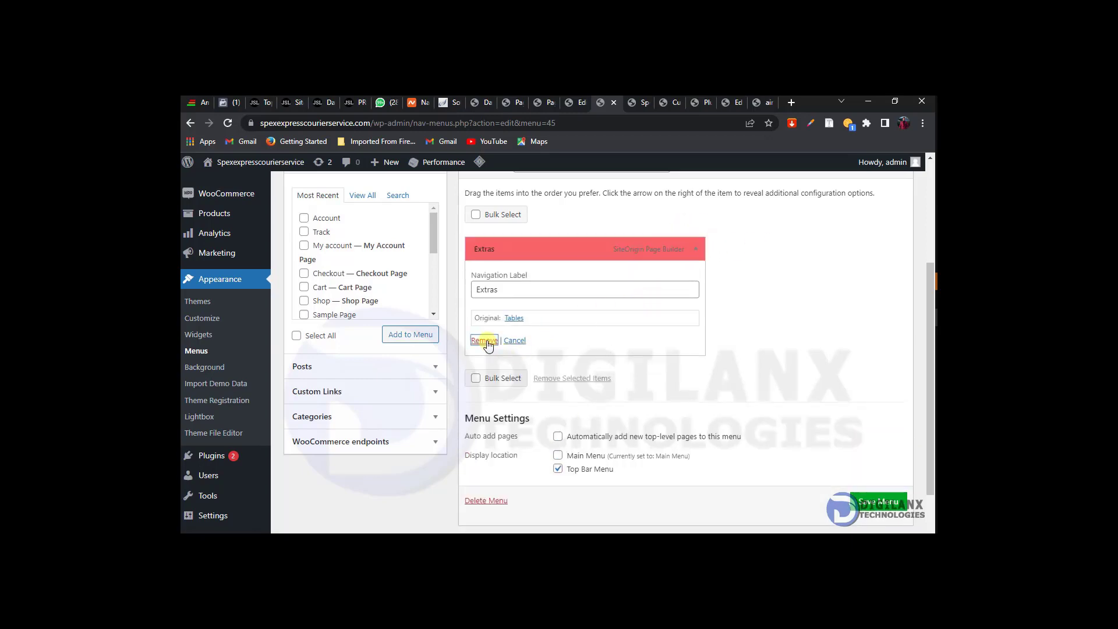
# Step: Search the available pages for "home" and add the Home front page to the Top Menu
pyautogui.click(304, 232)
pyautogui.moveTo(437, 233)
pyautogui.mouseDown()
pyautogui.moveTo(434, 297)
pyautogui.moveTo(433, 221)
pyautogui.mouseUp()
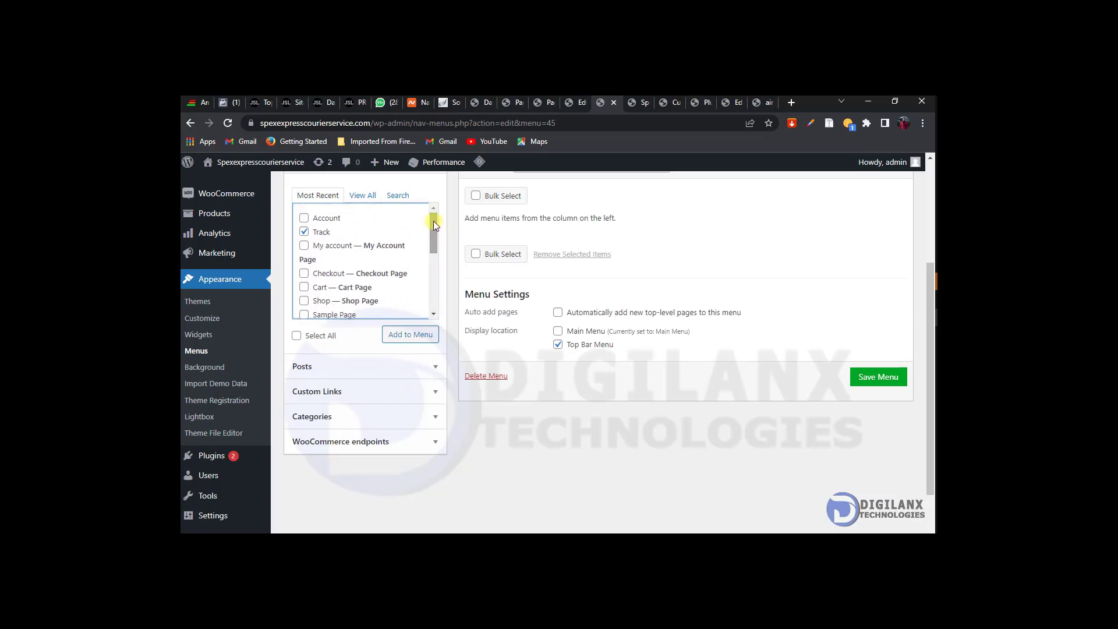
pyautogui.click(397, 193)
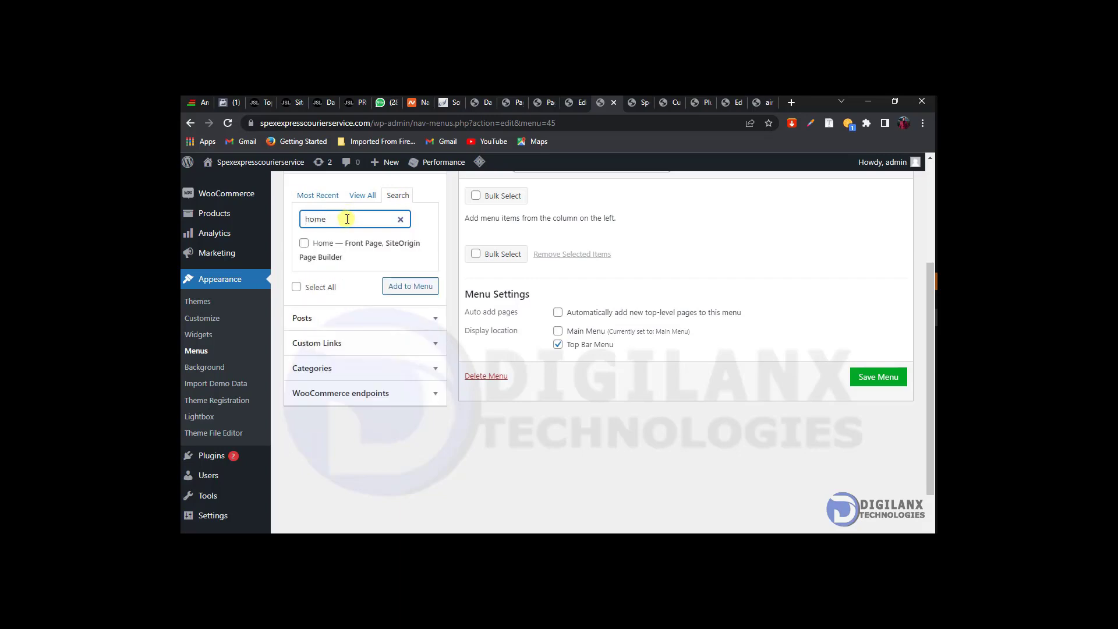
pyautogui.click(303, 243)
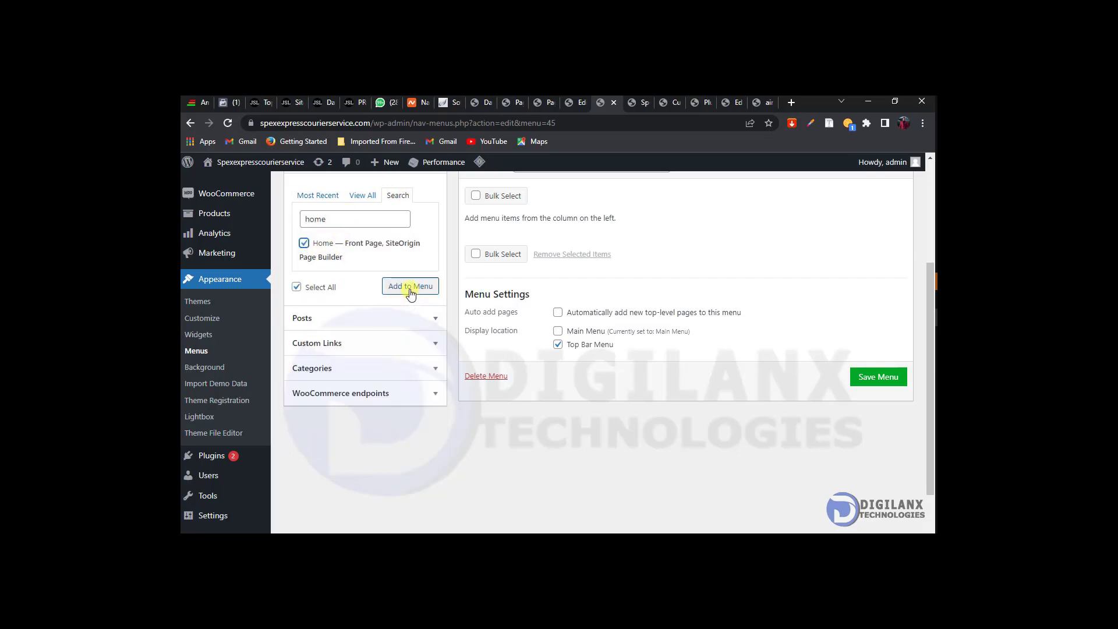
pyautogui.click(297, 287)
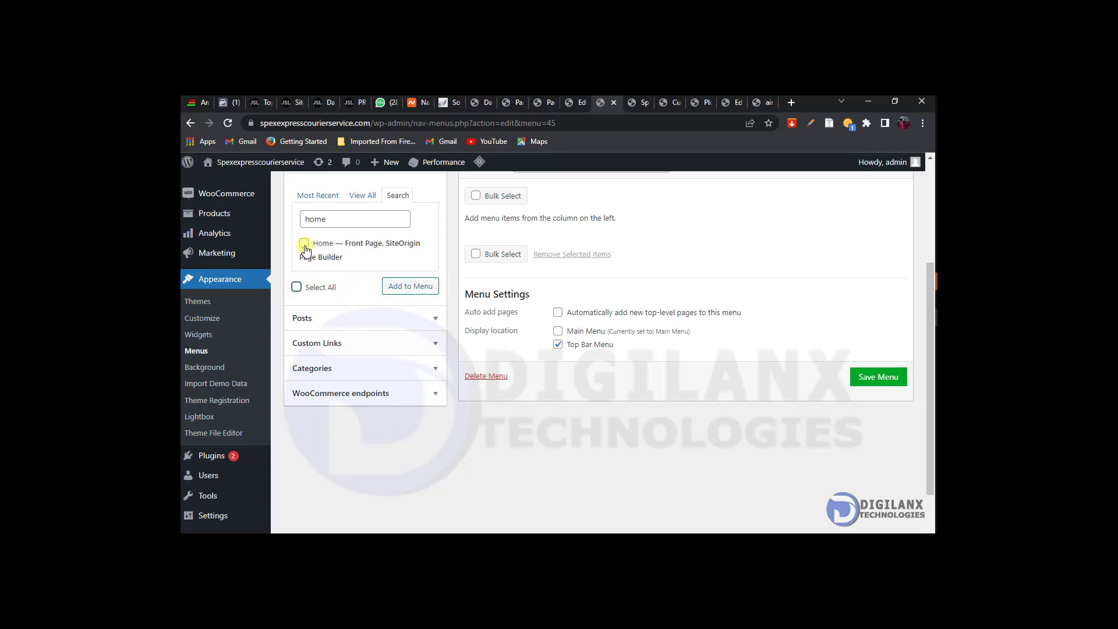
pyautogui.click(408, 286)
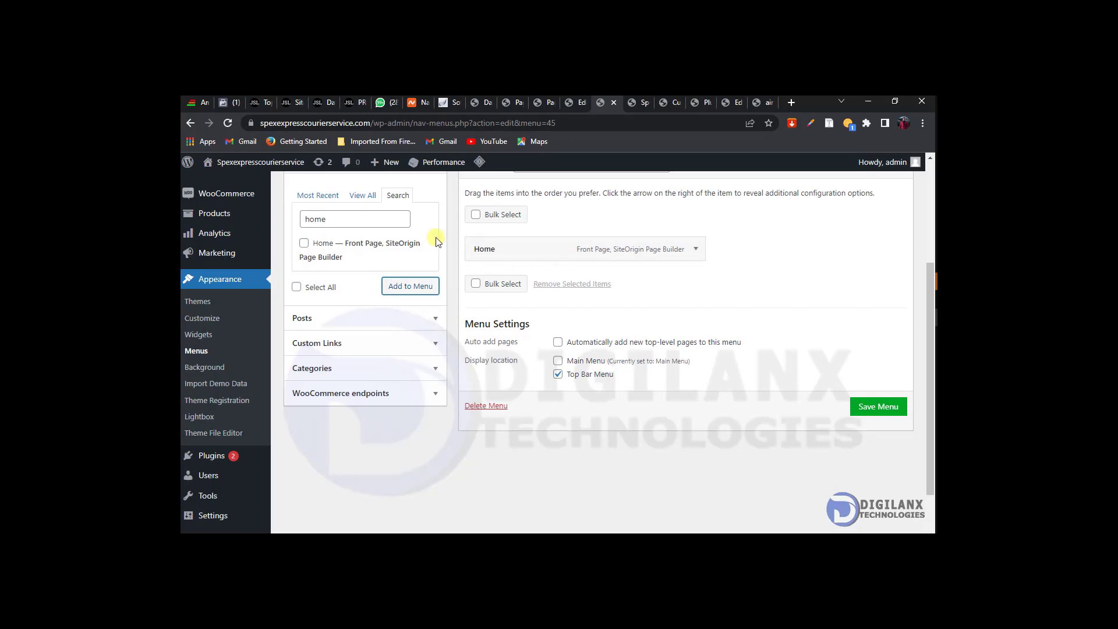
# Step: Add the Track page to the Top Menu from the most recent pages
pyautogui.click(361, 196)
pyautogui.click(317, 196)
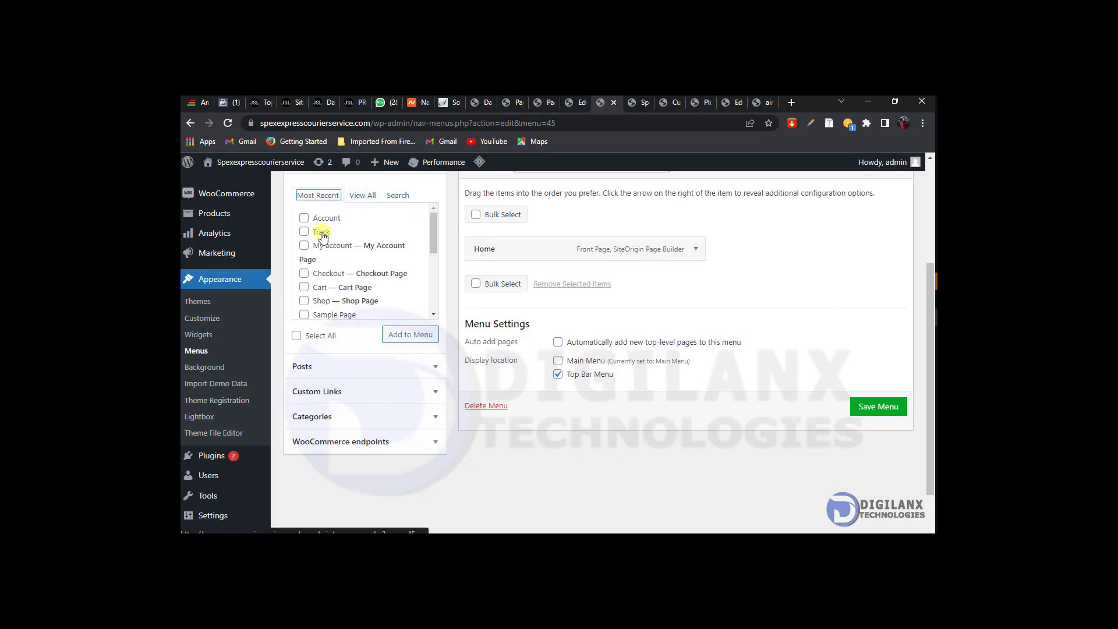
pyautogui.click(304, 232)
pyautogui.click(407, 334)
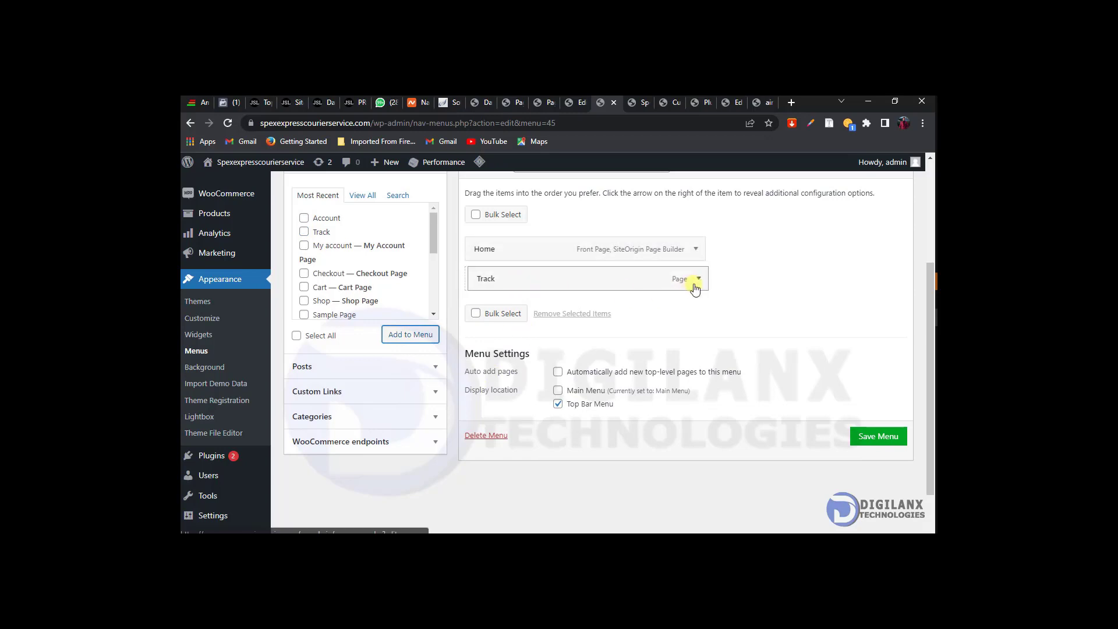
# Step: Set the Track item's navigation label to "Track Shipment" and save the Top Menu
pyautogui.click(696, 280)
pyautogui.click(573, 319)
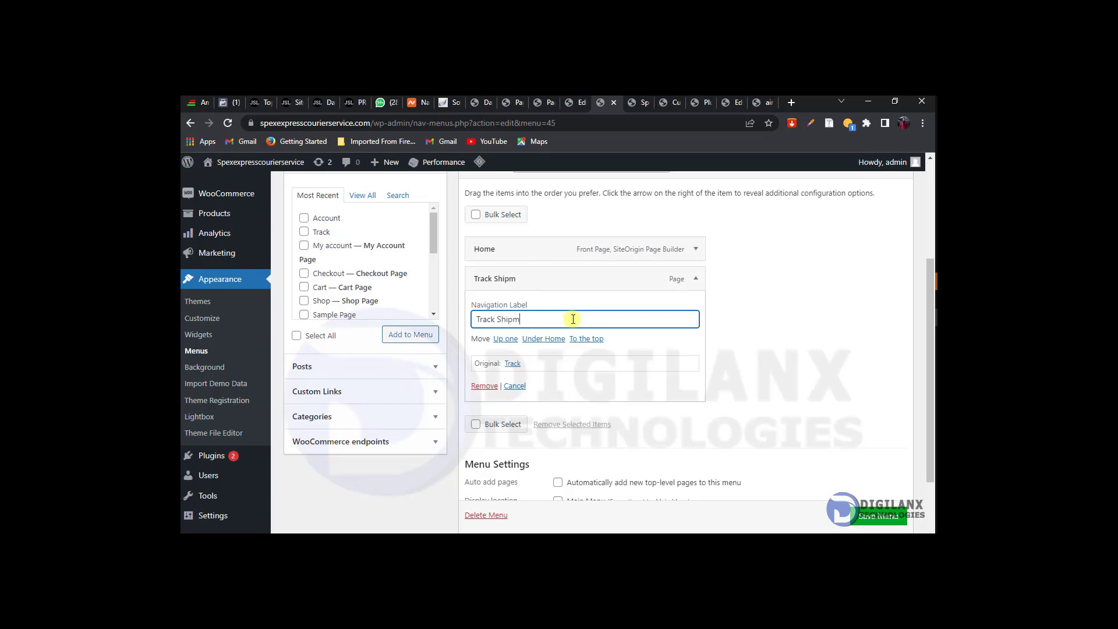
pyautogui.write('Shipment')
pyautogui.click(696, 279)
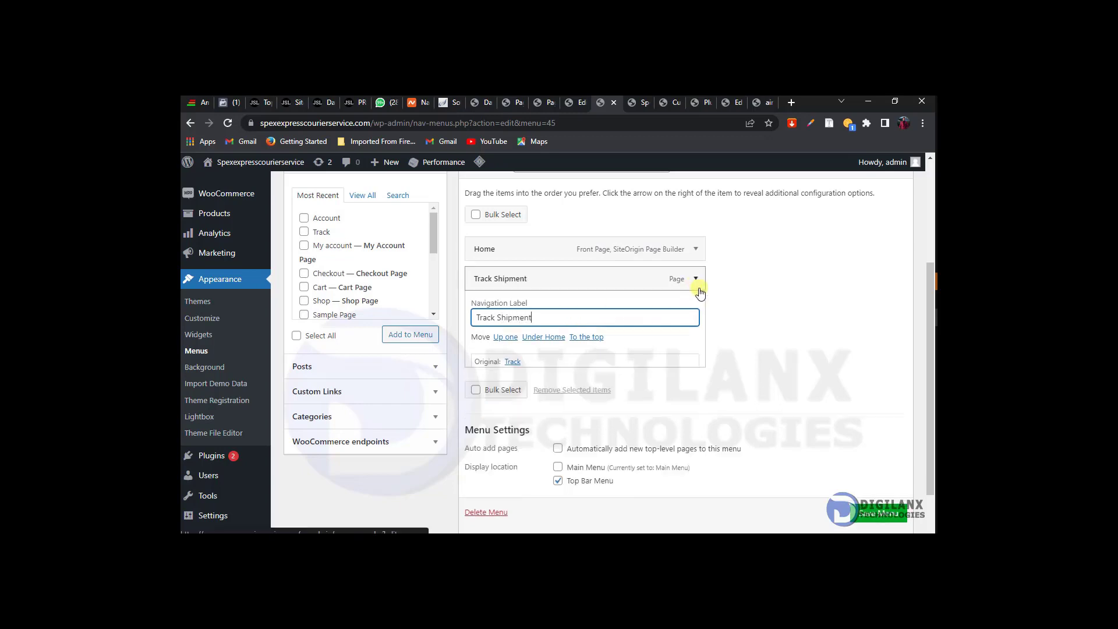
pyautogui.click(869, 438)
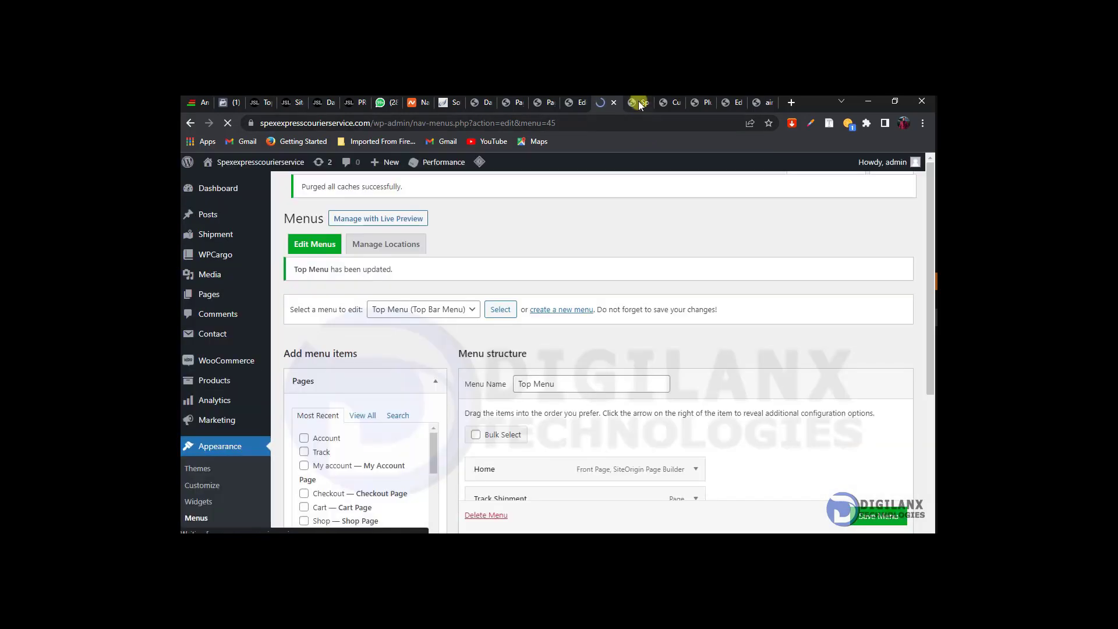
# Step: Reload the live homepage and check the top bar, main navigation and footer menus
pyautogui.click(639, 100)
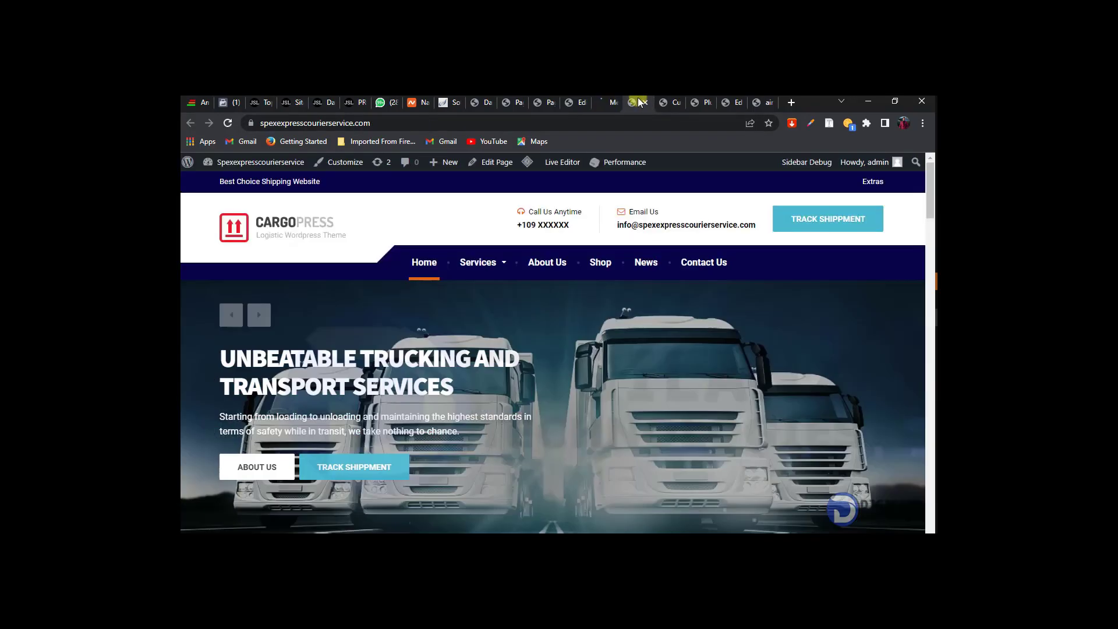
pyautogui.click(228, 123)
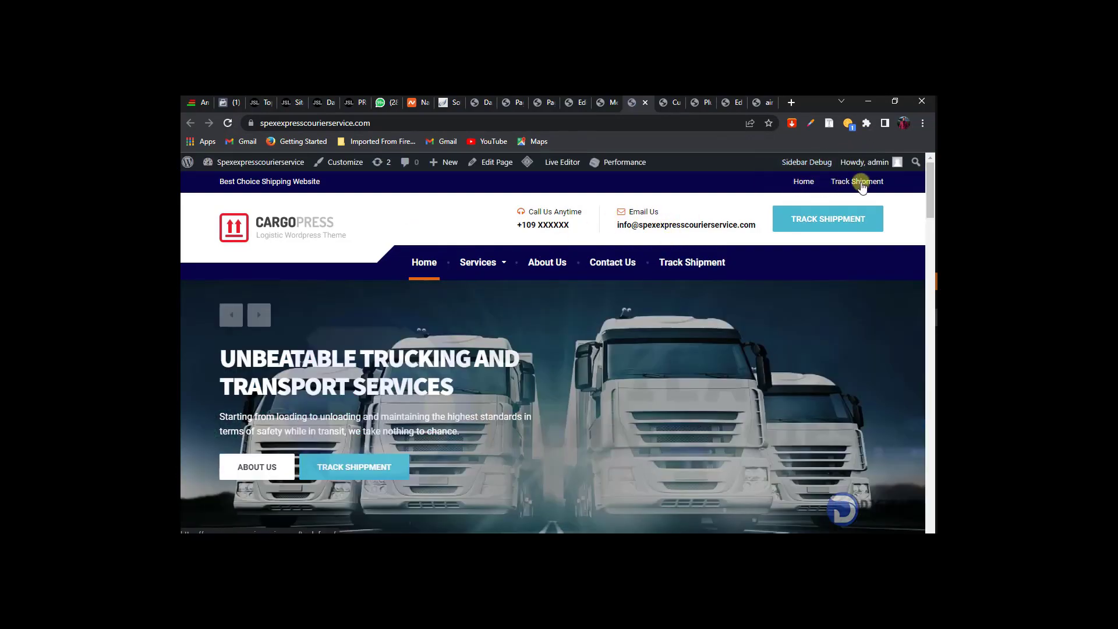
pyautogui.moveTo(927, 181); pyautogui.dragTo(901, 514)
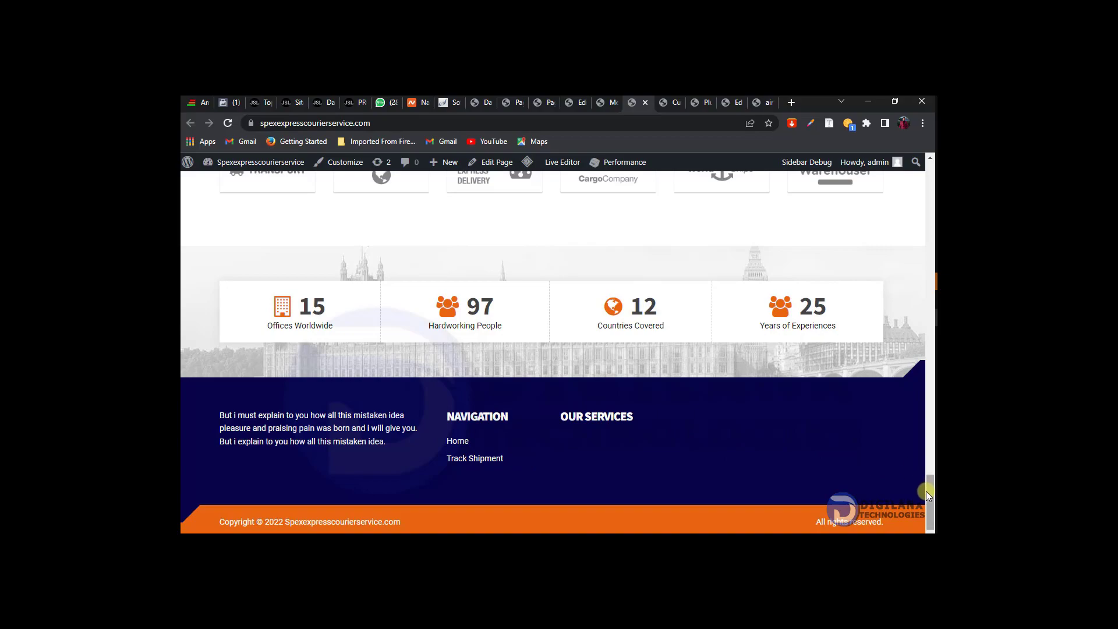
pyautogui.moveTo(926, 493); pyautogui.dragTo(928, 167)
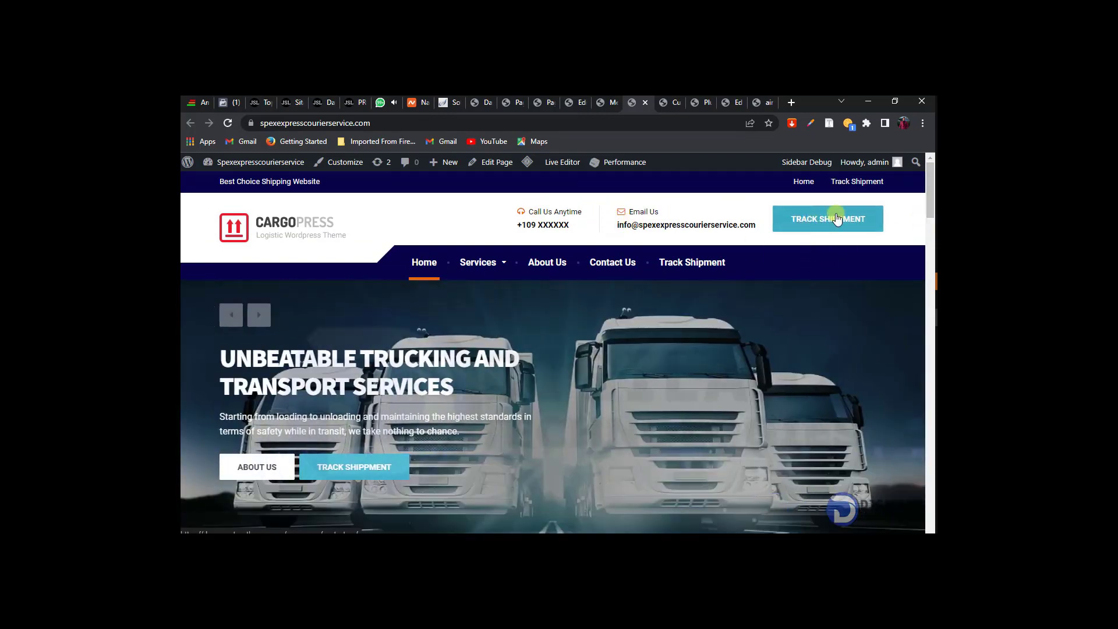
# Step: Switch to the Track page's editor, dismiss the welcome guide, and center-align the [wpcargo_trackform] shortcode
pyautogui.click(578, 102)
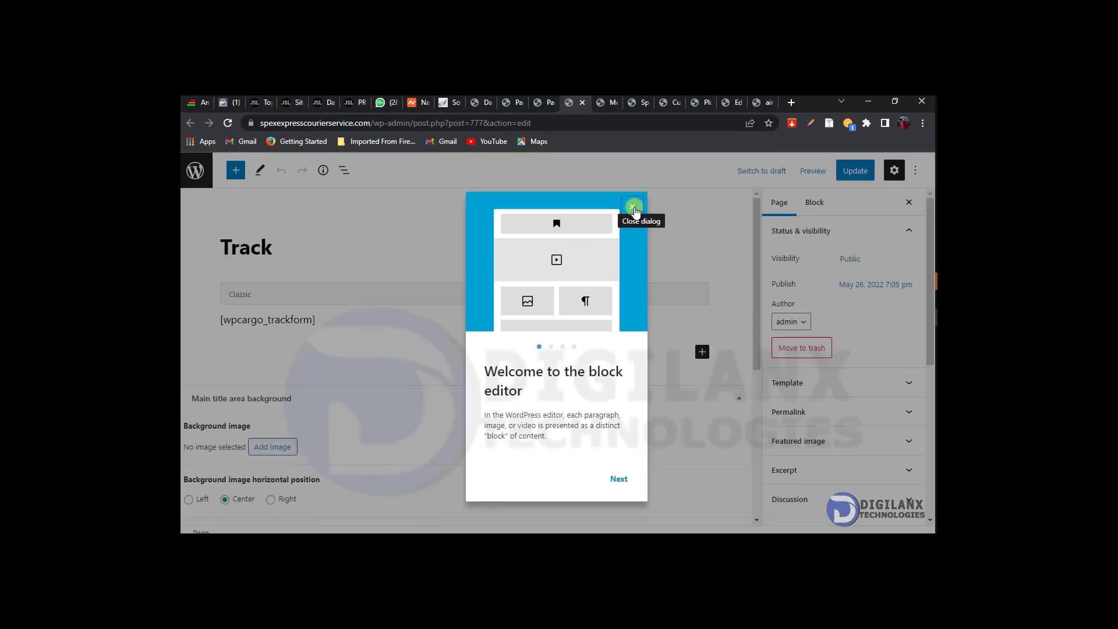
pyautogui.click(634, 207)
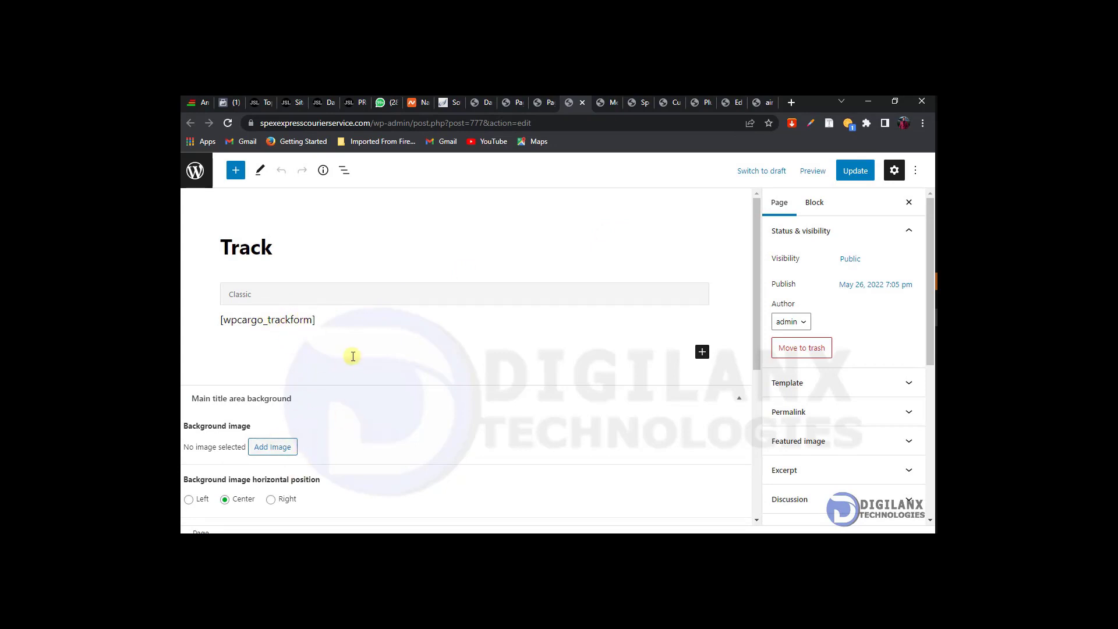
pyautogui.click(309, 319)
pyautogui.click(420, 296)
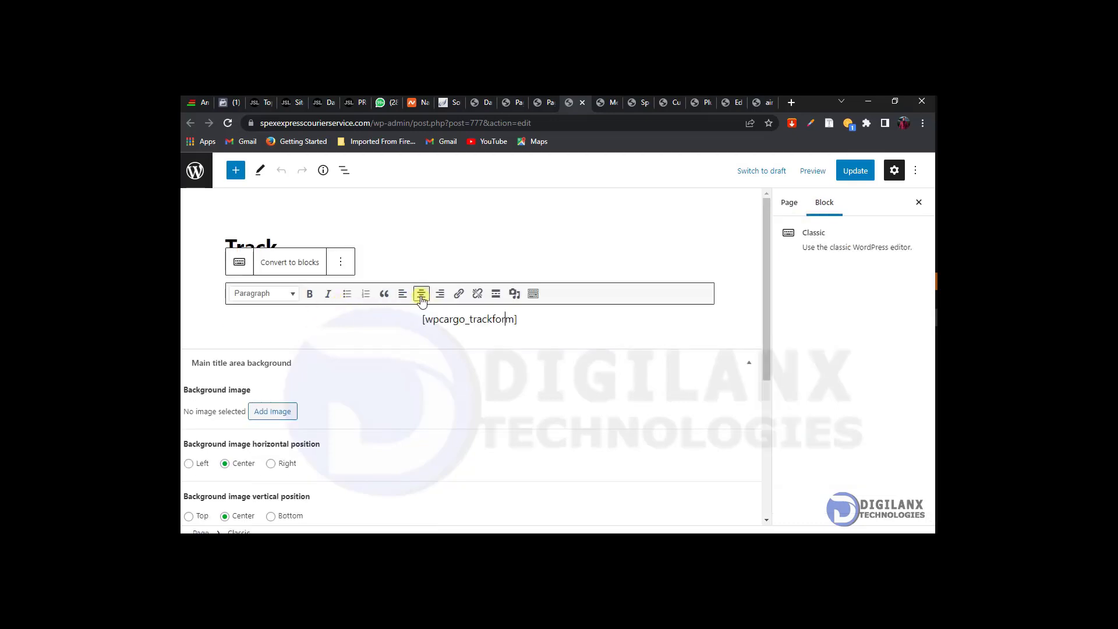
# Step: Set the Track page's sidebar position to No Sidebar and update the page
pyautogui.moveTo(767, 314); pyautogui.dragTo(746, 487)
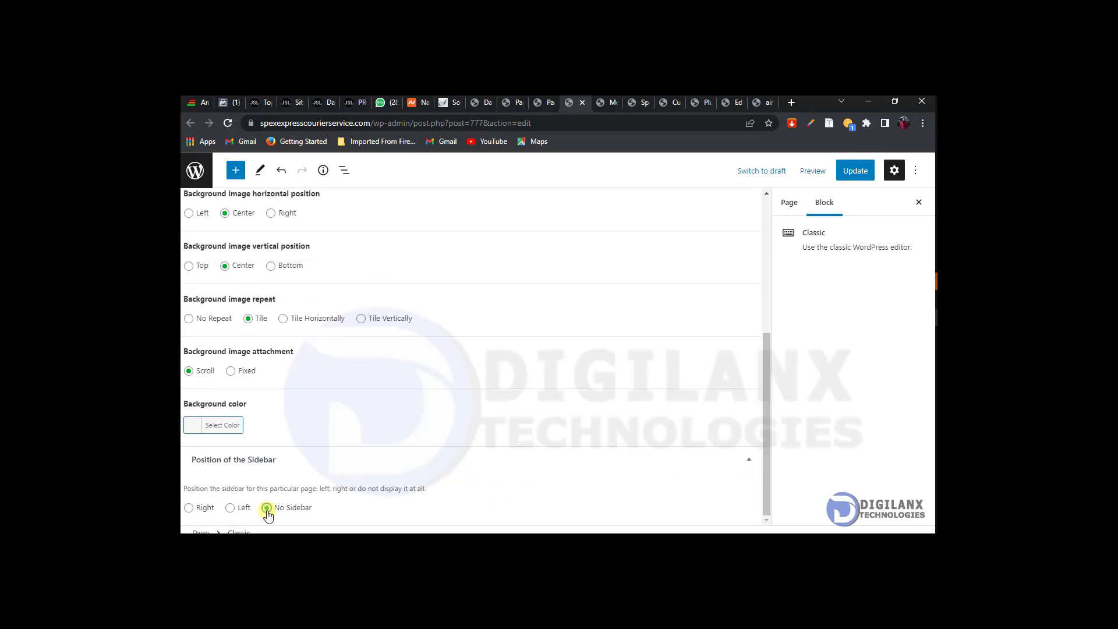
pyautogui.moveTo(761, 424); pyautogui.dragTo(759, 274)
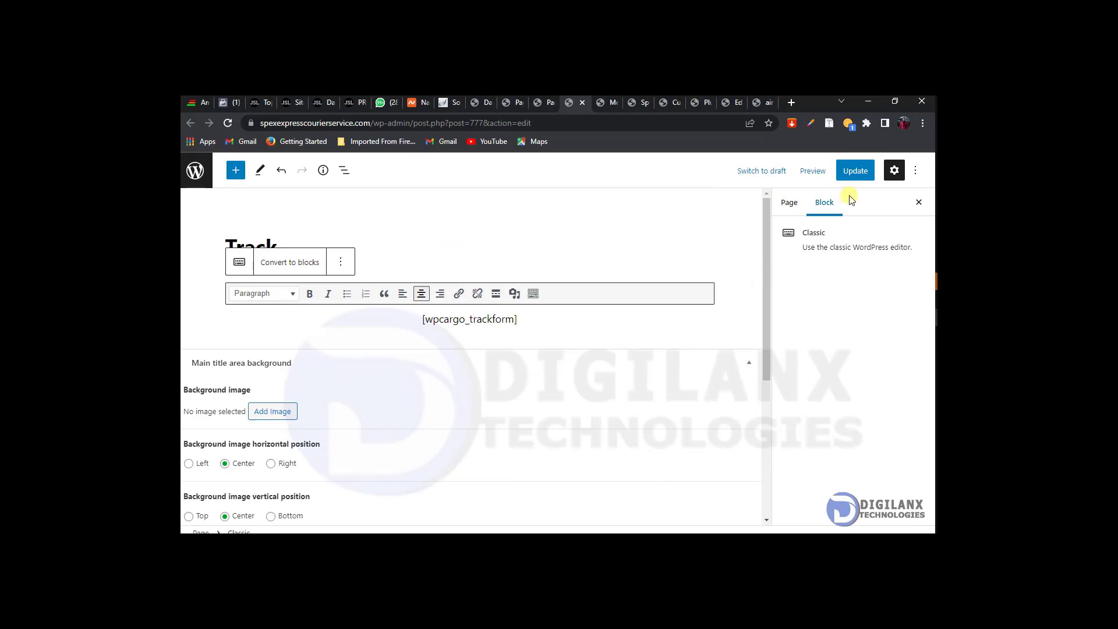
pyautogui.click(850, 173)
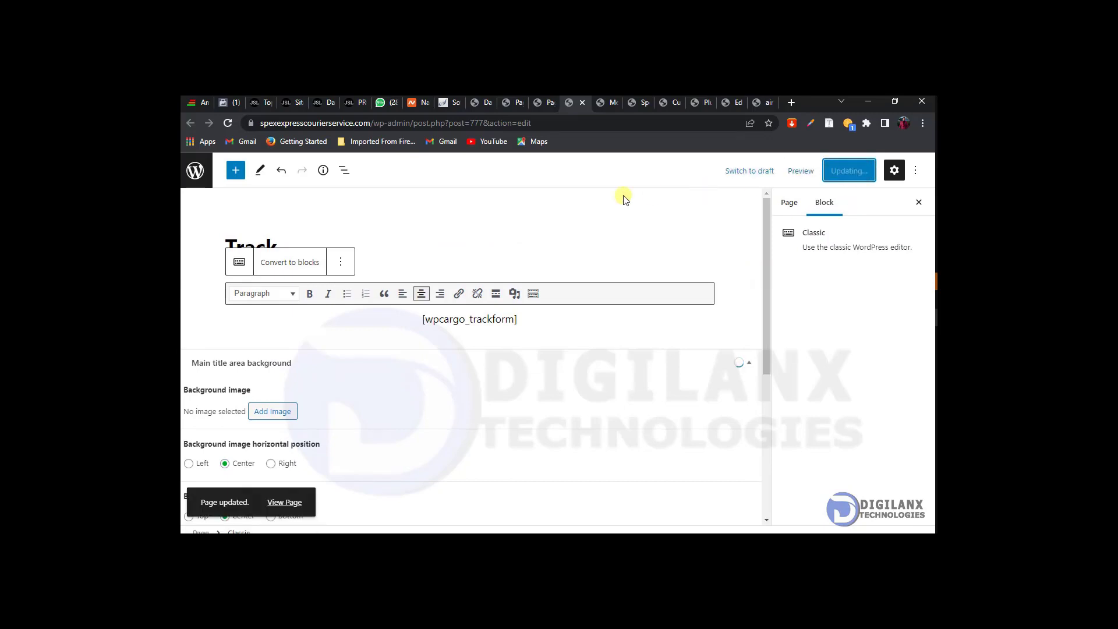
# Step: Open the main navigation's Track Shipment link in a new tab and examine the tracking form page's layout
pyautogui.click(639, 102)
pyautogui.rightClick(678, 260)
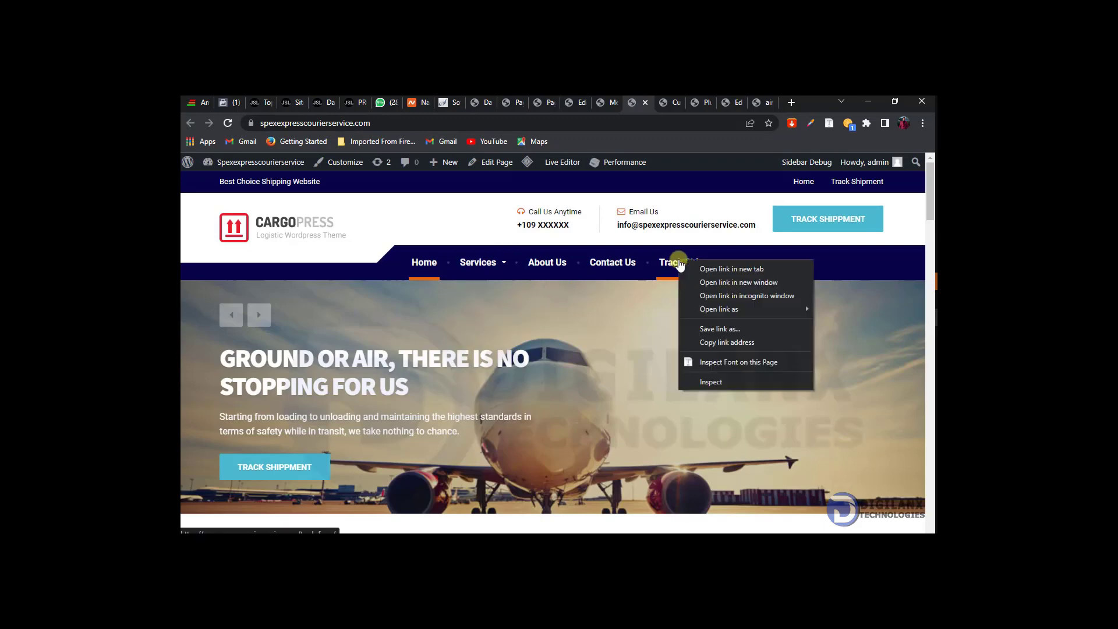
pyautogui.click(693, 268)
pyautogui.click(643, 103)
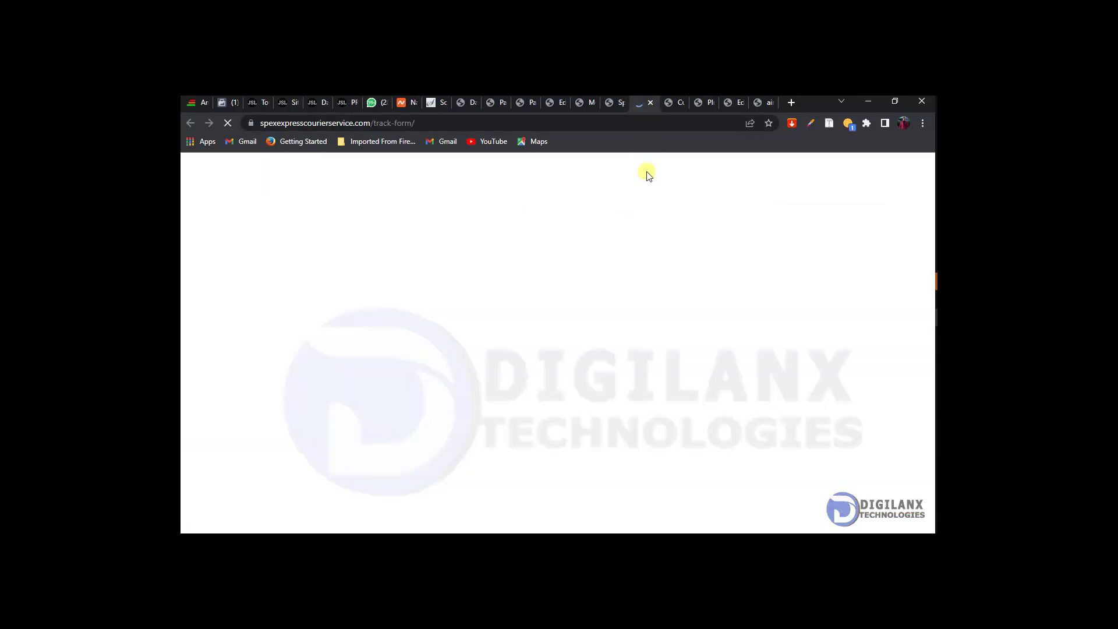
pyautogui.scroll(-2, 921, 266)
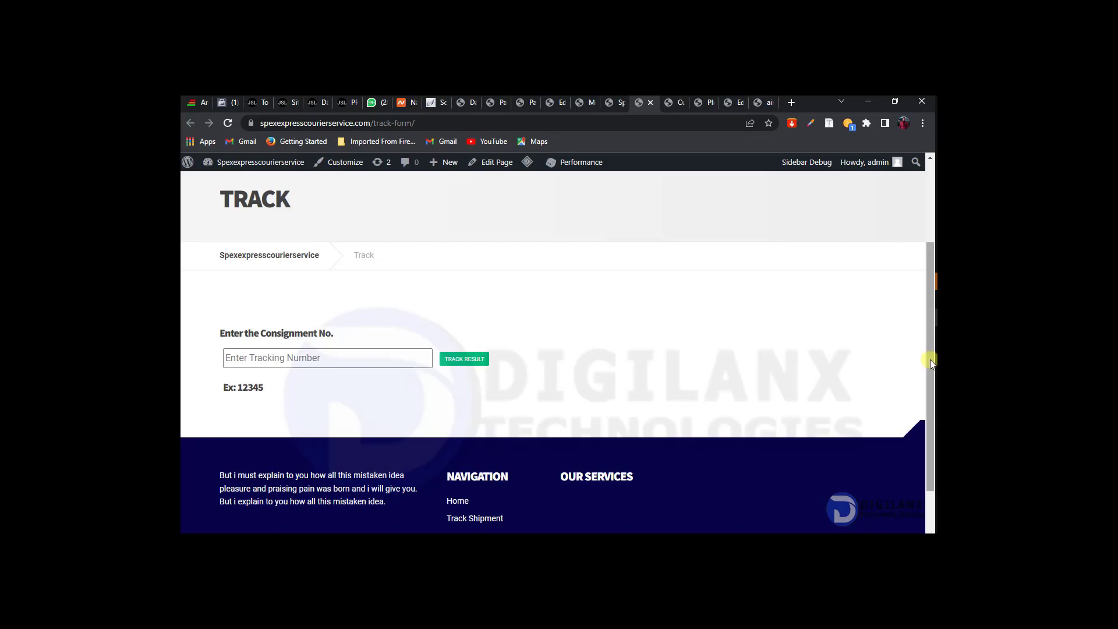
pyautogui.moveTo(931, 359); pyautogui.dragTo(924, 287)
pyautogui.scroll(1, 924, 288)
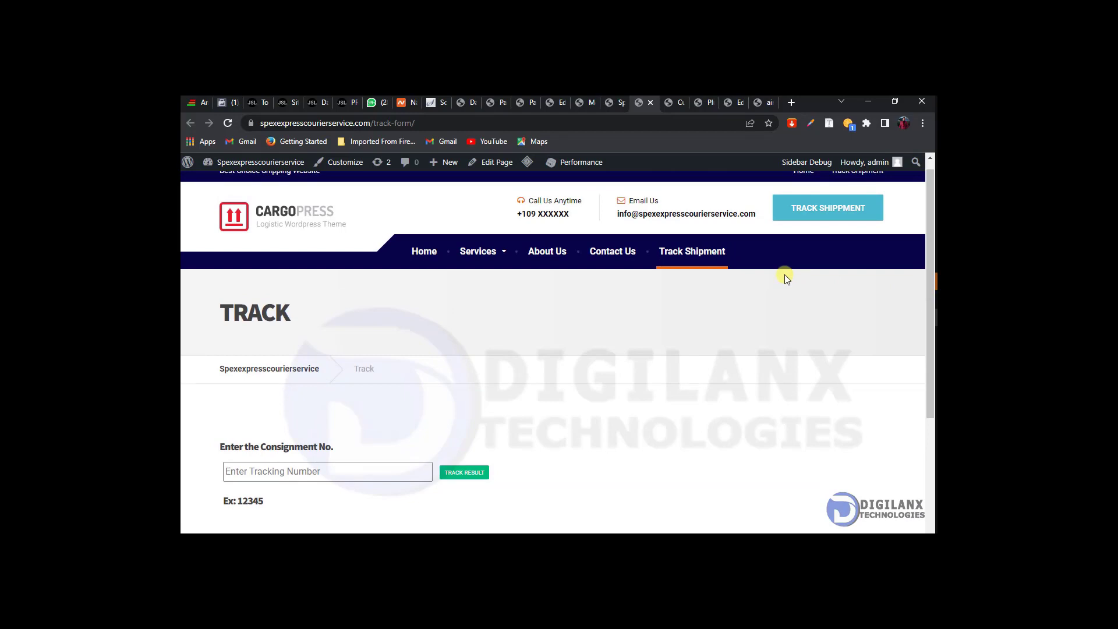
# Step: Close the finished Menus, page editor and extra Pages tabs, and return to the remaining admin Pages list
pyautogui.click(617, 100)
pyautogui.click(590, 107)
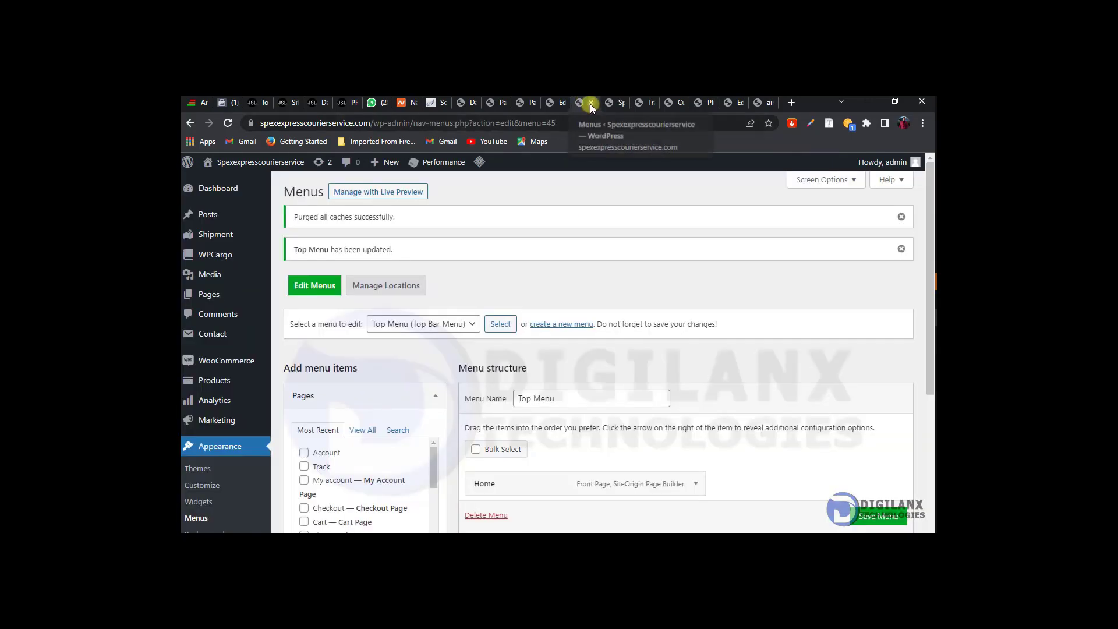
pyautogui.click(591, 104)
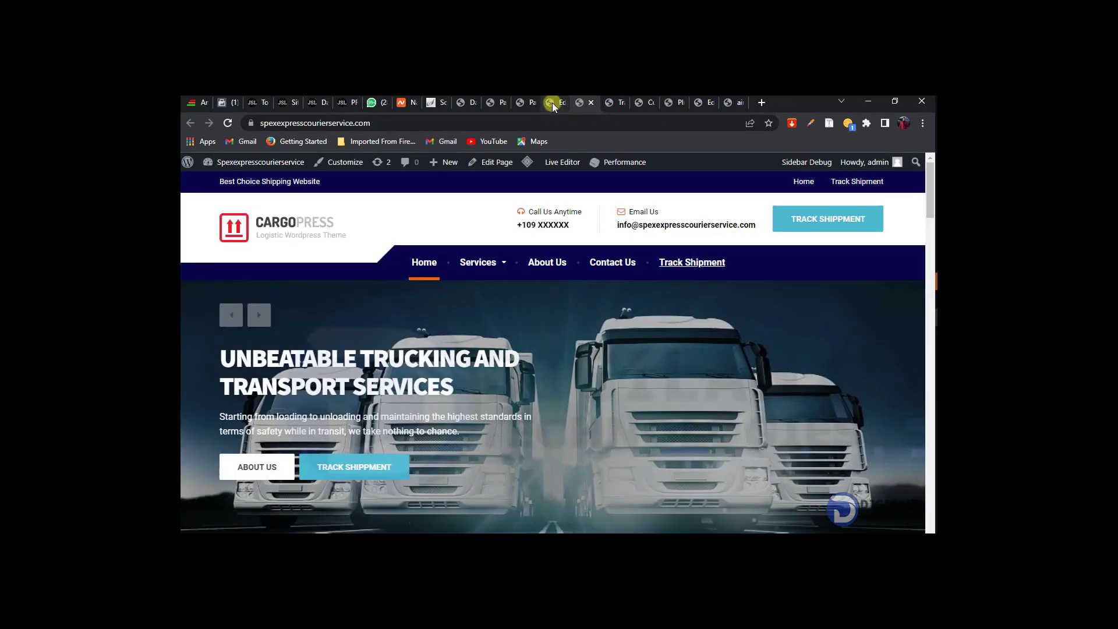
pyautogui.click(552, 102)
pyautogui.click(561, 102)
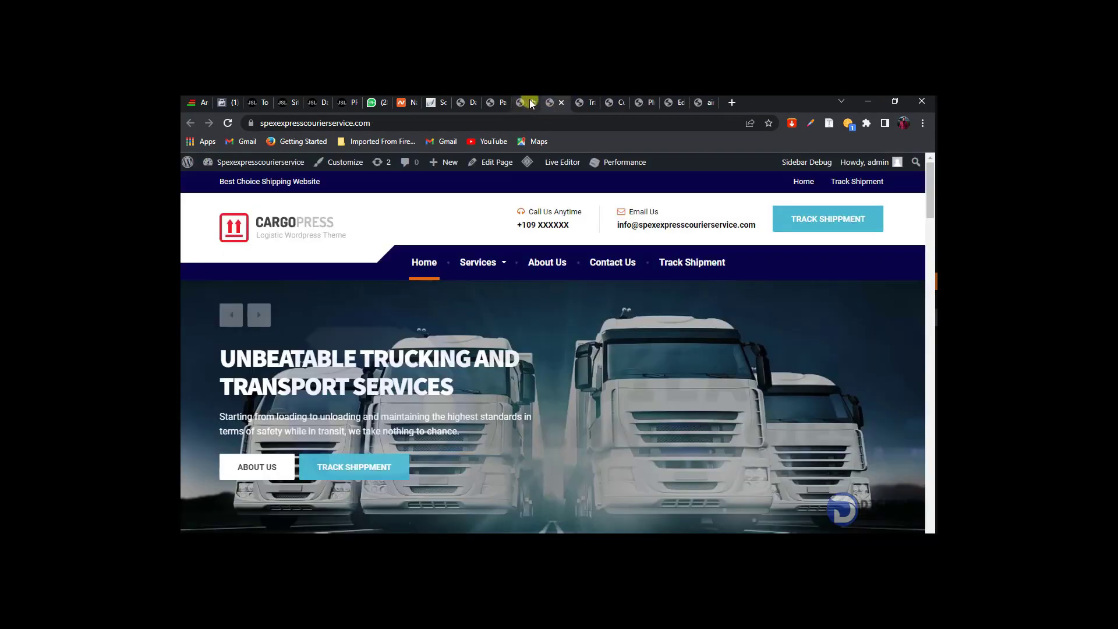
pyautogui.click(530, 103)
pyautogui.click(534, 103)
pyautogui.click(497, 100)
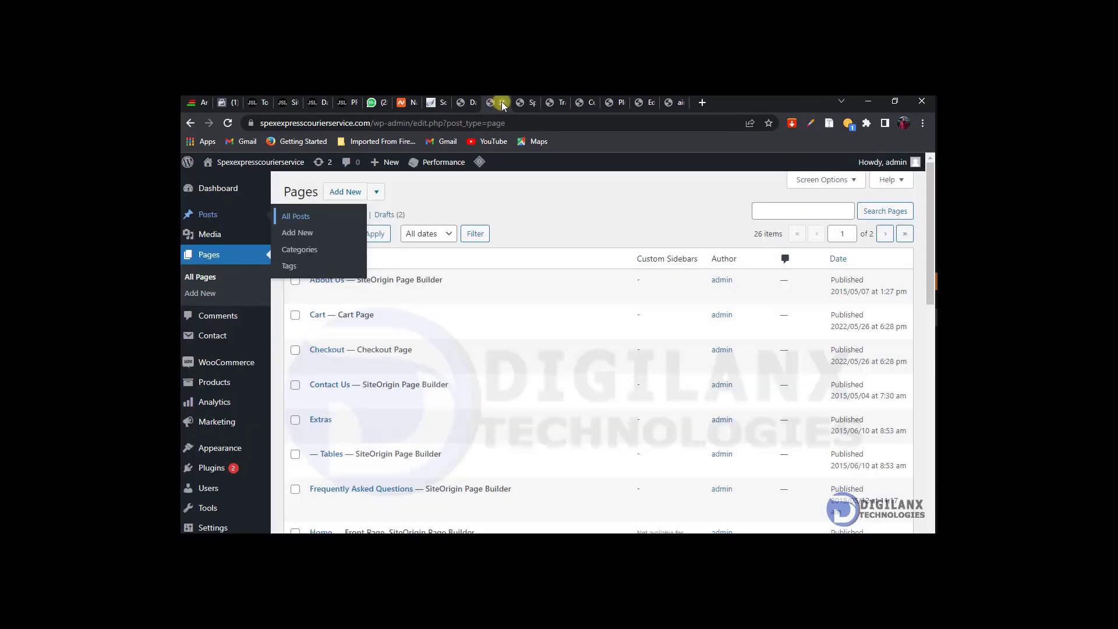
pyautogui.click(526, 102)
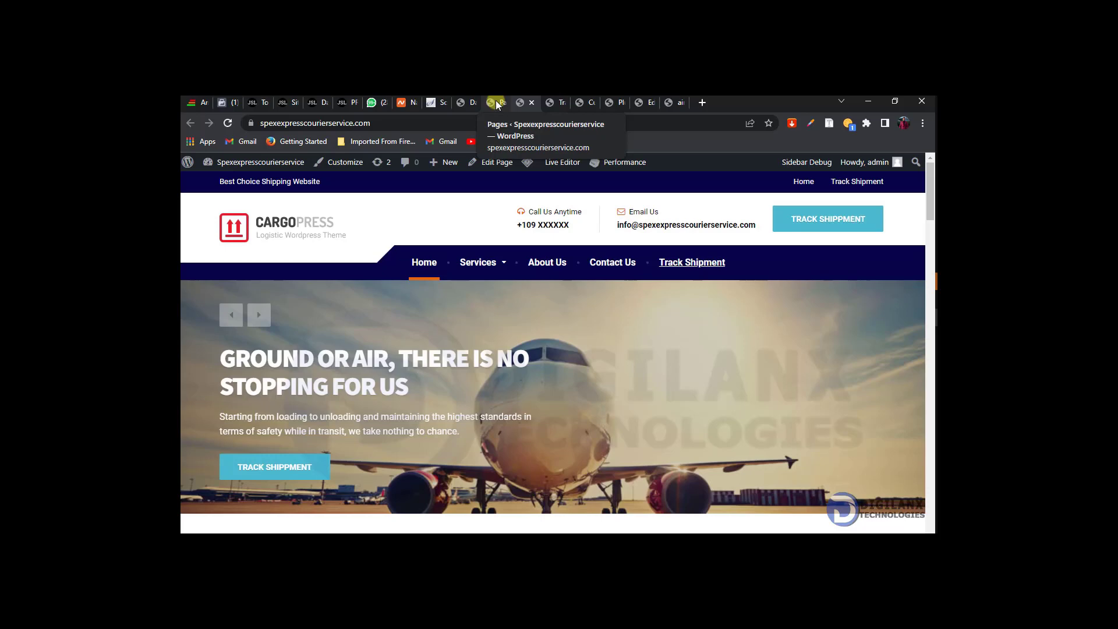
pyautogui.click(495, 101)
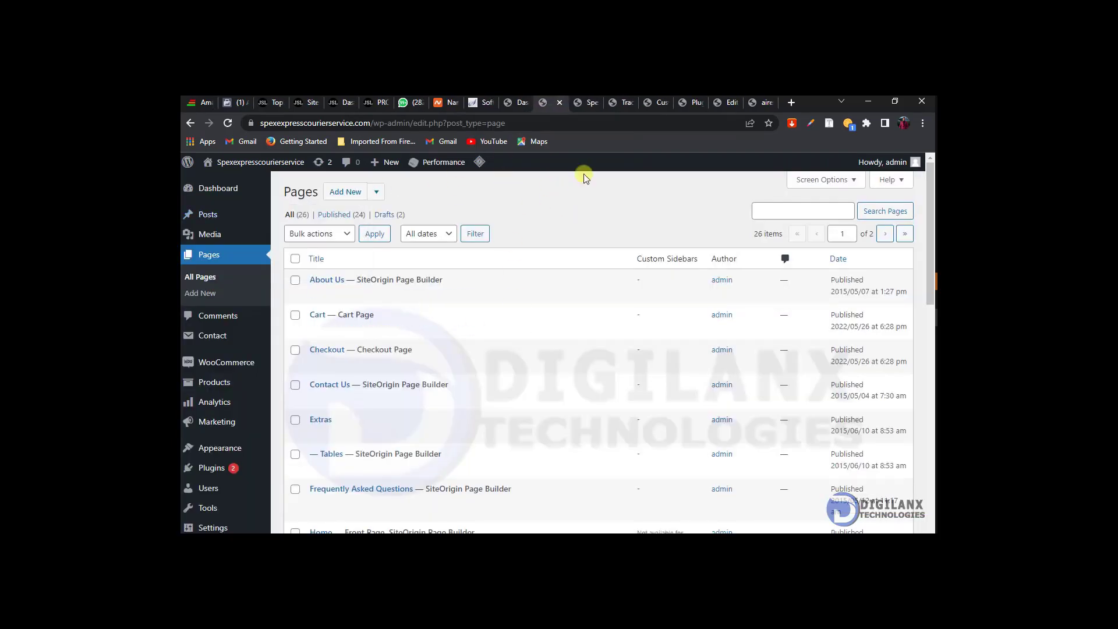
# Step: Open the Dashboard and hide its SiteOrigin Page Builder News and WooCommerce Setup boxes
pyautogui.click(208, 188)
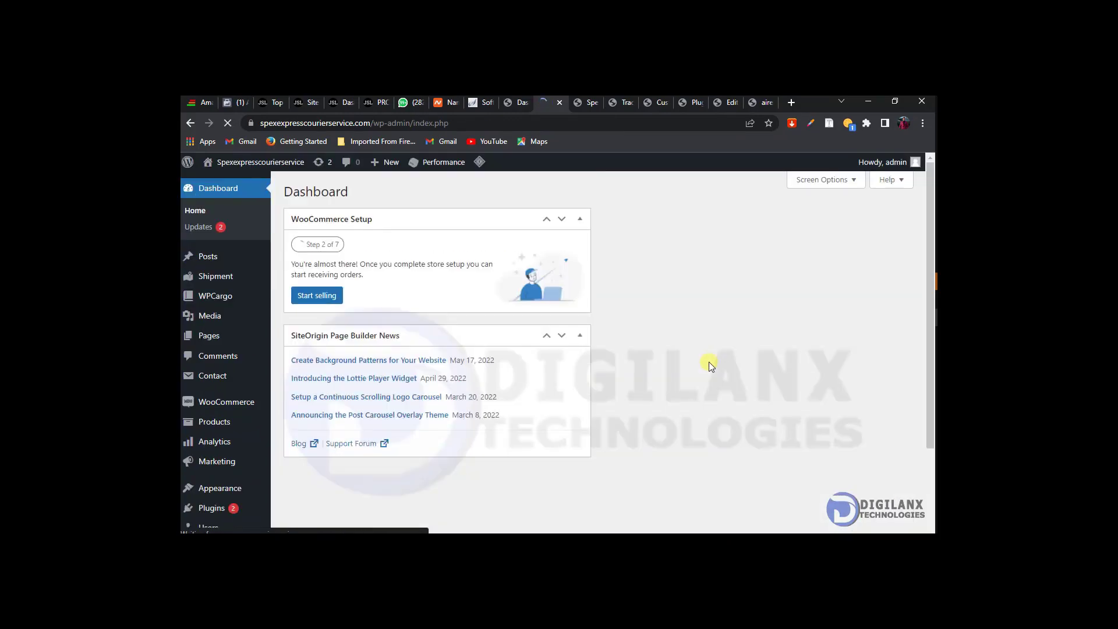
pyautogui.click(830, 180)
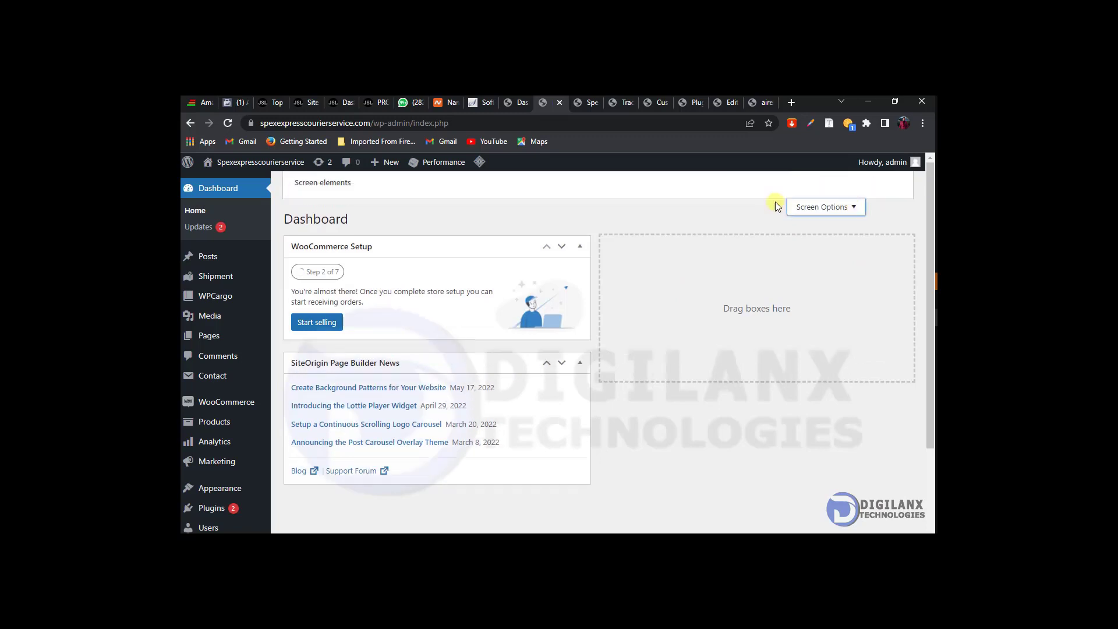
pyautogui.click(393, 242)
pyautogui.click(353, 241)
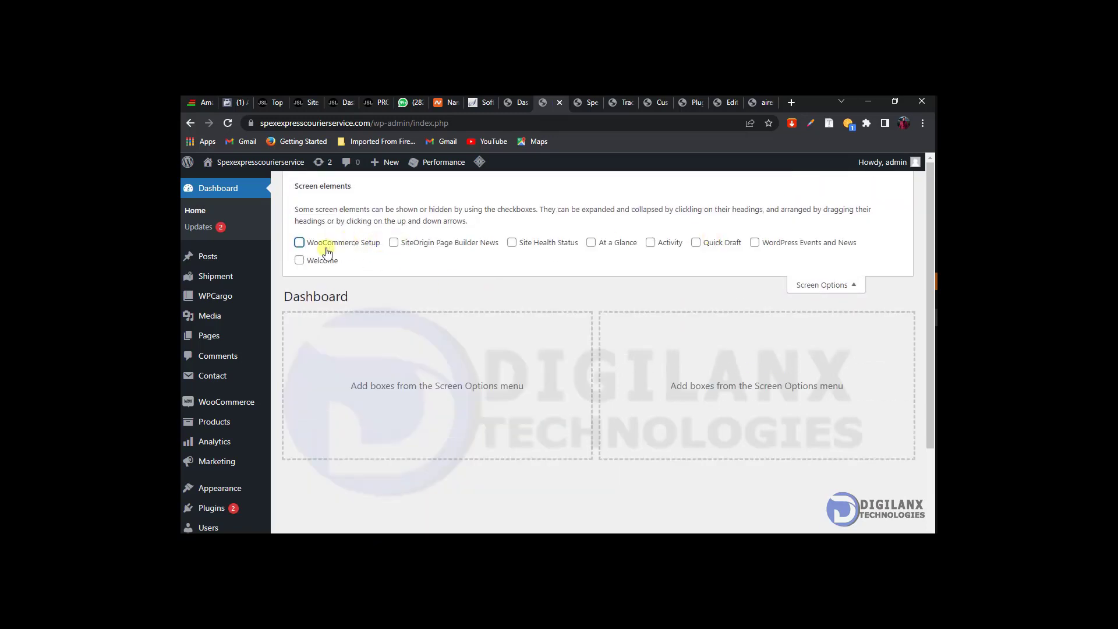
pyautogui.click(848, 285)
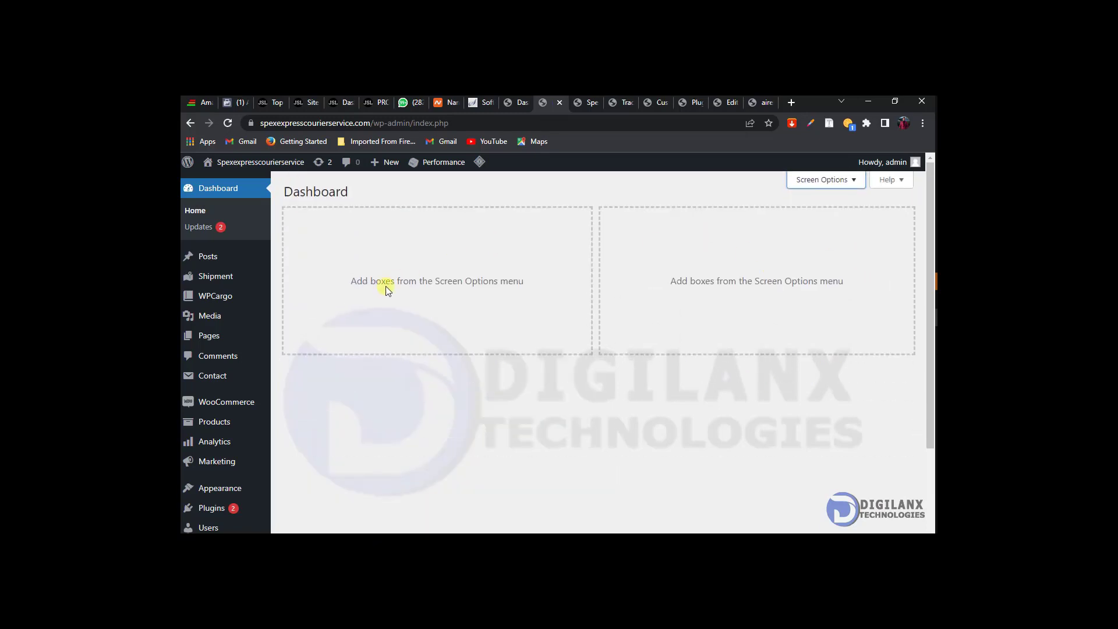
# Step: Open WPCargo's General Settings in a new tab and switch to it
pyautogui.moveTo(220, 271)
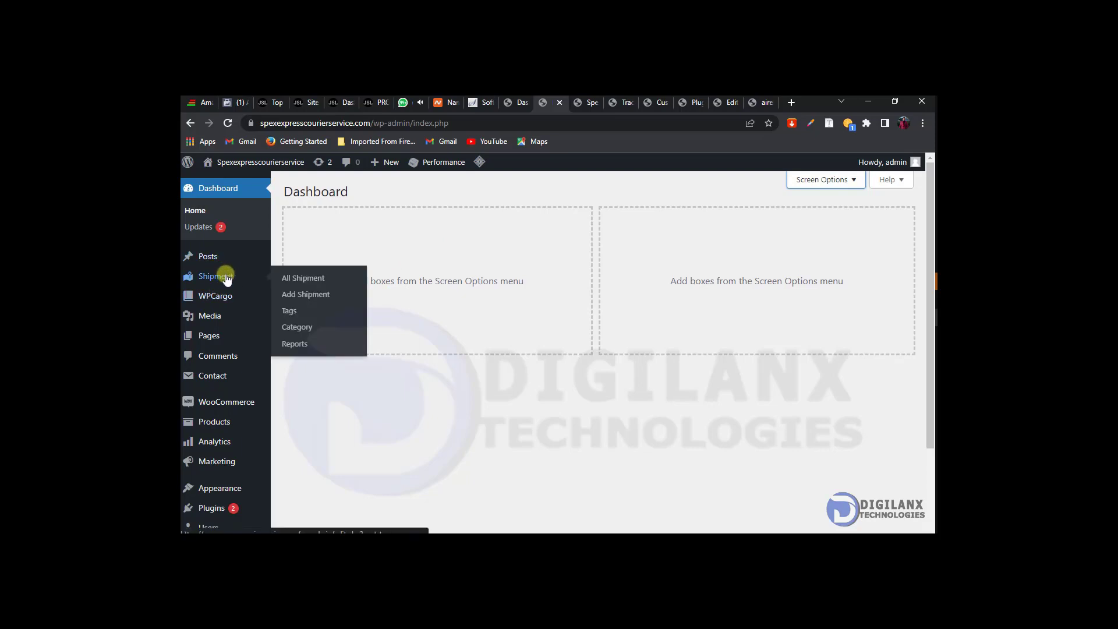
pyautogui.moveTo(222, 297)
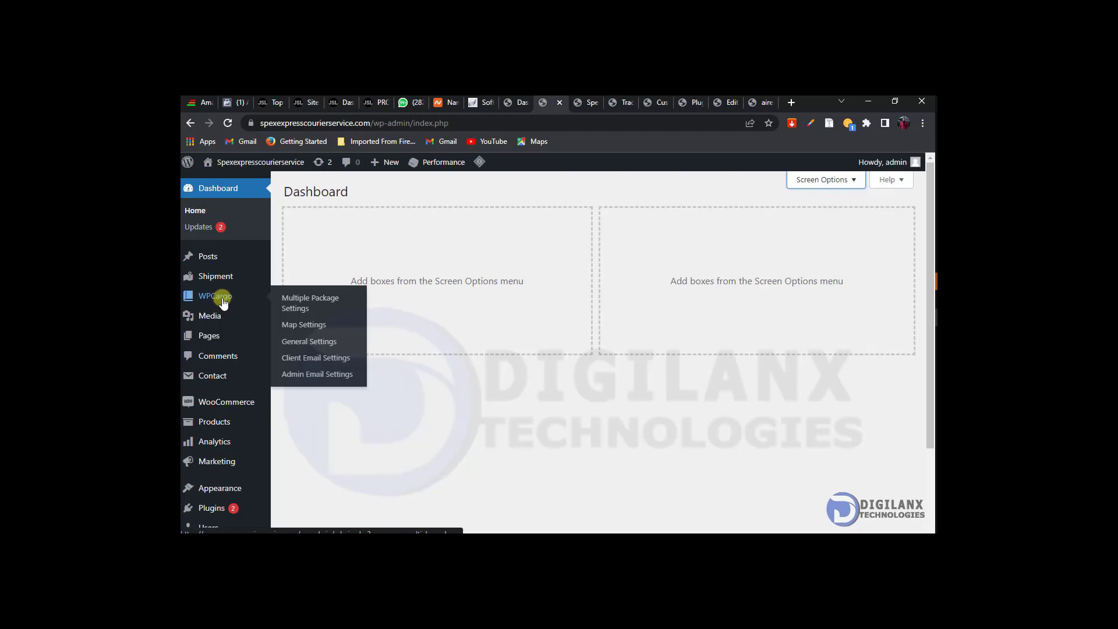
pyautogui.rightClick(301, 344)
pyautogui.click(317, 349)
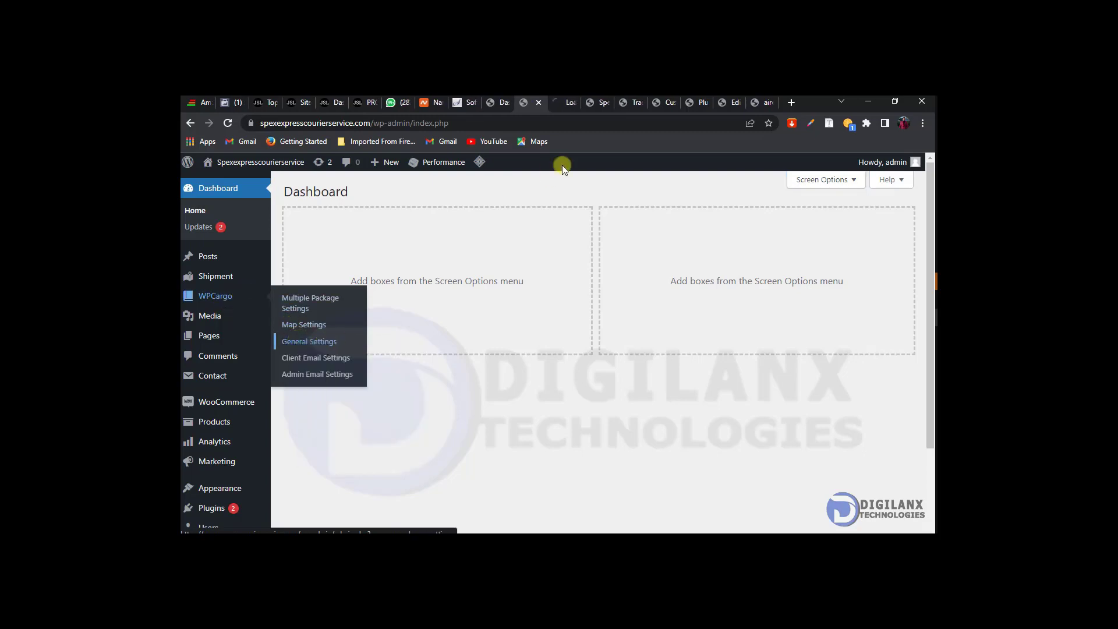
pyautogui.click(564, 104)
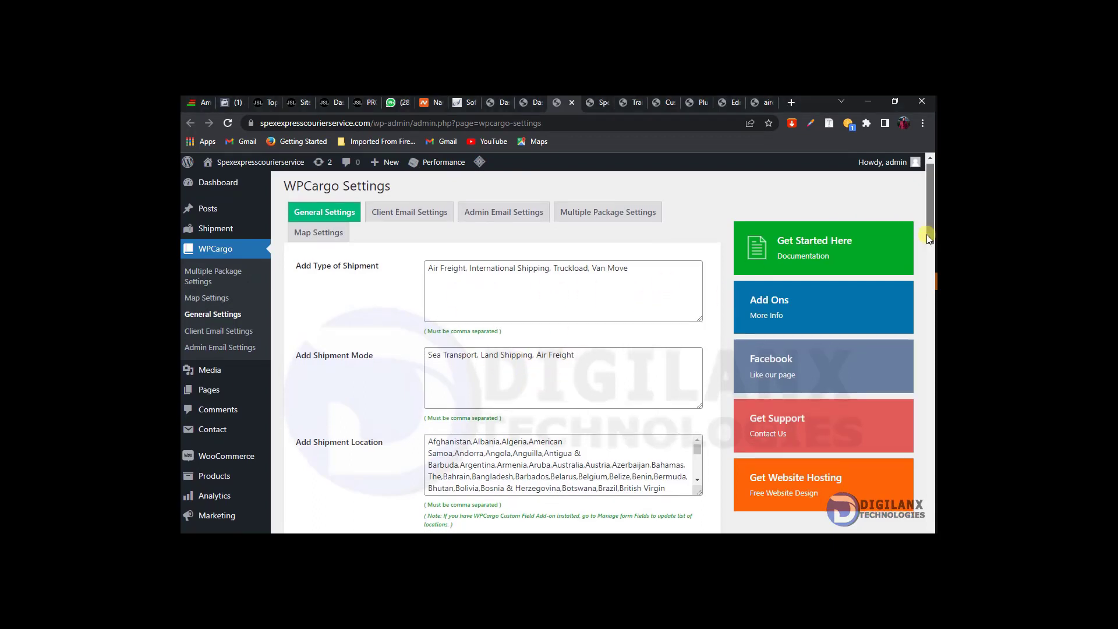
# Step: Add "SPEX COURIER," before DHL at the start of the shipment carrier list
pyautogui.moveTo(927, 236); pyautogui.dragTo(933, 272)
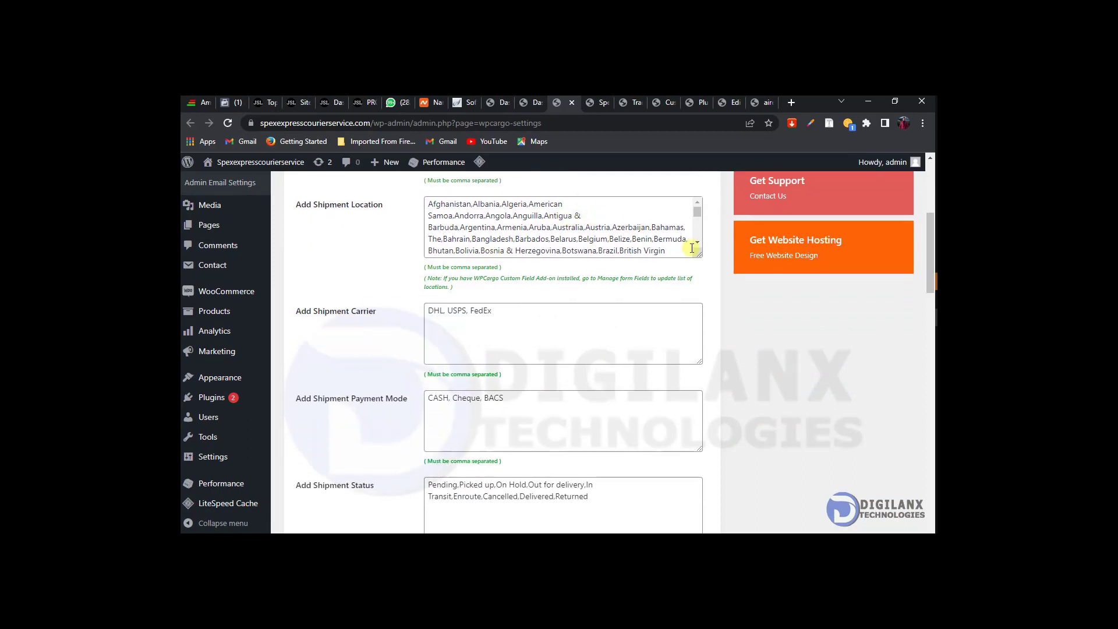
pyautogui.moveTo(928, 251); pyautogui.dragTo(928, 285)
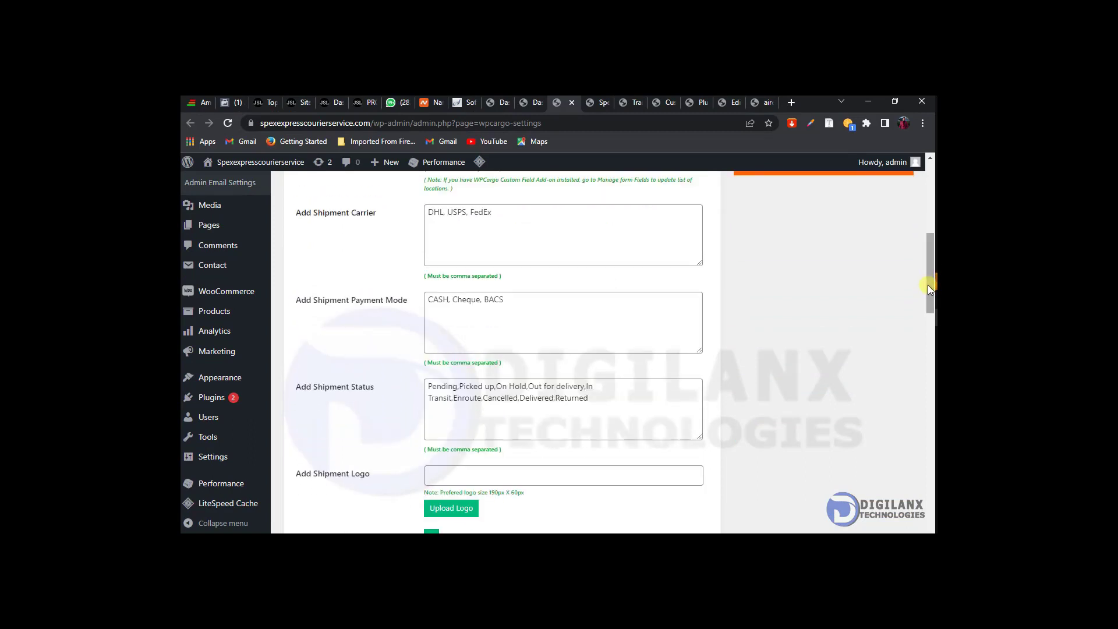
pyautogui.click(429, 212)
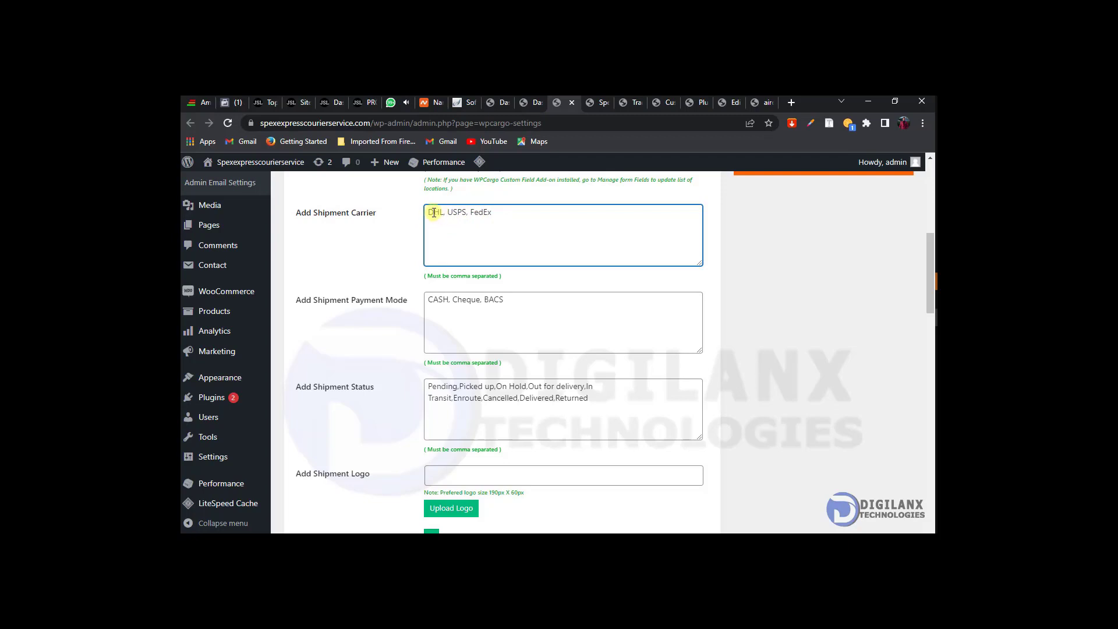
pyautogui.write('SPEX COURIER,')
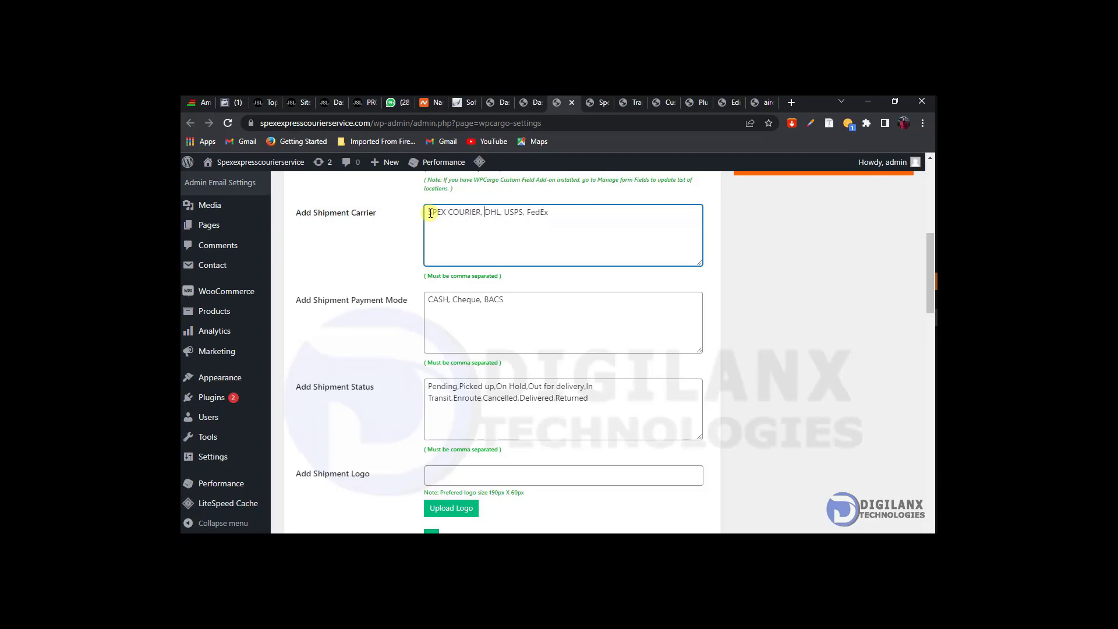
# Step: Add "Bank Payment," before CASH at the start of the shipment payment mode list
pyautogui.click(431, 302)
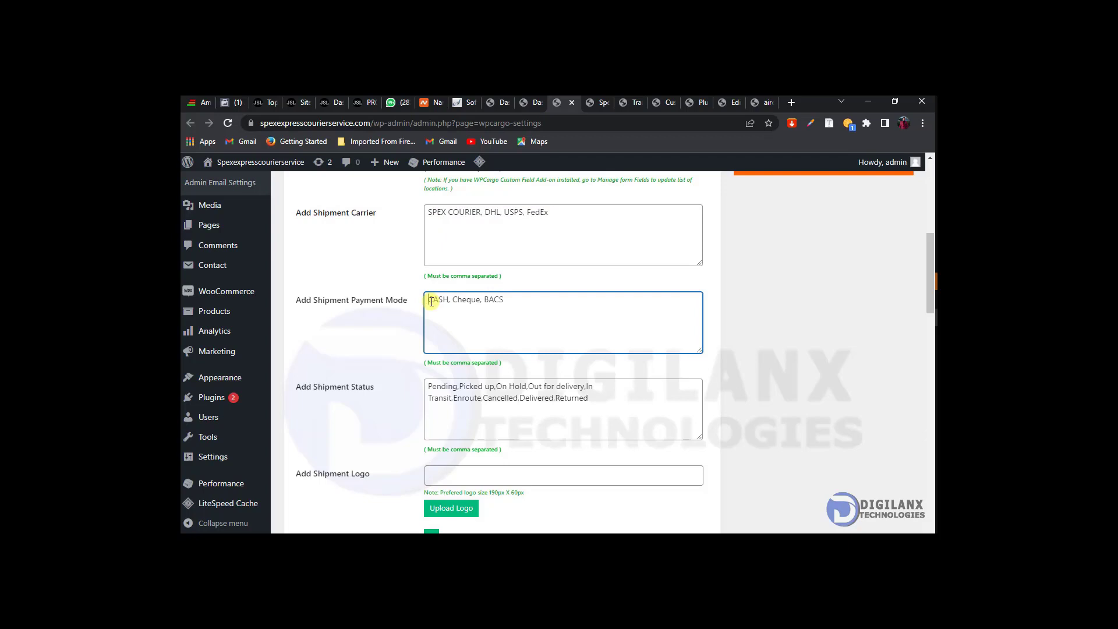
pyautogui.write('E')
pyautogui.write('ank')
pyautogui.write(' De')
pyautogui.write('posite')
pyautogui.moveTo(480, 300); pyautogui.dragTo(453, 301)
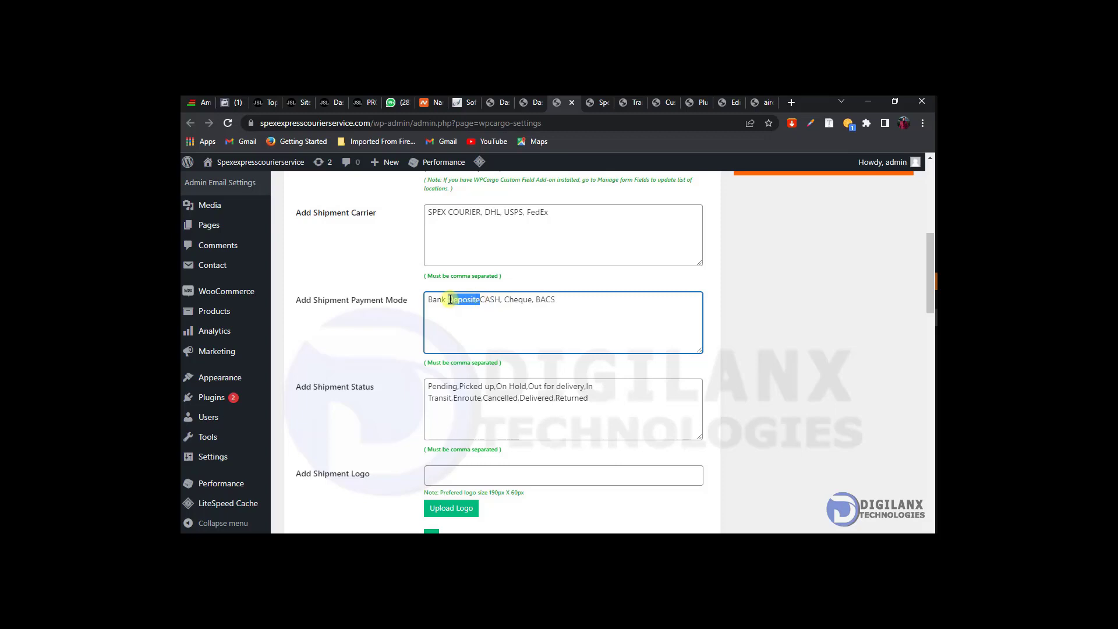
pyautogui.write('Payment,')
pyautogui.click(605, 404)
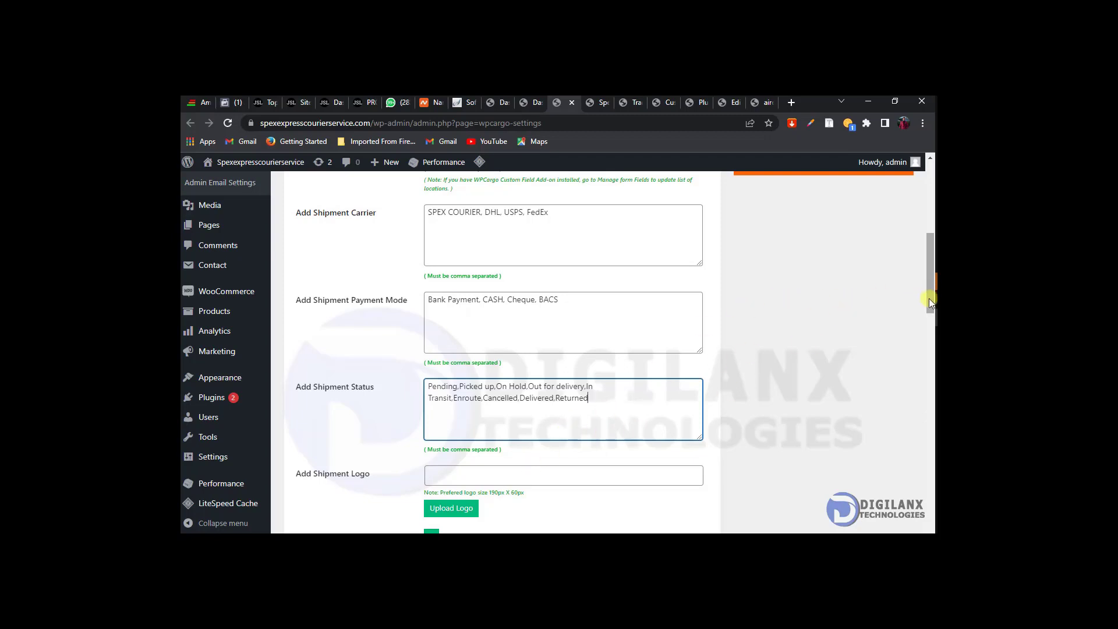
# Step: Leave the shipment logo empty and choose Track as the page in Track Page Settings
pyautogui.moveTo(931, 298); pyautogui.dragTo(929, 332)
pyautogui.click(462, 308)
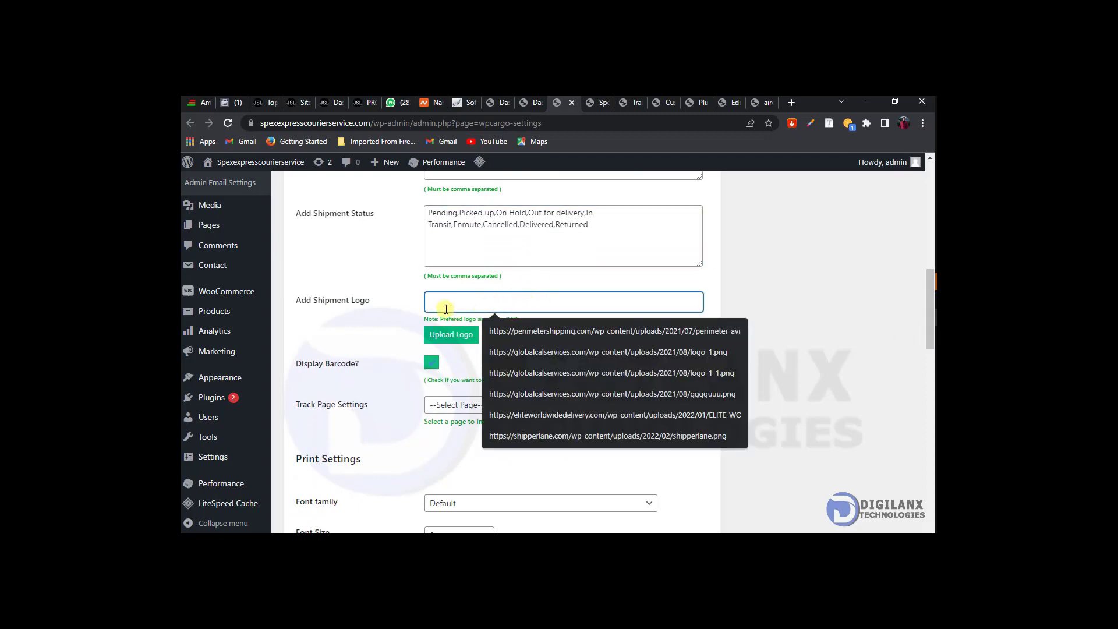
pyautogui.click(824, 302)
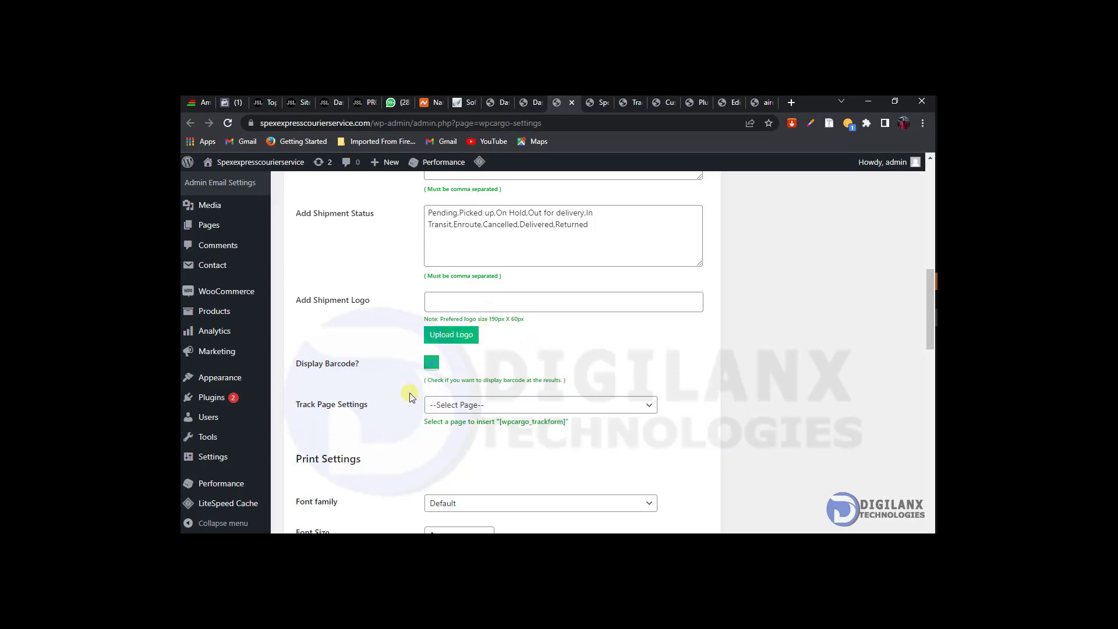
pyautogui.click(526, 406)
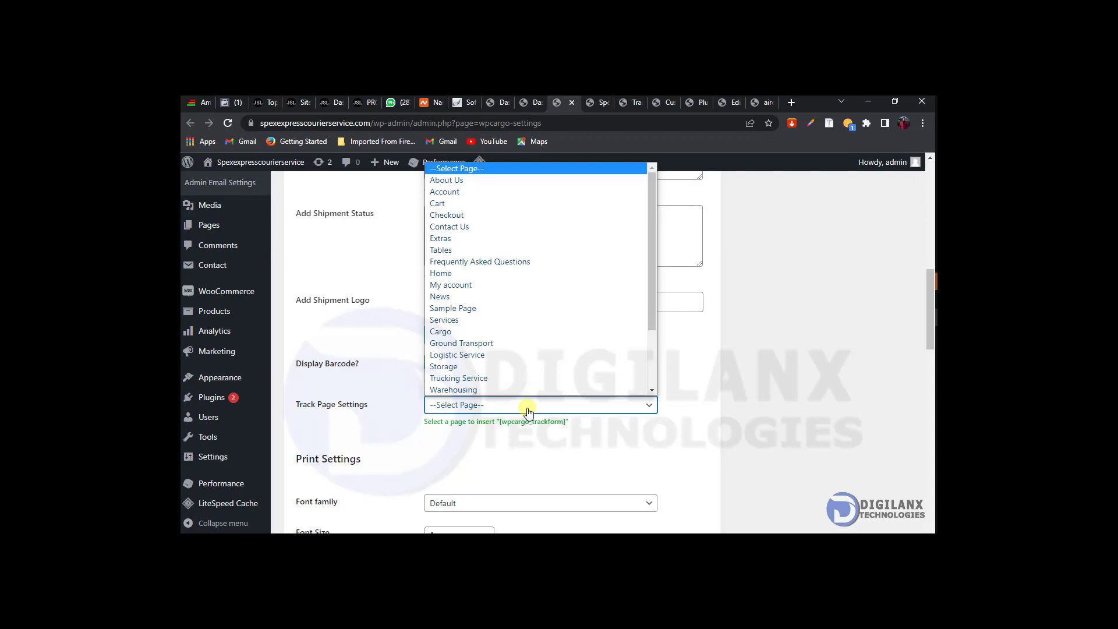
pyautogui.write('tra')
pyautogui.press('Return')
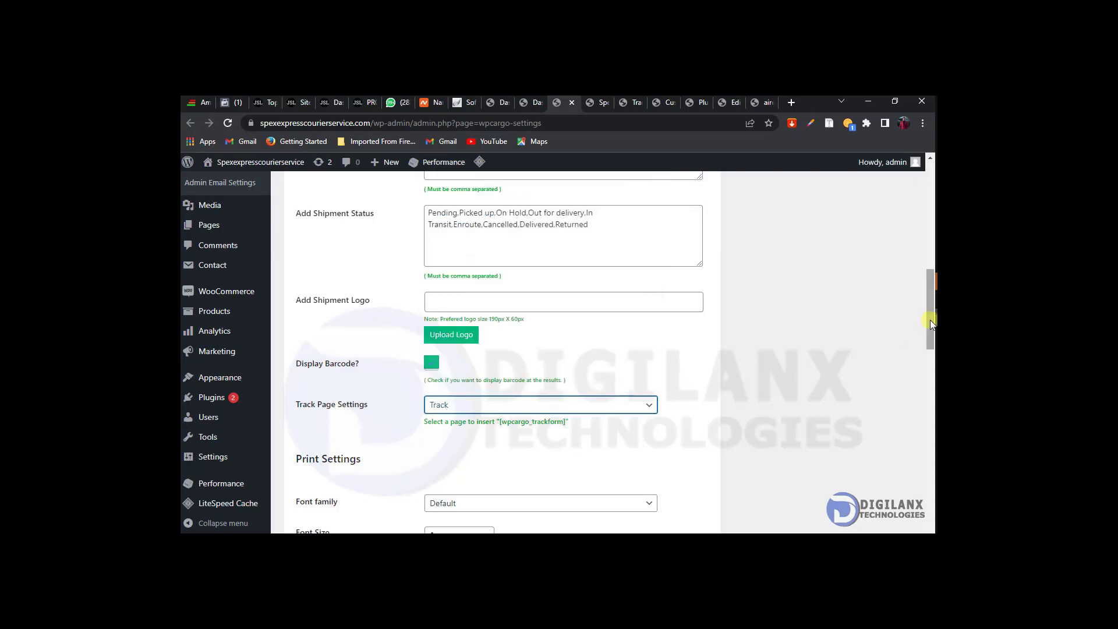
# Step: Keep the Default font family in Print Settings and set the font size to 11 px
pyautogui.moveTo(931, 319); pyautogui.dragTo(929, 365)
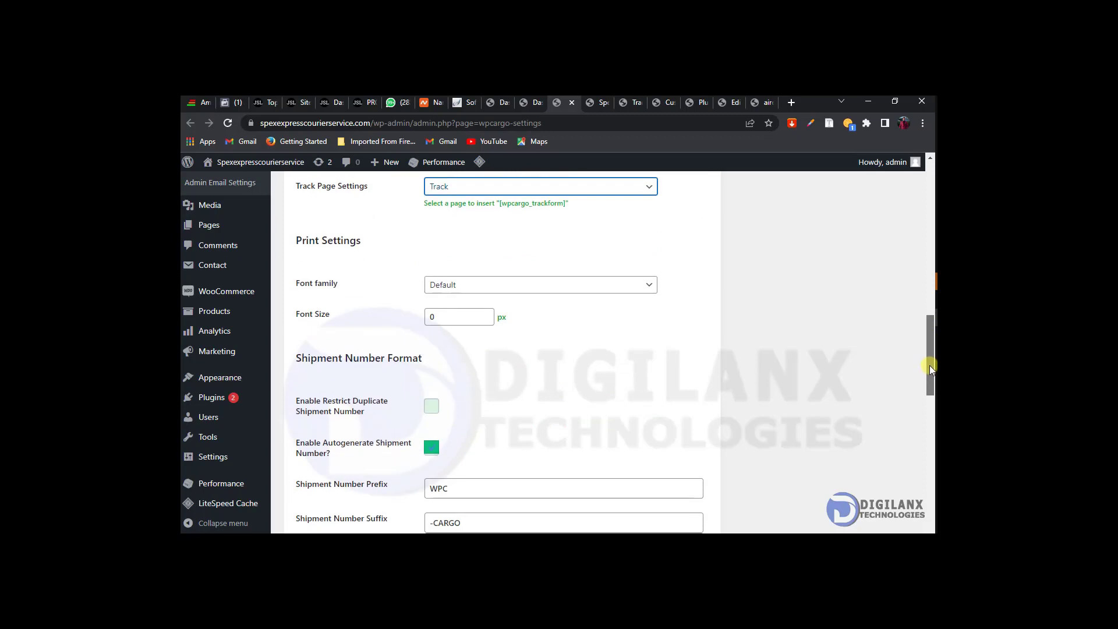
pyautogui.click(621, 287)
pyautogui.click(622, 288)
pyautogui.click(622, 288)
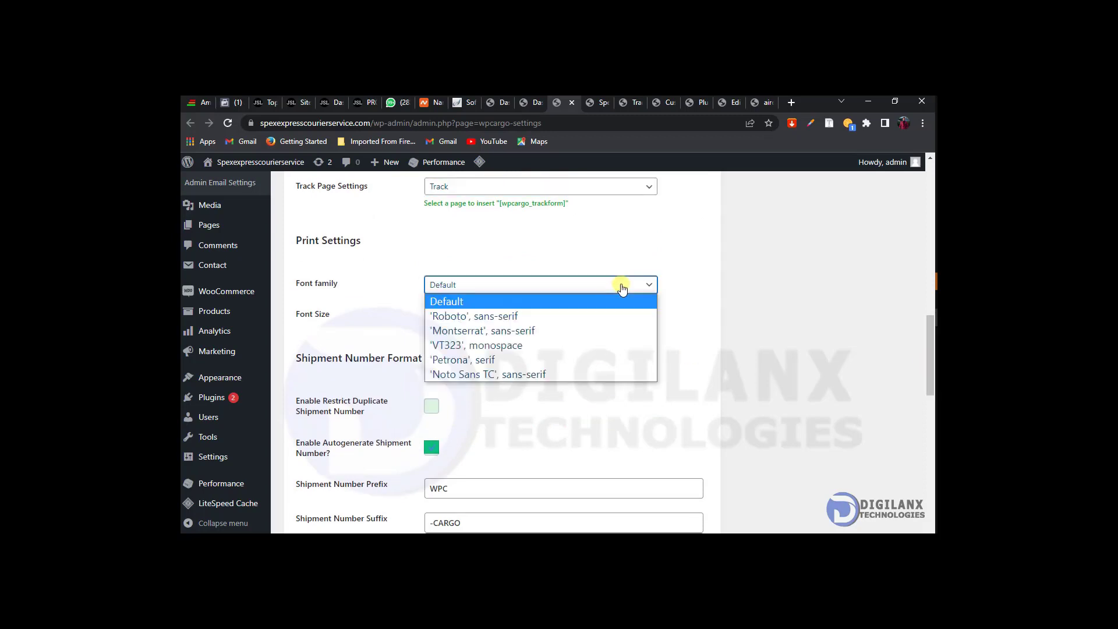
pyautogui.click(622, 288)
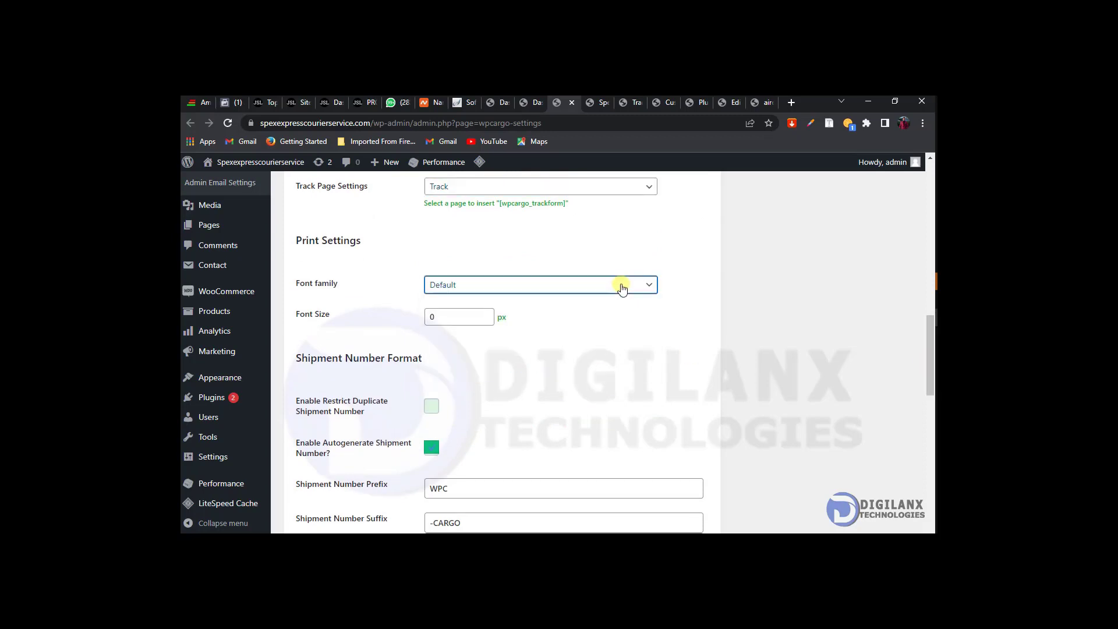
pyautogui.click(487, 314)
pyautogui.click(486, 313)
pyautogui.click(486, 314)
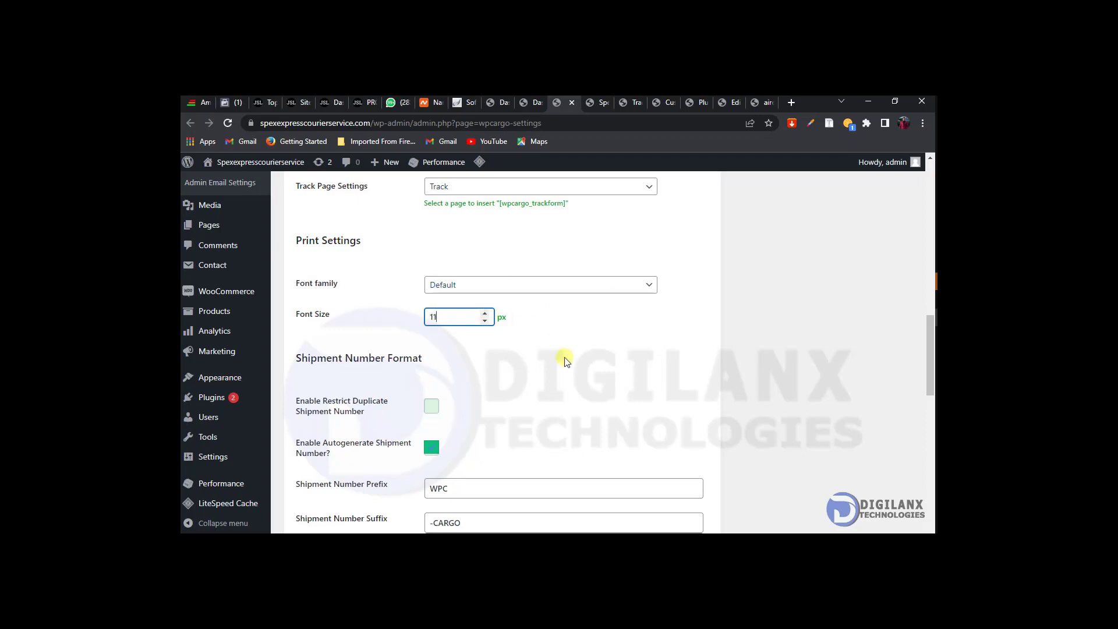
pyautogui.moveTo(930, 361)
pyautogui.mouseDown()
pyautogui.moveTo(930, 399)
pyautogui.moveTo(928, 373)
pyautogui.mouseUp()
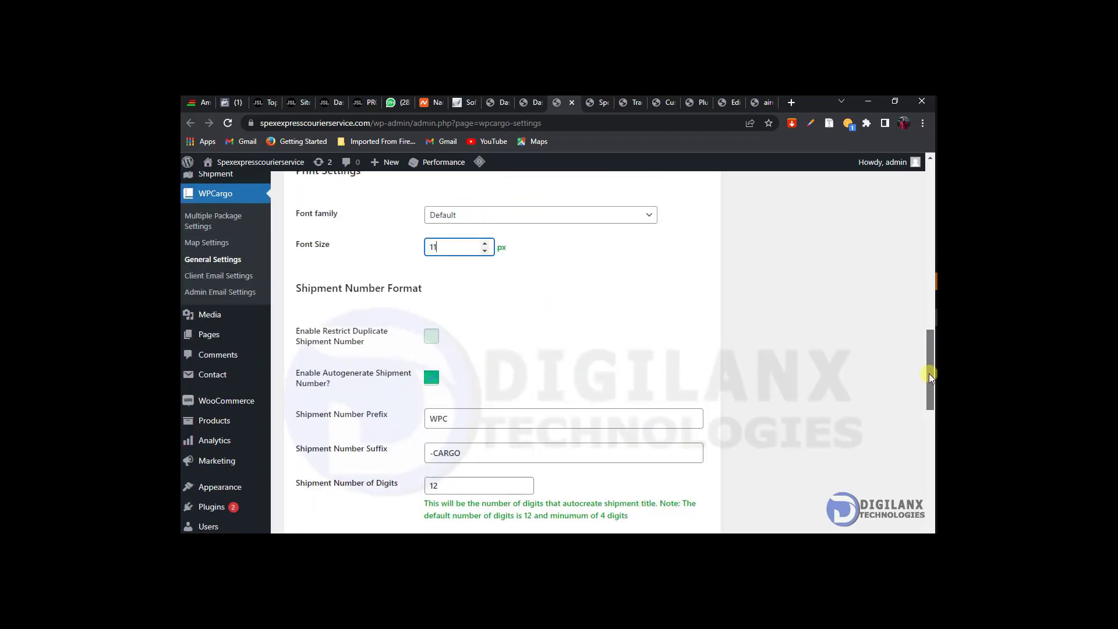
pyautogui.click(483, 248)
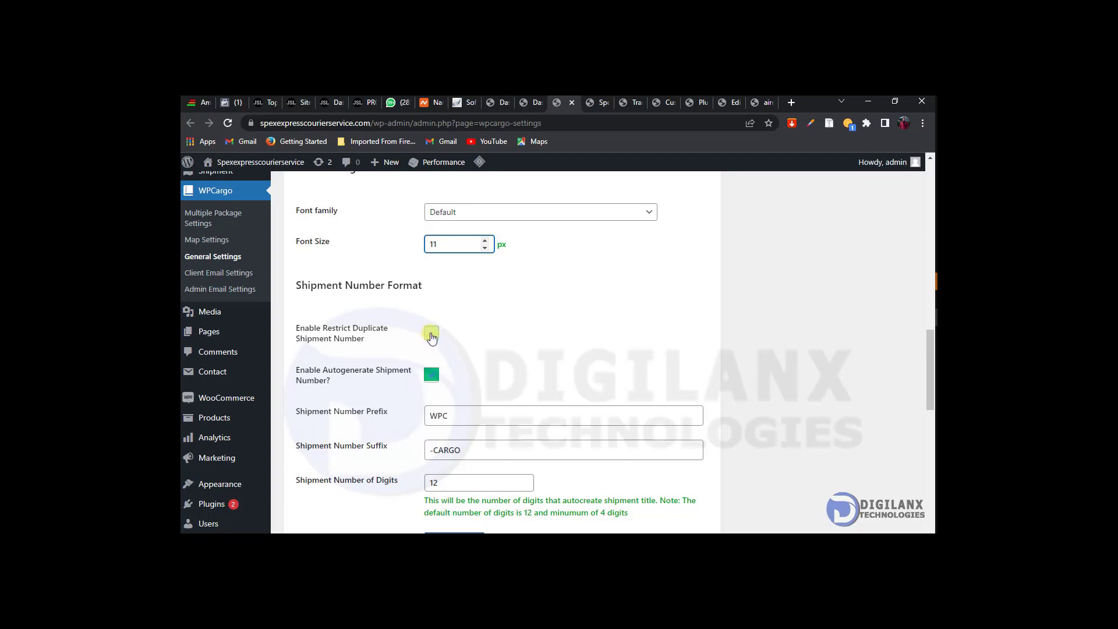
# Step: Enable the restriction on duplicate shipment numbers and keep autogenerated shipment numbers enabled
pyautogui.click(432, 334)
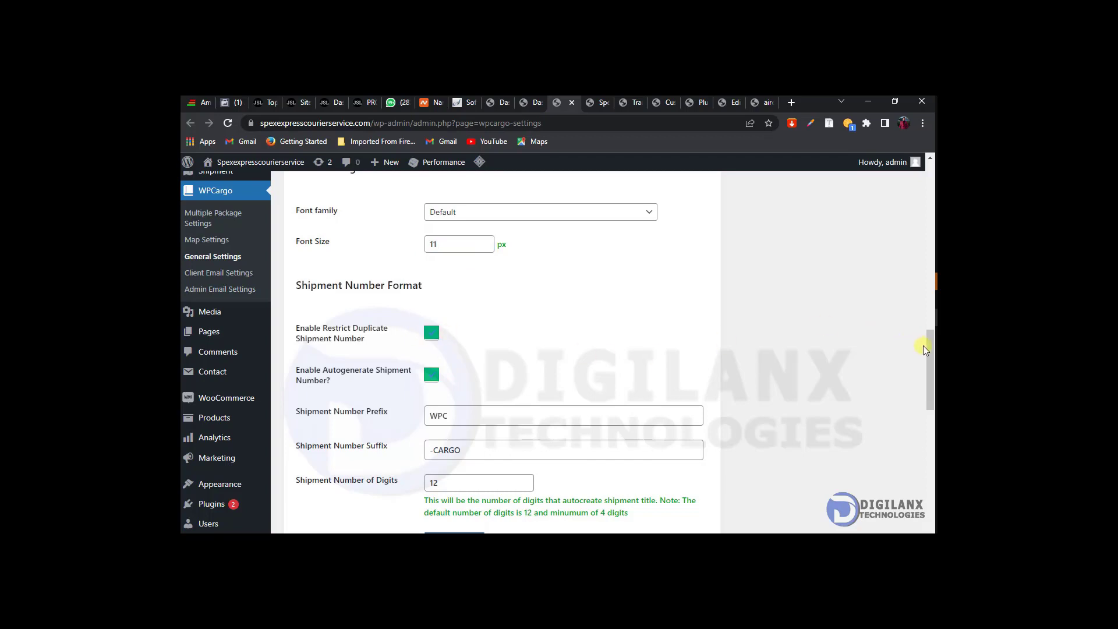
pyautogui.scroll(-1, 927, 355)
pyautogui.moveTo(928, 366); pyautogui.dragTo(930, 366)
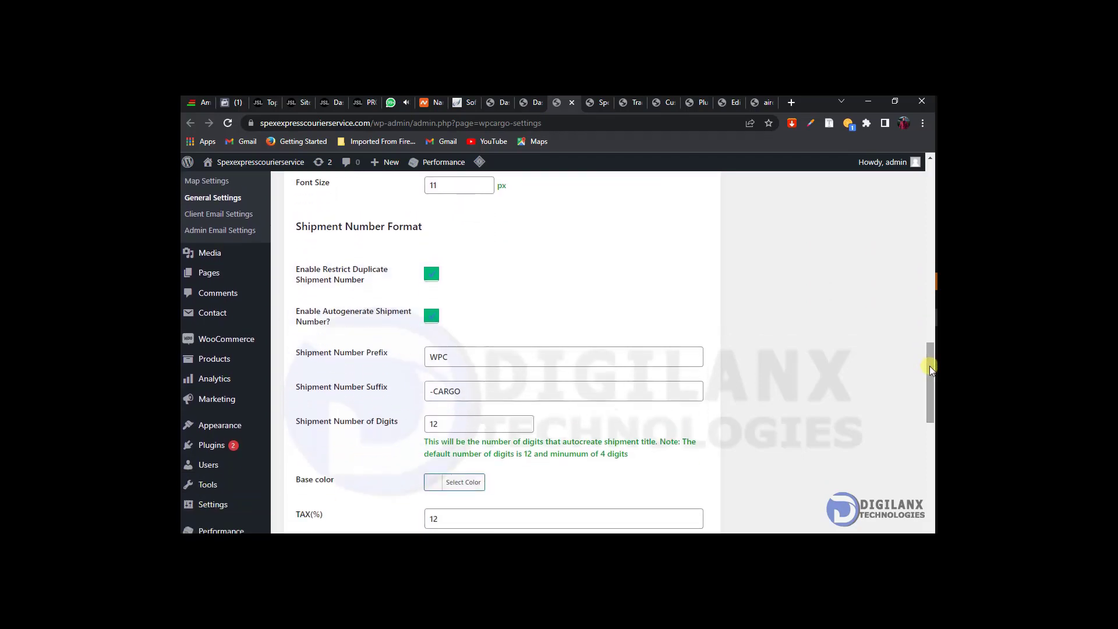
pyautogui.moveTo(929, 366); pyautogui.dragTo(928, 379)
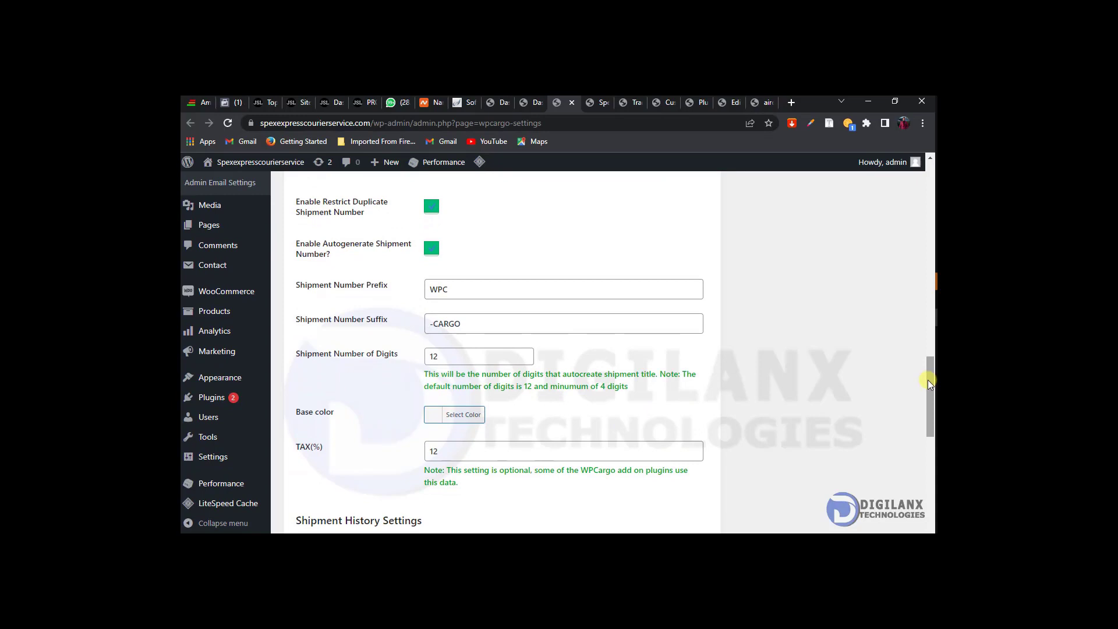
pyautogui.click(432, 251)
pyautogui.click(431, 250)
# Step: Set the shipment number prefix to SP and the shipment number suffix to C
pyautogui.click(455, 294)
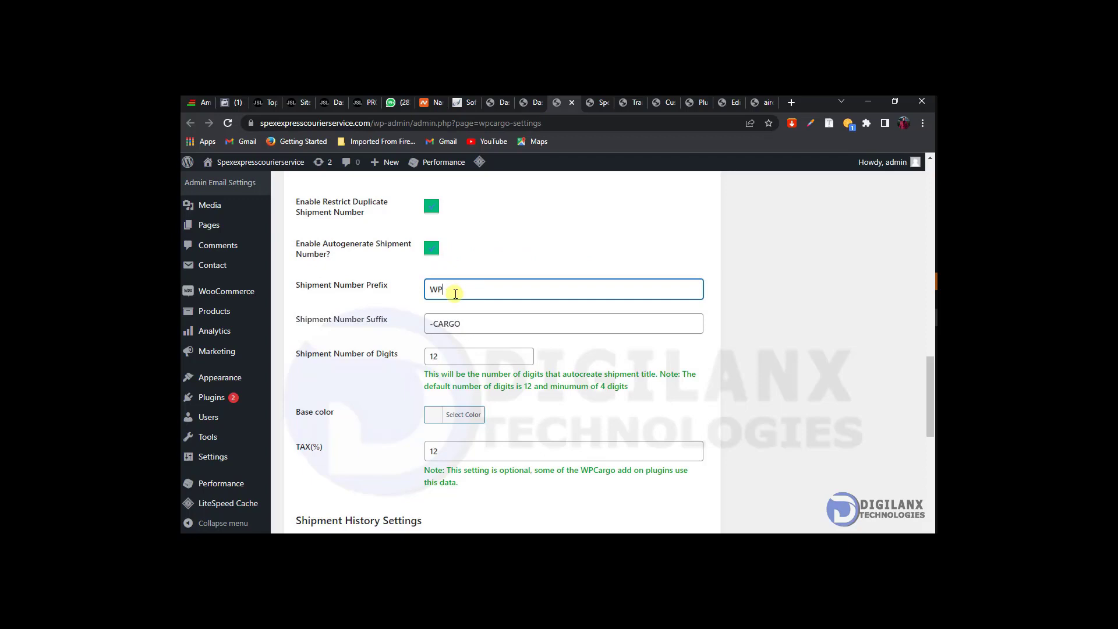
pyautogui.moveTo(466, 324); pyautogui.dragTo(431, 324)
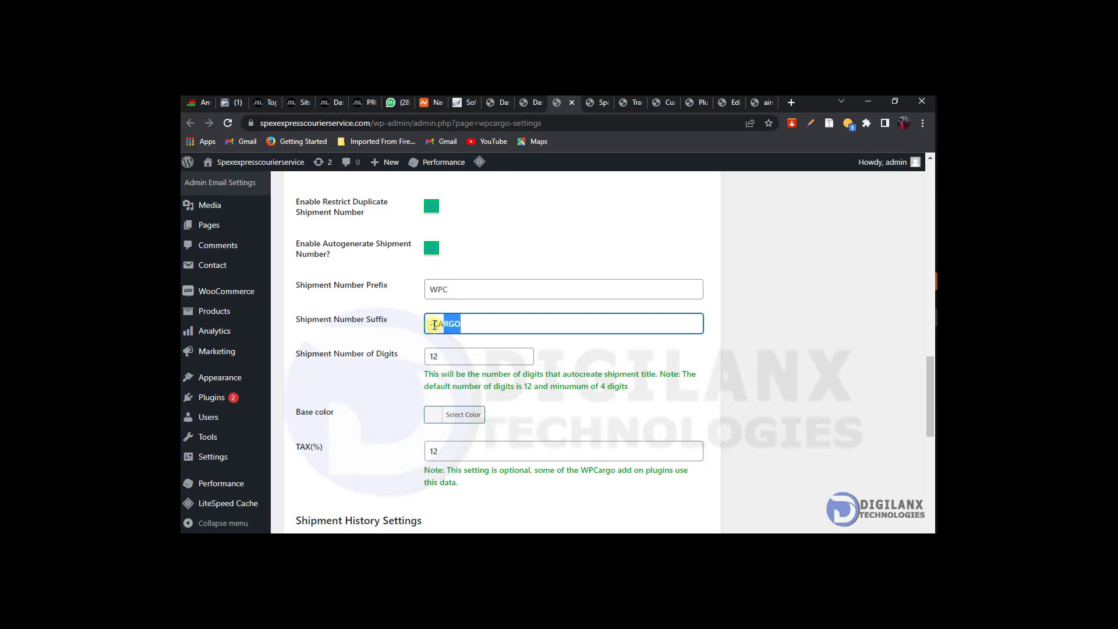
pyautogui.write('XYZ')
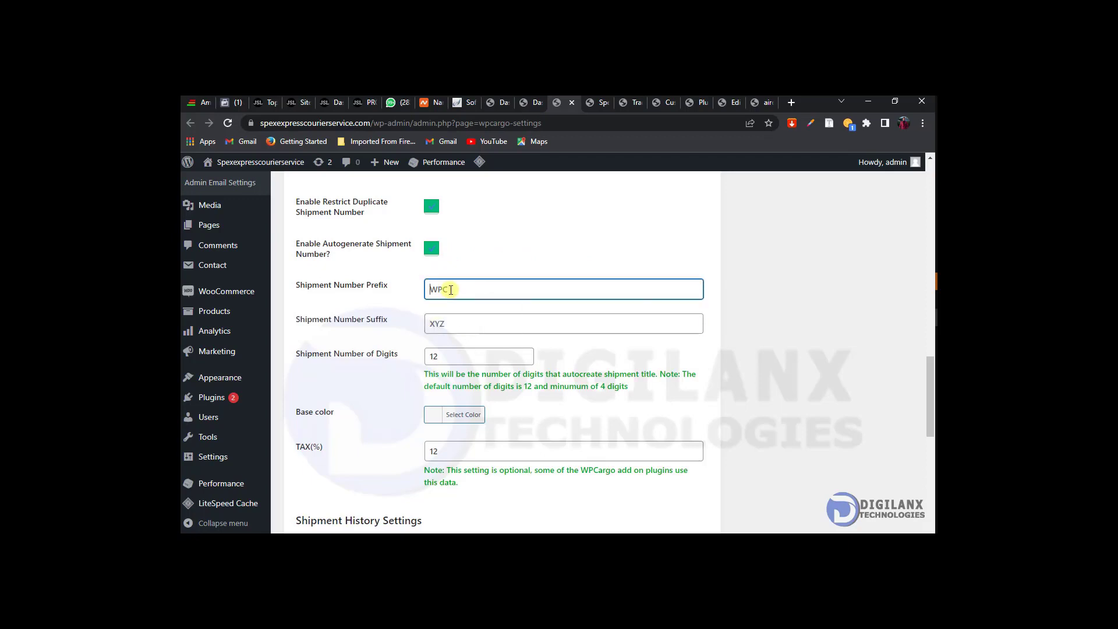
pyautogui.click(451, 290)
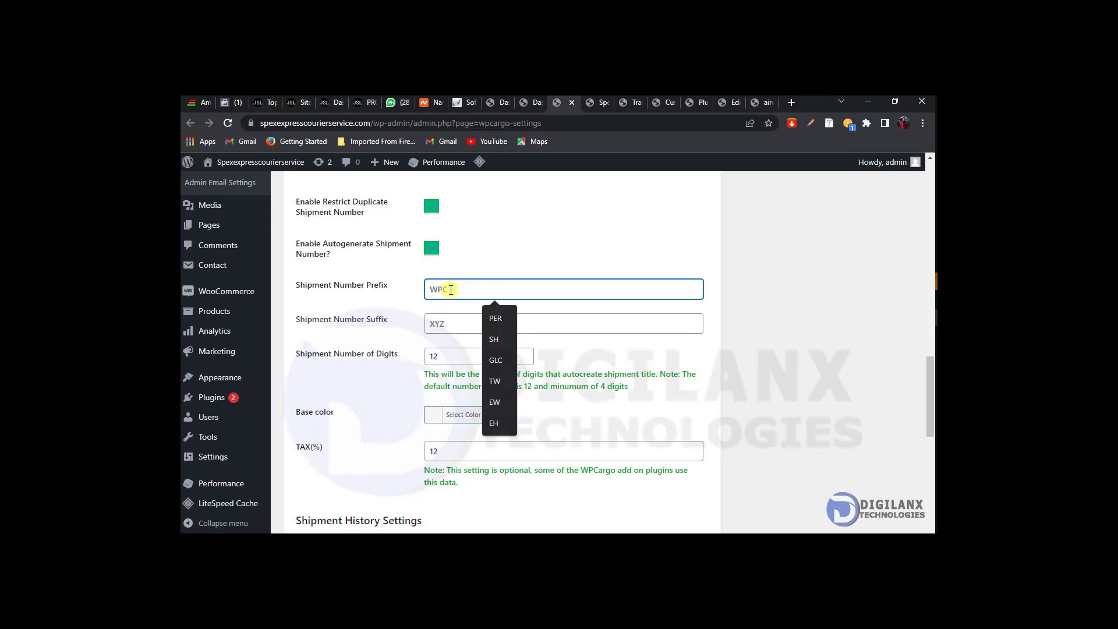
pyautogui.write('SP')
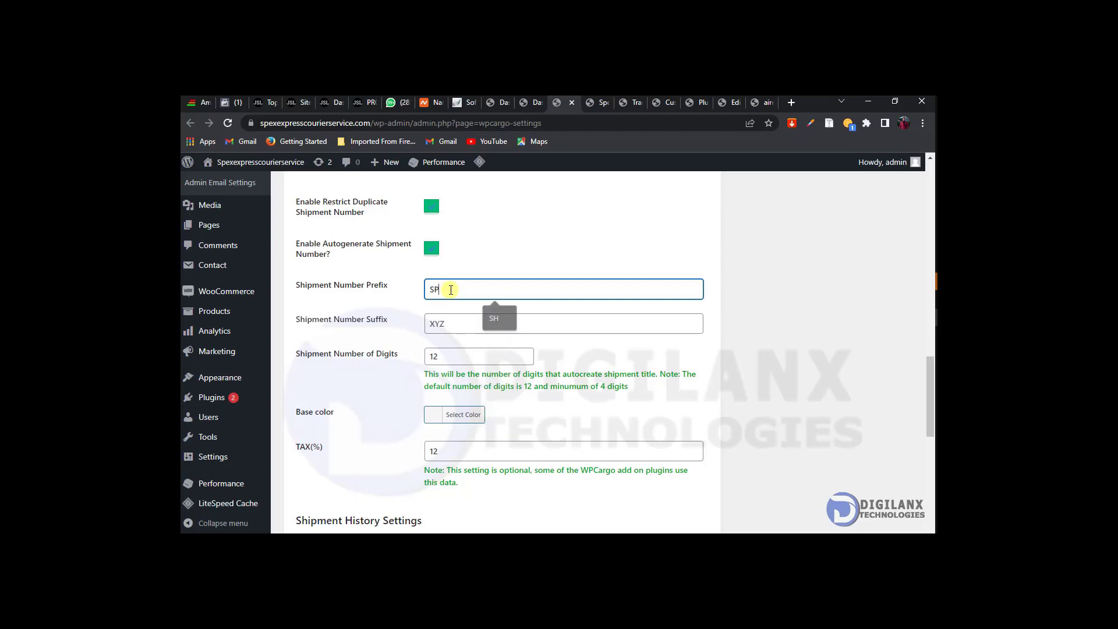
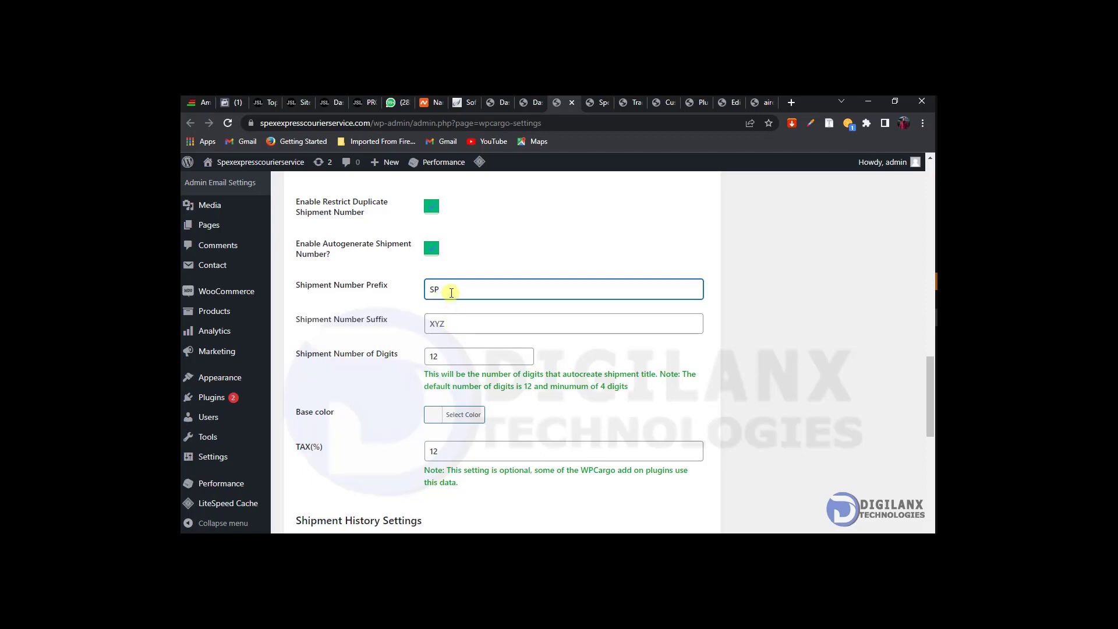
pyautogui.click(448, 329)
pyautogui.write('C')
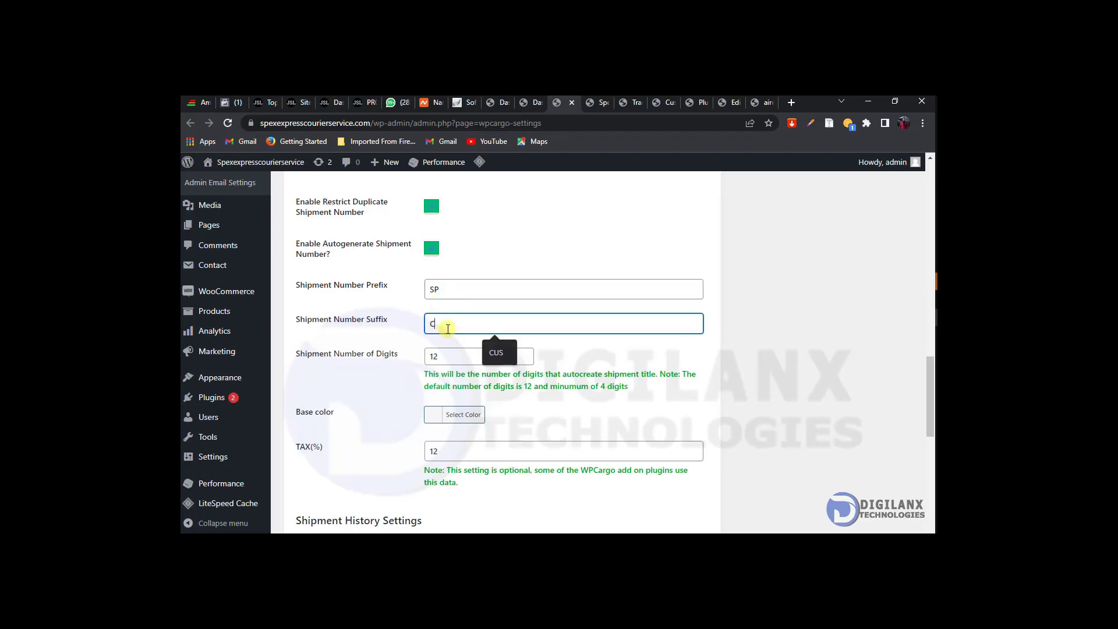
pyautogui.click(582, 361)
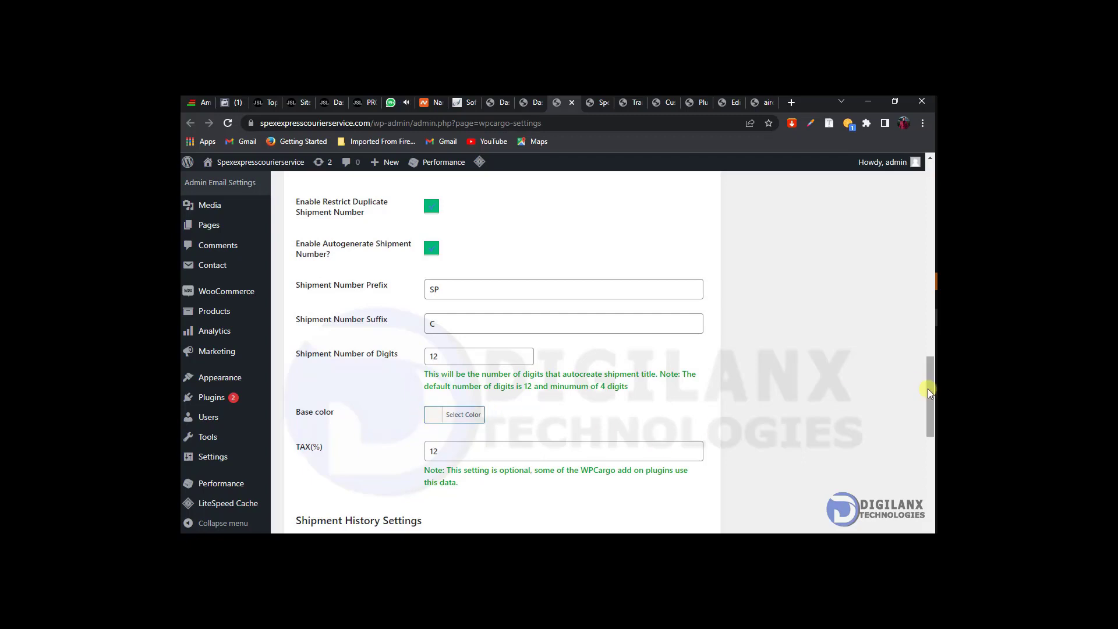
# Step: Clear the TAX(%) value so the optional tax setting is left empty
pyautogui.moveTo(928, 390); pyautogui.dragTo(927, 438)
pyautogui.moveTo(439, 229); pyautogui.dragTo(411, 231)
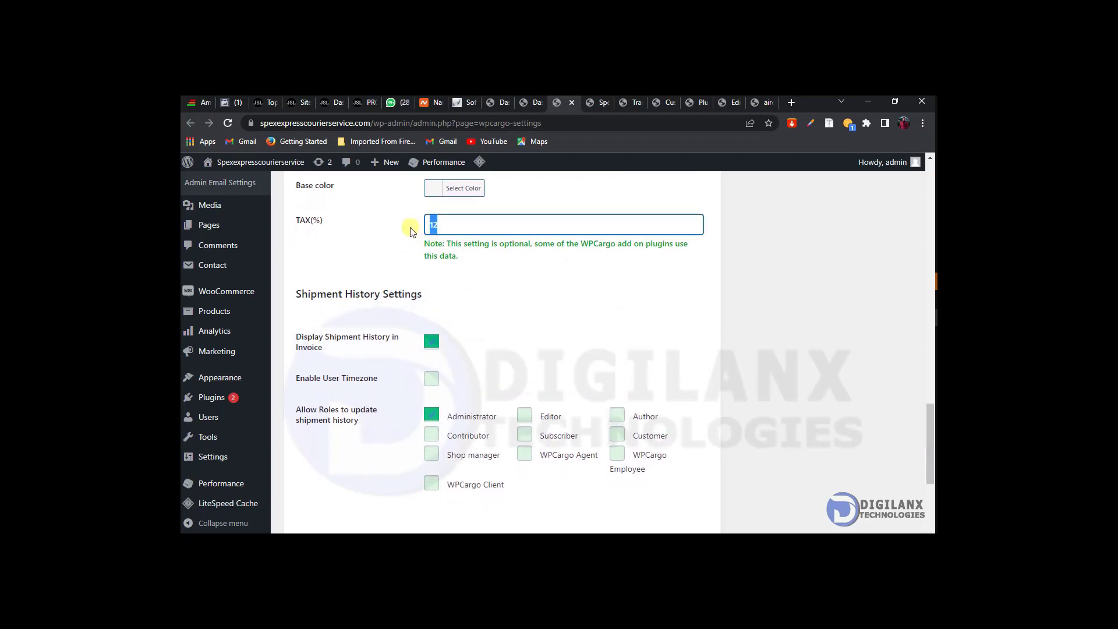
pyautogui.press('BackSpace')
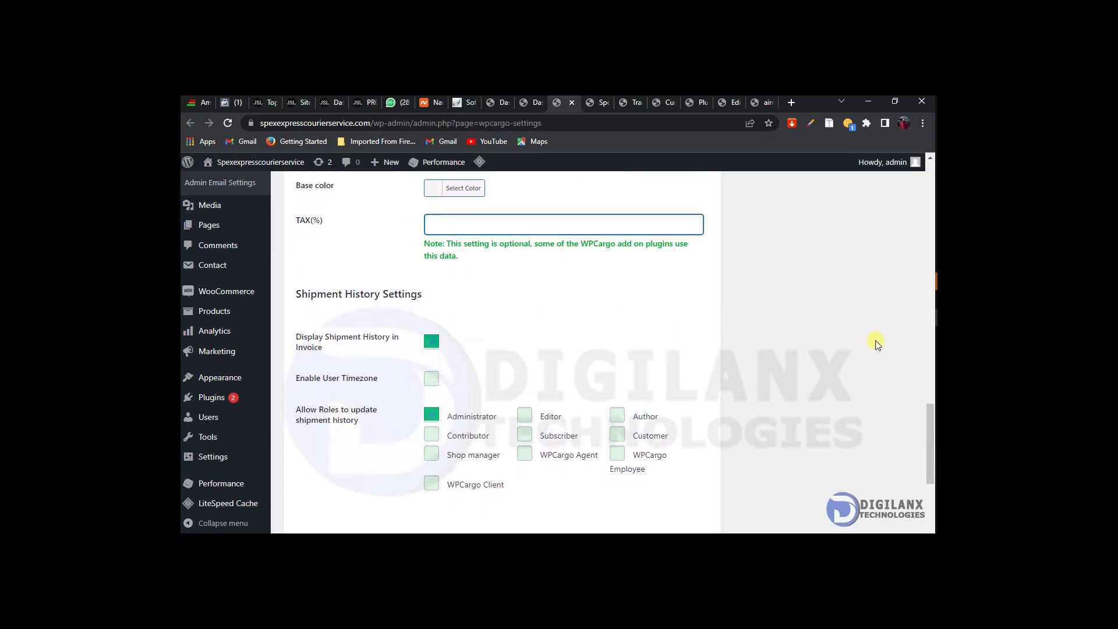
# Step: Disable the shipment assignment emails for employee, agent and client, and save the general settings
pyautogui.moveTo(927, 416); pyautogui.dragTo(927, 435)
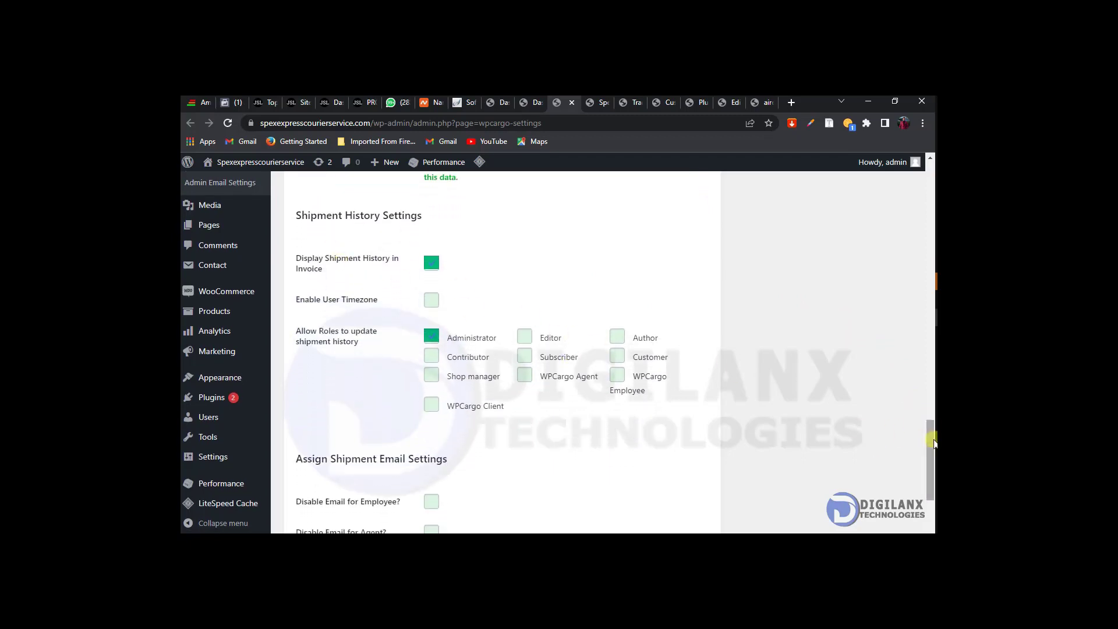
pyautogui.moveTo(929, 442); pyautogui.dragTo(928, 470)
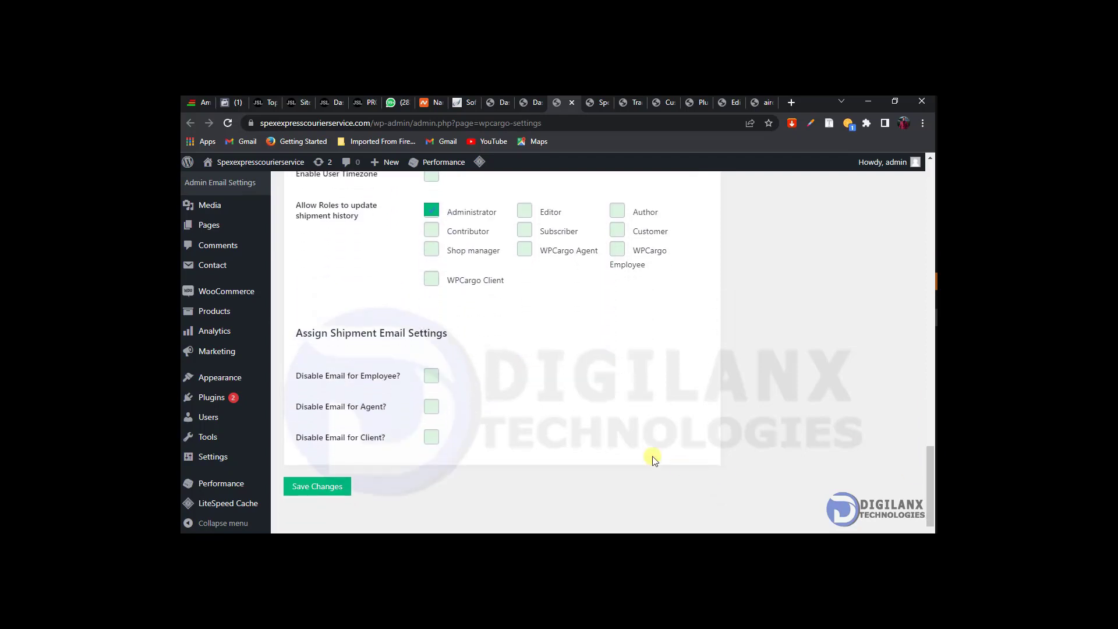
pyautogui.click(433, 376)
pyautogui.click(430, 406)
pyautogui.click(431, 437)
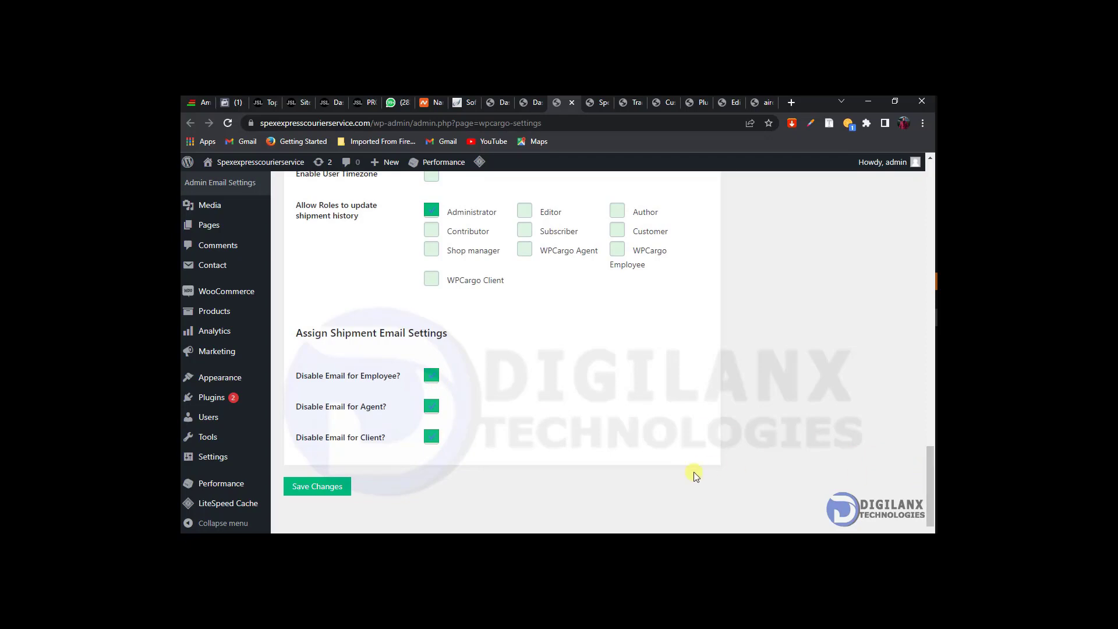
pyautogui.click(329, 486)
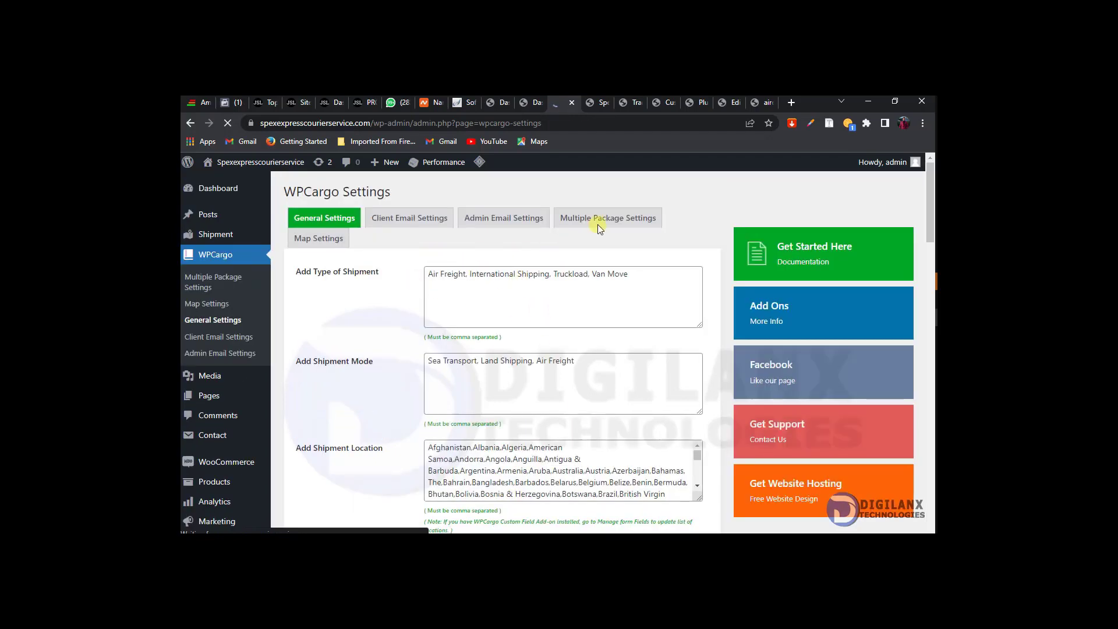
# Step: Open the WPCargo Map Settings and review the history map, map type, zoom level, API key and coordinate options
pyautogui.click(323, 245)
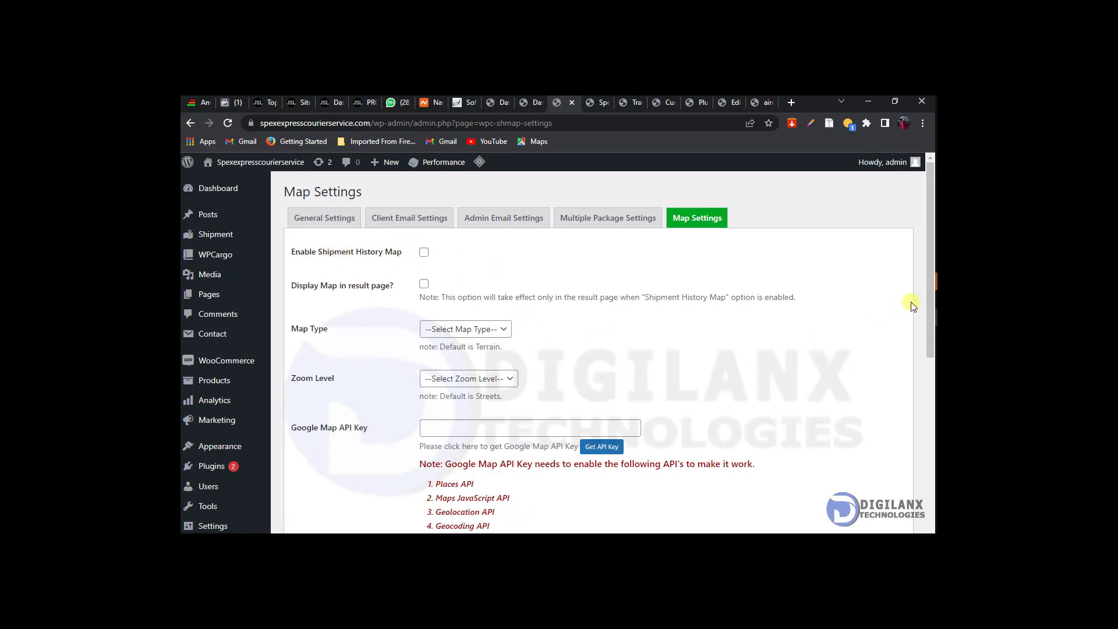
pyautogui.moveTo(928, 300); pyautogui.dragTo(927, 344)
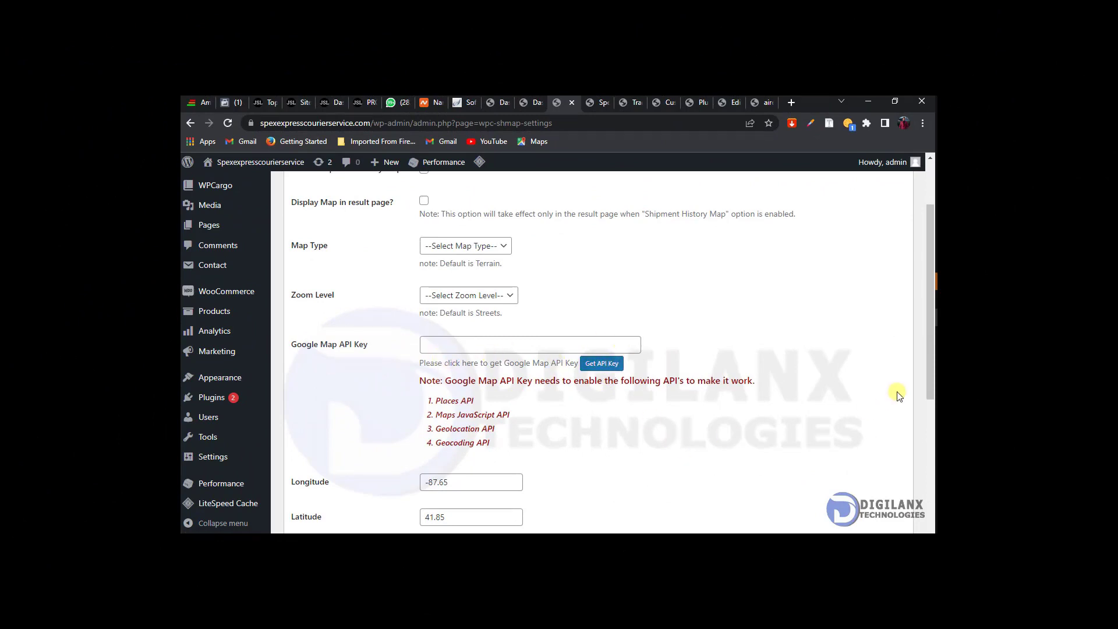
pyautogui.moveTo(928, 376); pyautogui.dragTo(923, 324)
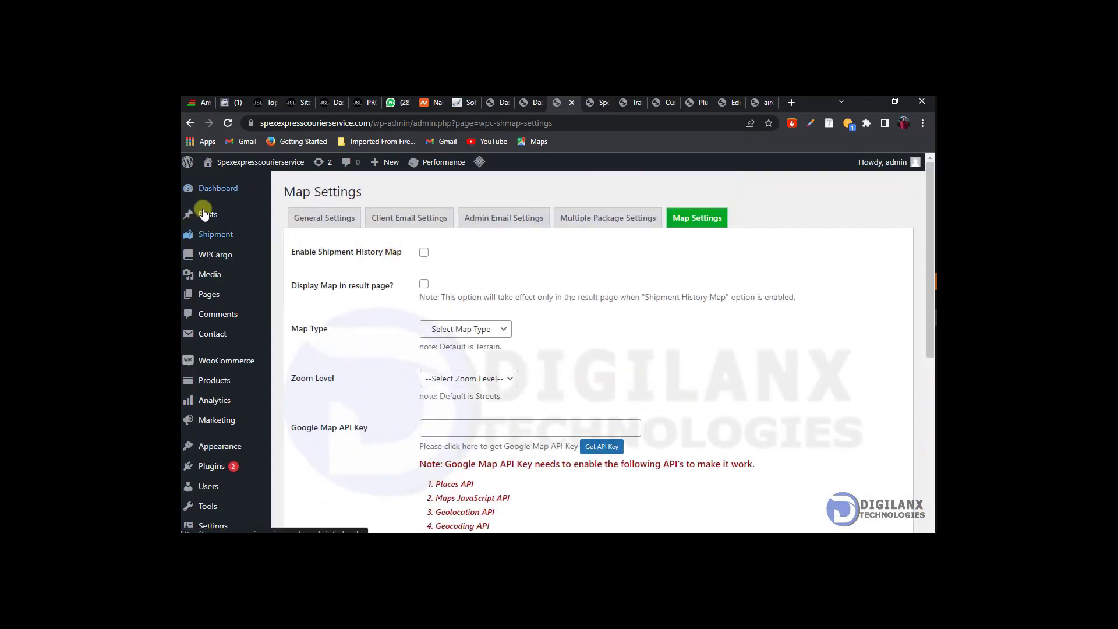
# Step: Start a new shipment and select its autogenerated shipment number to check the prefix and suffix
pyautogui.moveTo(211, 242)
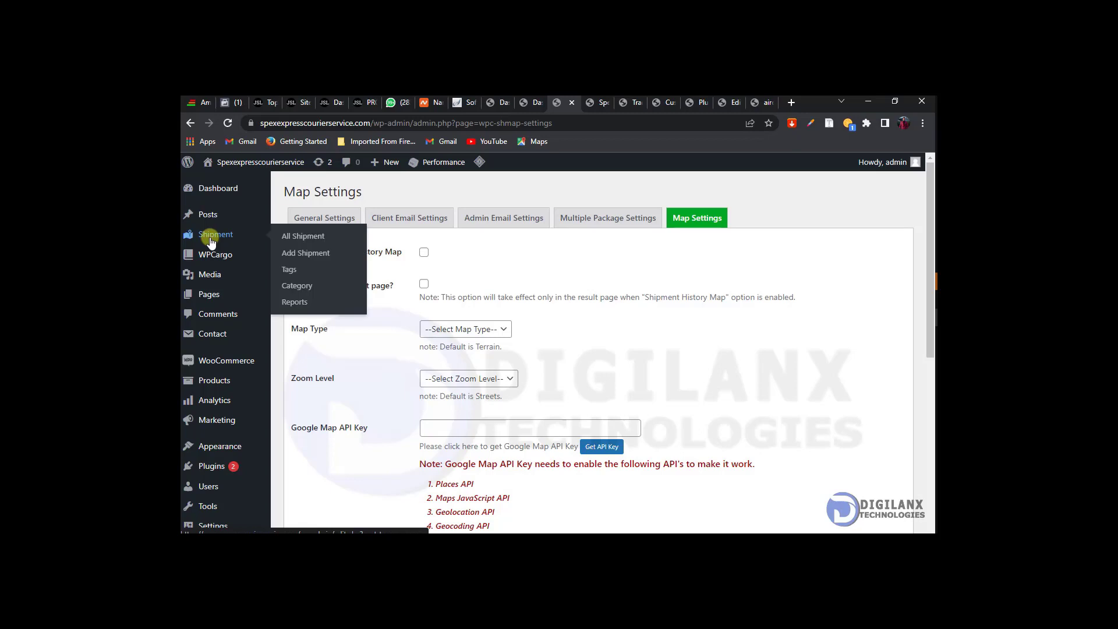
pyautogui.click(306, 254)
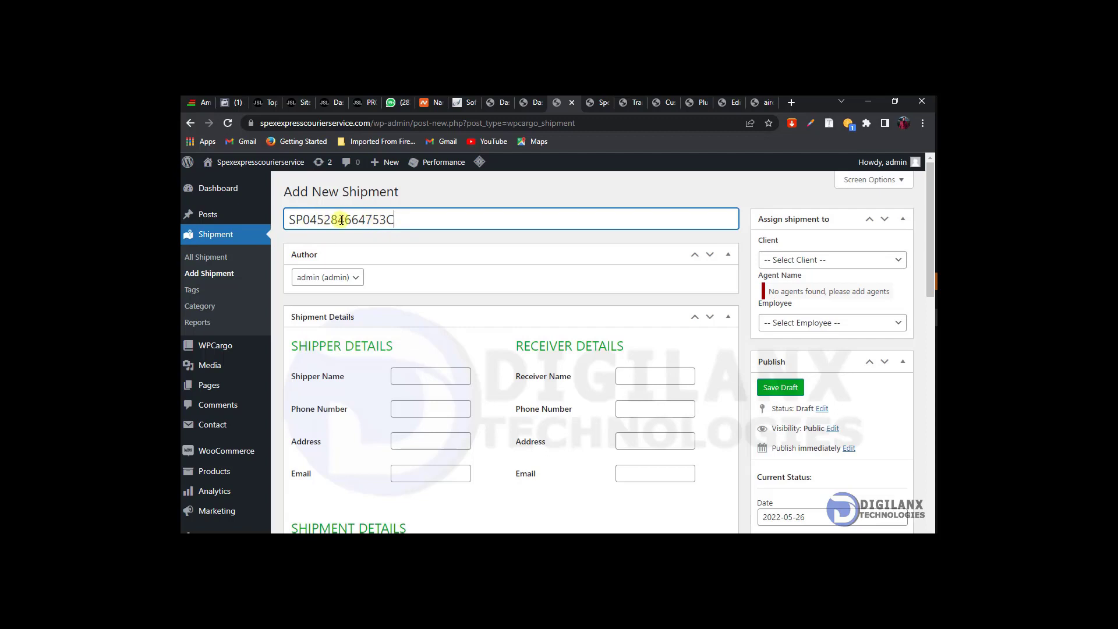
pyautogui.doubleClick(423, 218)
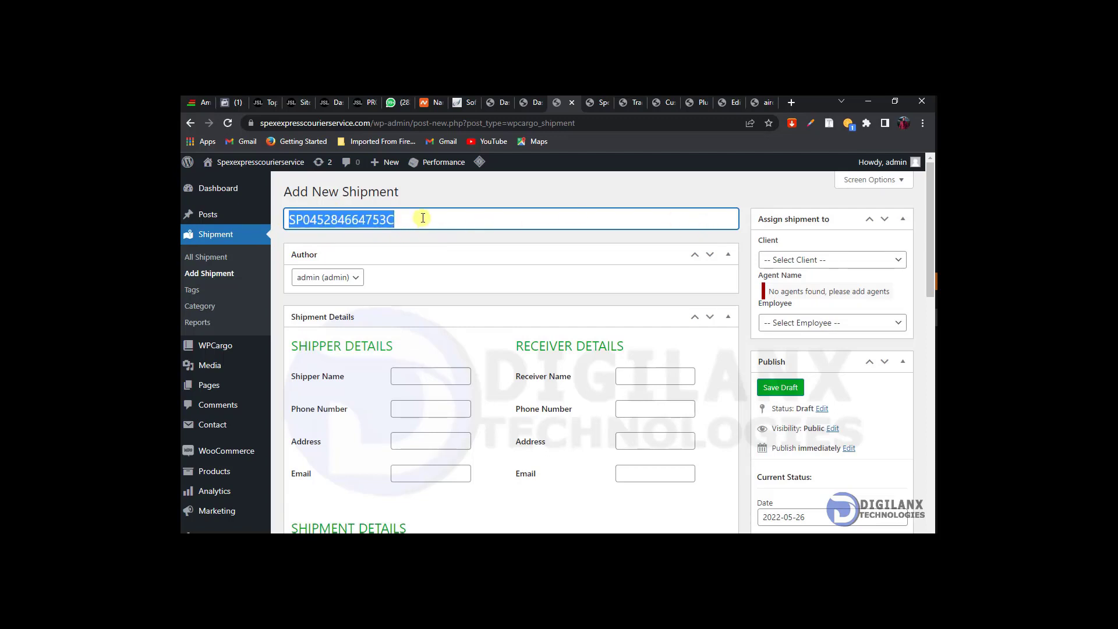
# Step: Hide the Assign shipment to, Tags, Category, Featured image and Author elements from the shipment form using Screen Options
pyautogui.click(842, 186)
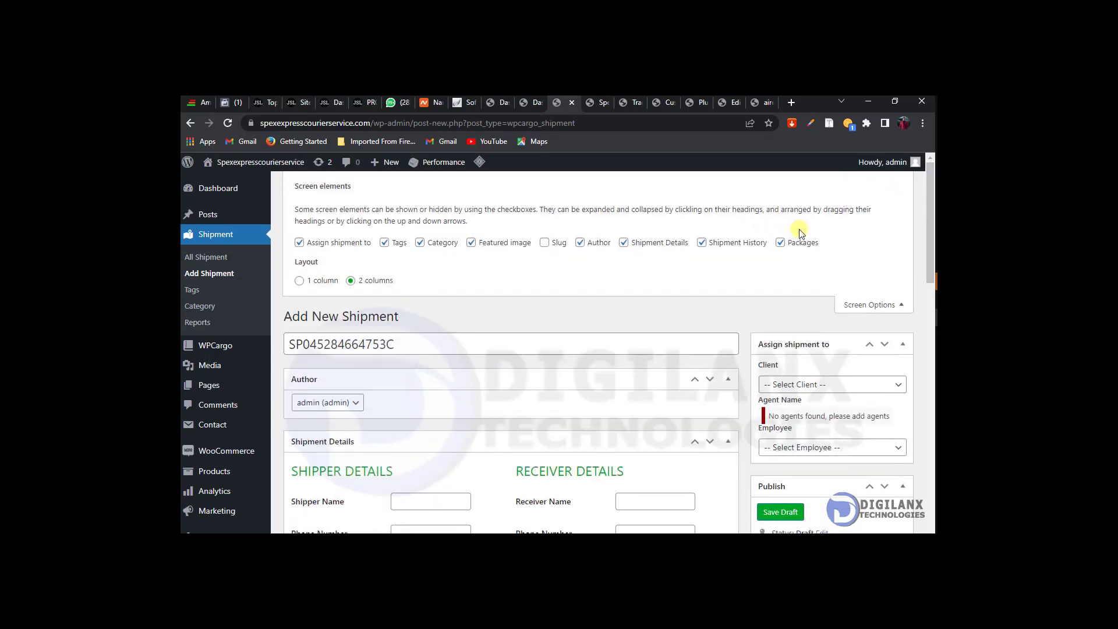
pyautogui.click(324, 246)
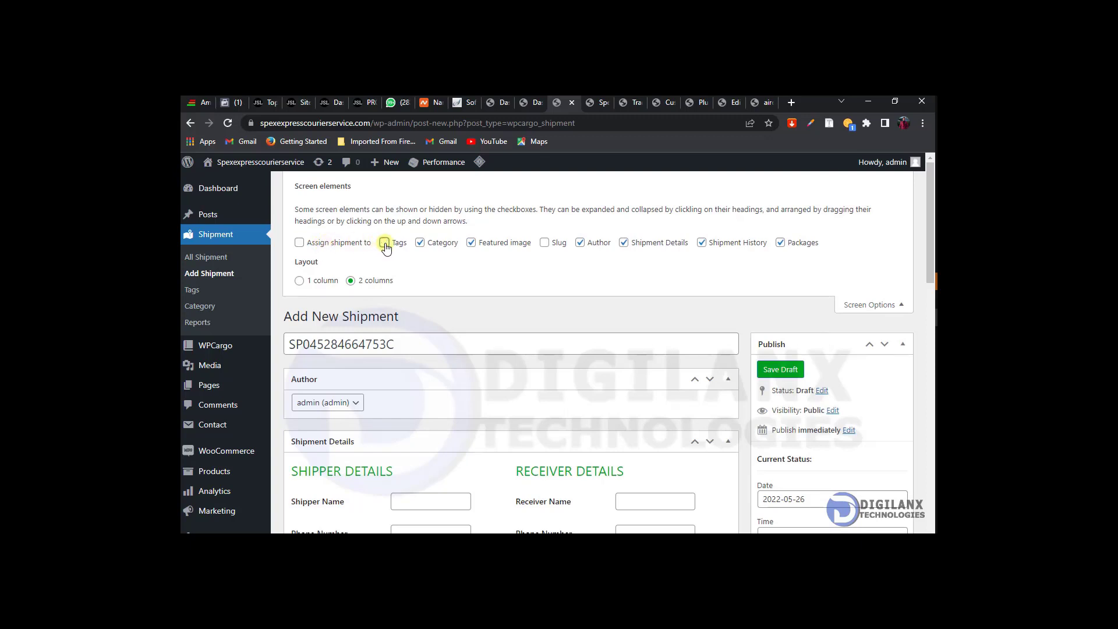
pyautogui.click(473, 245)
pyautogui.click(580, 244)
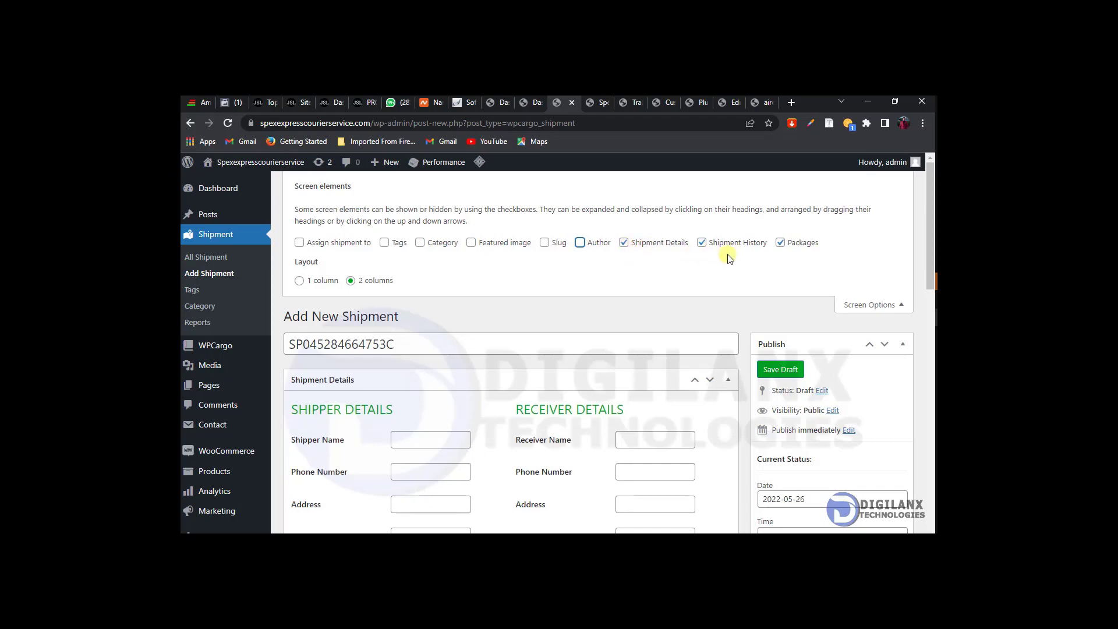
pyautogui.click(903, 307)
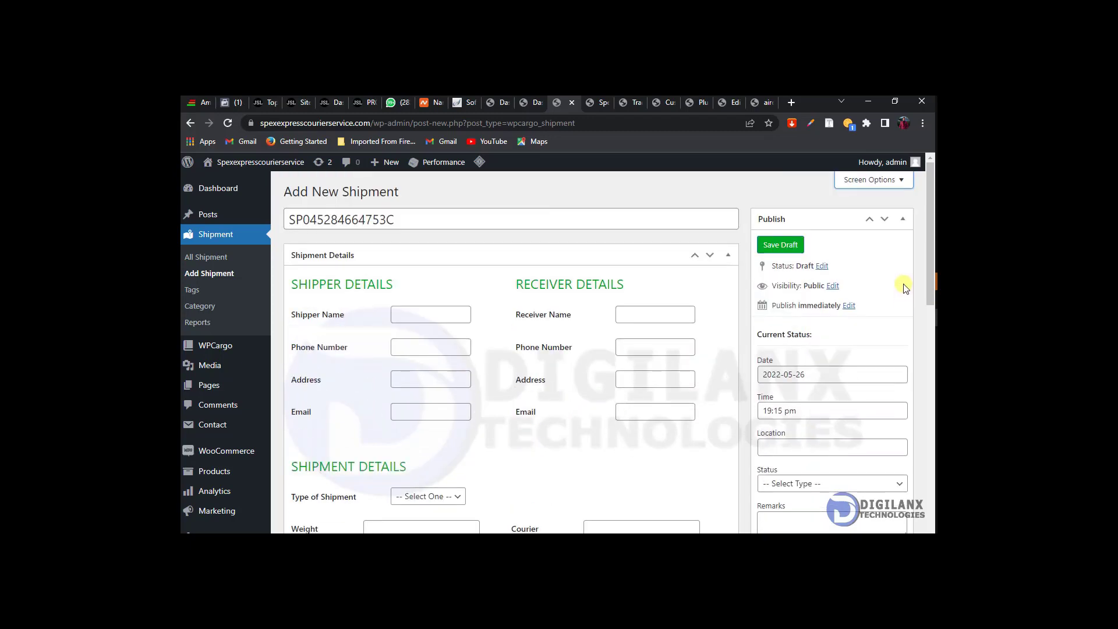
# Step: Fill in the shipper's name and the receiver's name from the saved suggestions
pyautogui.moveTo(928, 260)
pyautogui.mouseDown()
pyautogui.moveTo(927, 498)
pyautogui.moveTo(928, 271)
pyautogui.mouseUp()
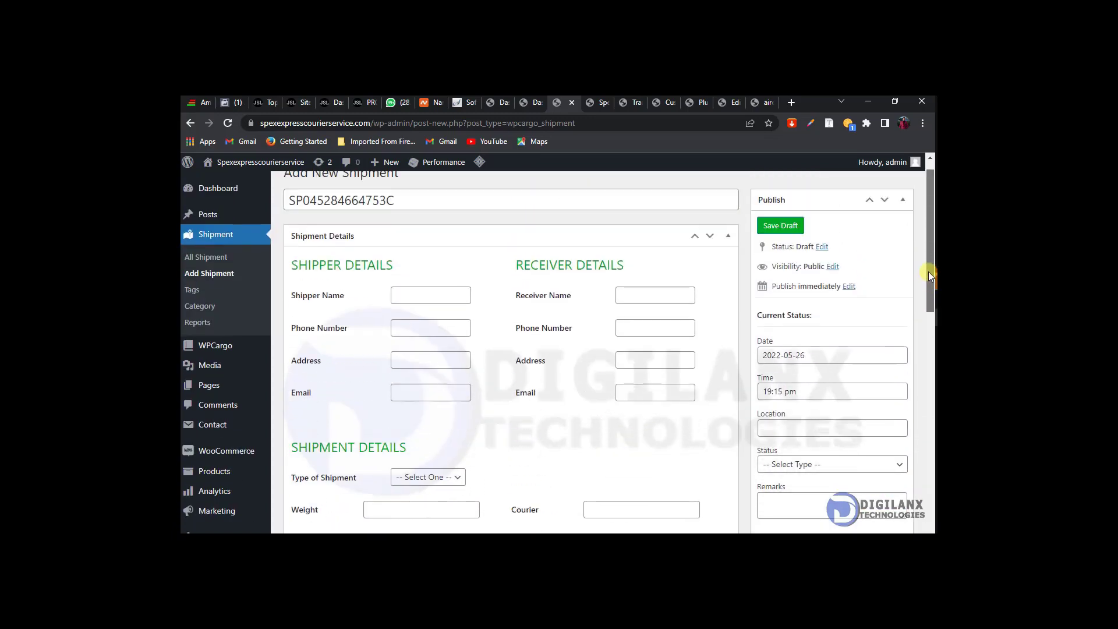
pyautogui.click(430, 299)
pyautogui.click(435, 319)
pyautogui.click(657, 299)
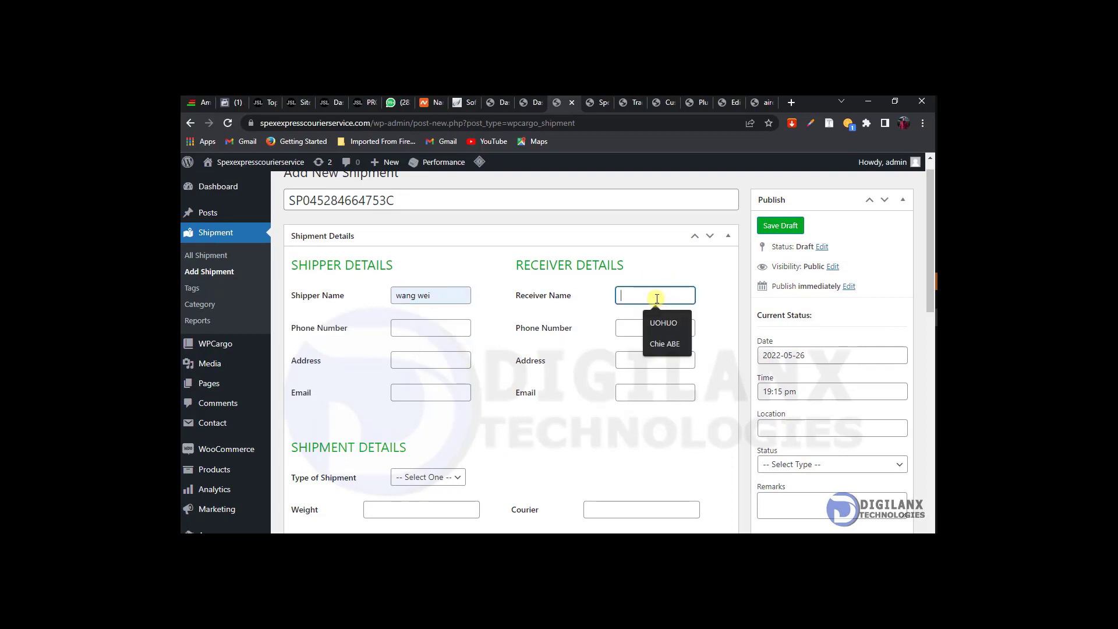
pyautogui.click(662, 324)
# Step: Fill in the phone number, address and email for both the shipper and the receiver from the saved suggestions
pyautogui.click(409, 328)
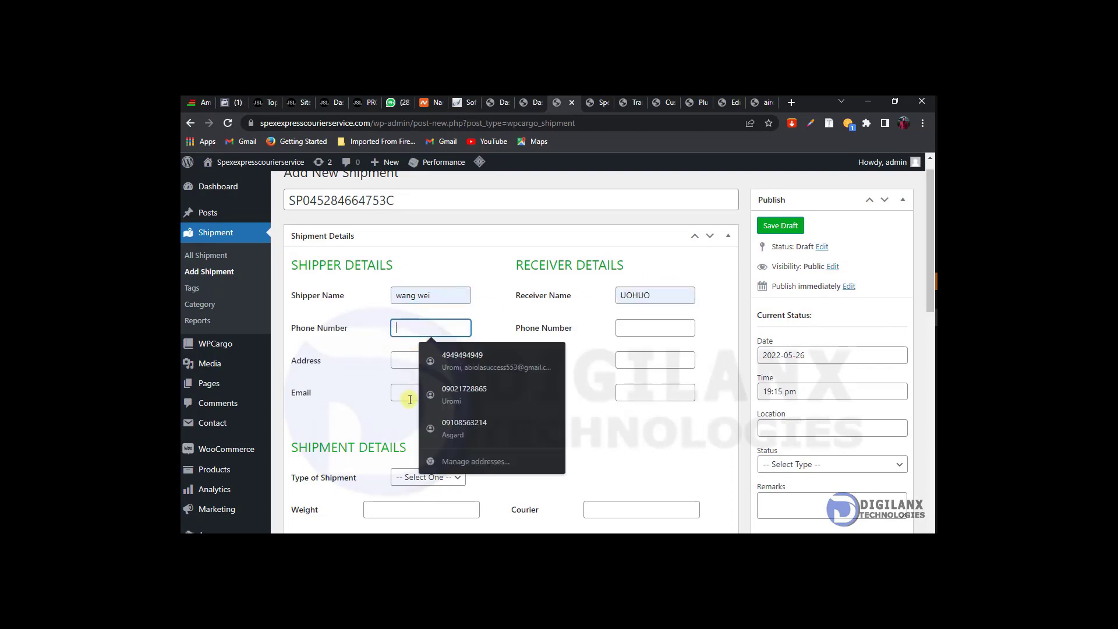
pyautogui.click(453, 428)
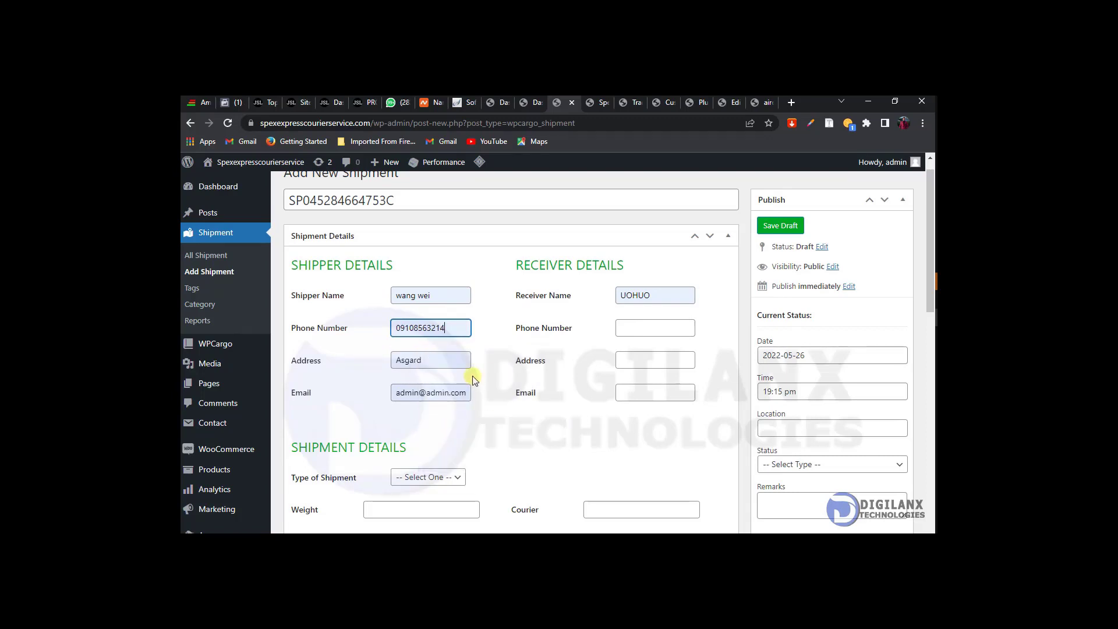
pyautogui.click(653, 325)
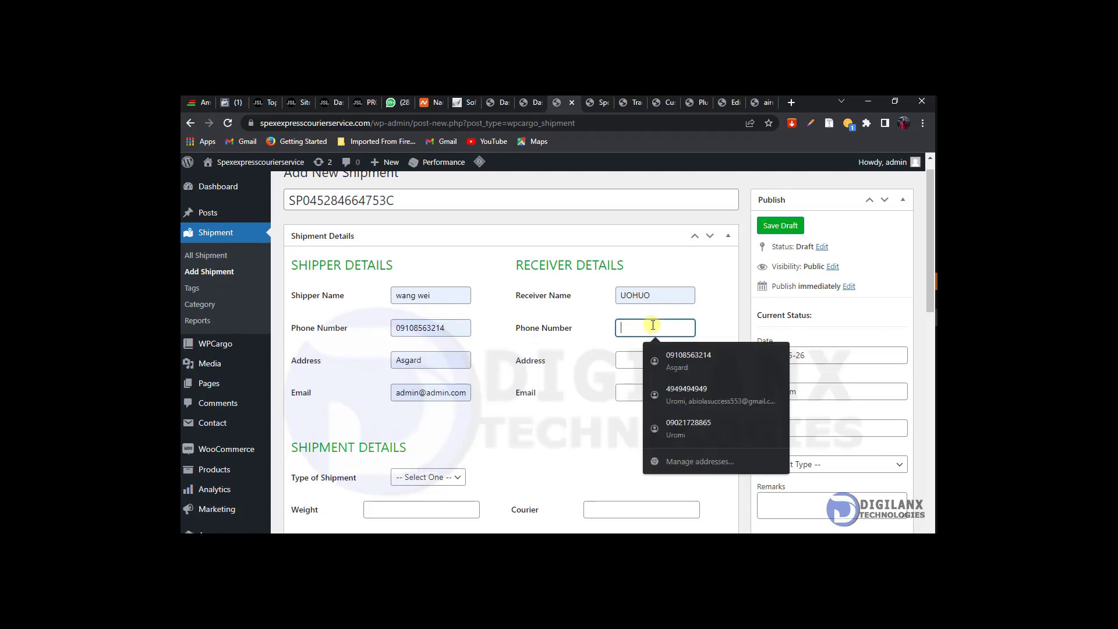
pyautogui.click(681, 358)
pyautogui.click(664, 363)
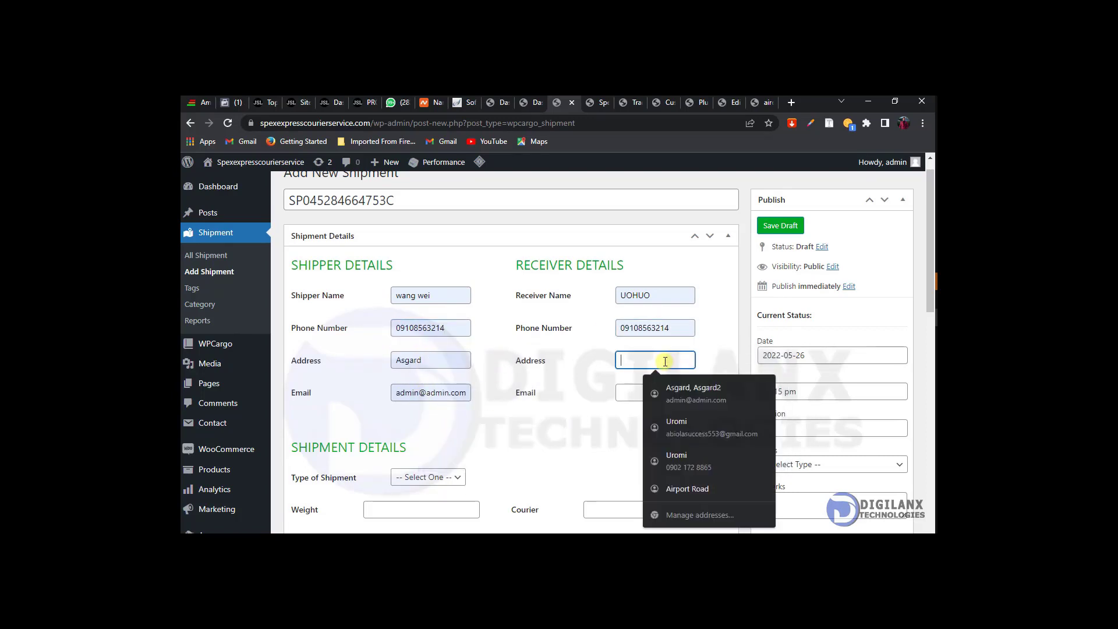
pyautogui.click(669, 392)
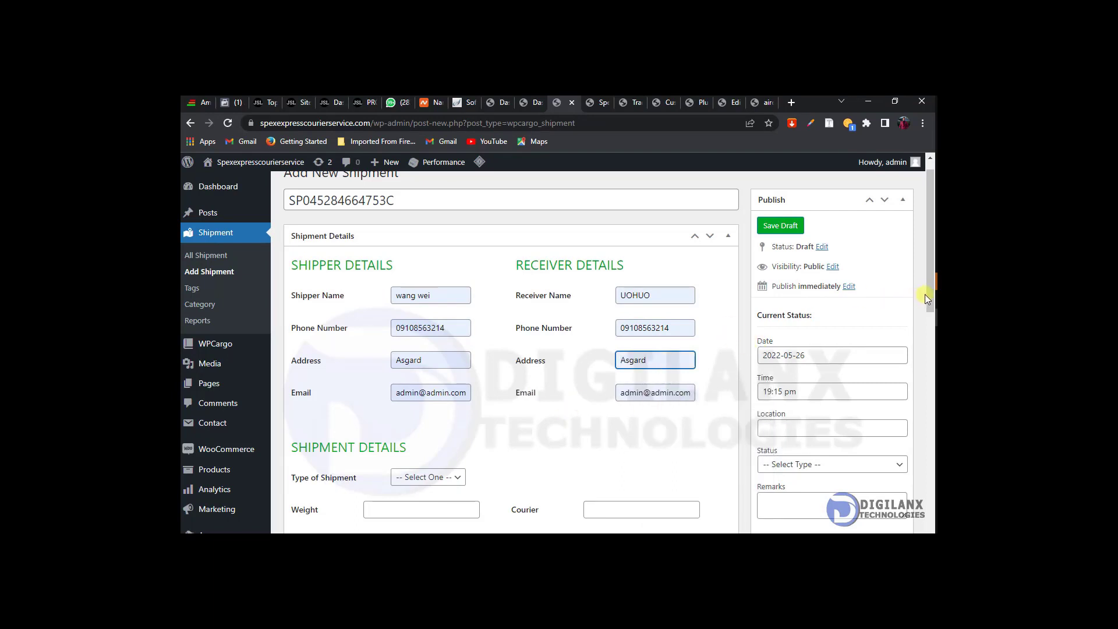
# Step: Set the shipment type to Air Freight and the weight to 5Kg in the shipment details
pyautogui.moveTo(928, 295); pyautogui.dragTo(925, 352)
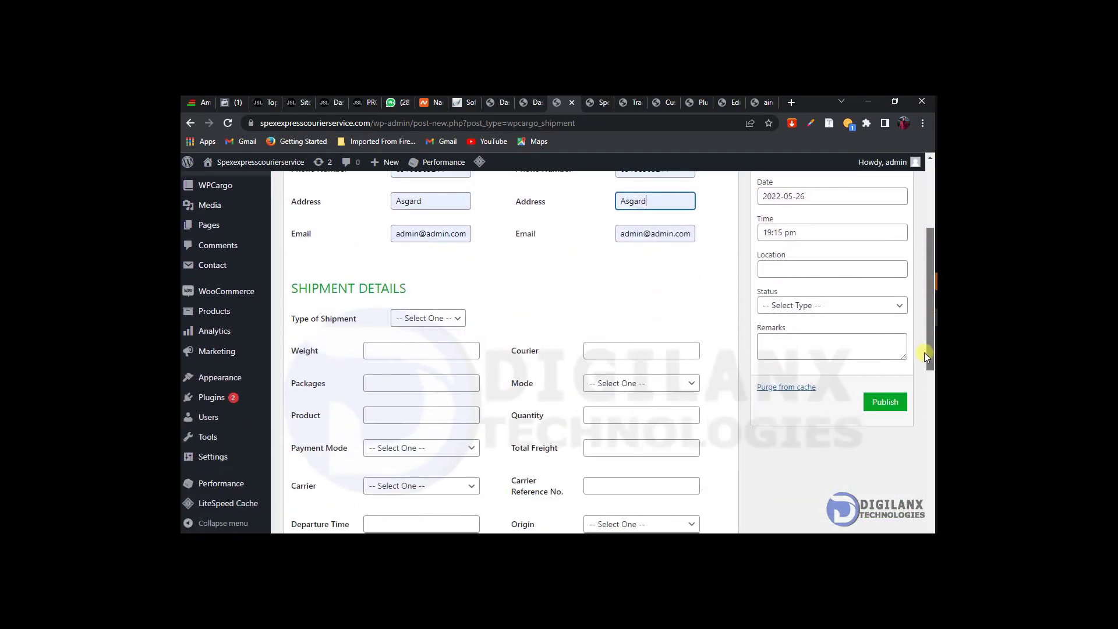
pyautogui.click(461, 299)
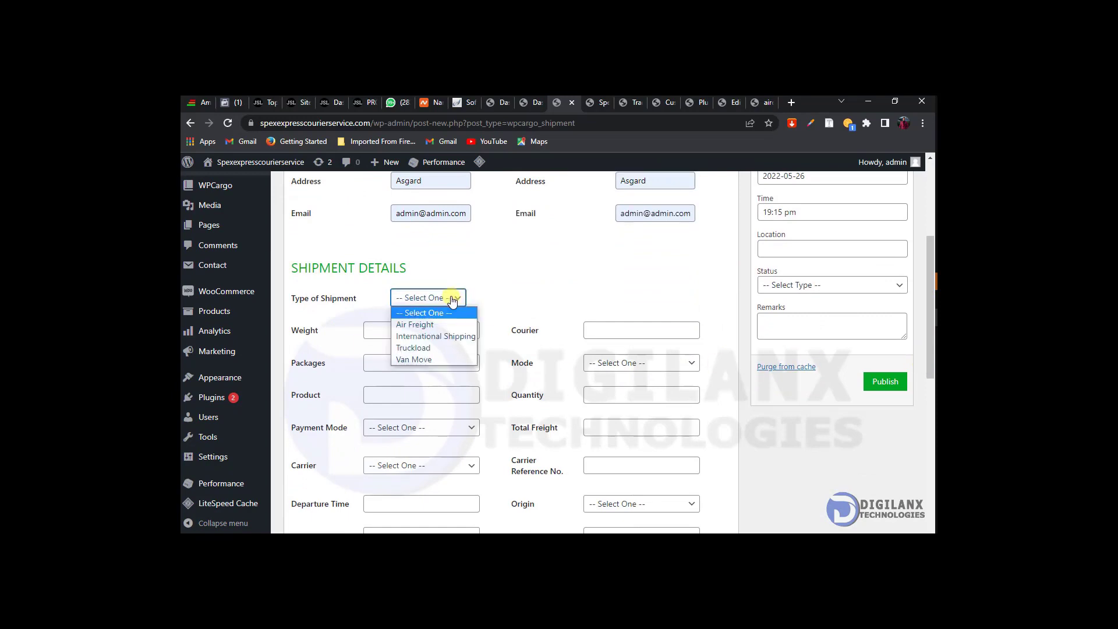
pyautogui.click(442, 321)
pyautogui.click(429, 329)
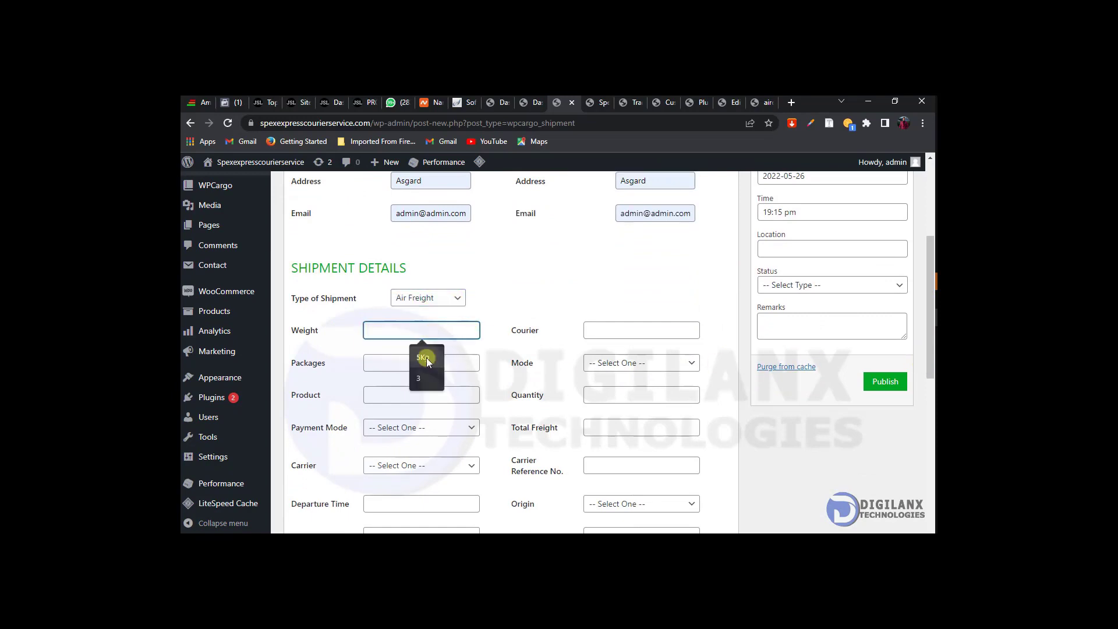
pyautogui.click(424, 357)
# Step: Enter DHS as the courier and set the shipment mode to Air Freight
pyautogui.click(646, 328)
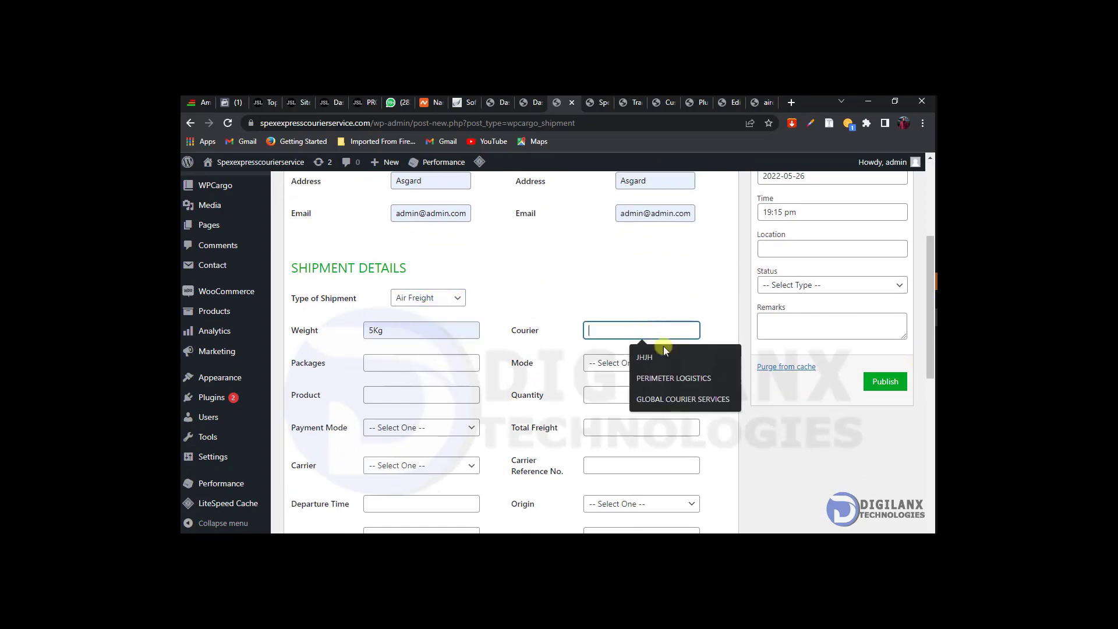
pyautogui.click(620, 287)
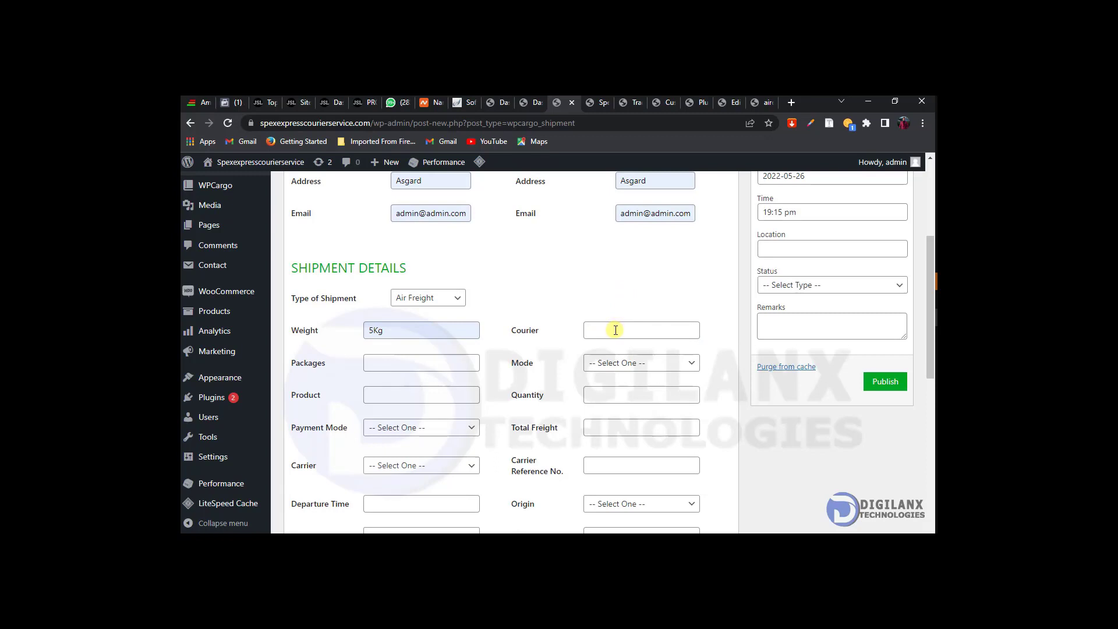
pyautogui.click(616, 330)
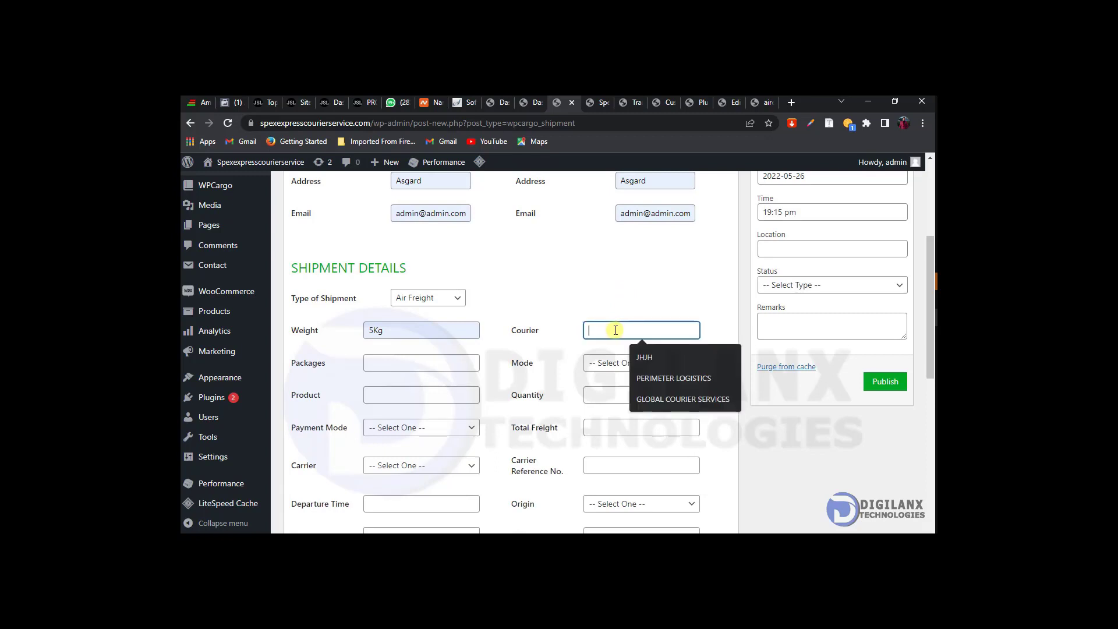
pyautogui.write('DHS')
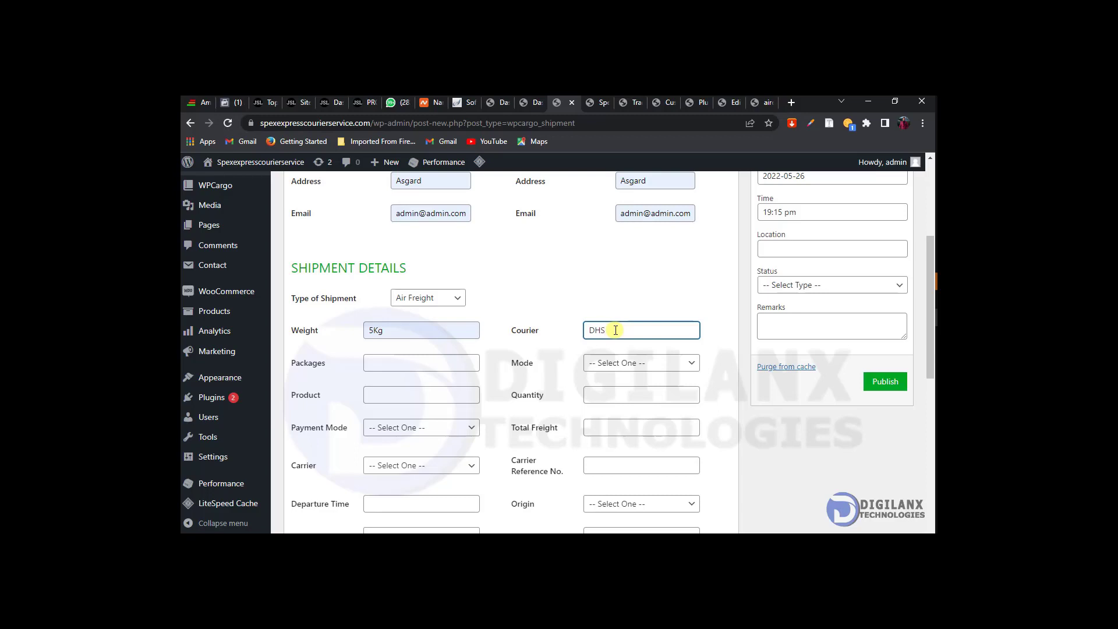
pyautogui.click(606, 362)
pyautogui.click(616, 413)
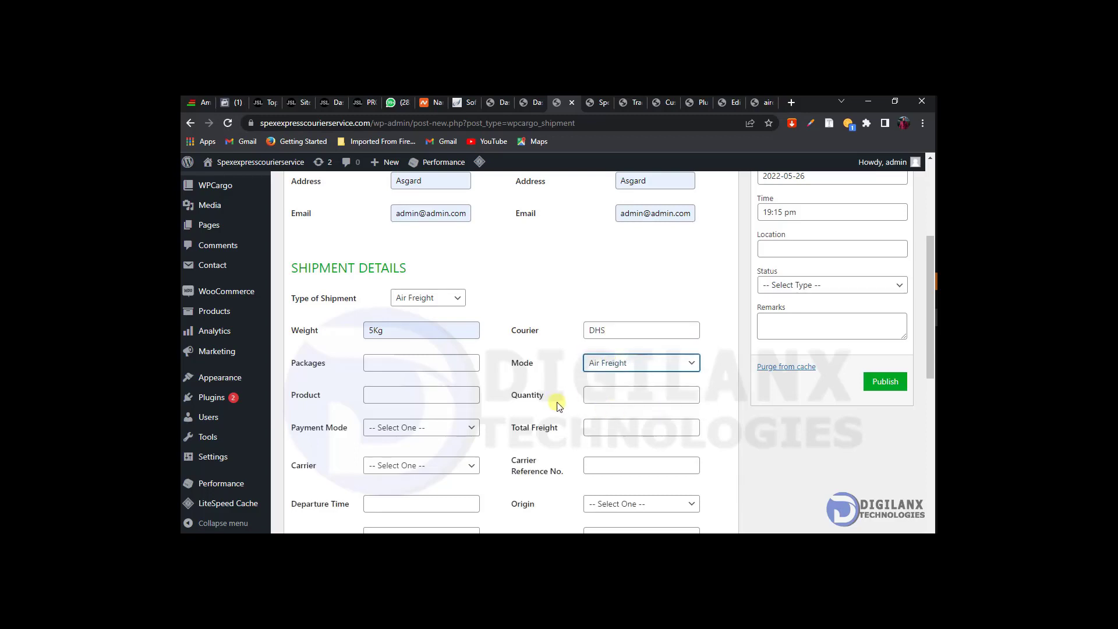
# Step: Set the quantity to 1 and total freight to $100, and fill in the saved alphanumeric carrier reference number
pyautogui.click(600, 397)
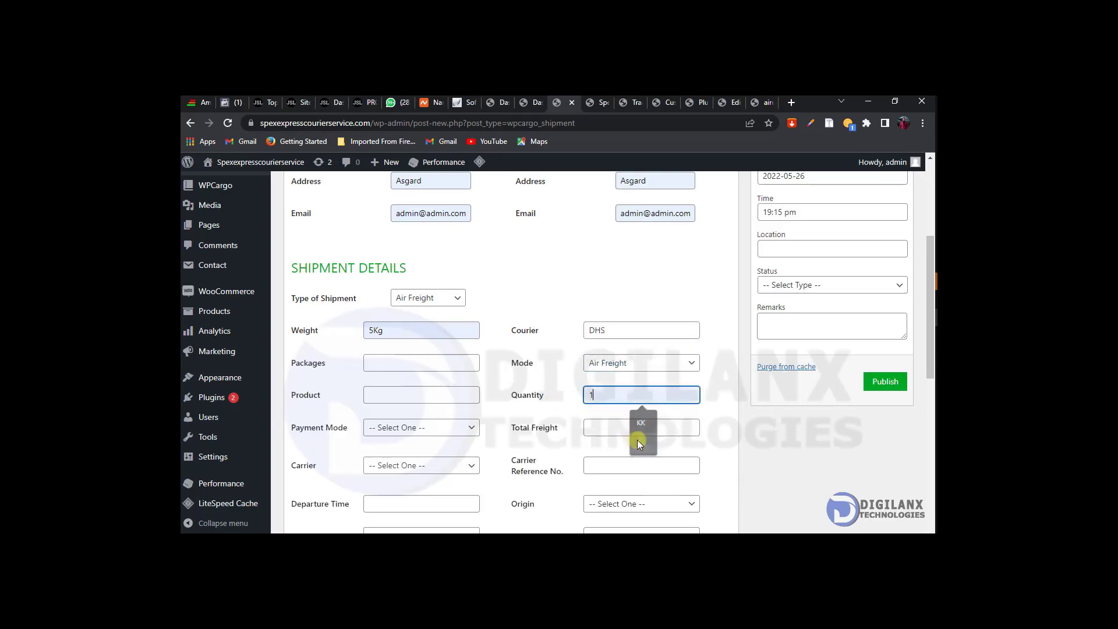
pyautogui.click(637, 441)
pyautogui.click(621, 427)
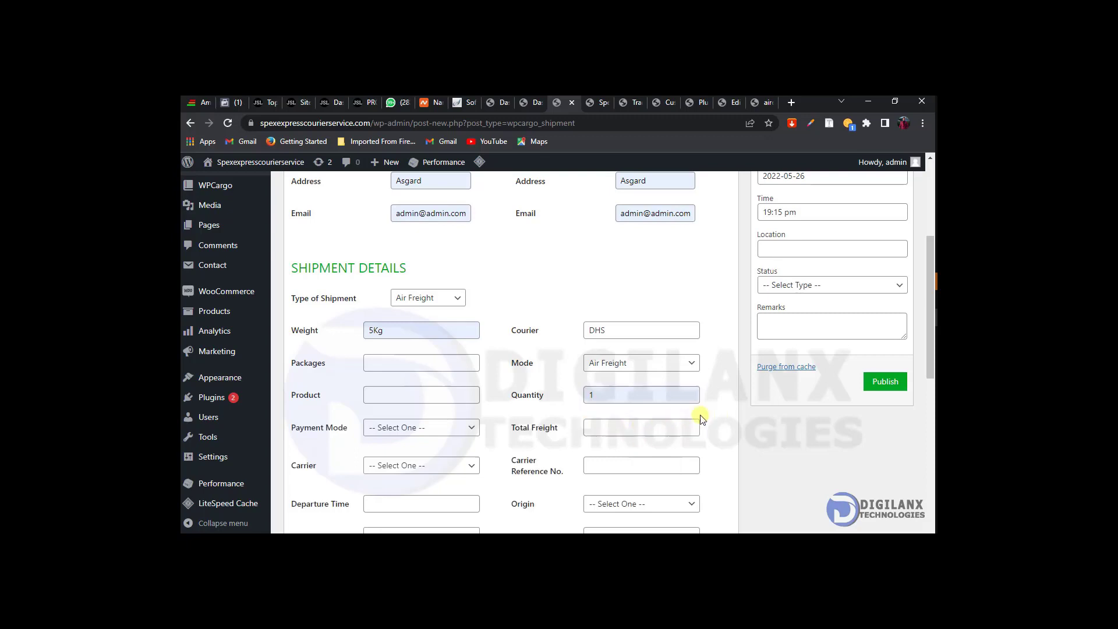
pyautogui.click(718, 417)
pyautogui.click(648, 427)
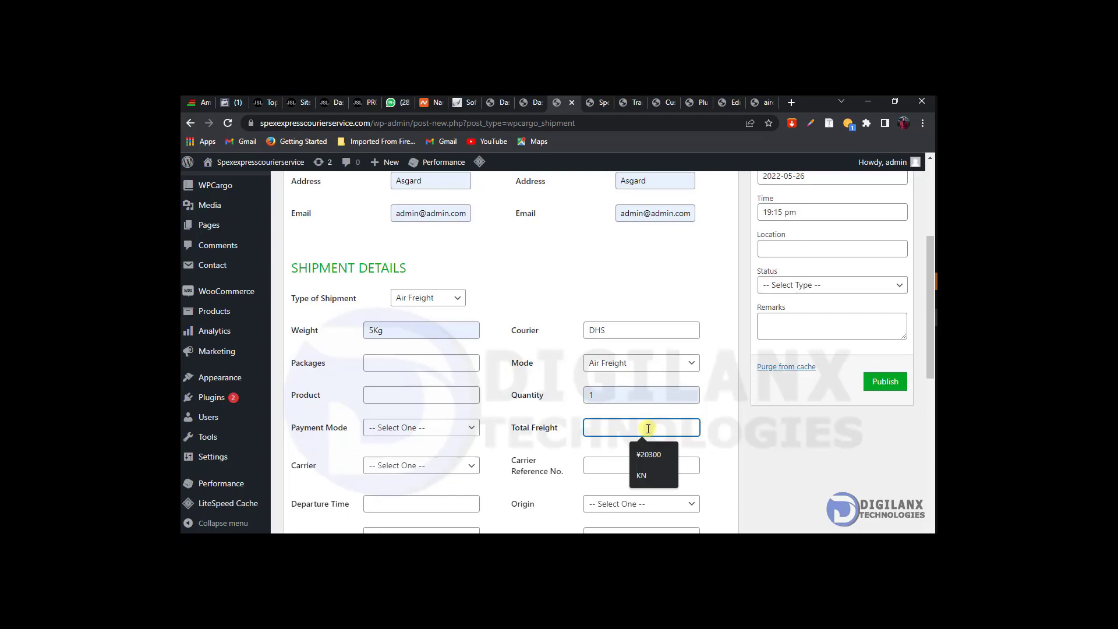
pyautogui.write('$100')
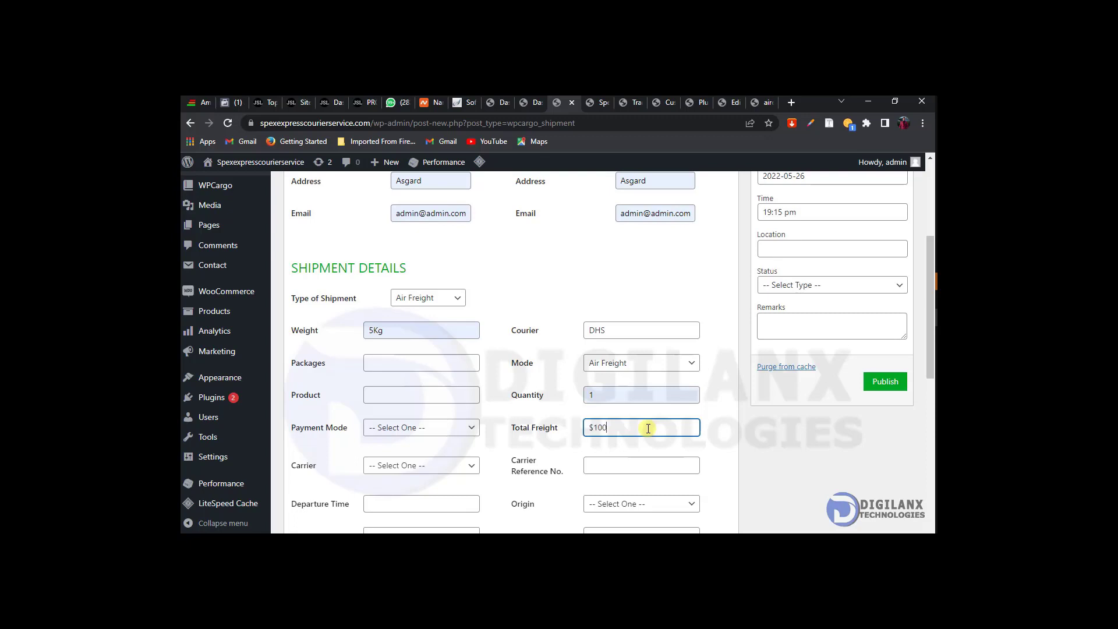
pyautogui.click(626, 466)
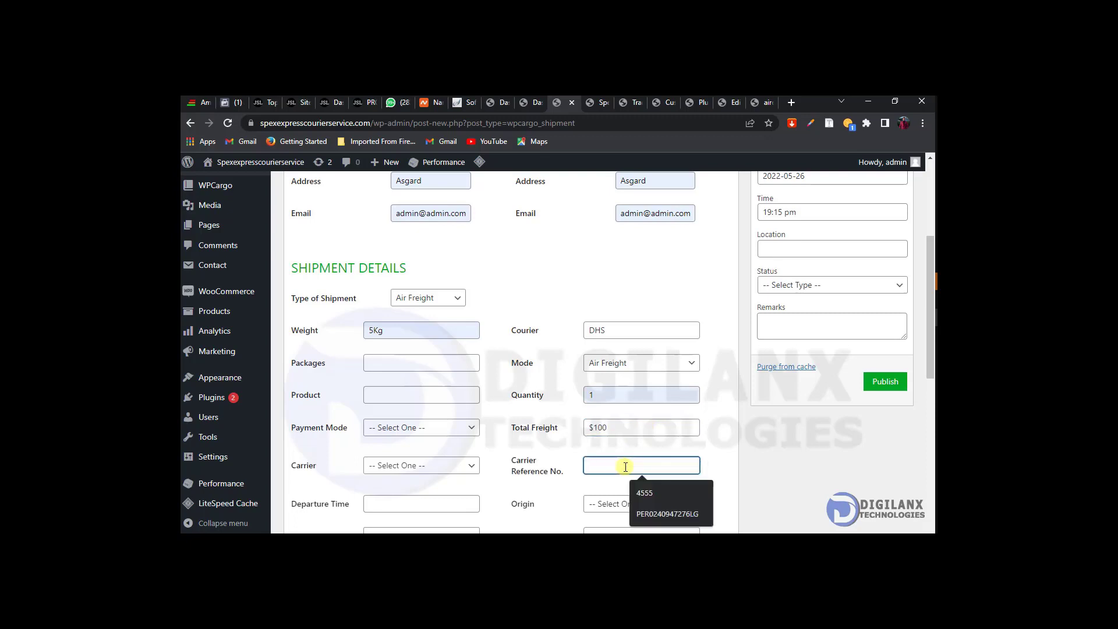
pyautogui.click(655, 513)
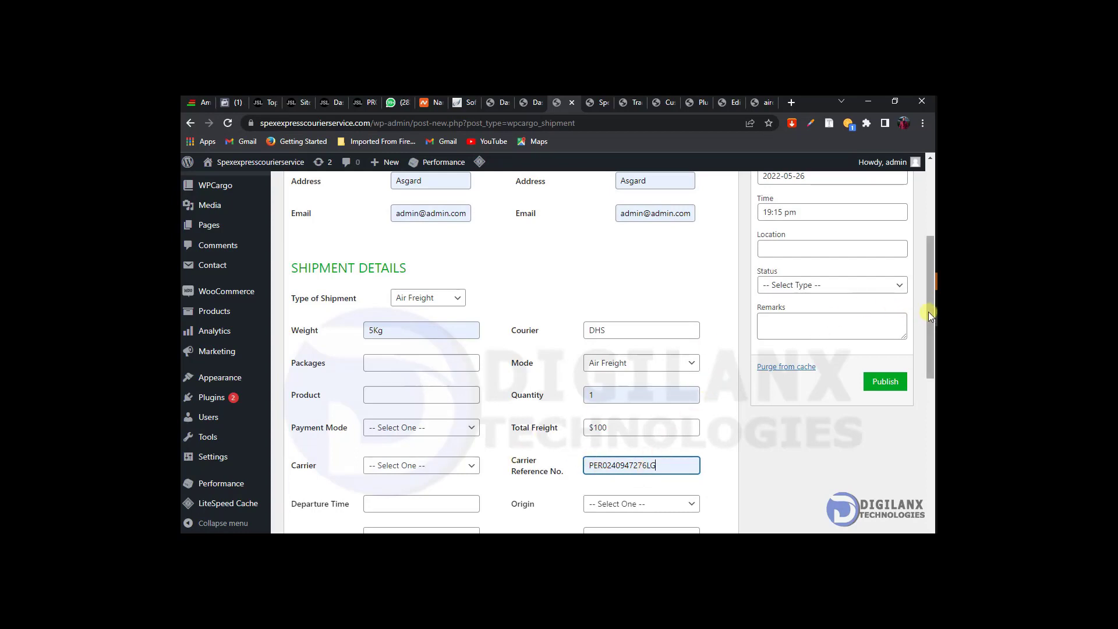
# Step: Fill in the packages as BRIEFCASE and the product as SEALED BREIF CASE from the saved suggestions
pyautogui.moveTo(928, 312); pyautogui.dragTo(930, 260)
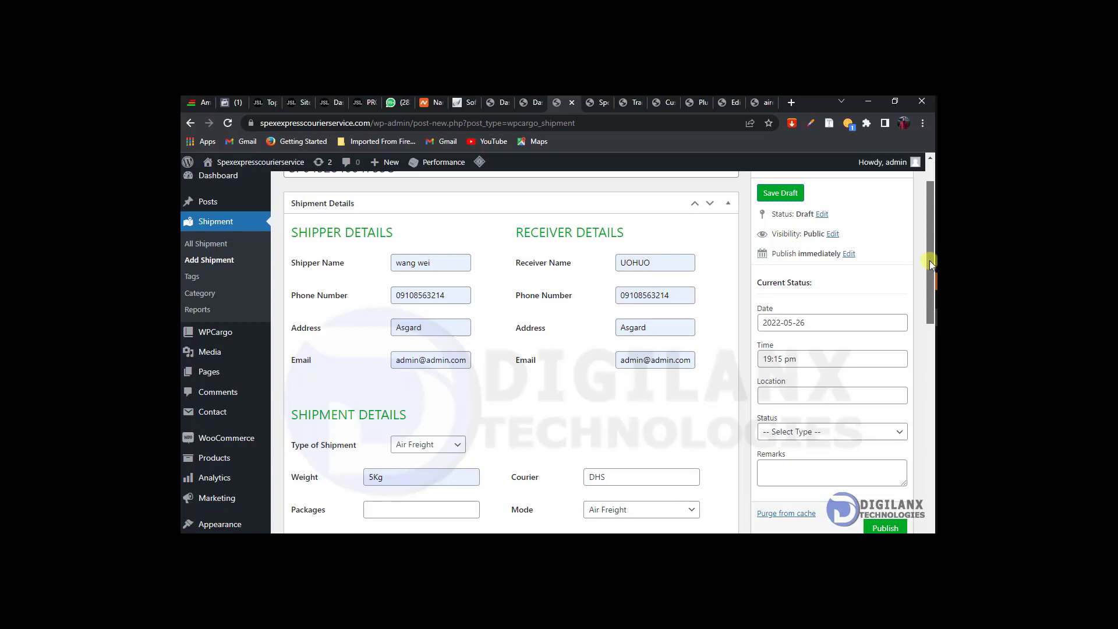
pyautogui.moveTo(930, 261); pyautogui.dragTo(926, 355)
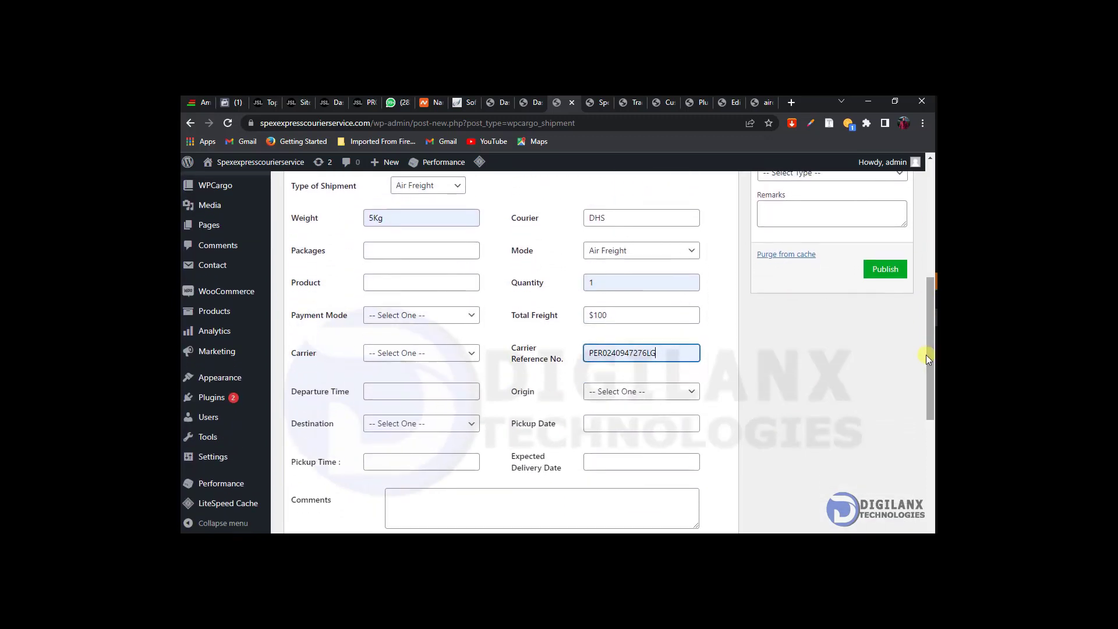
pyautogui.click(402, 250)
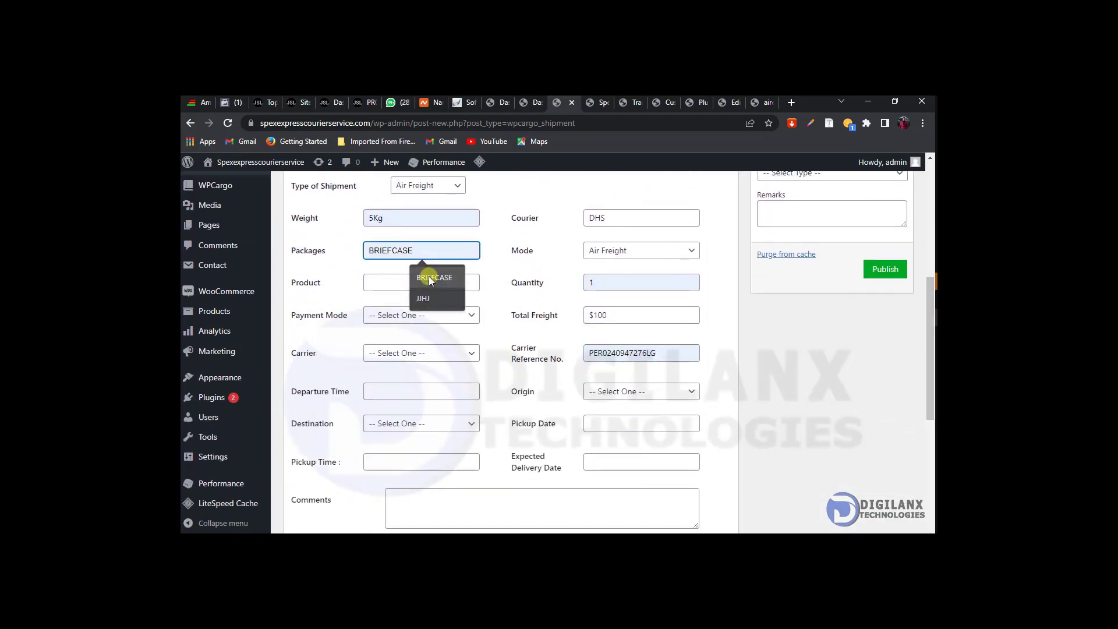
pyautogui.click(428, 278)
pyautogui.click(417, 283)
pyautogui.click(428, 310)
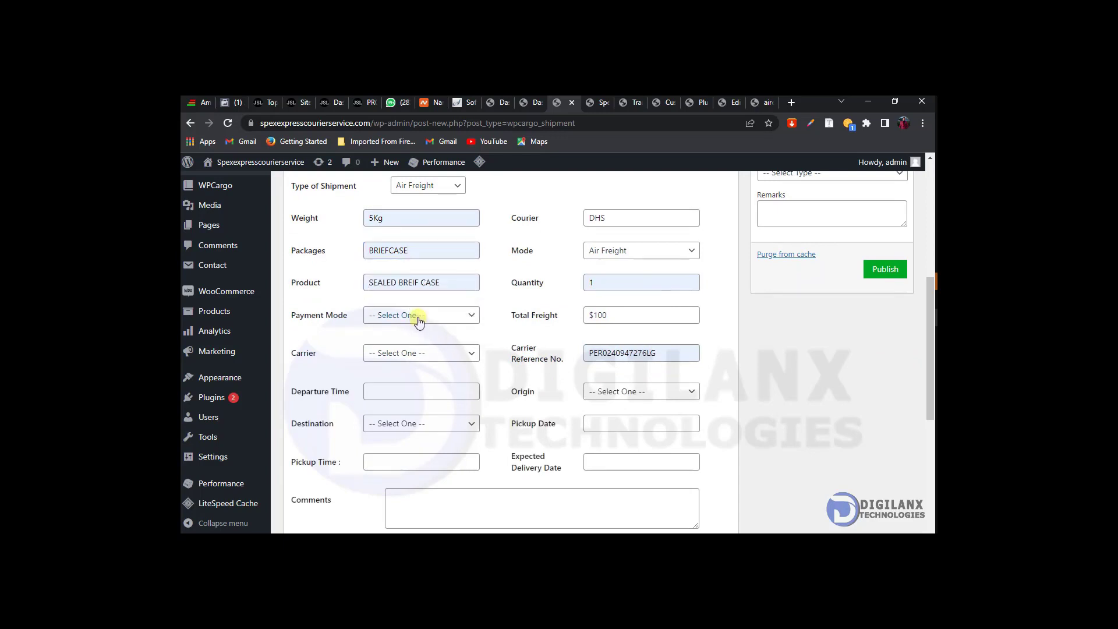
# Step: Set the payment mode to Bank Payment and the carrier to SPEX COURIER
pyautogui.click(416, 318)
pyautogui.click(417, 341)
pyautogui.click(419, 354)
pyautogui.click(421, 379)
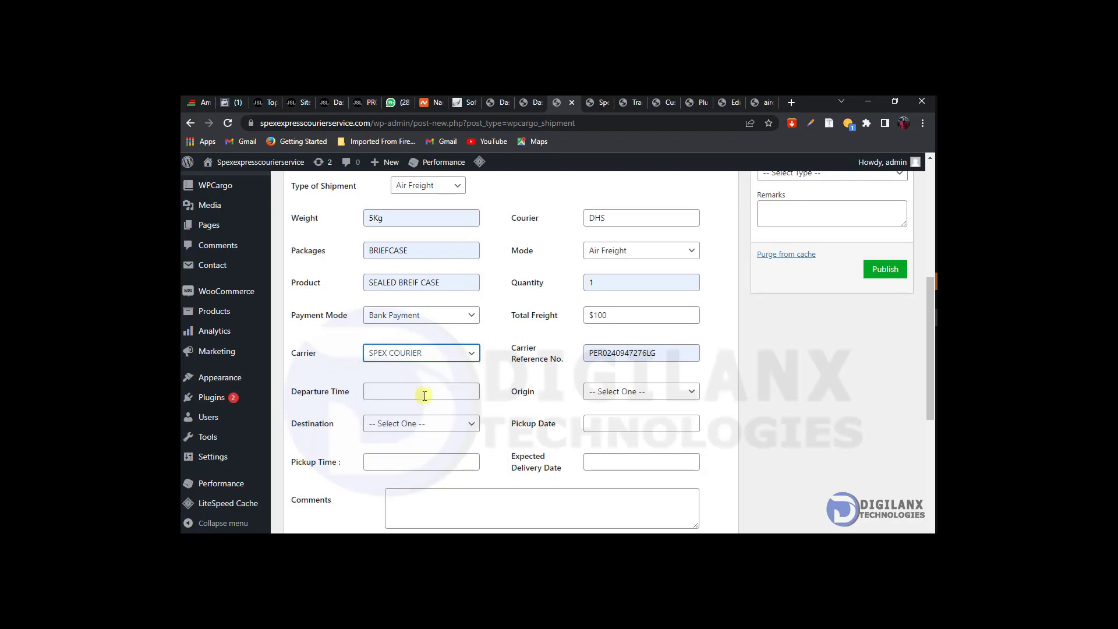
# Step: Set the shipment's departure time to 19:00 pm and its destination to Australia
pyautogui.click(428, 397)
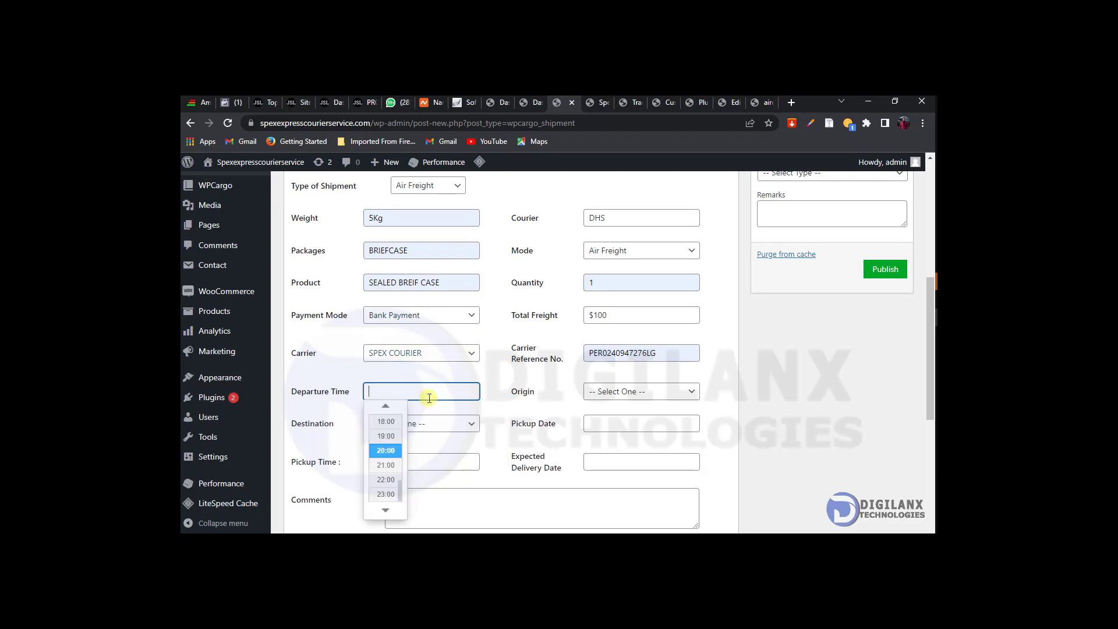
pyautogui.click(386, 422)
pyautogui.click(411, 425)
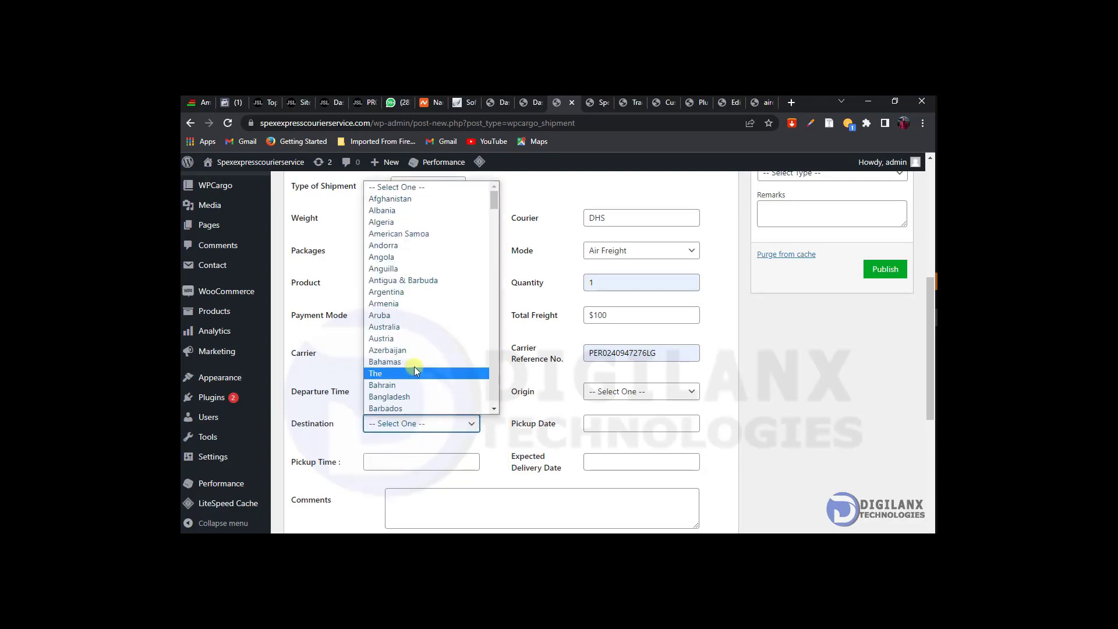
pyautogui.click(424, 326)
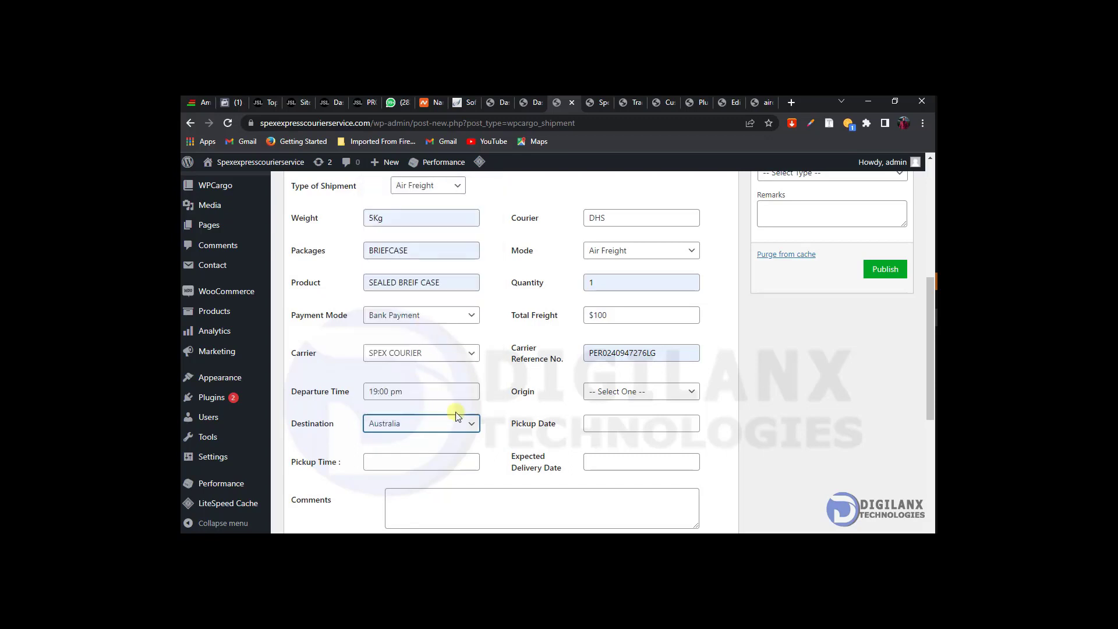
# Step: Set the pickup date to 2022-05-10 and the shipment's origin to Argentina
pyautogui.click(605, 425)
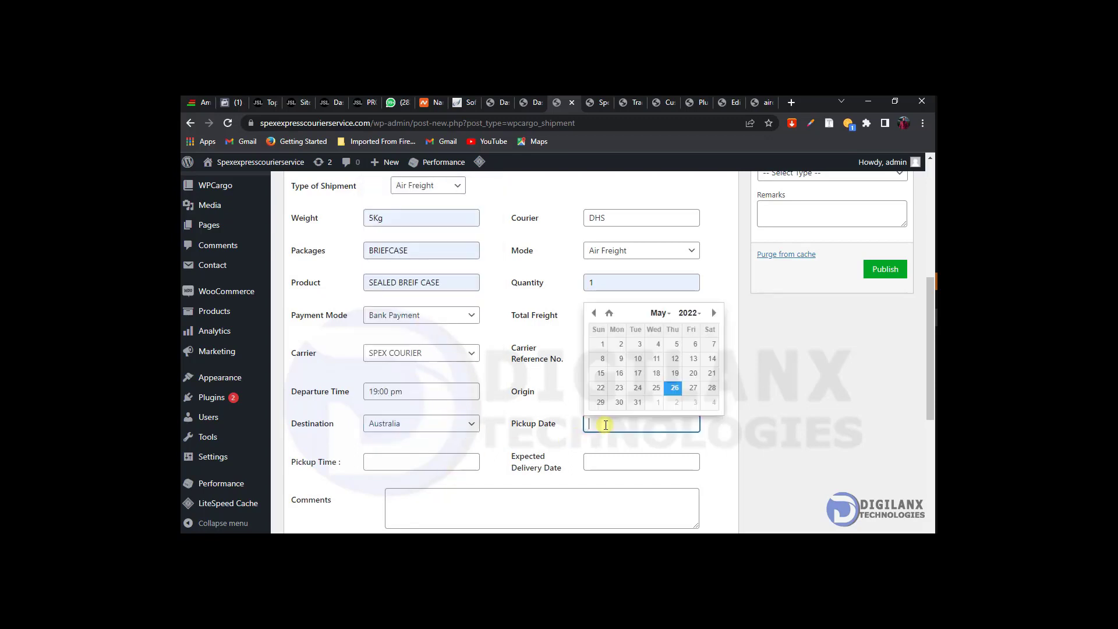
pyautogui.click(639, 358)
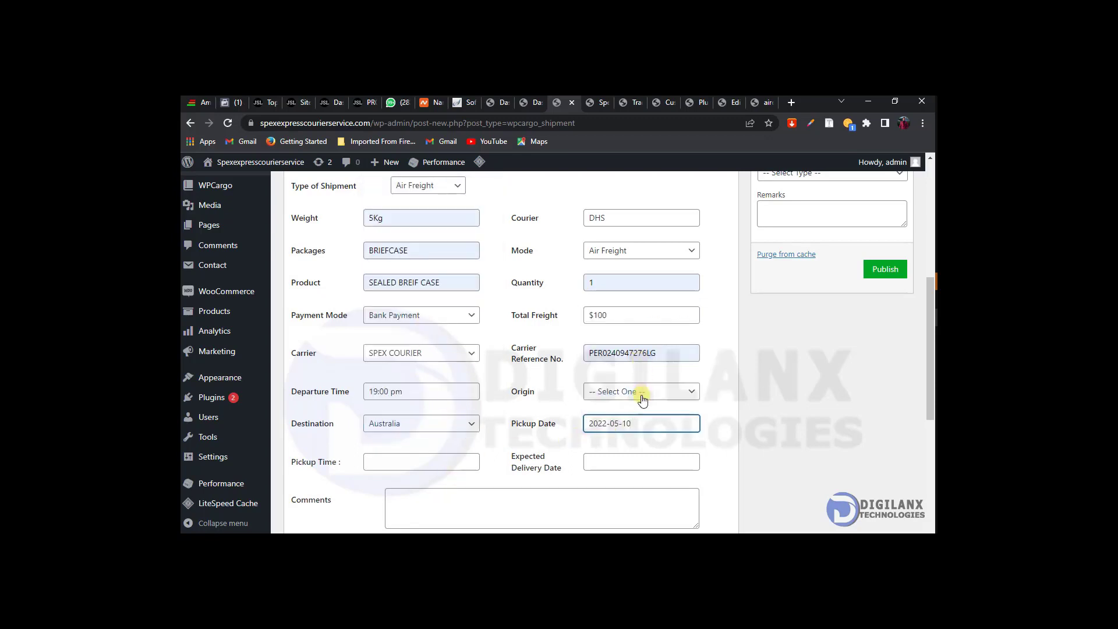
pyautogui.click(641, 393)
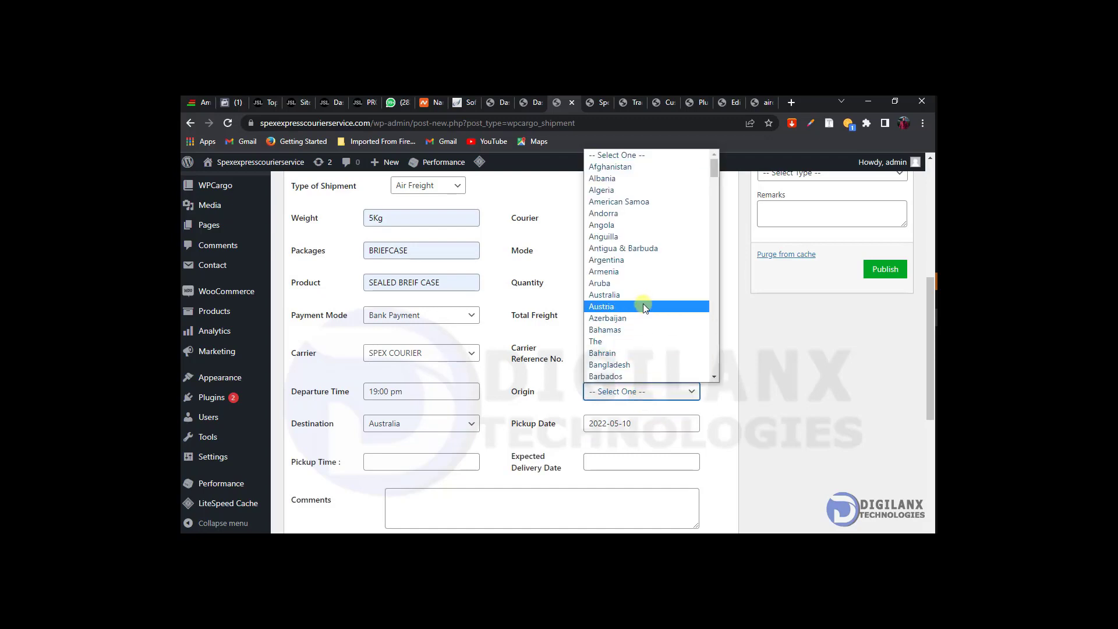
pyautogui.click(645, 260)
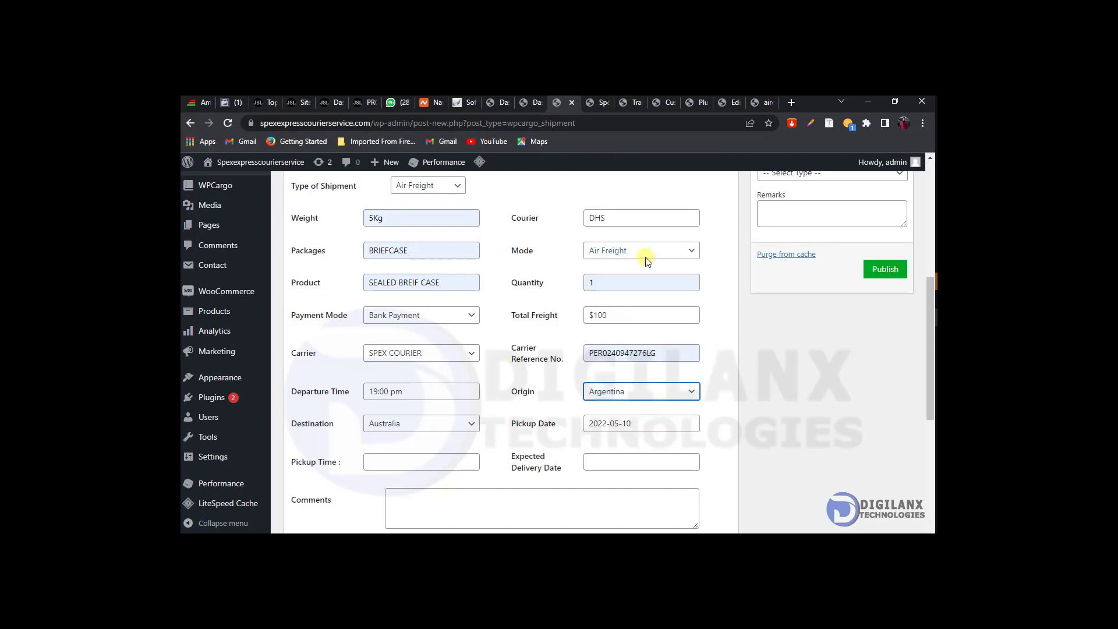
# Step: Set the pickup time to 19:00 pm and the expected delivery date to 2022-05-28, leaving the comments empty
pyautogui.moveTo(930, 319); pyautogui.dragTo(932, 382)
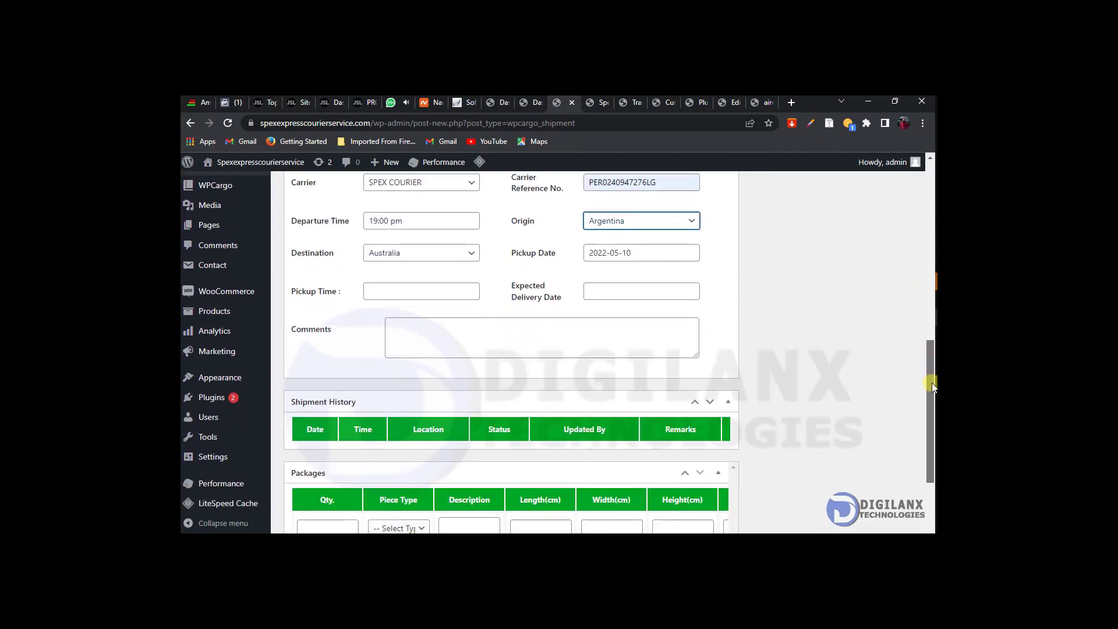
pyautogui.click(441, 291)
pyautogui.click(386, 336)
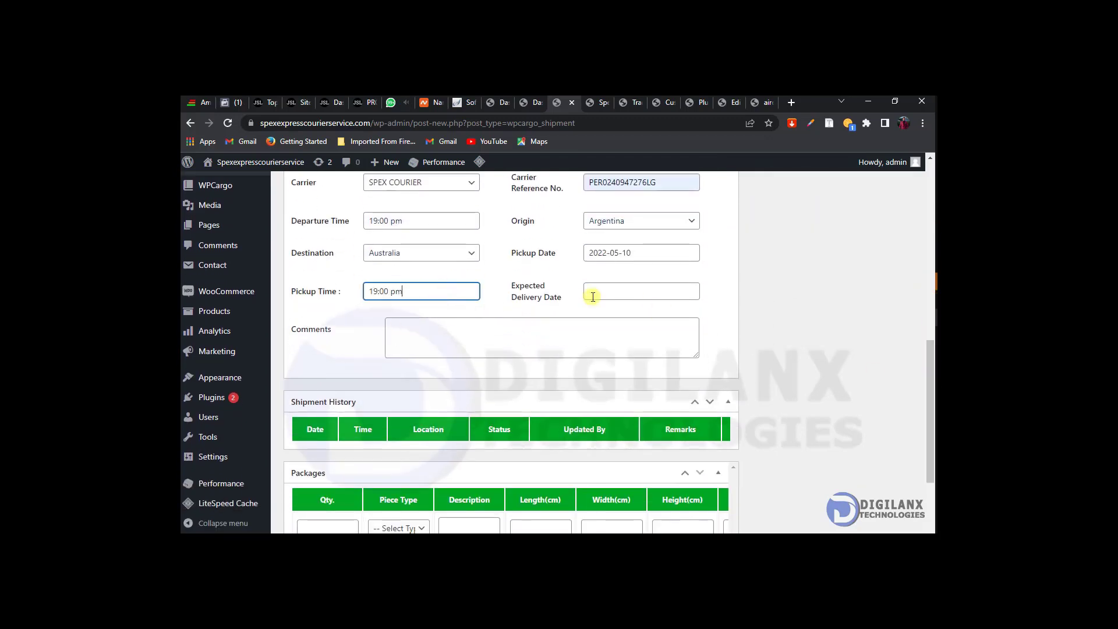
pyautogui.click(626, 290)
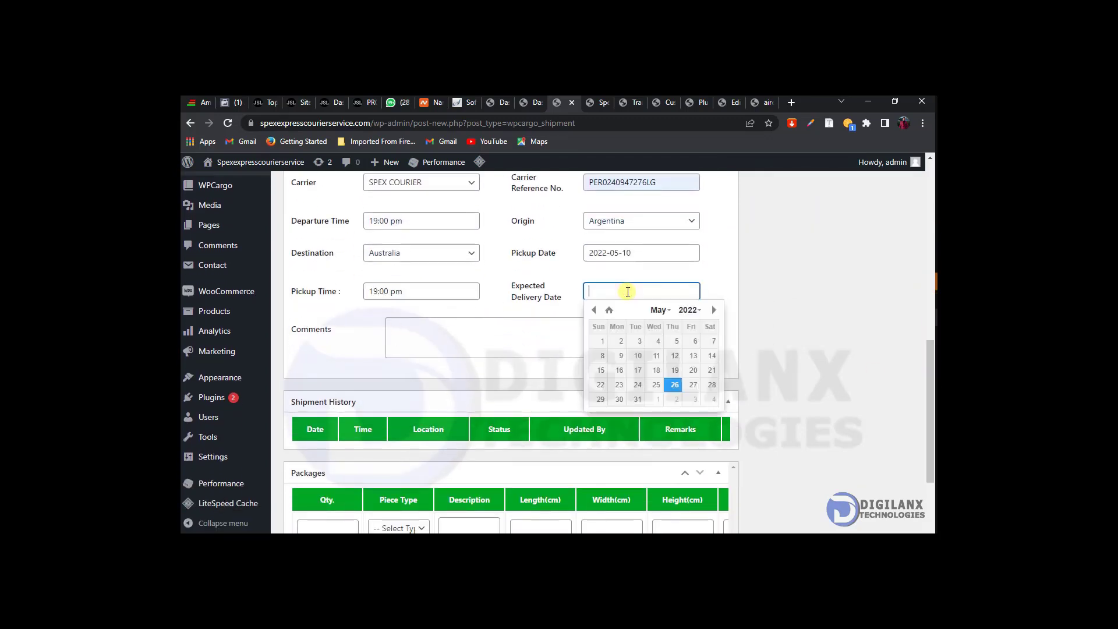
pyautogui.click(712, 384)
pyautogui.click(628, 348)
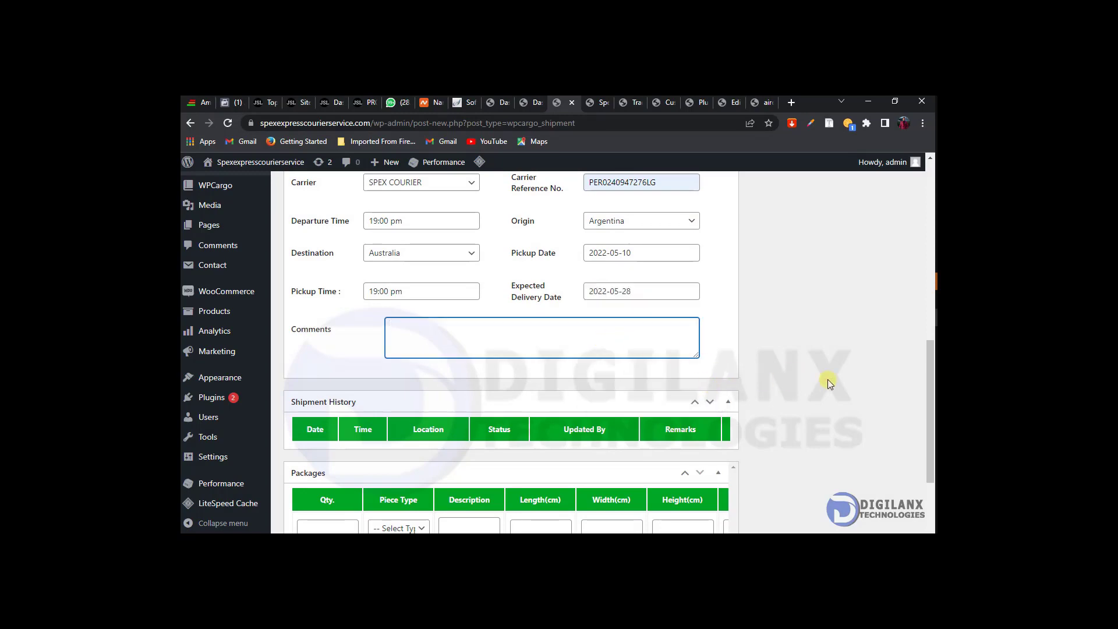
# Step: Set the current shipment status to Out for delivery and its location to the saved suggestion mogols
pyautogui.moveTo(930, 404); pyautogui.dragTo(930, 255)
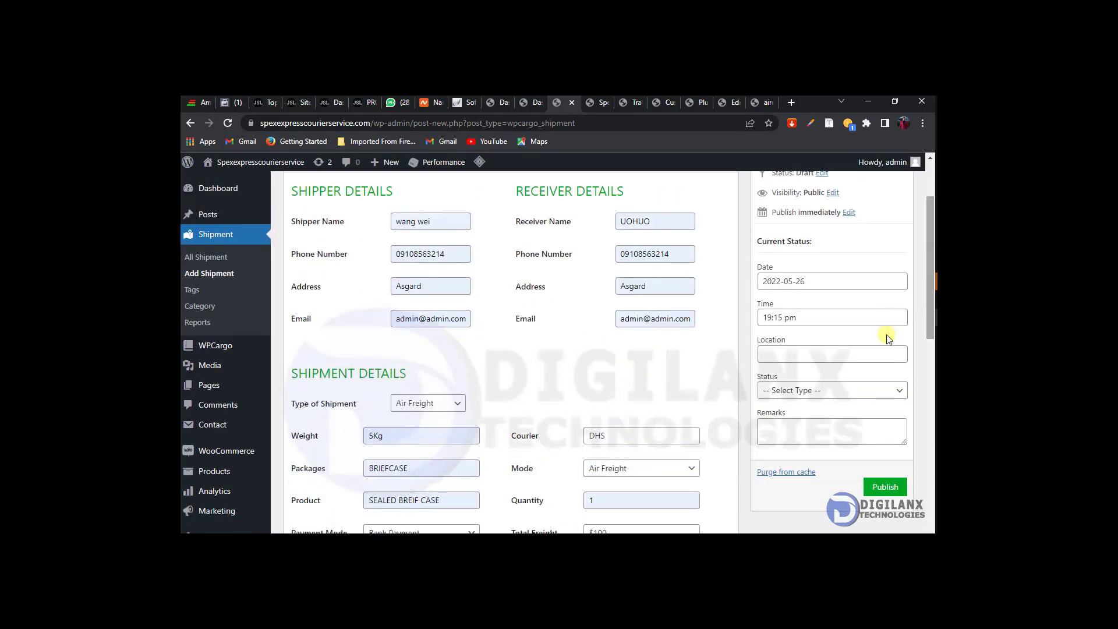
pyautogui.click(840, 388)
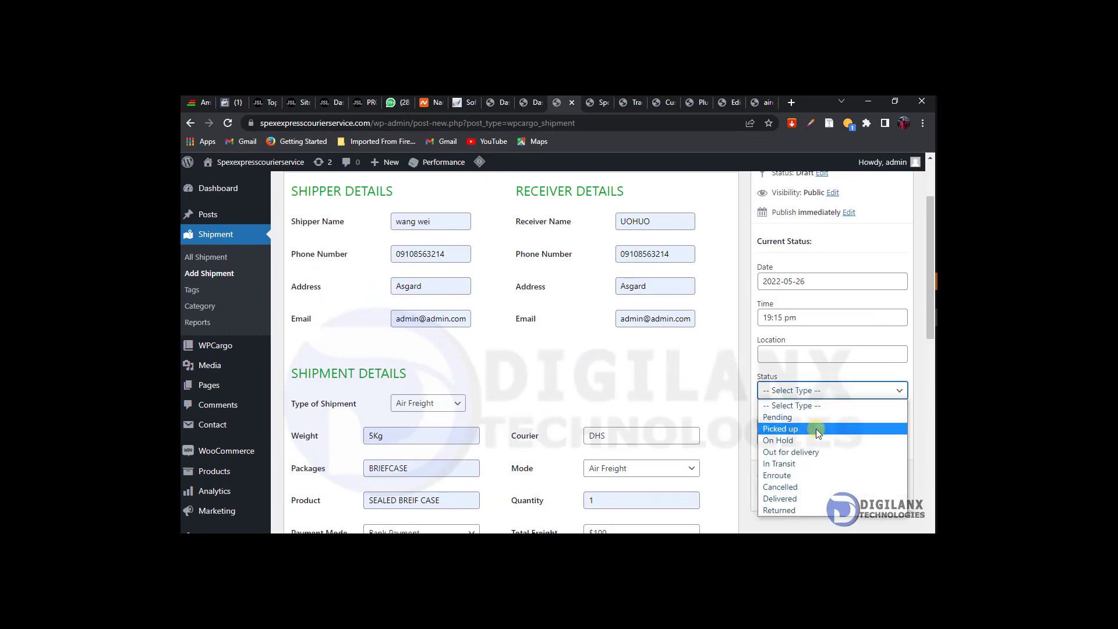
pyautogui.click(816, 454)
pyautogui.click(801, 357)
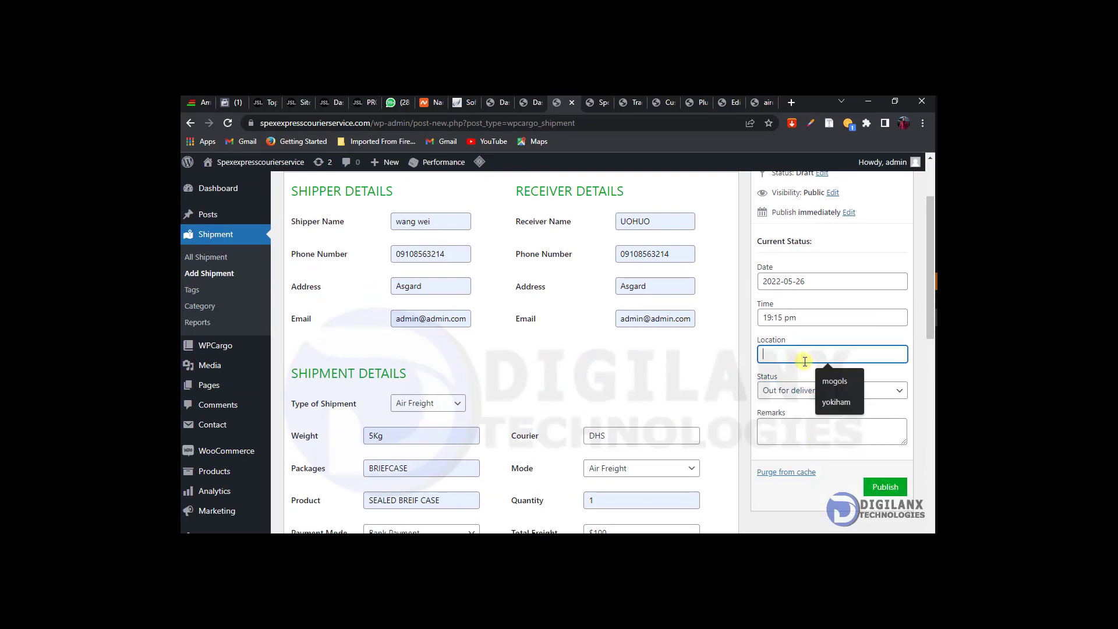
pyautogui.click(835, 381)
# Step: Review the completed shipment form and publish the shipment
pyautogui.moveTo(929, 326); pyautogui.dragTo(928, 296)
pyautogui.scroll(-1, 931, 366)
pyautogui.scroll(-4, 931, 365)
pyautogui.scroll(4, 931, 366)
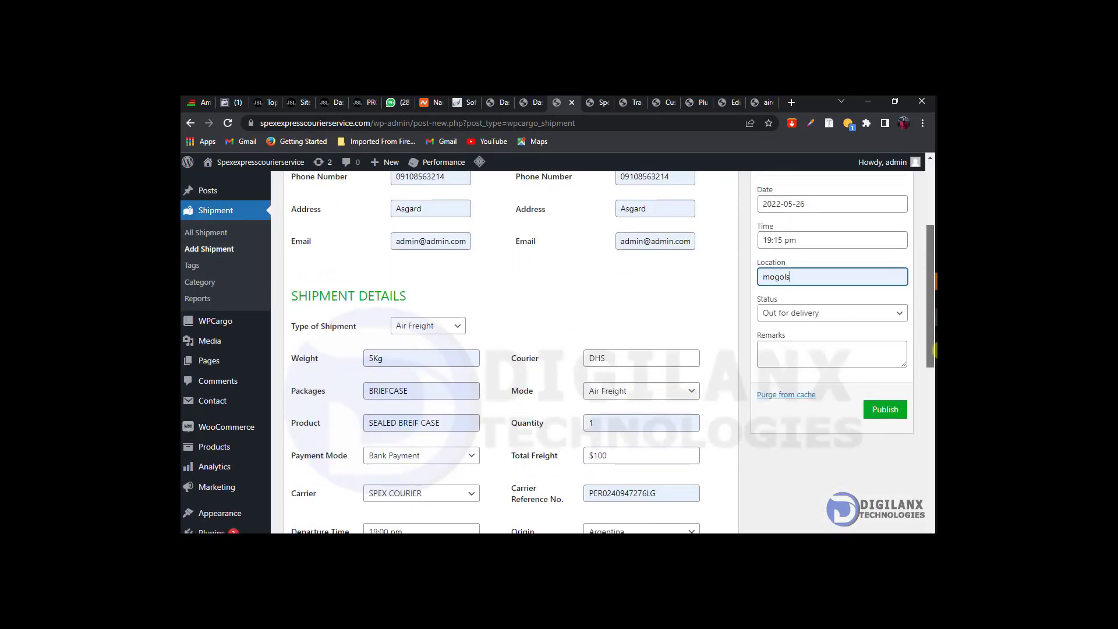
pyautogui.scroll(-2, 932, 365)
pyautogui.click(888, 382)
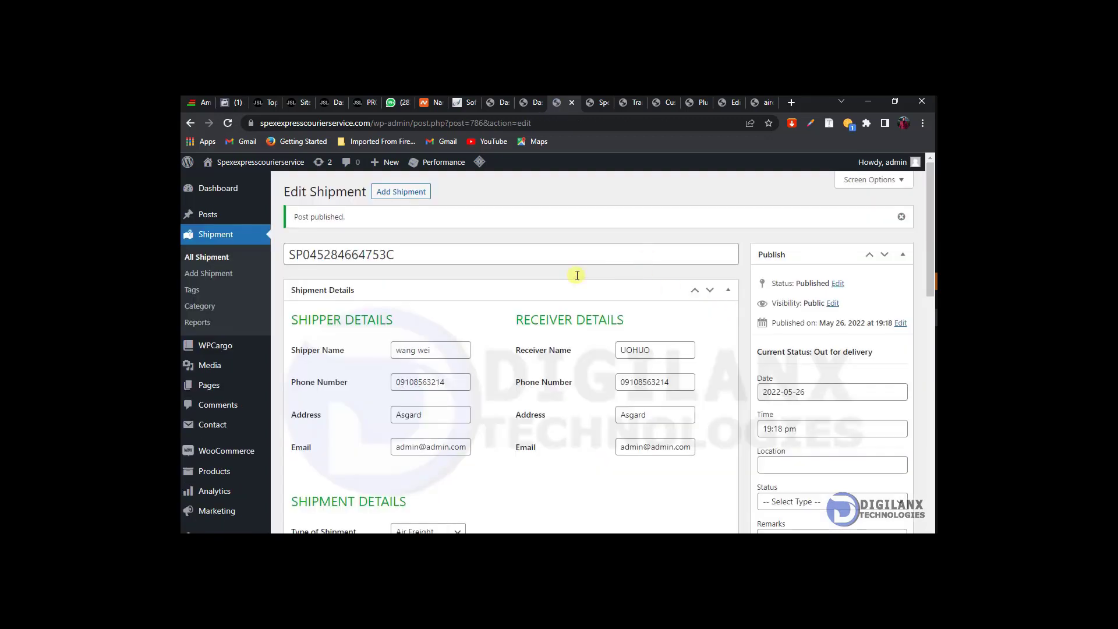
# Step: Look up the published shipment by its tracking number on the live site's Track Shipment page and examine the shipment information and history
pyautogui.click(203, 257)
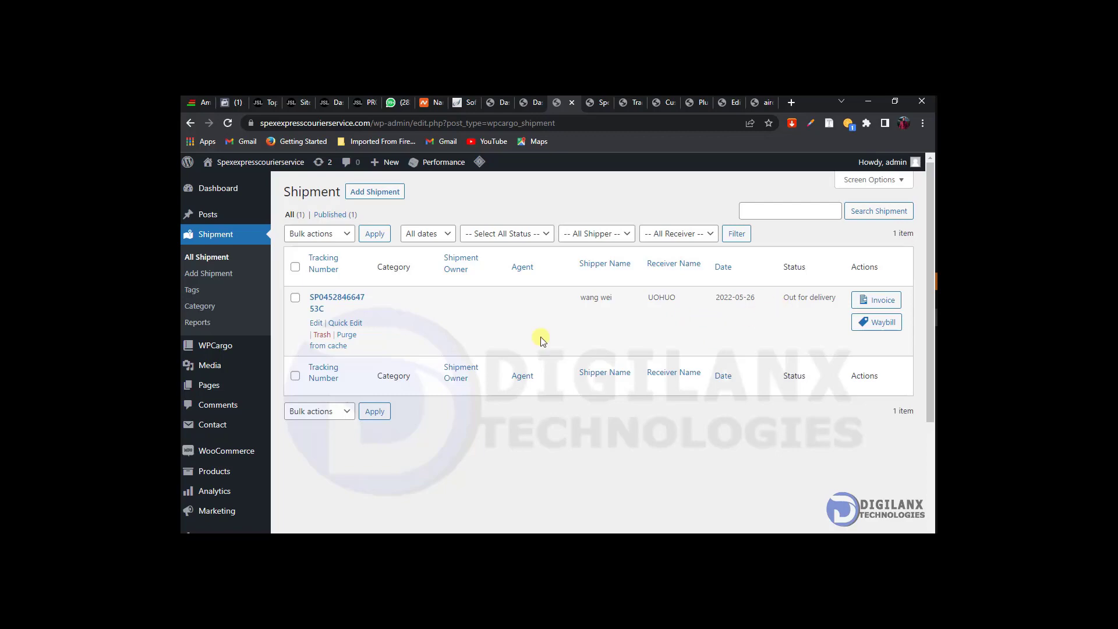
pyautogui.click(600, 103)
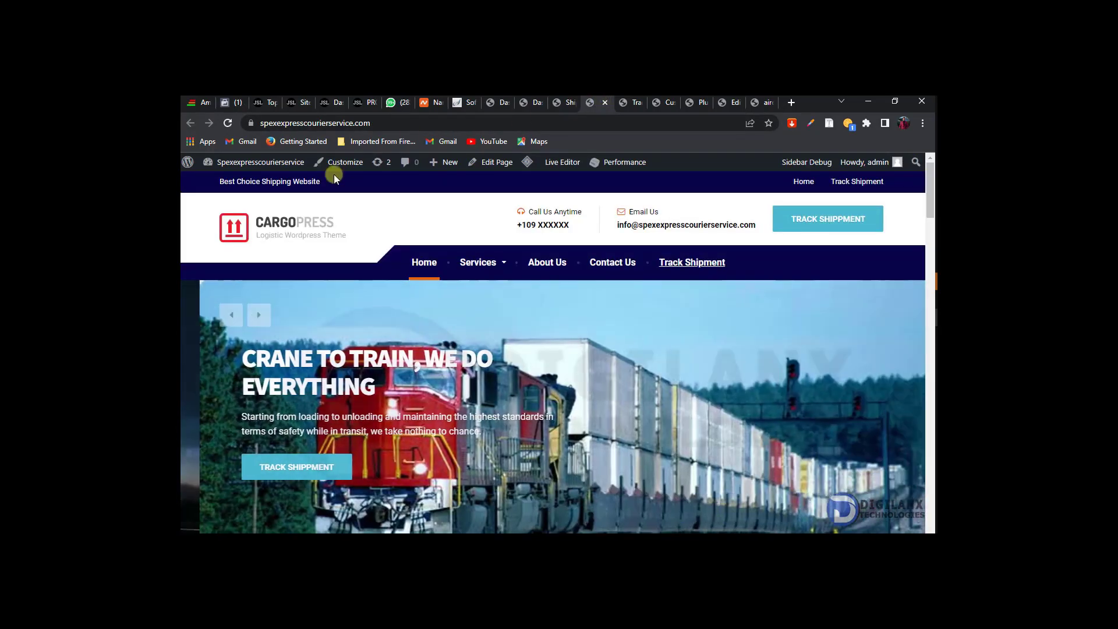
pyautogui.click(228, 125)
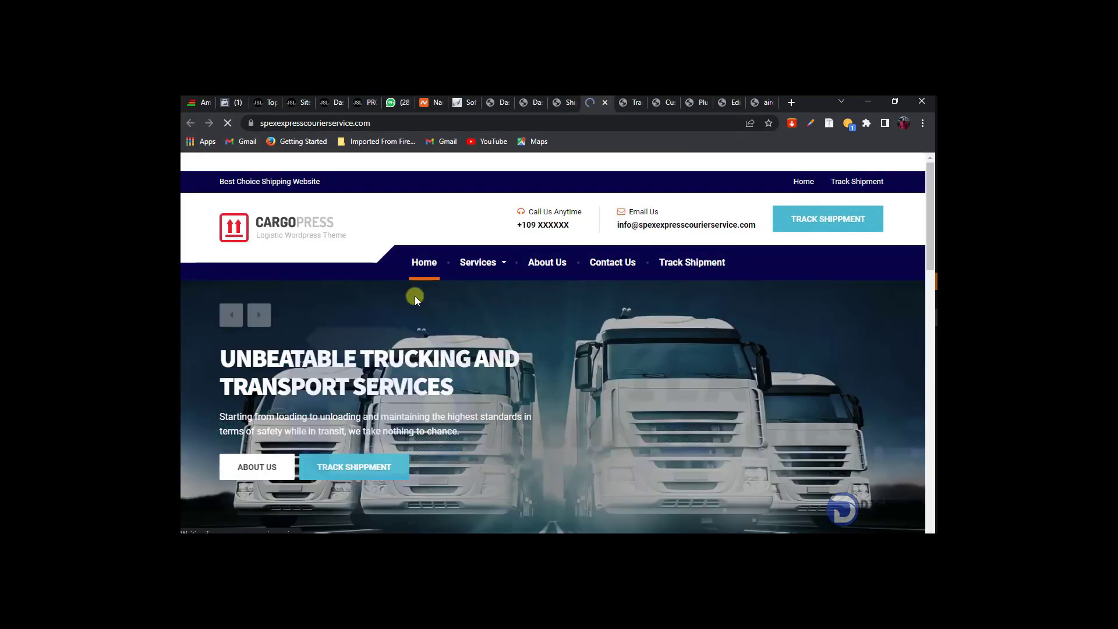
pyautogui.click(666, 267)
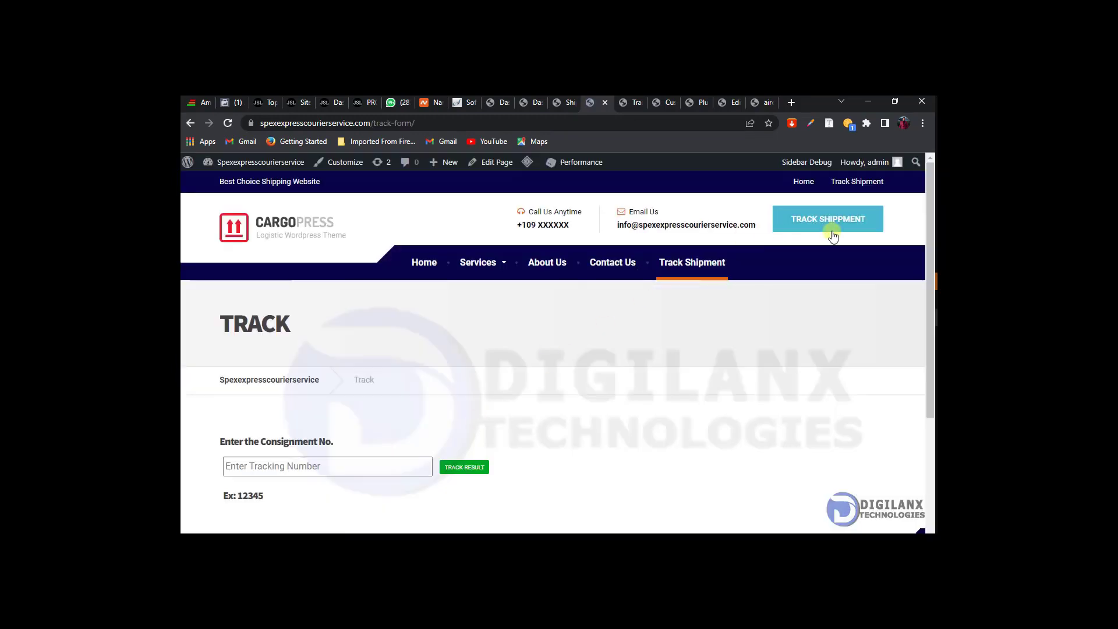
pyautogui.scroll(-3, 497, 280)
pyautogui.click(385, 314)
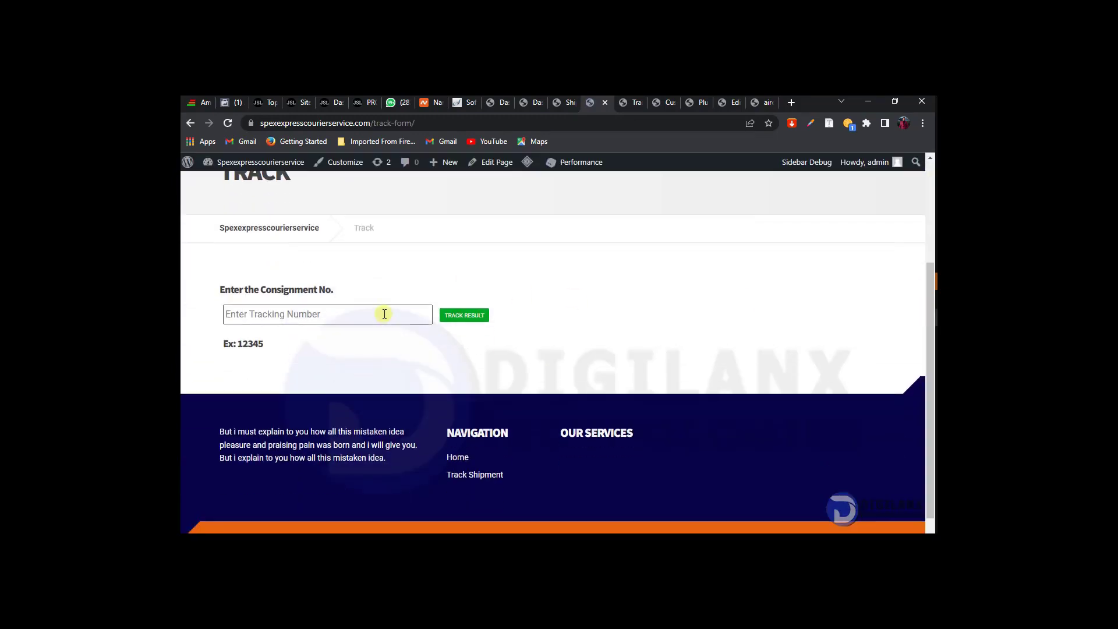
pyautogui.hotkey('ctrl', 'v')
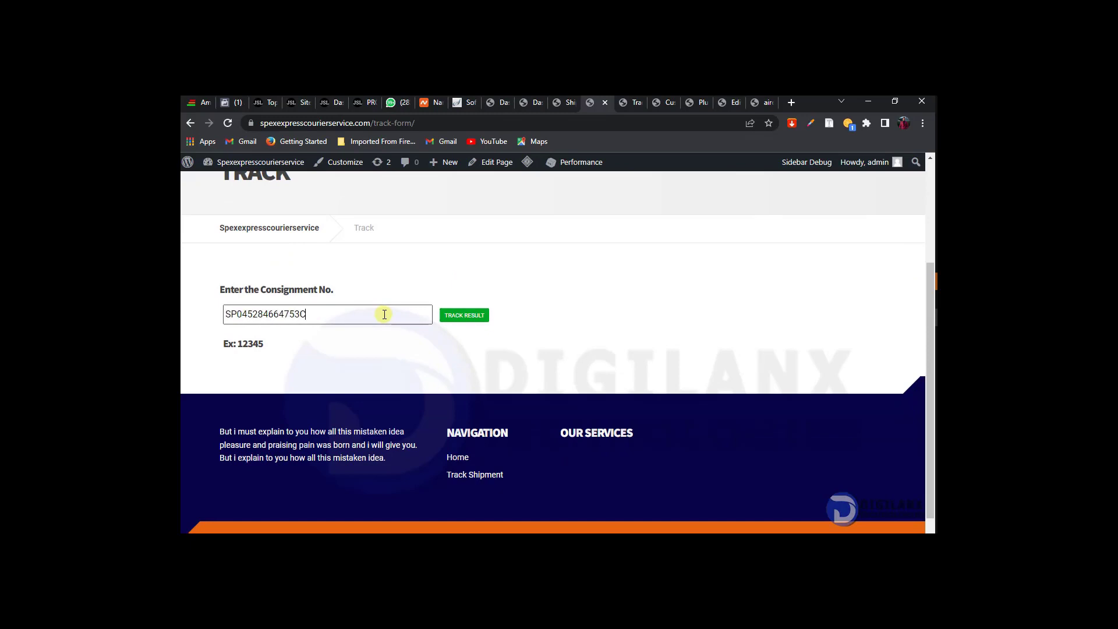
pyautogui.click(460, 317)
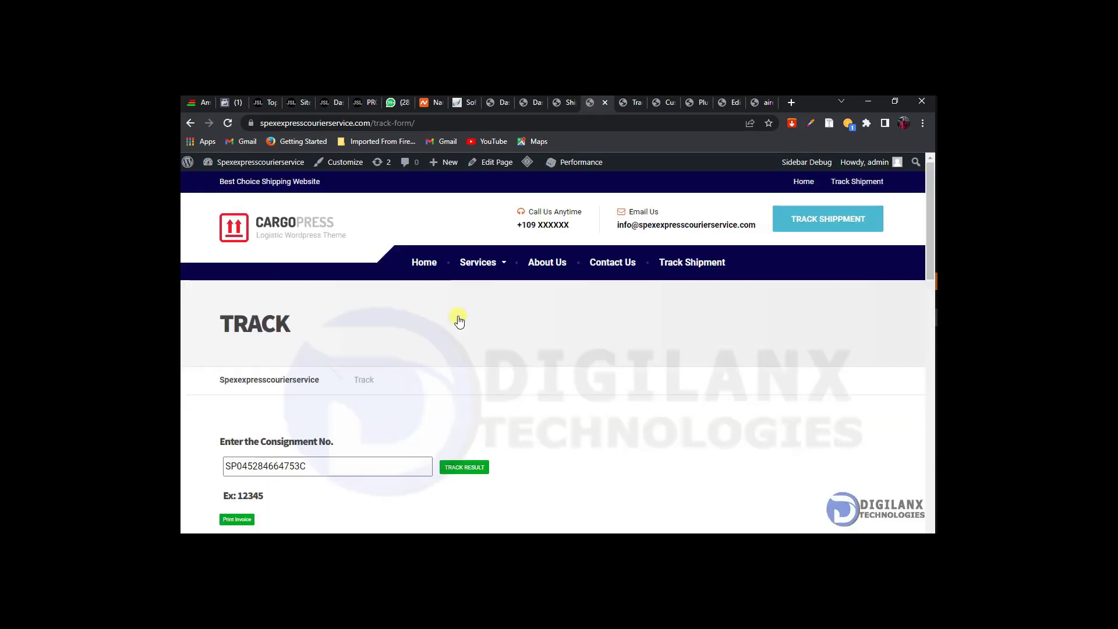
pyautogui.moveTo(926, 229); pyautogui.dragTo(925, 381)
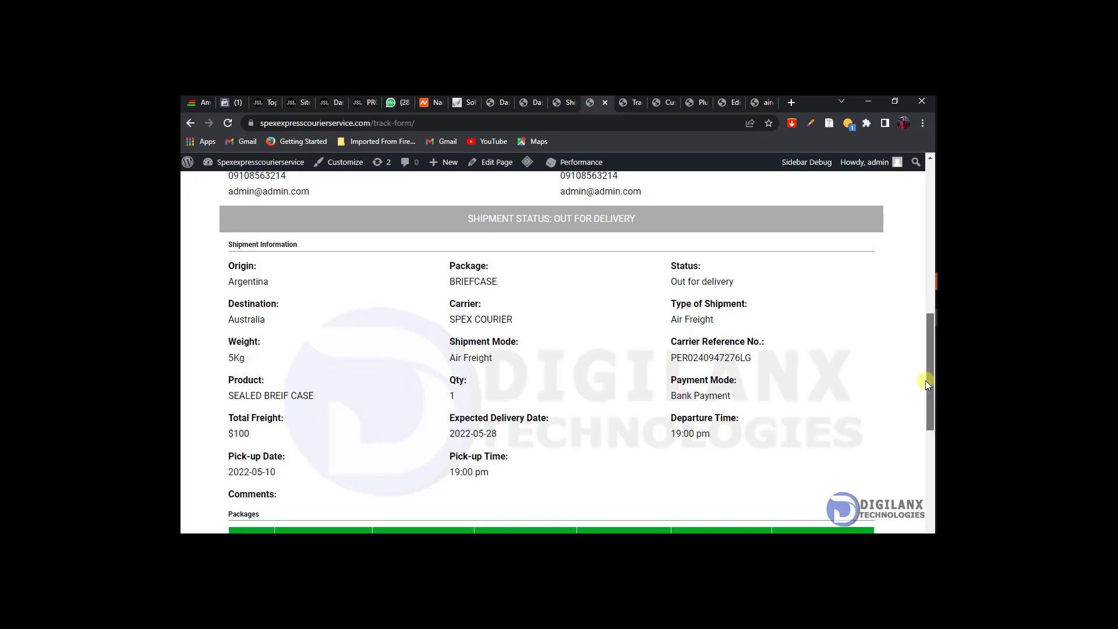
pyautogui.moveTo(925, 380); pyautogui.dragTo(932, 453)
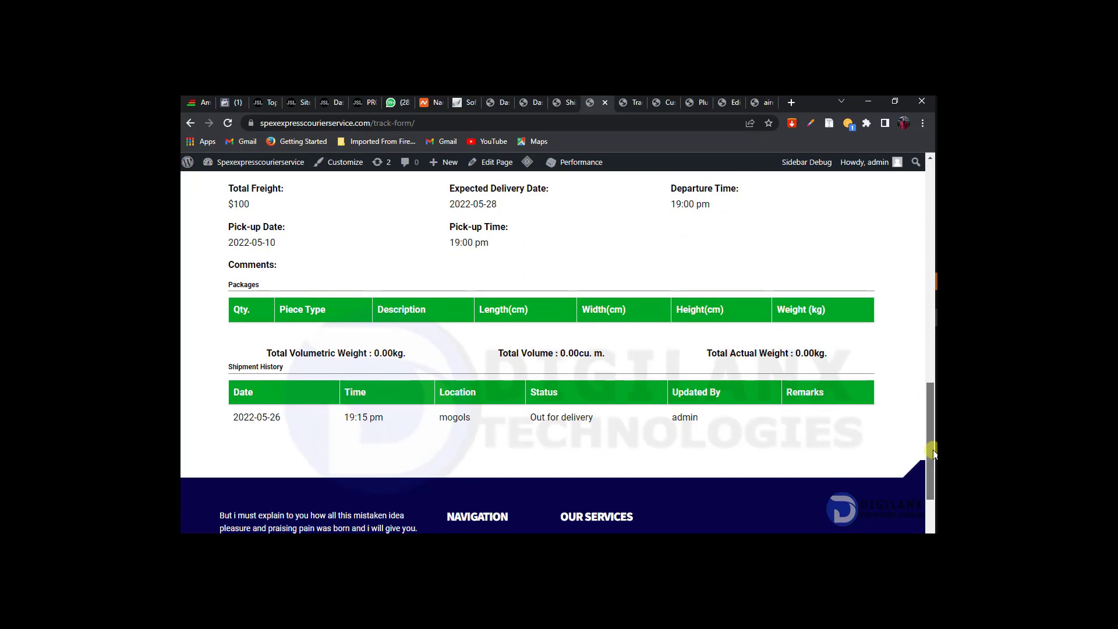
pyautogui.moveTo(933, 454); pyautogui.dragTo(928, 462)
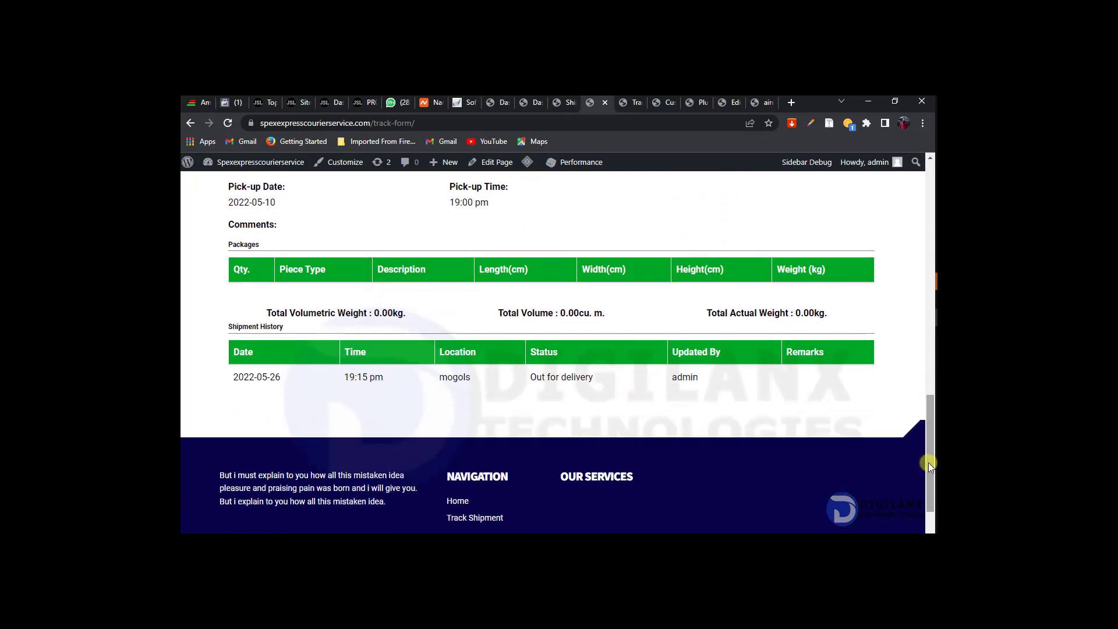
# Step: Reopen the published shipment for editing and set its status to On Hold with the location Argentina
pyautogui.click(568, 102)
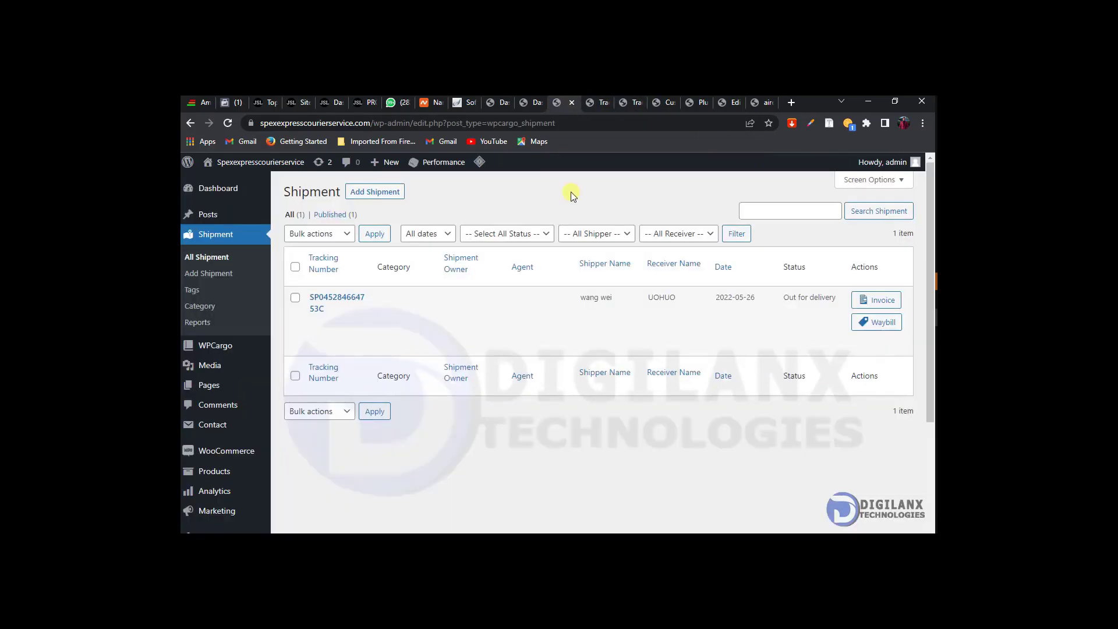
pyautogui.moveTo(531, 298)
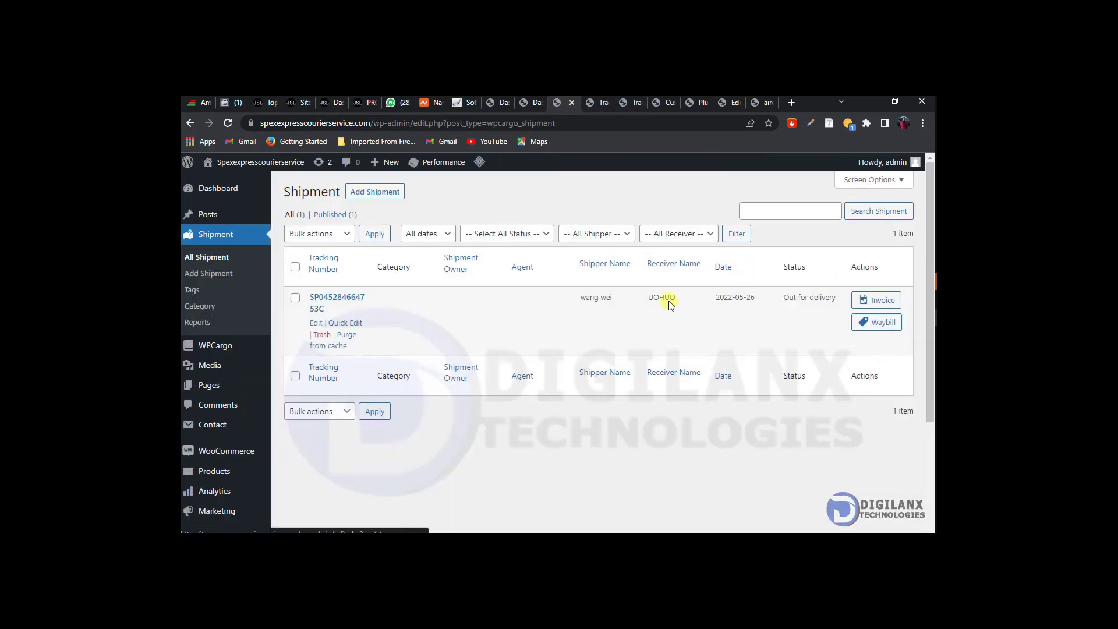
pyautogui.click(316, 324)
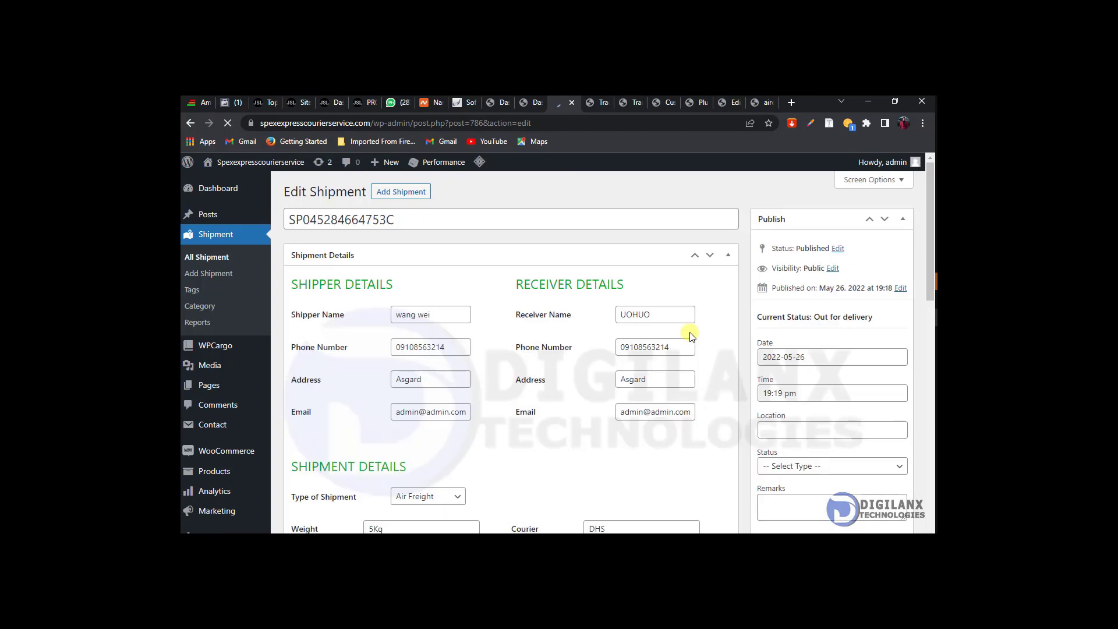
pyautogui.moveTo(926, 269); pyautogui.dragTo(932, 336)
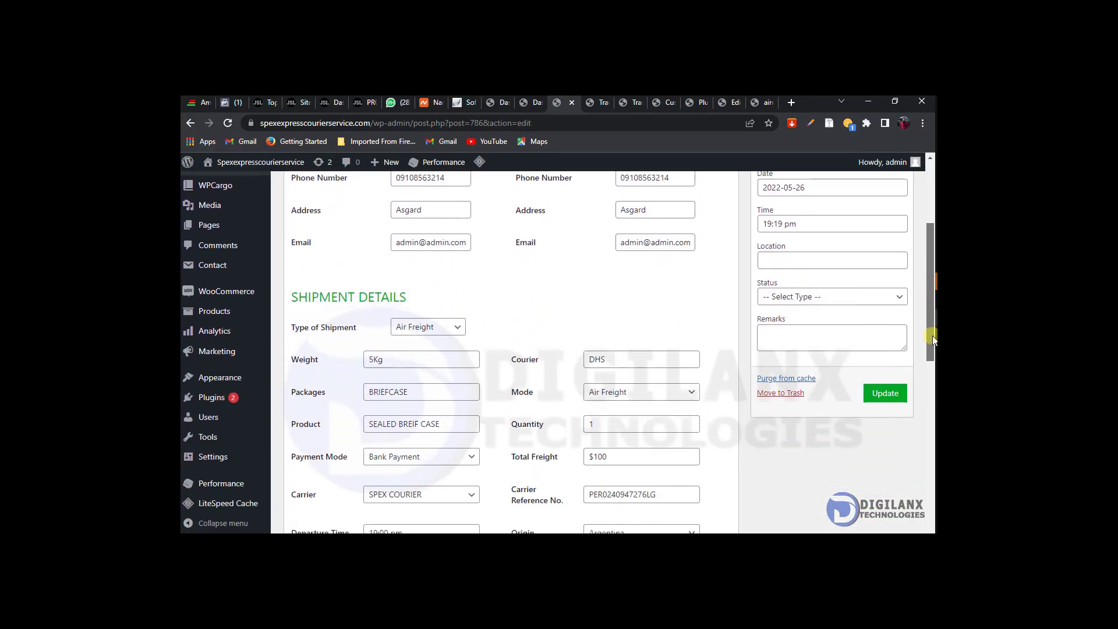
pyautogui.click(879, 297)
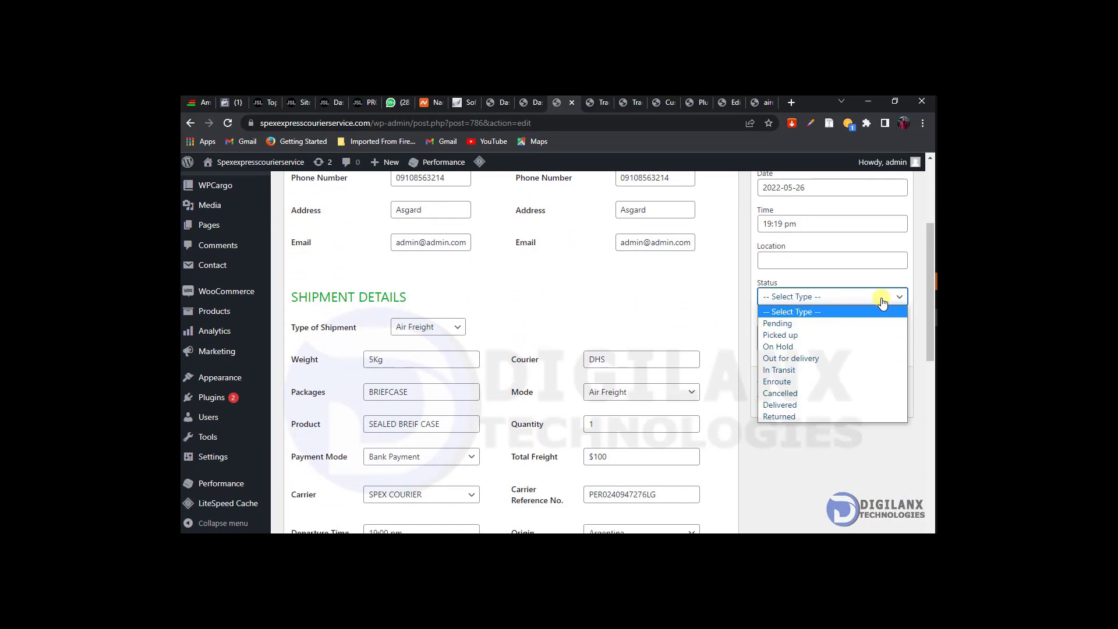
pyautogui.click(863, 347)
pyautogui.click(815, 262)
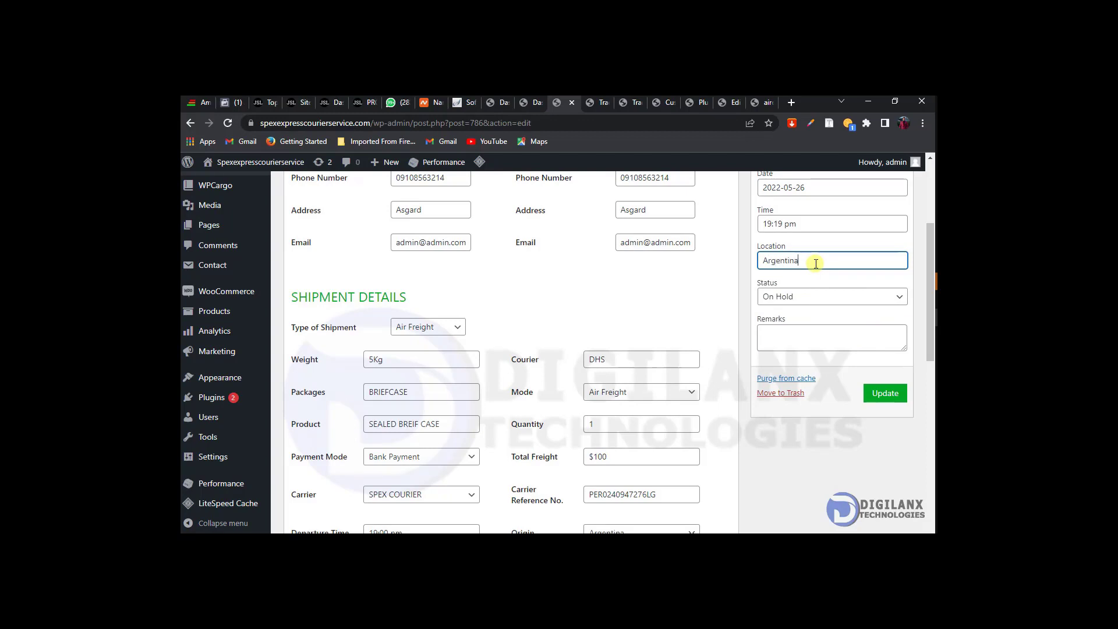
# Step: Add the remark "on hold" to the shipment's status entry and update the shipment
pyautogui.moveTo(931, 285); pyautogui.dragTo(922, 316)
pyautogui.click(808, 251)
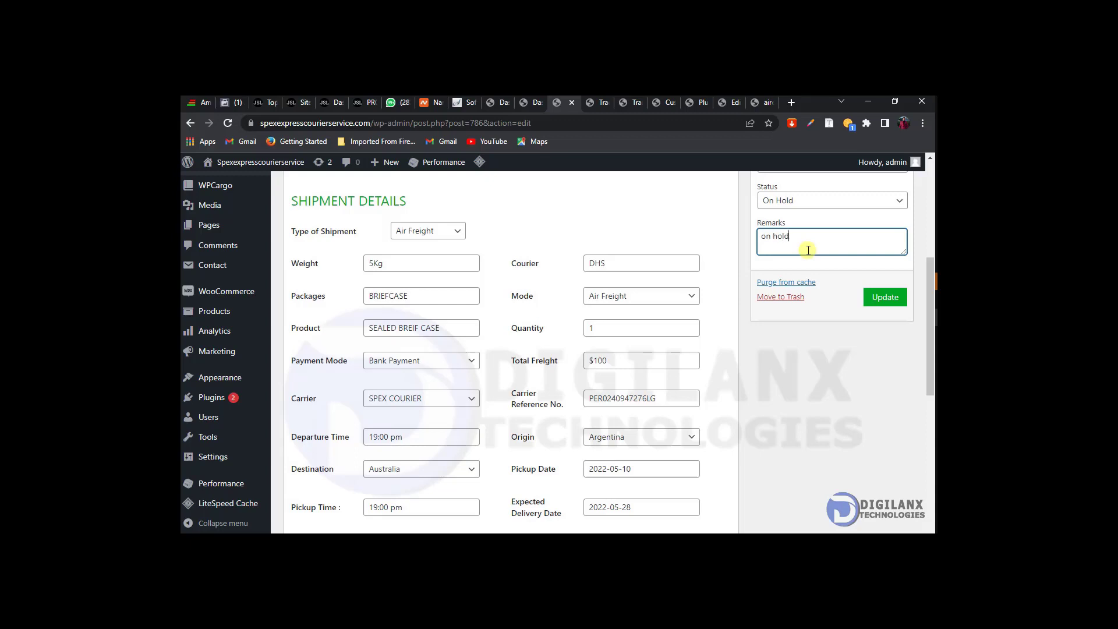
pyautogui.click(884, 299)
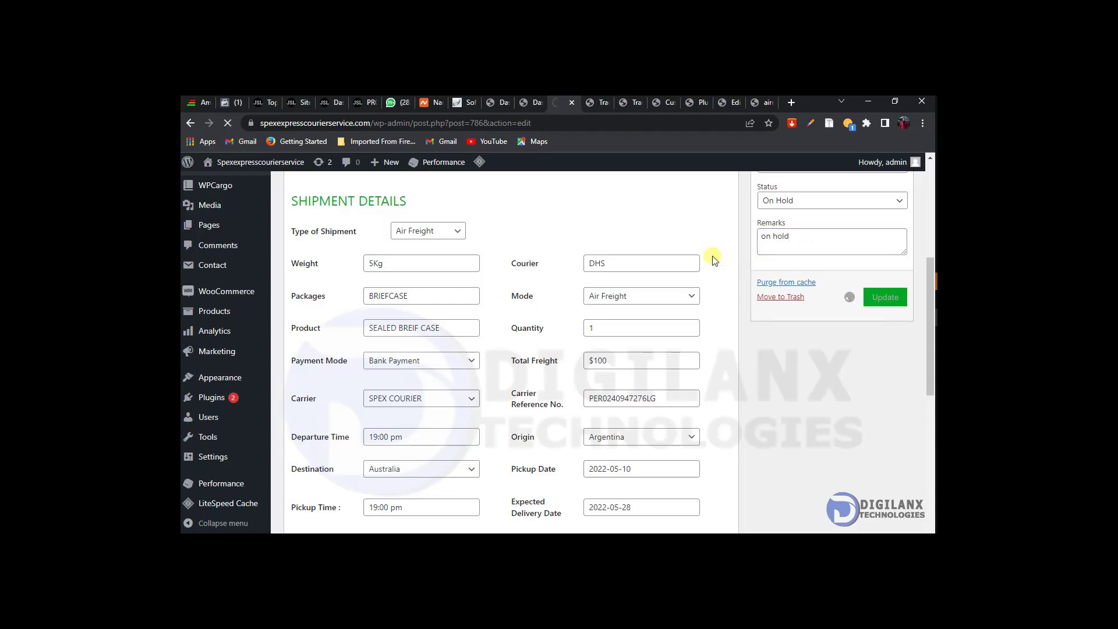
# Step: Reload the shipment's tracking result on the live site, resubmitting the form, and check the shipment history for the new status entry
pyautogui.click(592, 103)
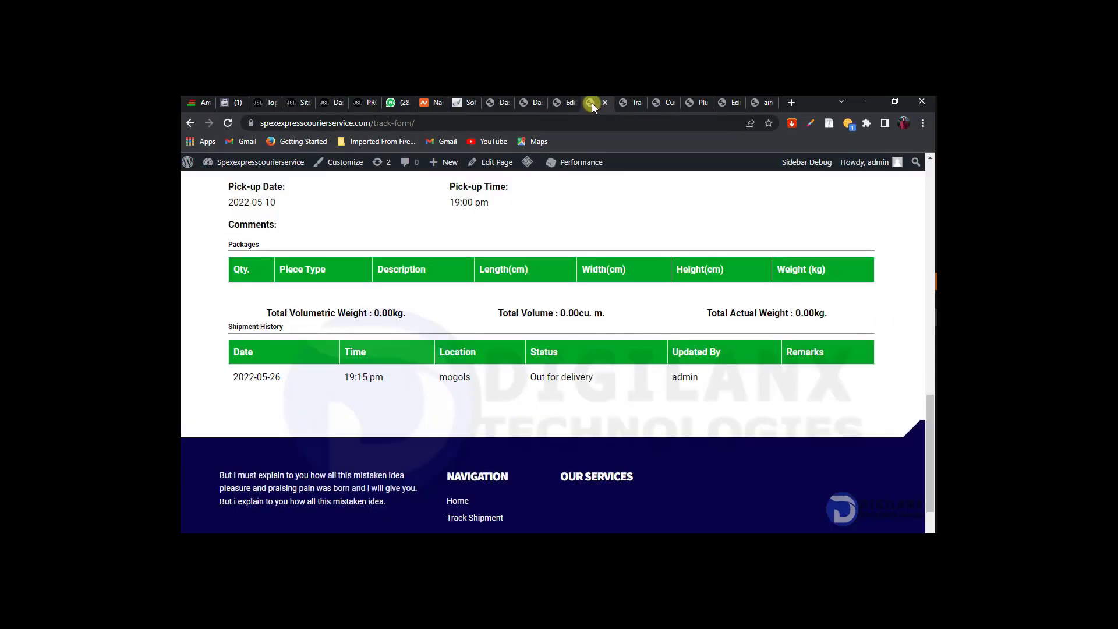
pyautogui.click(234, 124)
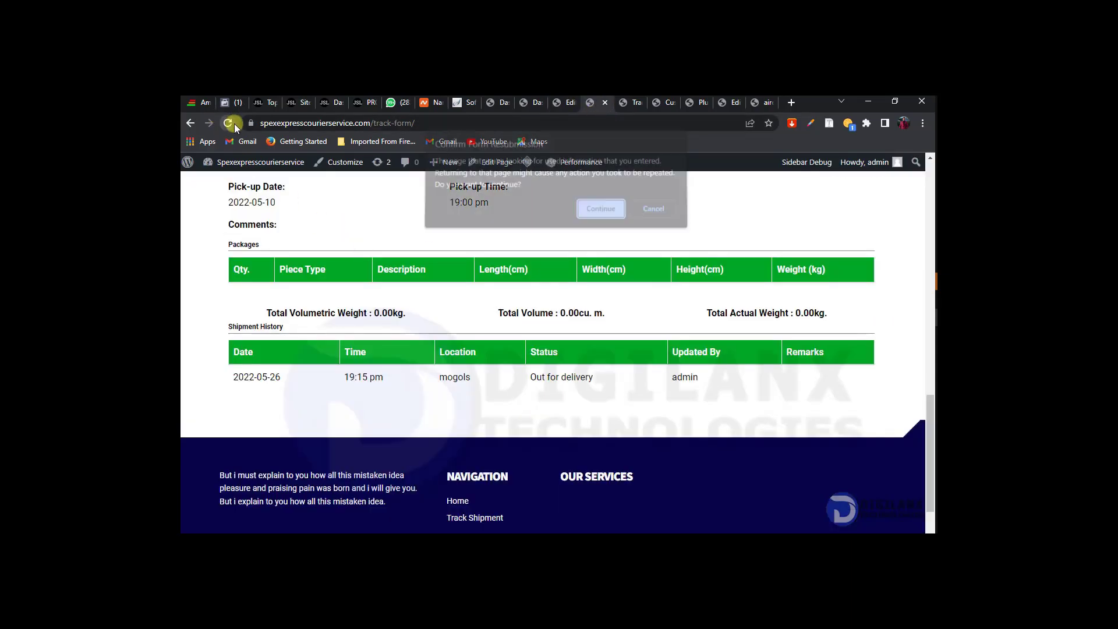
pyautogui.click(599, 210)
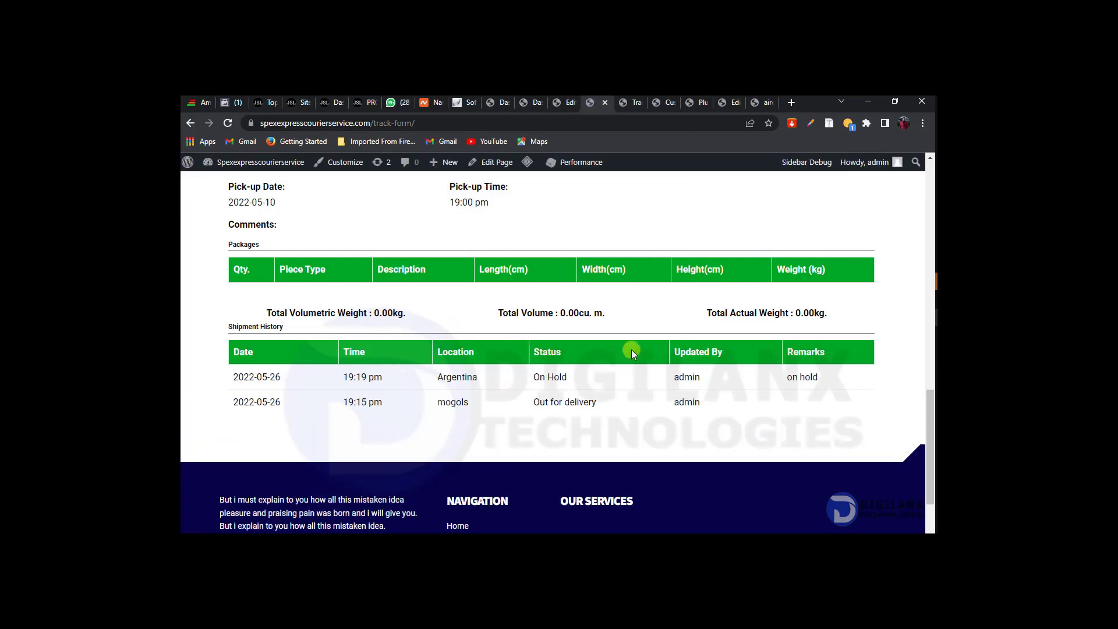
pyautogui.moveTo(927, 417)
pyautogui.mouseDown()
pyautogui.moveTo(912, 362)
pyautogui.moveTo(917, 326)
pyautogui.moveTo(922, 438)
pyautogui.mouseUp()
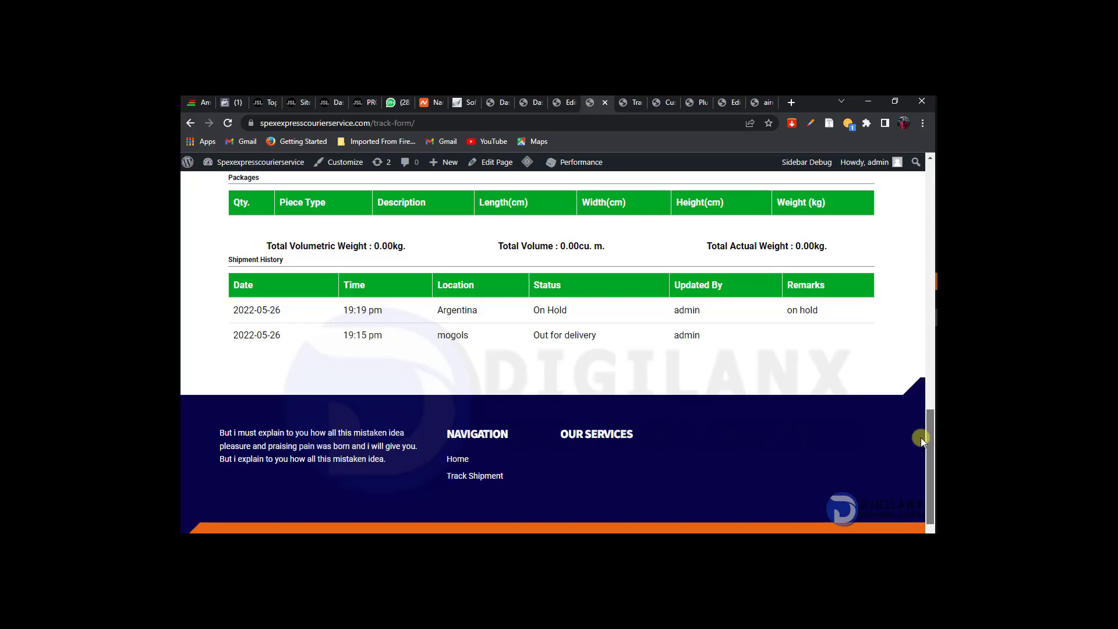
pyautogui.moveTo(921, 438)
pyautogui.mouseDown()
pyautogui.moveTo(920, 366)
pyautogui.moveTo(924, 457)
pyautogui.mouseUp()
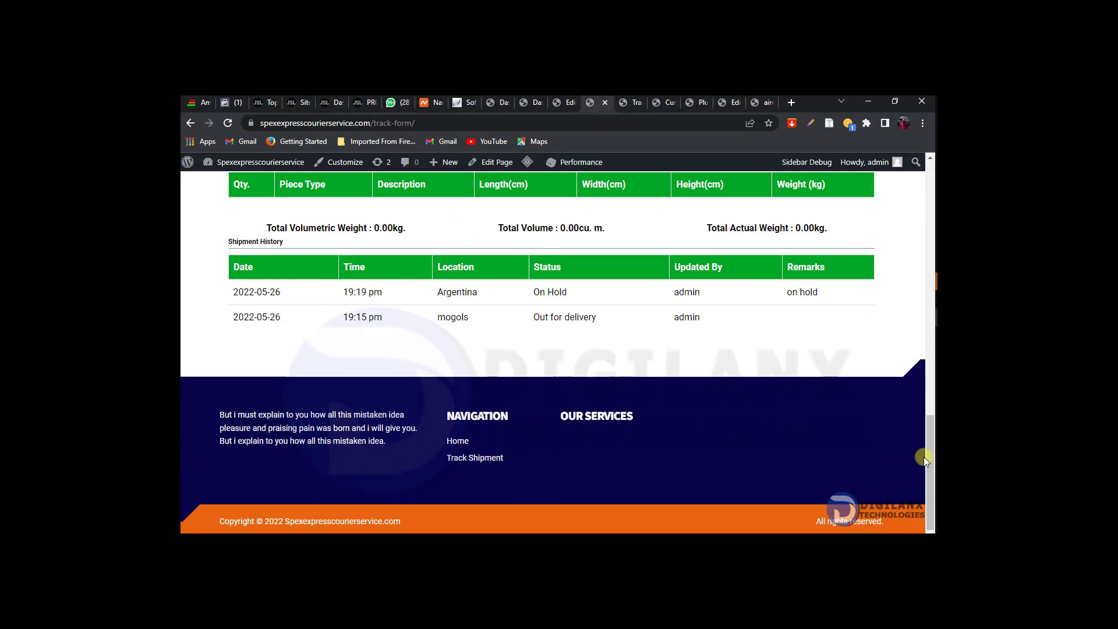
pyautogui.moveTo(928, 460); pyautogui.dragTo(930, 197)
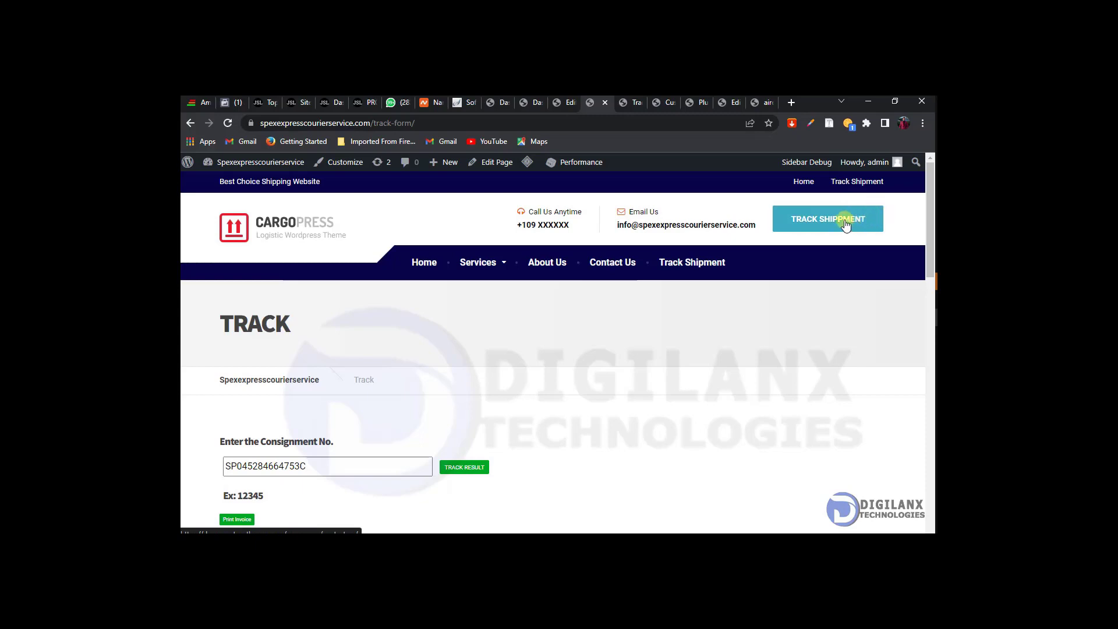
# Step: Copy the Track Shipment page's link address and open the Text widget of the Header area in the site Customizer
pyautogui.rightClick(686, 260)
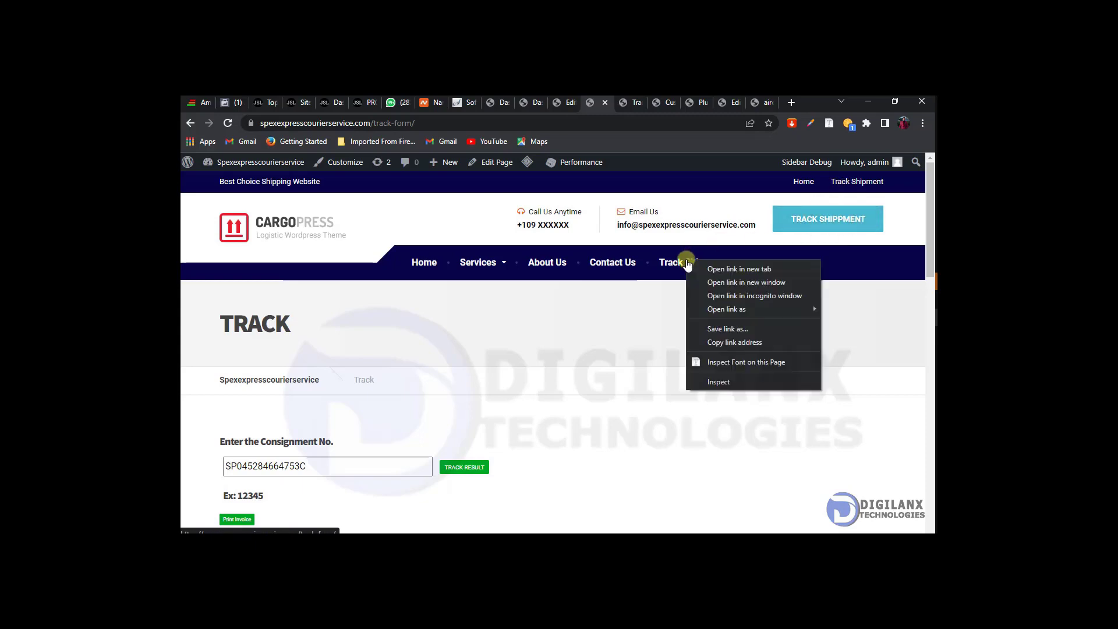
pyautogui.click(733, 344)
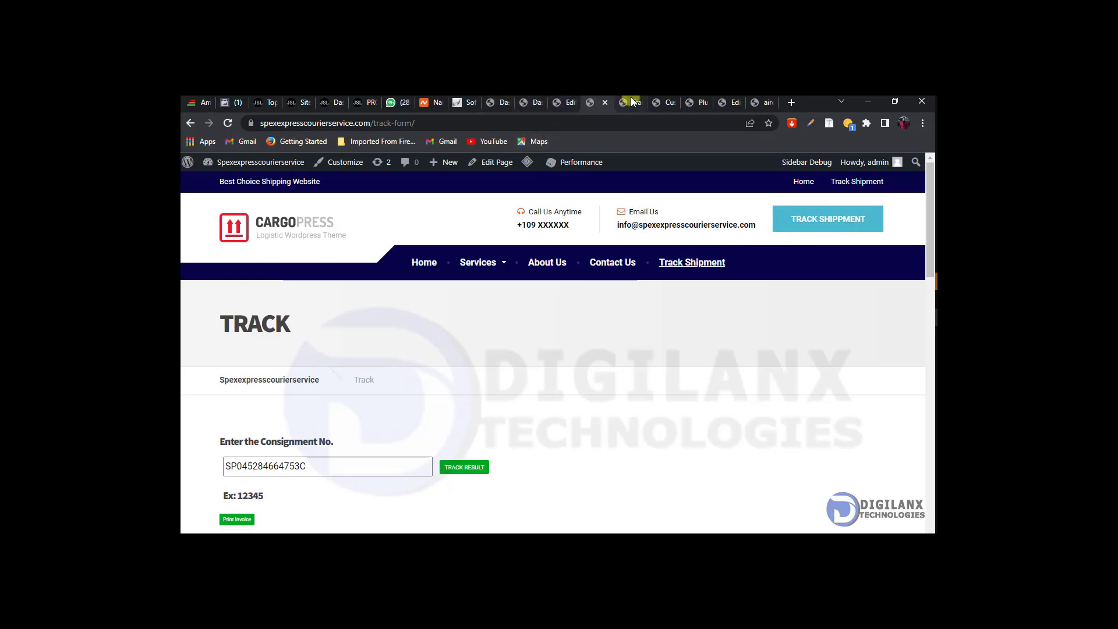
pyautogui.click(660, 103)
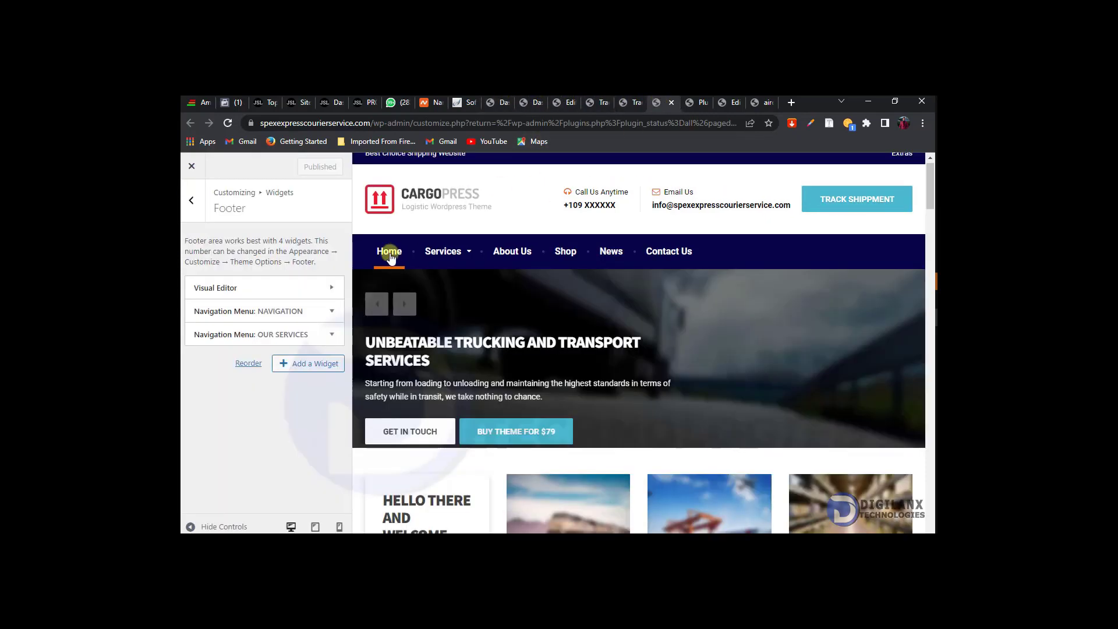
pyautogui.click(192, 200)
pyautogui.click(239, 325)
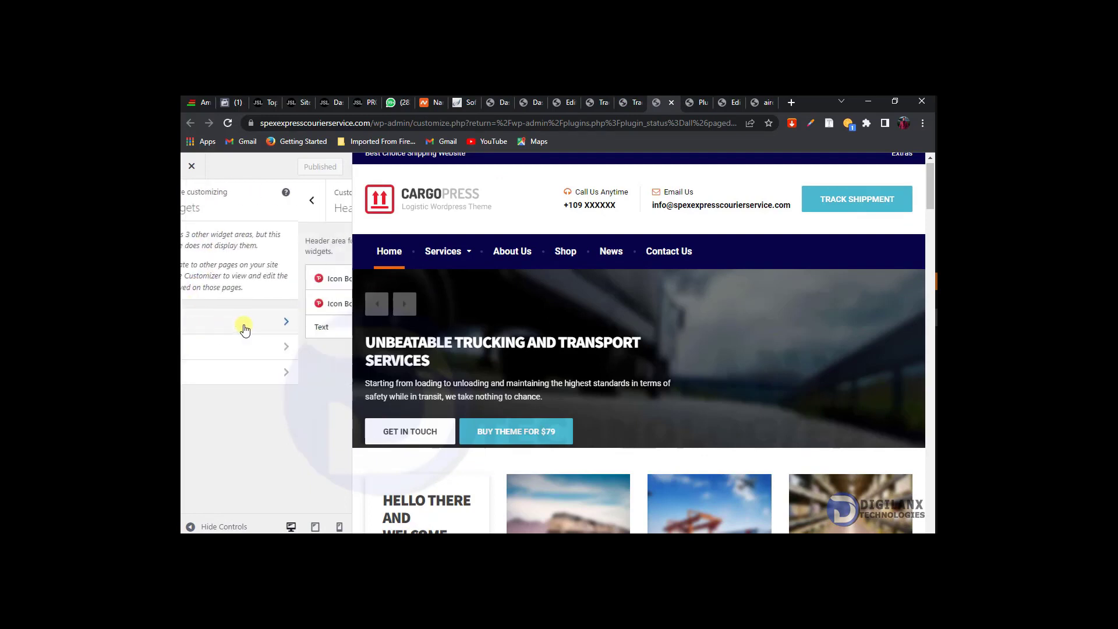
pyautogui.click(331, 325)
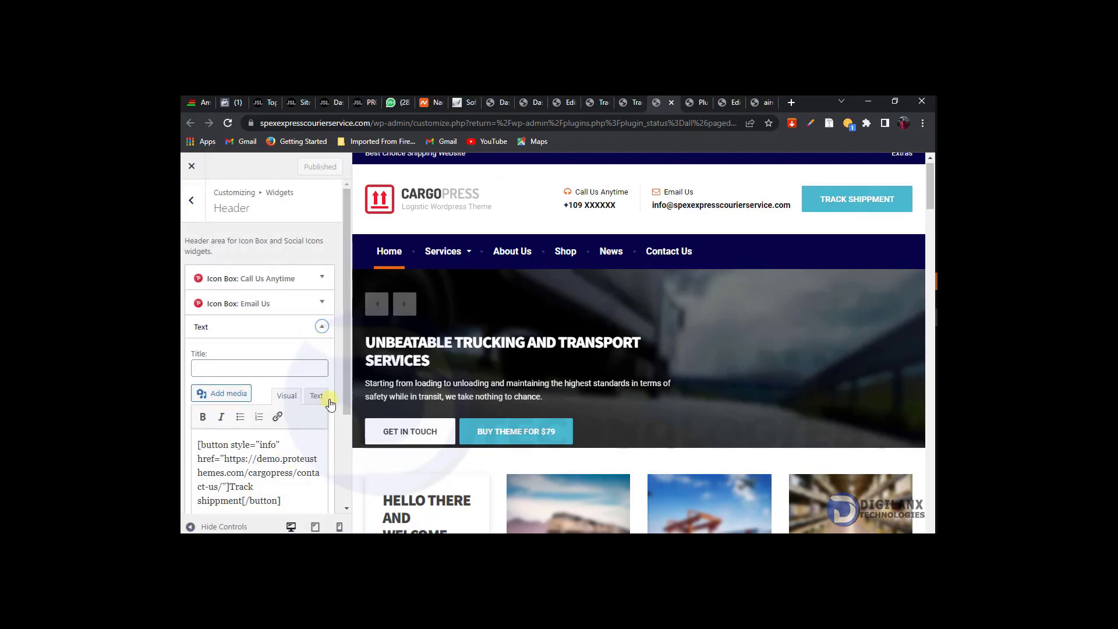
pyautogui.scroll(-1, 321, 414)
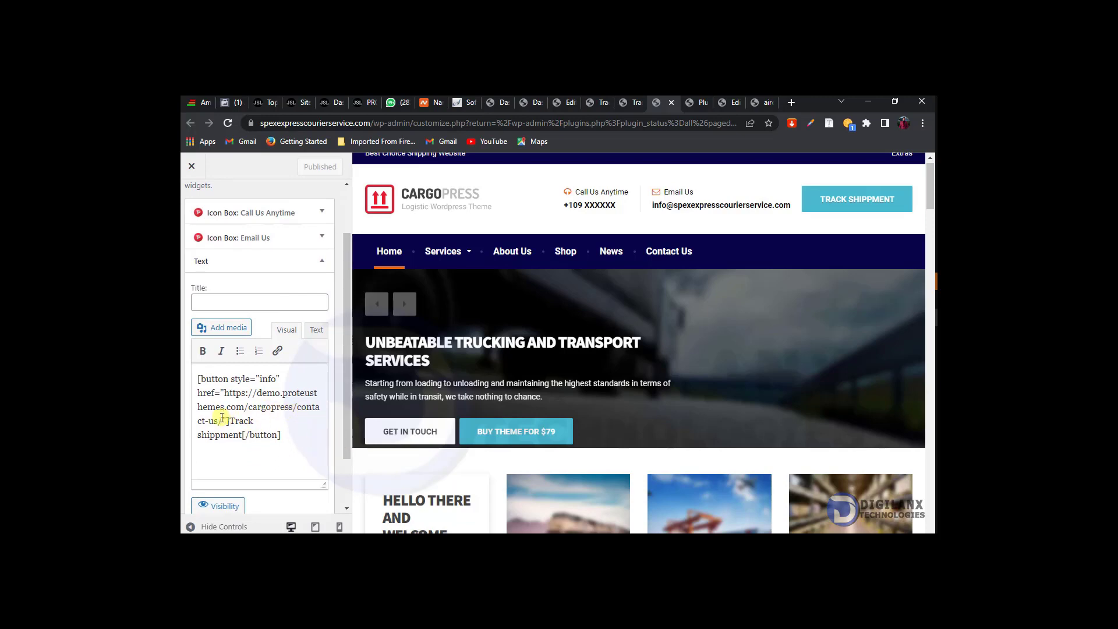
pyautogui.moveTo(223, 420); pyautogui.dragTo(236, 394)
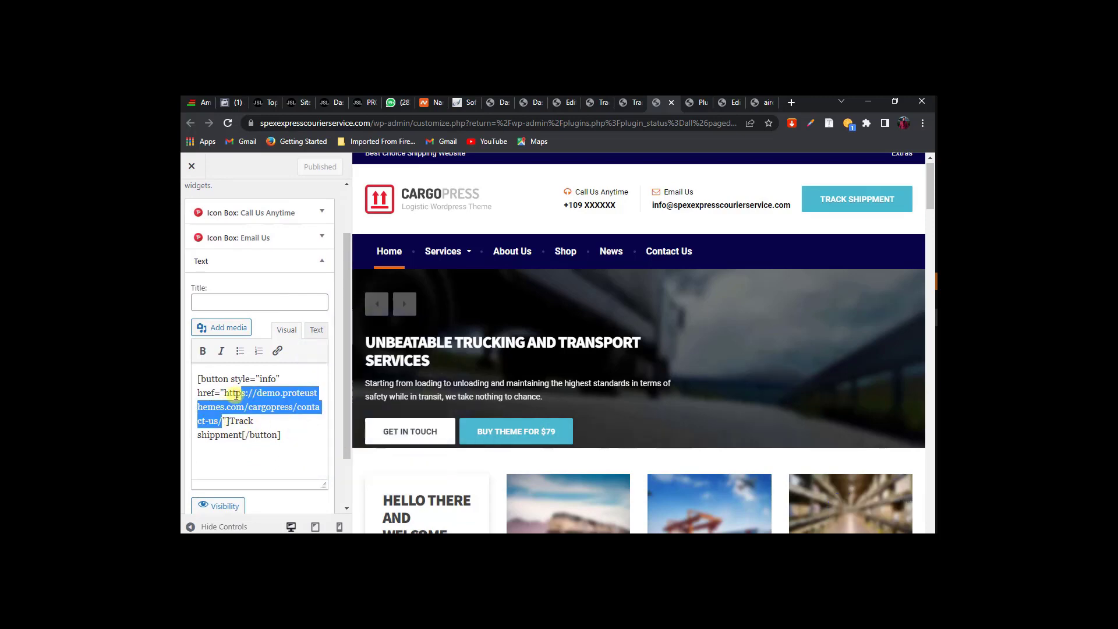
pyautogui.press('BackSpace')
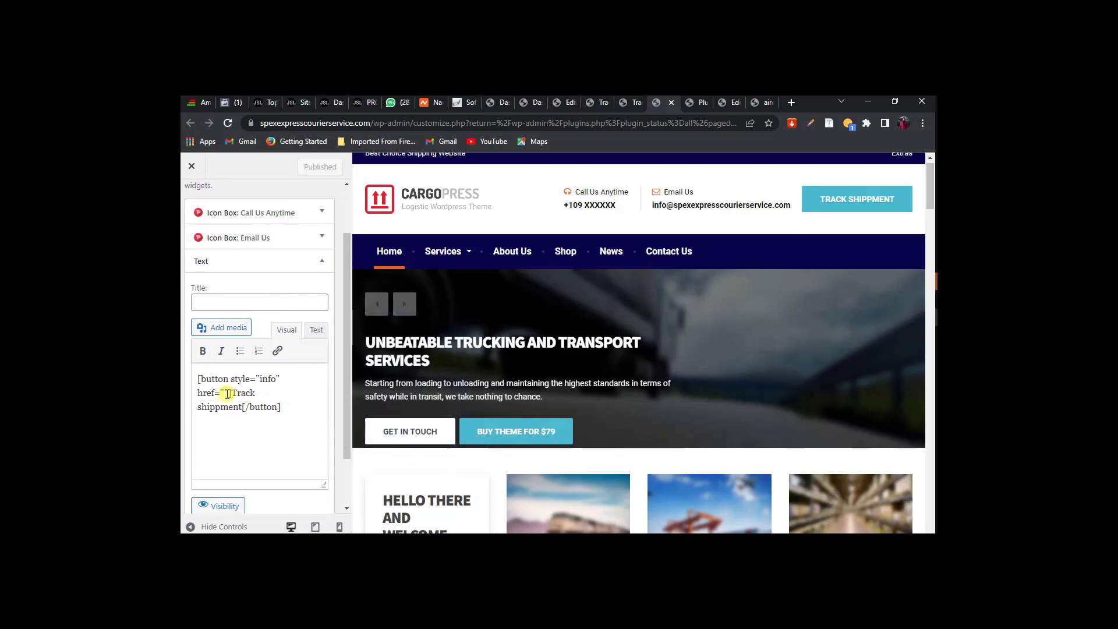
pyautogui.hotkey('ctrl', 'v')
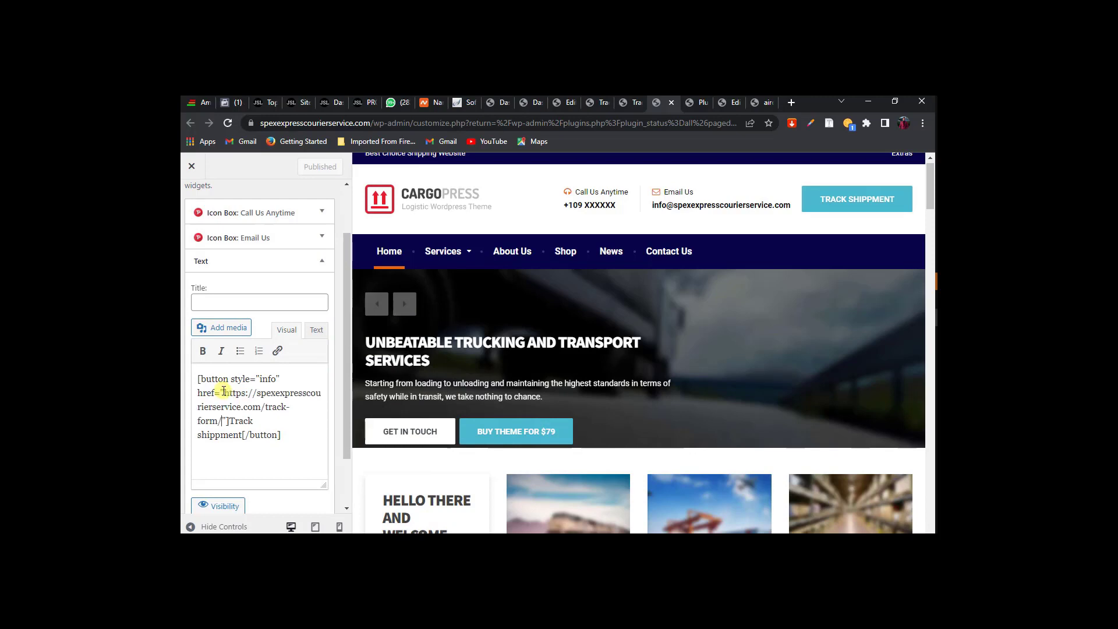
pyautogui.scroll(-1, 337, 470)
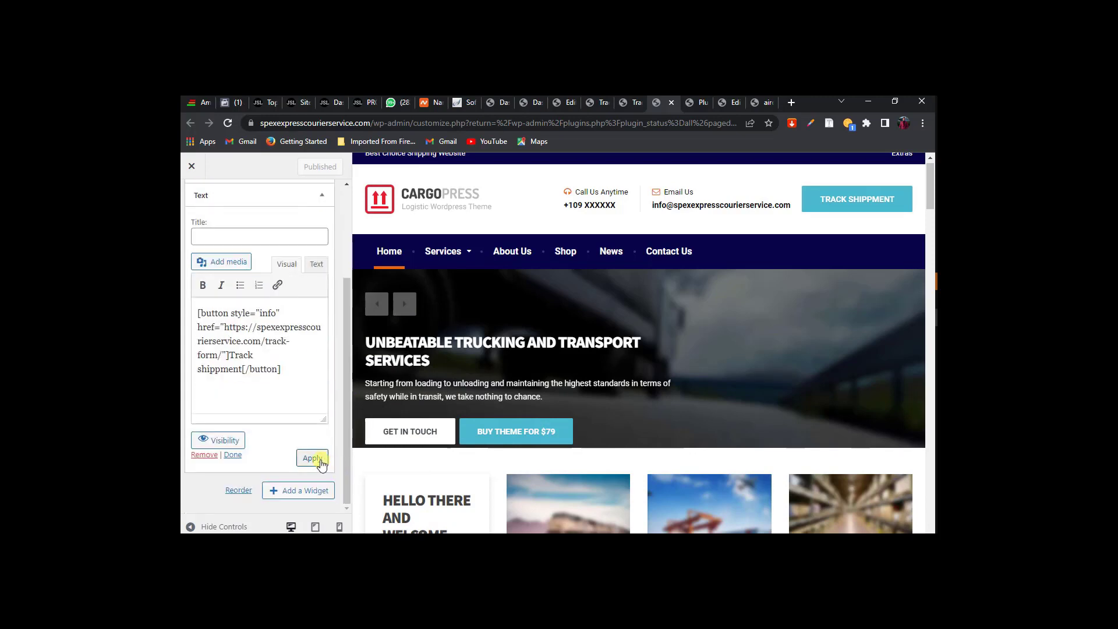
pyautogui.click(320, 460)
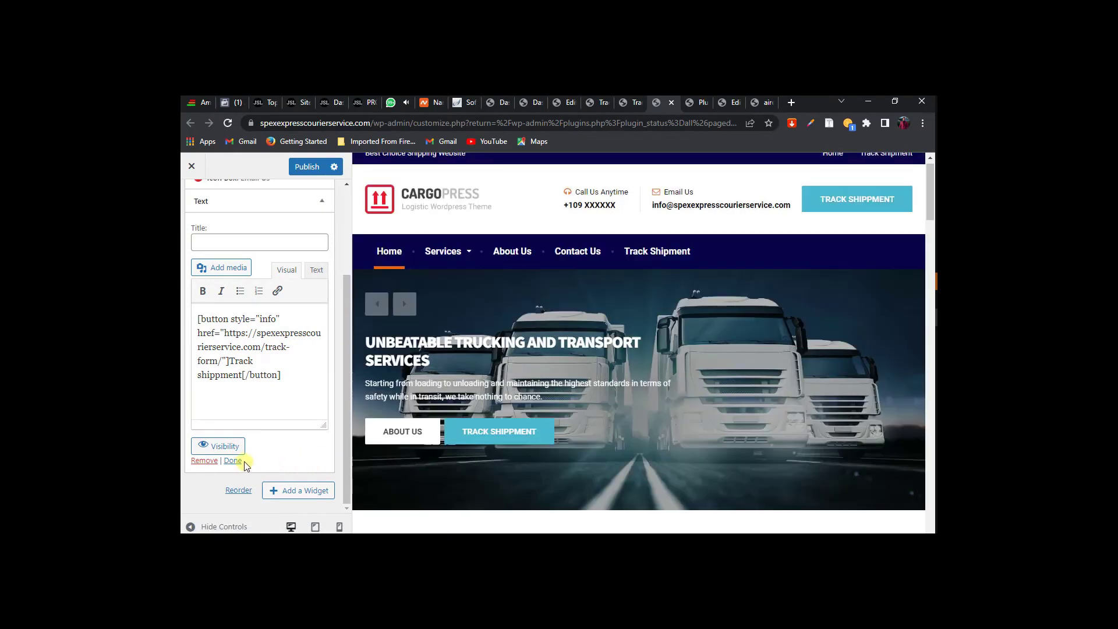
# Step: Close the header's Text widget and publish the site customizations
pyautogui.click(234, 460)
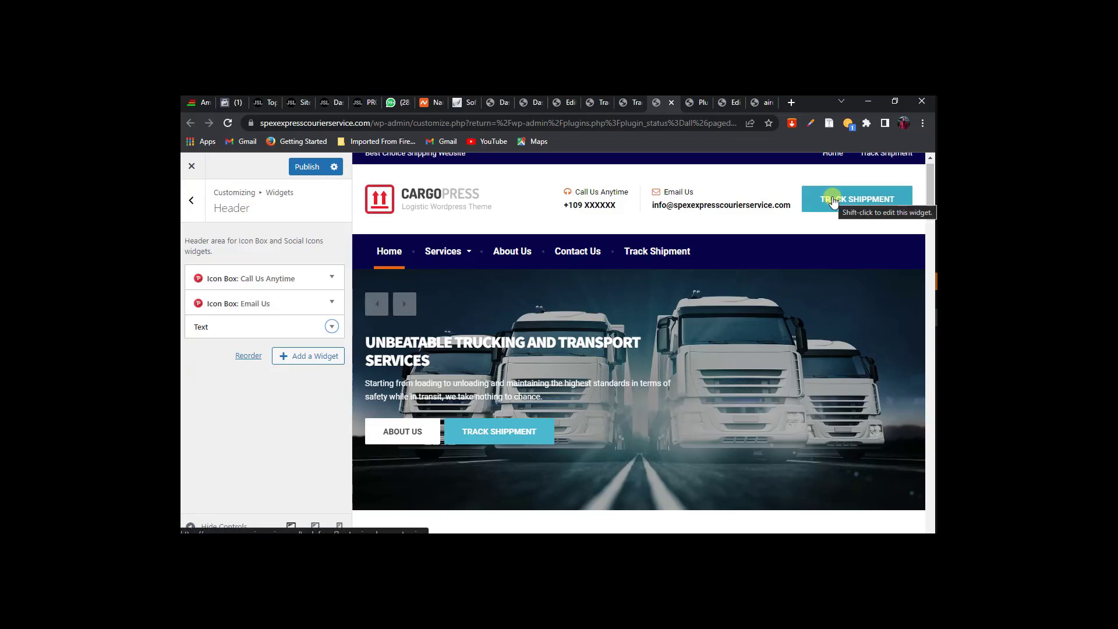
pyautogui.click(302, 169)
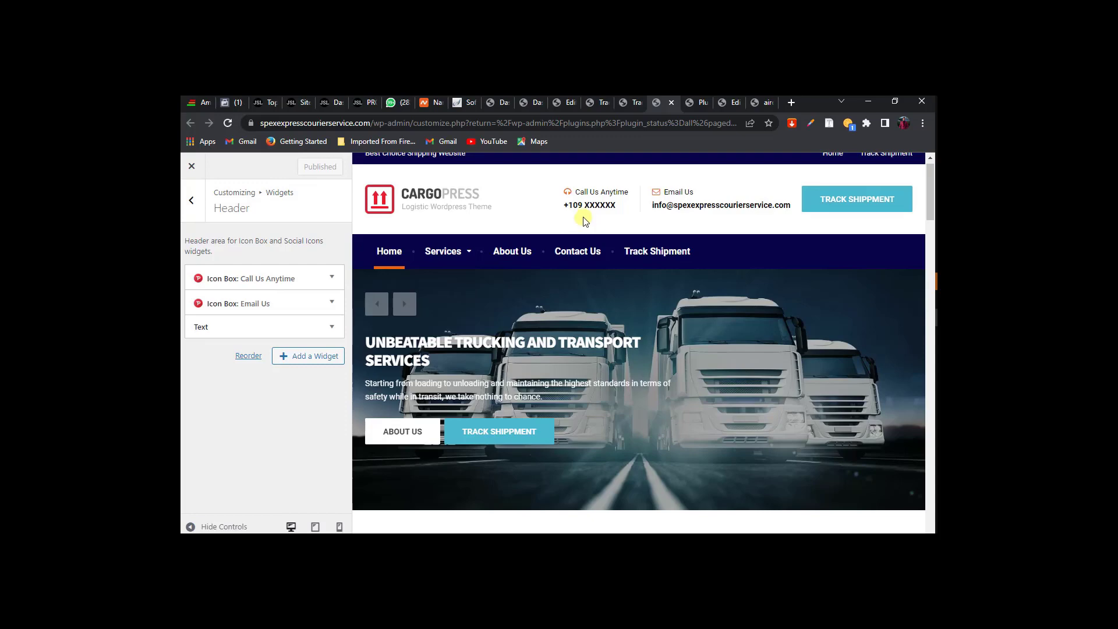
# Step: Reload the live site's track form page, open the home page and look over its header and slider
pyautogui.click(632, 103)
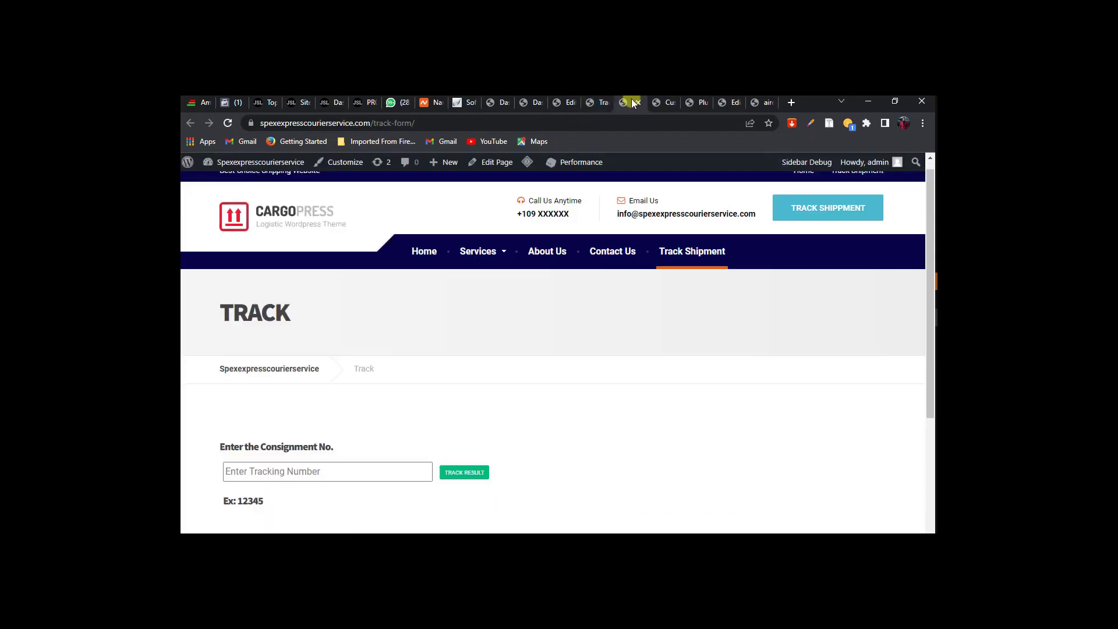
pyautogui.press('F5')
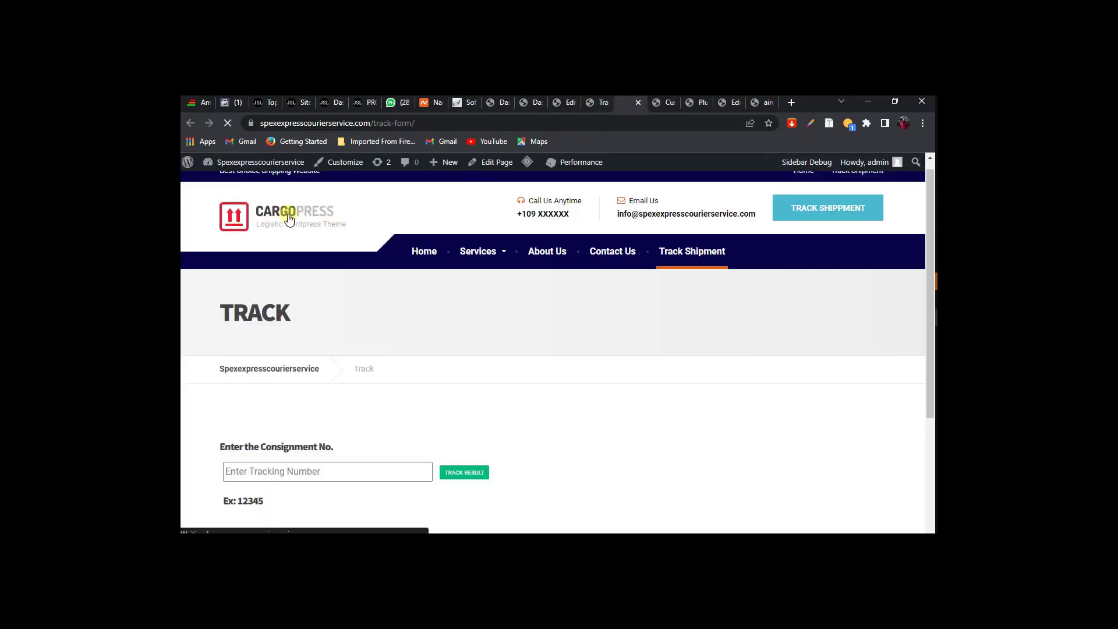
pyautogui.click(330, 213)
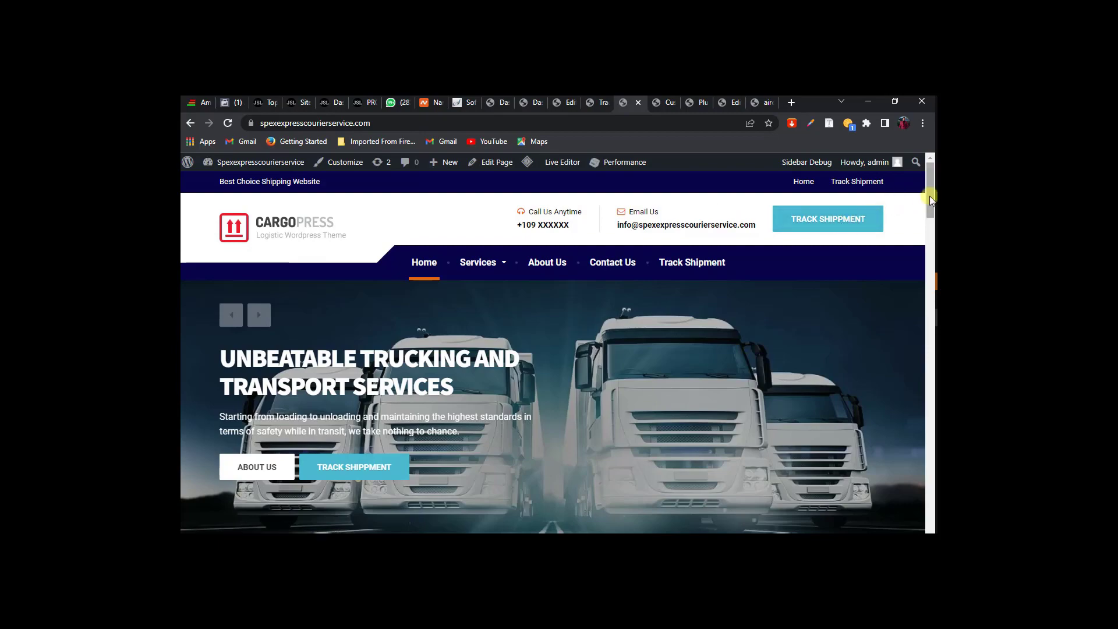
pyautogui.moveTo(929, 195); pyautogui.dragTo(925, 220)
pyautogui.scroll(3, 928, 312)
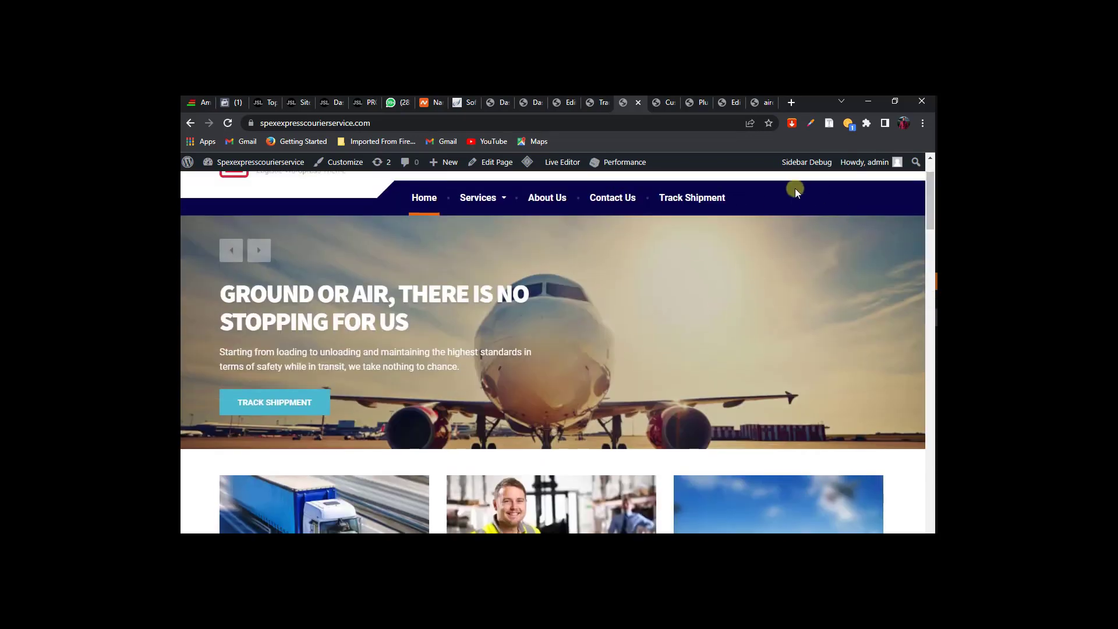